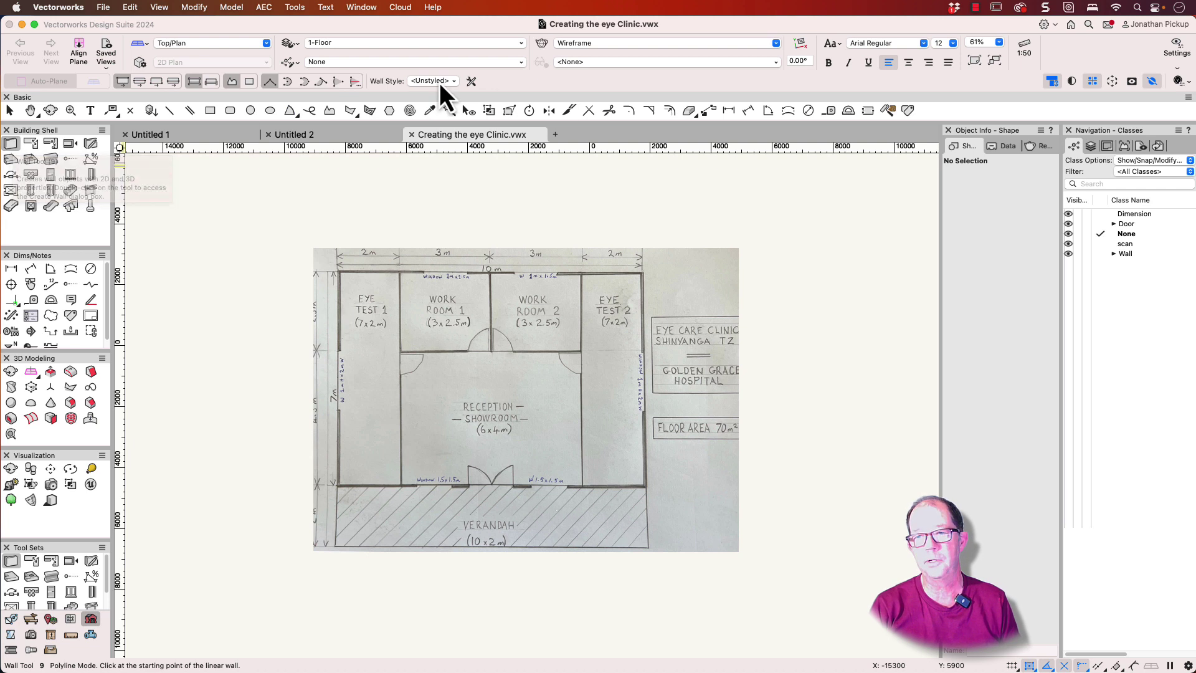
# - Open the unstyled wall's preferences and rename its only component as Concrete Block
pyautogui.click(471, 82)
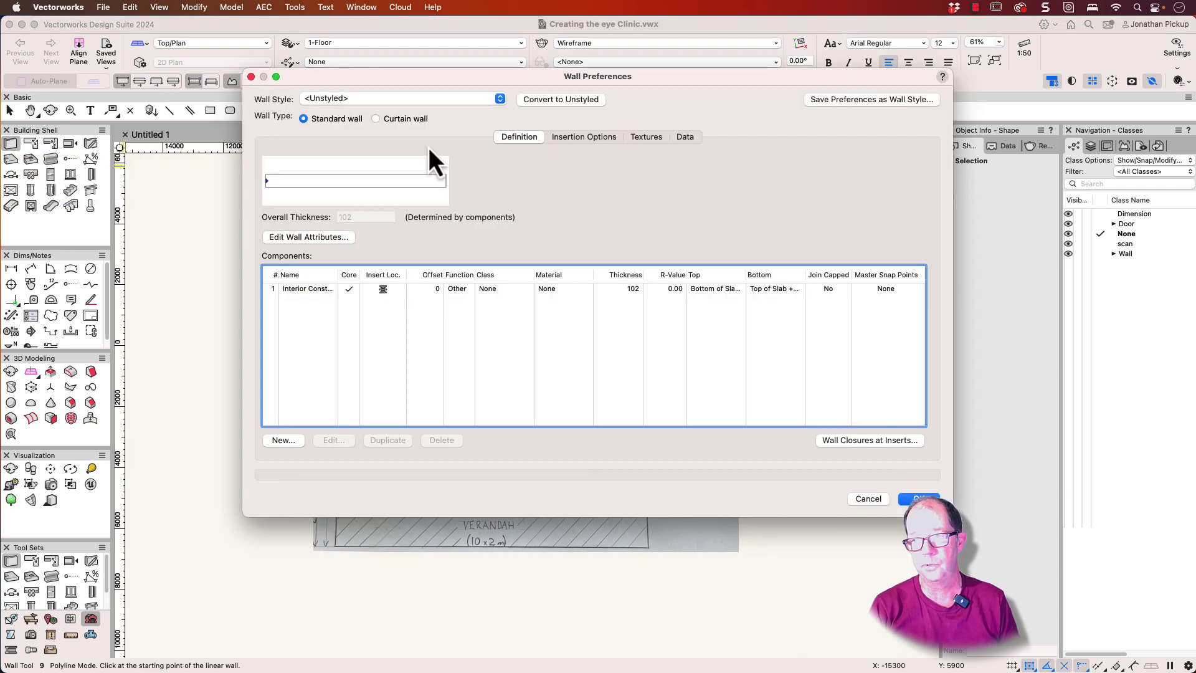
pyautogui.click(307, 292)
pyautogui.doubleClick(306, 293)
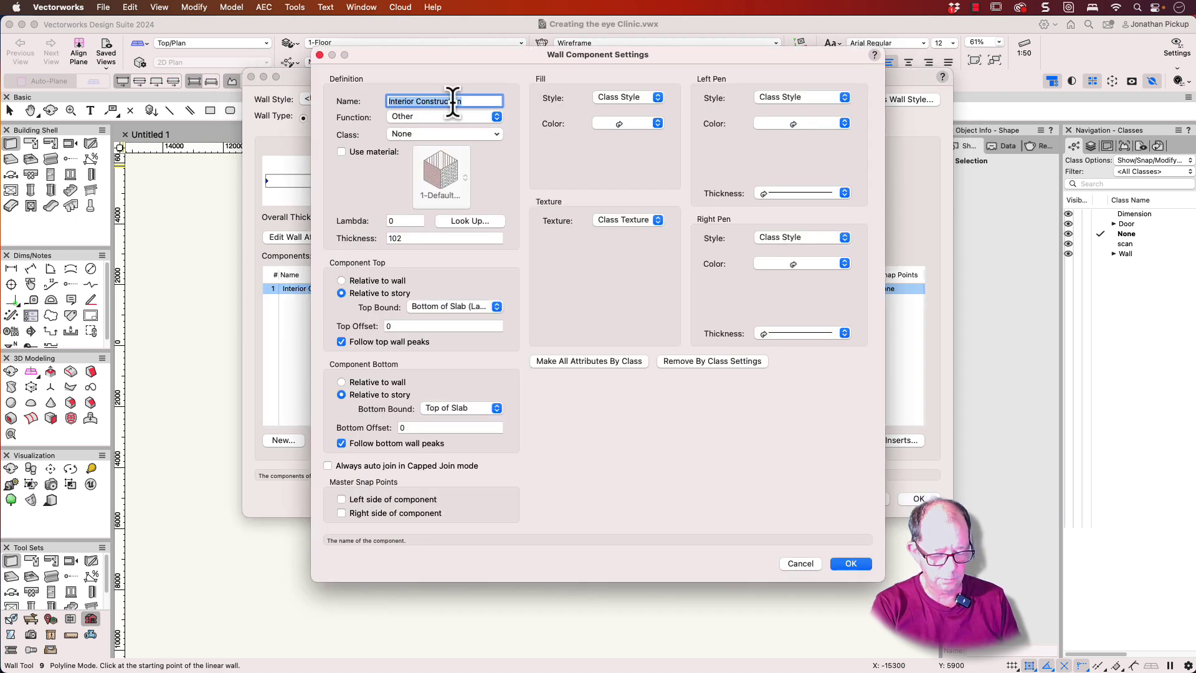
pyautogui.write('Concrete ')
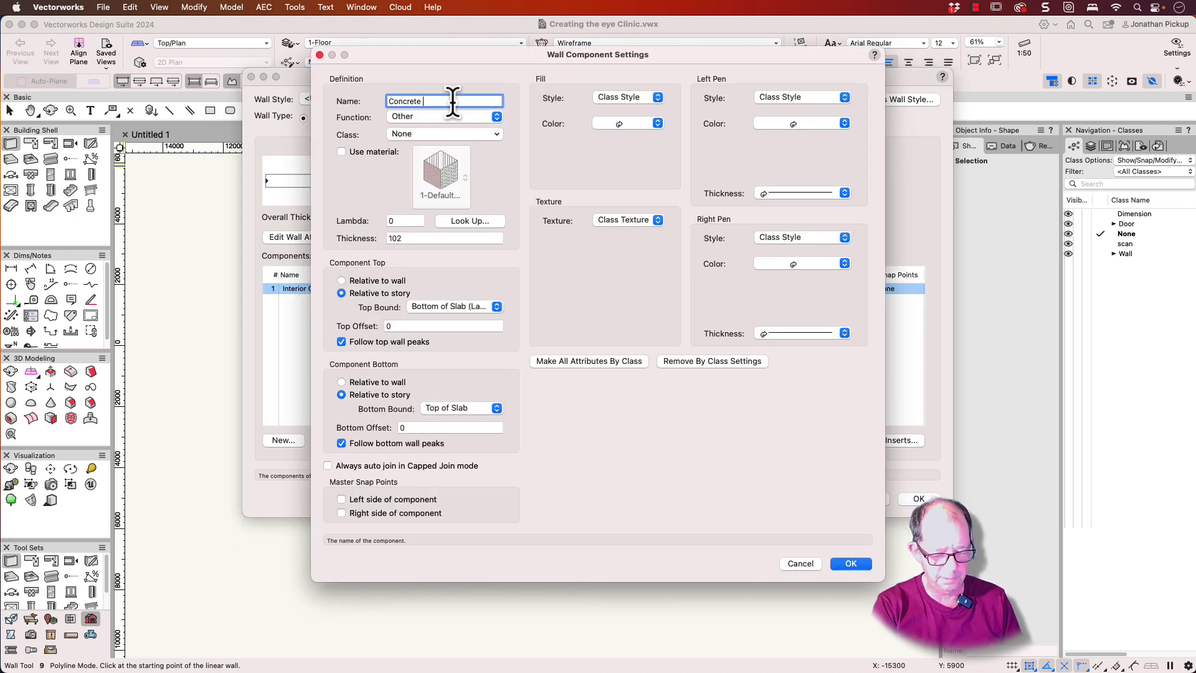
pyautogui.write('Bl')
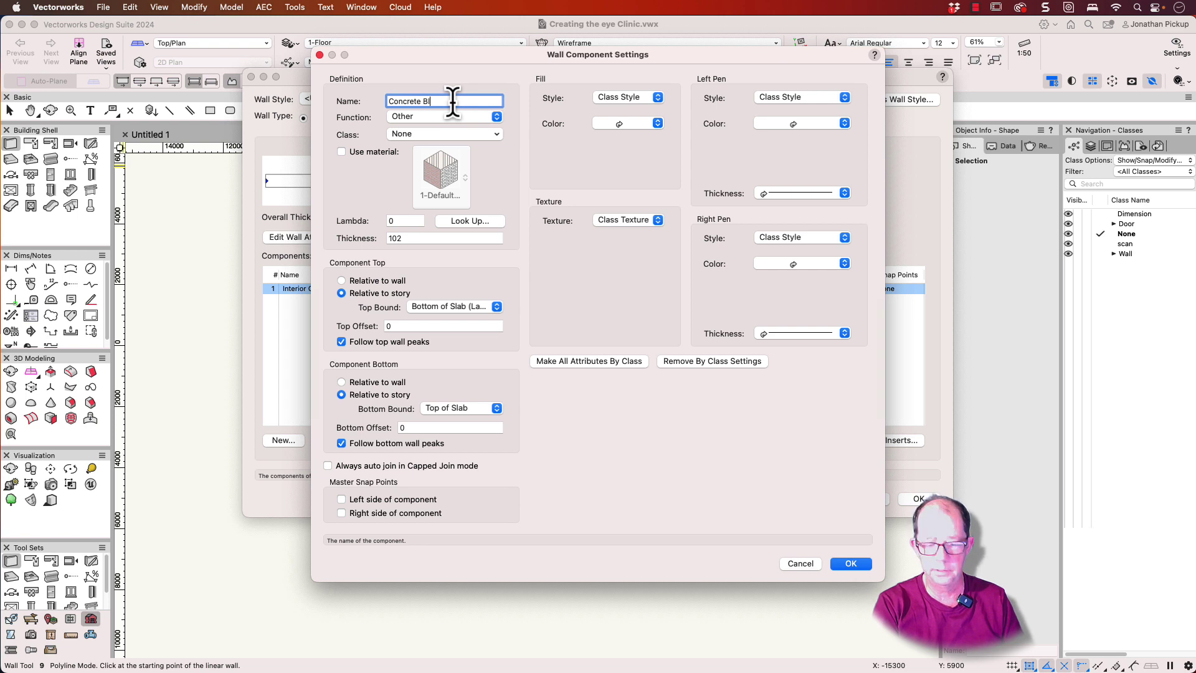
pyautogui.write('ock')
# - Make the Concrete Block component use a material and assign CMU 8x16 MT from the libraries
pyautogui.click(373, 156)
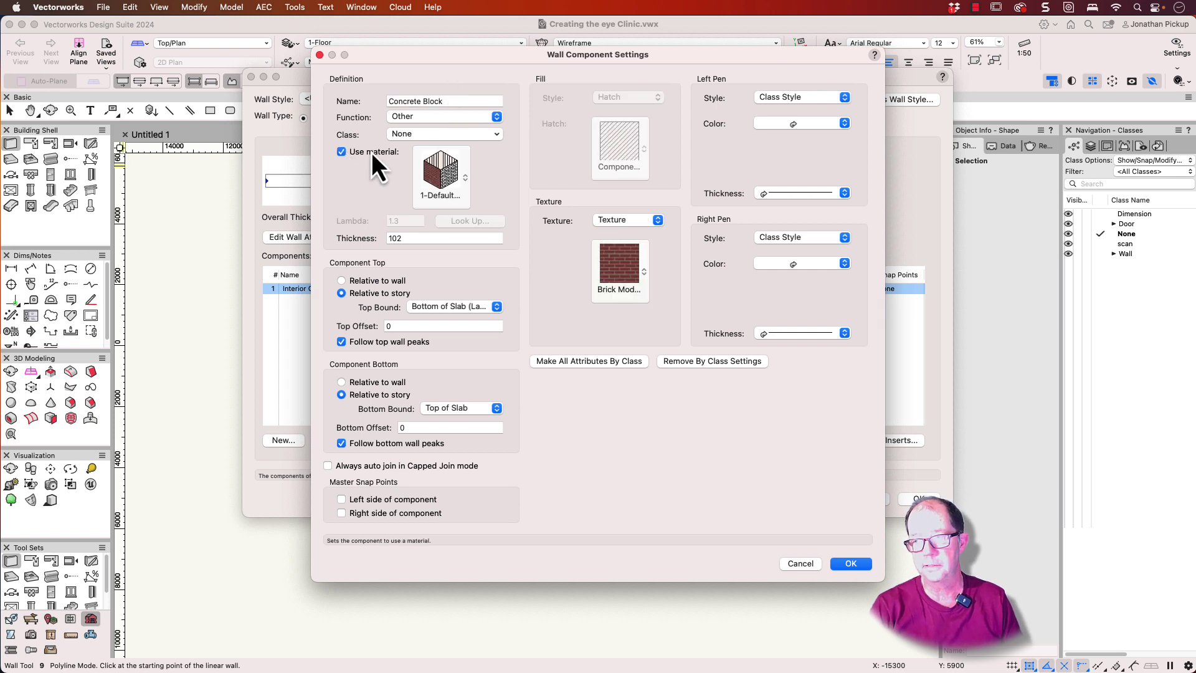
pyautogui.click(441, 173)
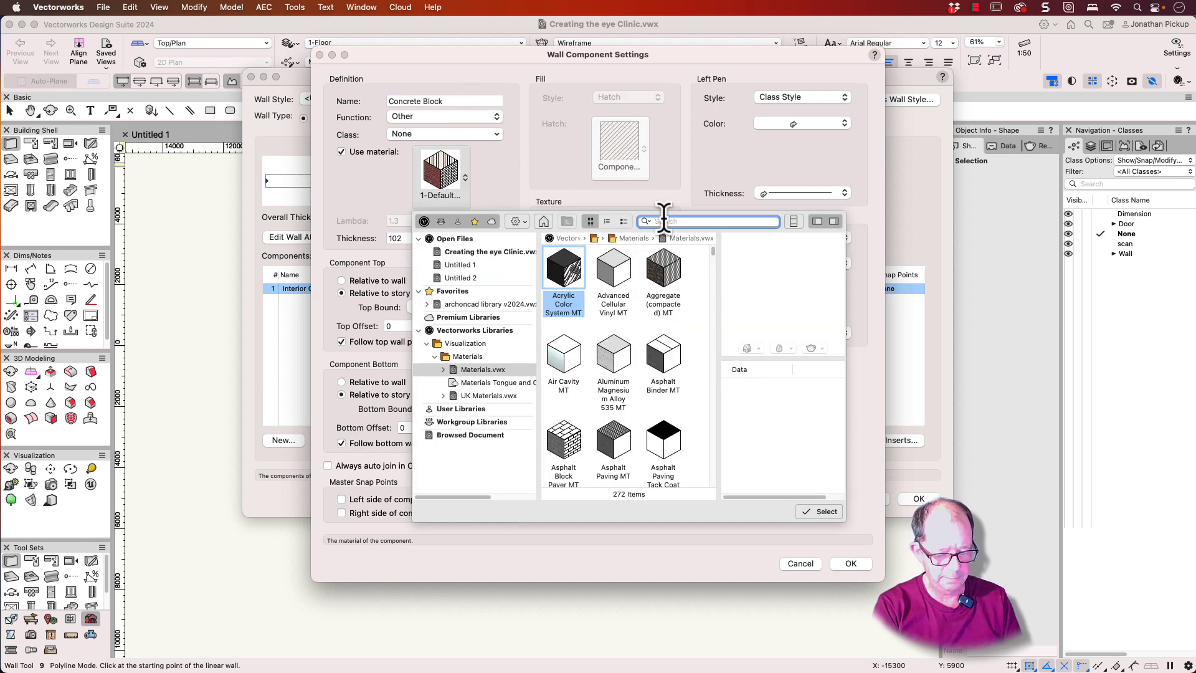
pyautogui.moveTo(664, 220); pyautogui.dragTo(644, 222)
pyautogui.write('cmu')
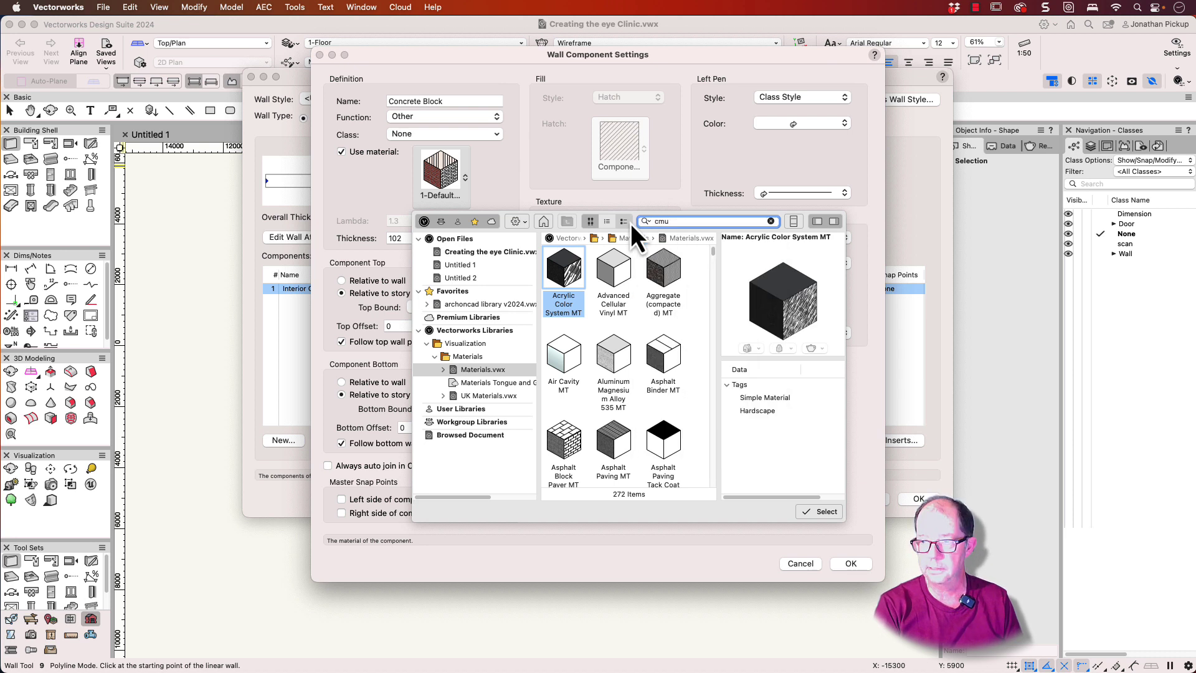
pyautogui.press('Return')
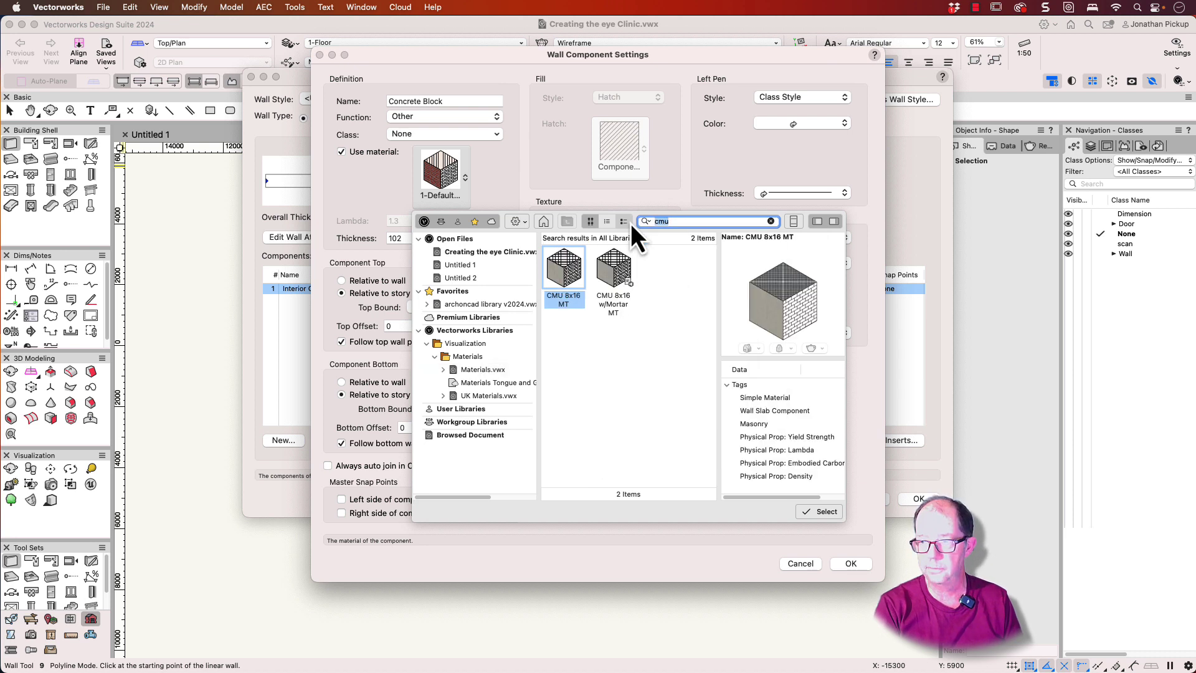
pyautogui.click(568, 284)
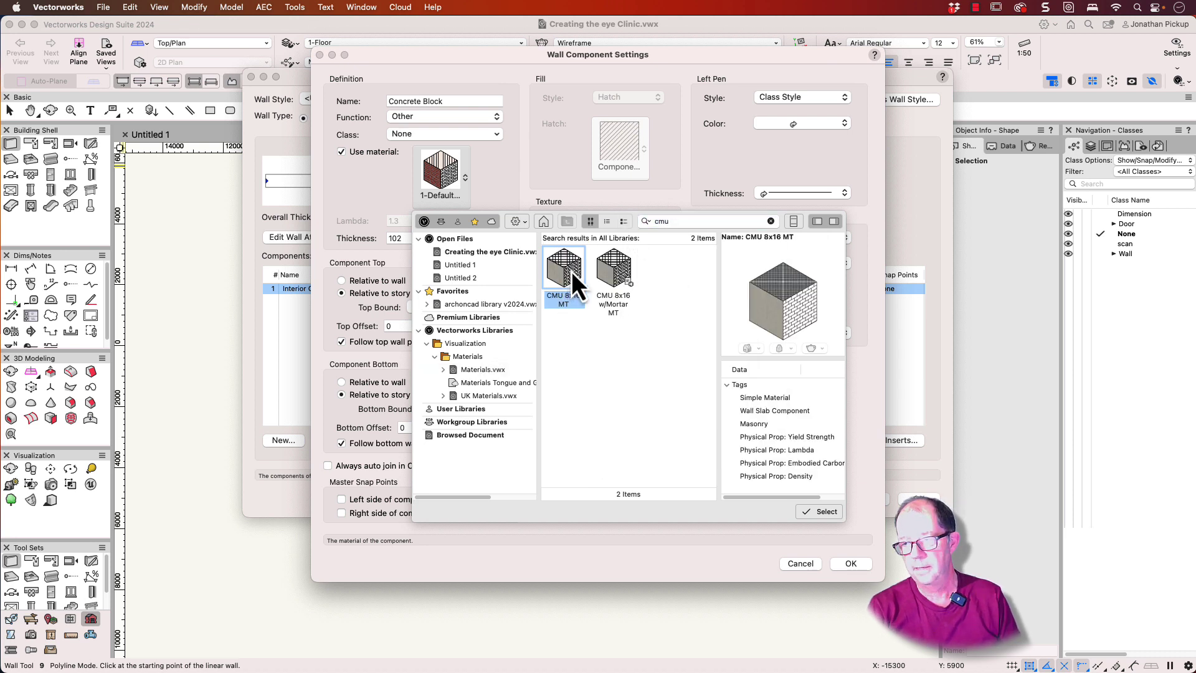
pyautogui.click(821, 512)
# - Set the Concrete Block thickness to 150 and make its top and bottom relative to the wall
pyautogui.doubleClick(395, 238)
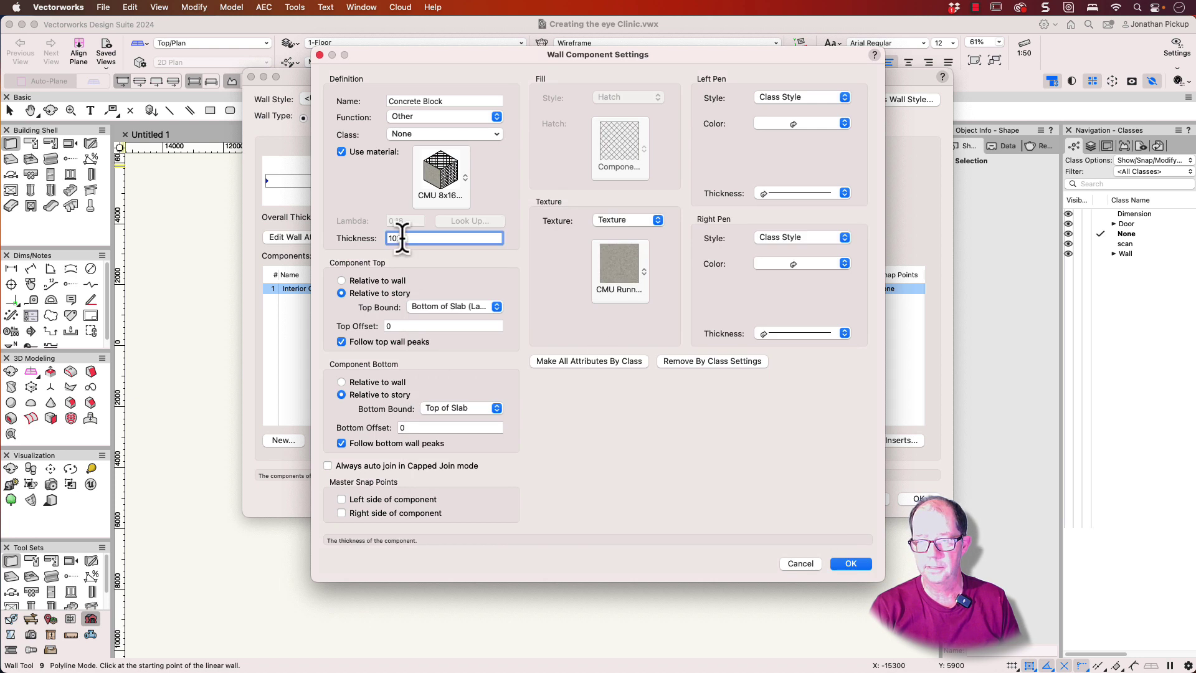
pyautogui.write('150')
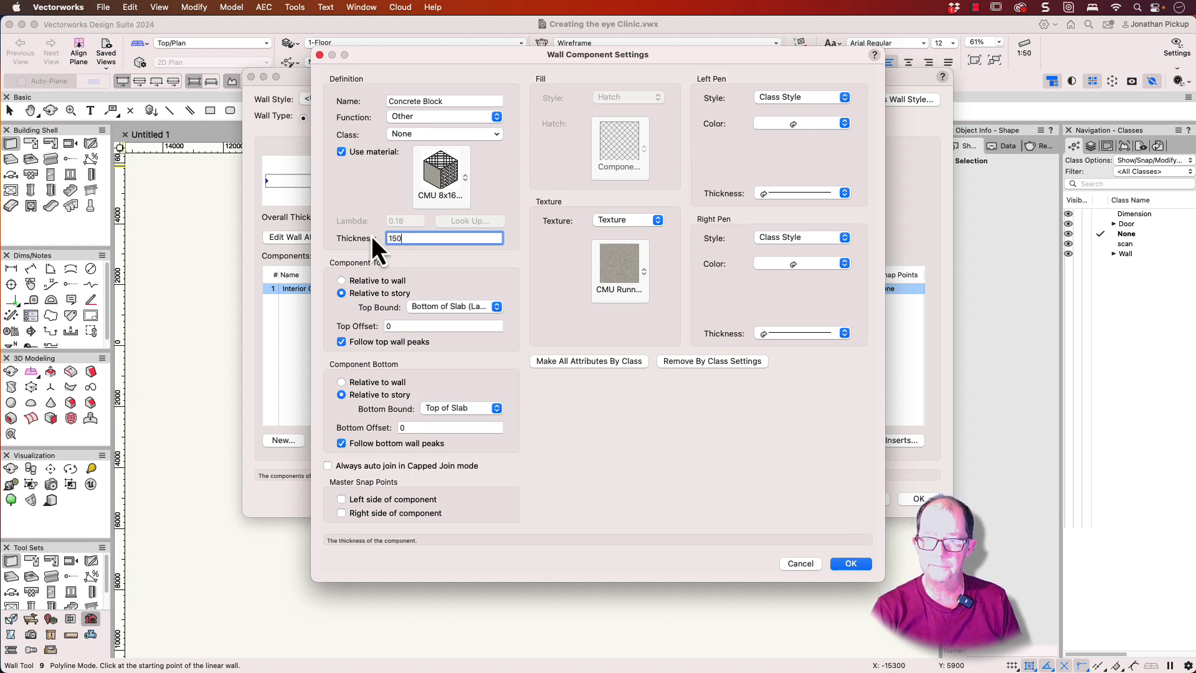
pyautogui.click(366, 282)
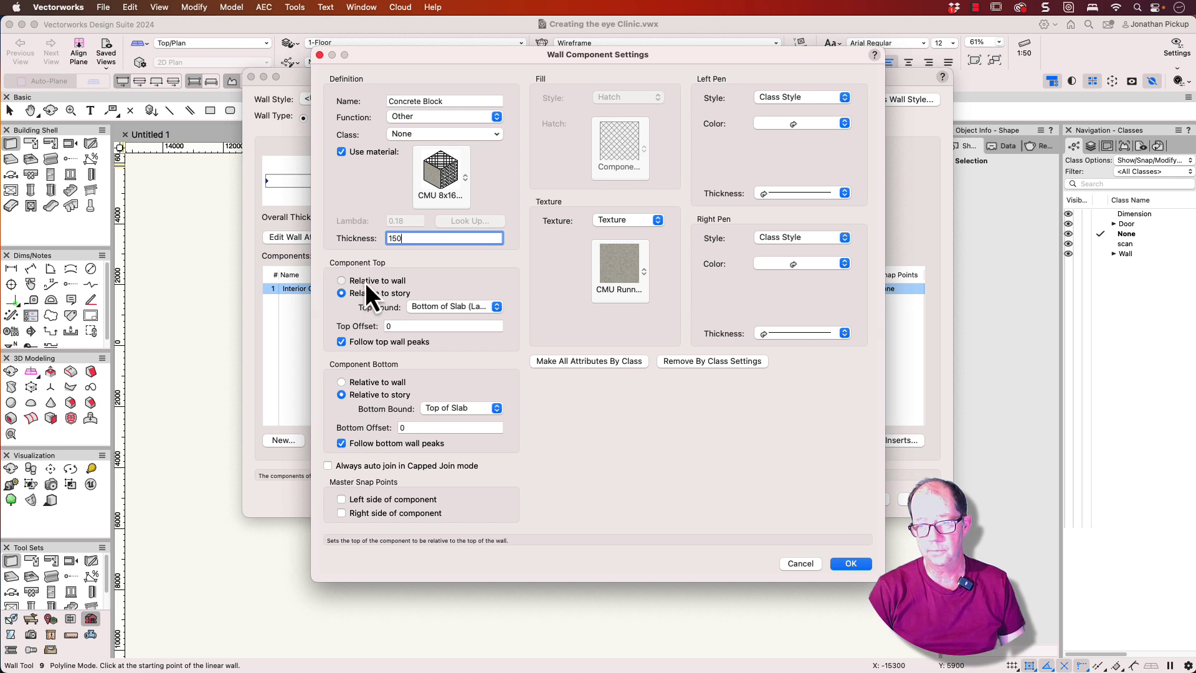
pyautogui.click(364, 384)
# - Enable master snap points on the left and right sides of the Concrete Block component and accept its settings
pyautogui.click(341, 499)
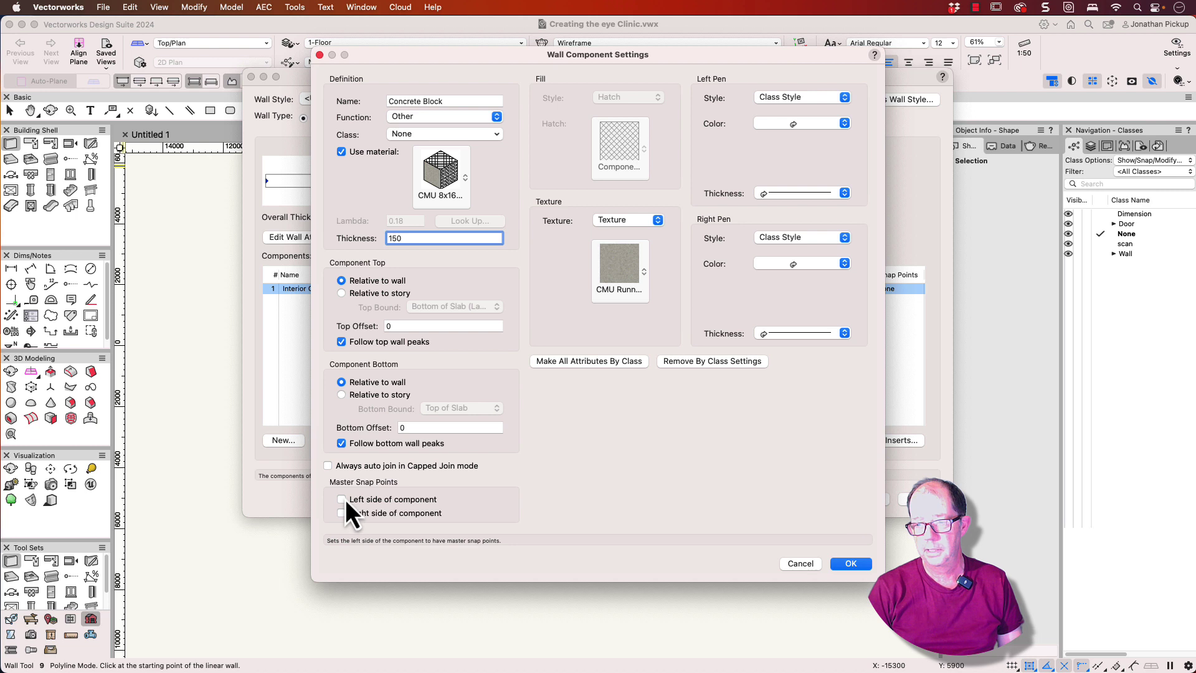
pyautogui.click(341, 514)
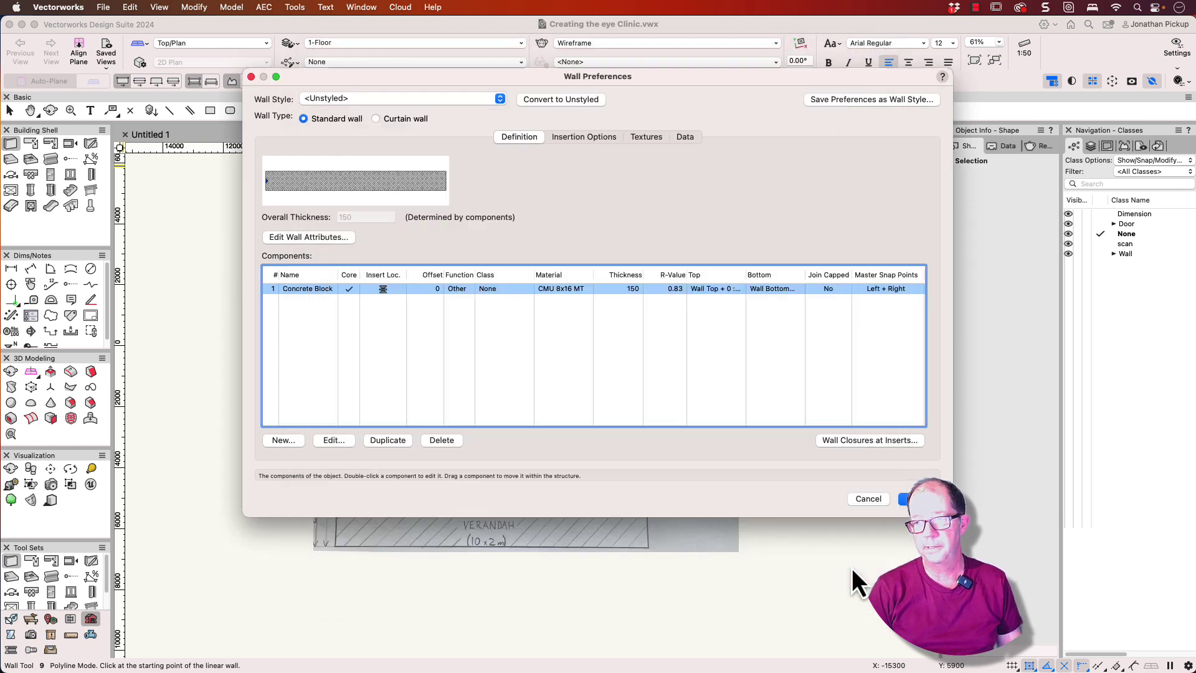
pyautogui.click(851, 564)
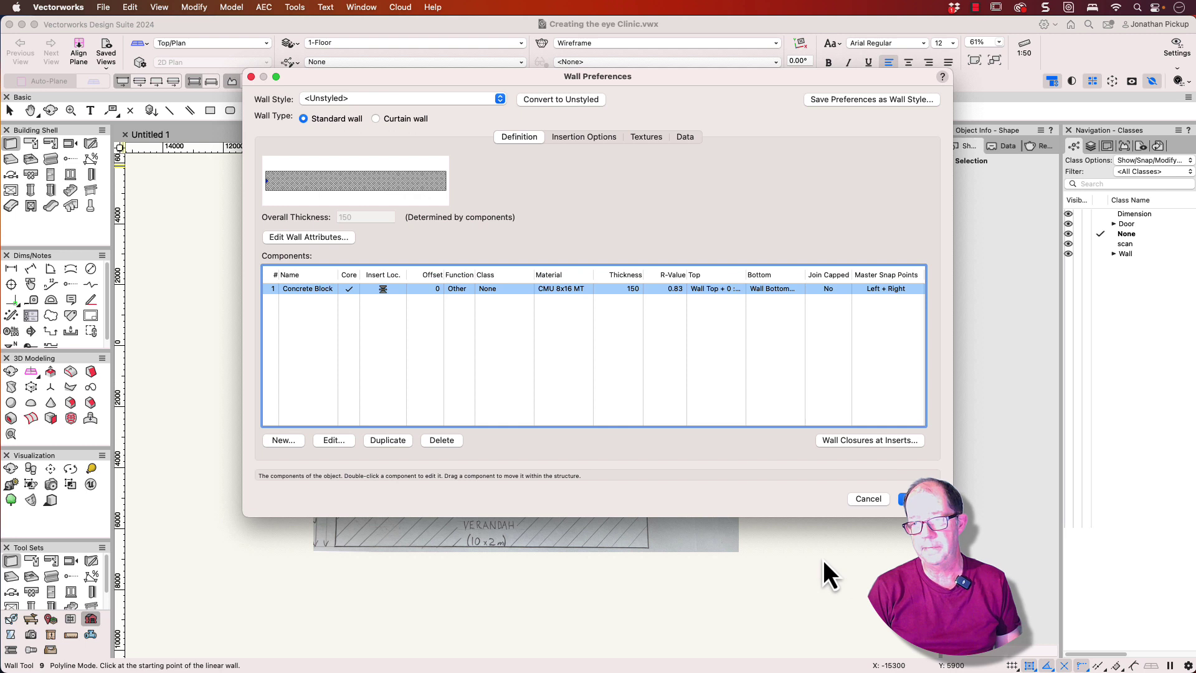
# - Add a new wall component named Plaster that uses a material, with a thickness of 25
pyautogui.click(282, 440)
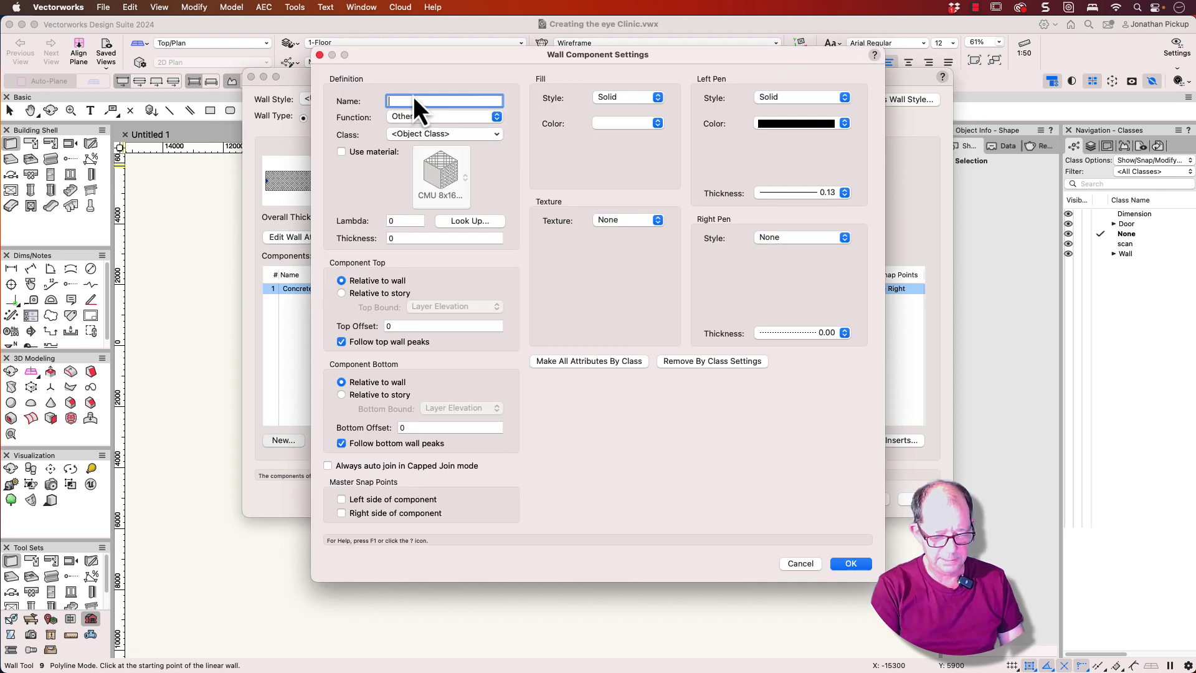
pyautogui.write('Plaster')
pyautogui.press('Tab')
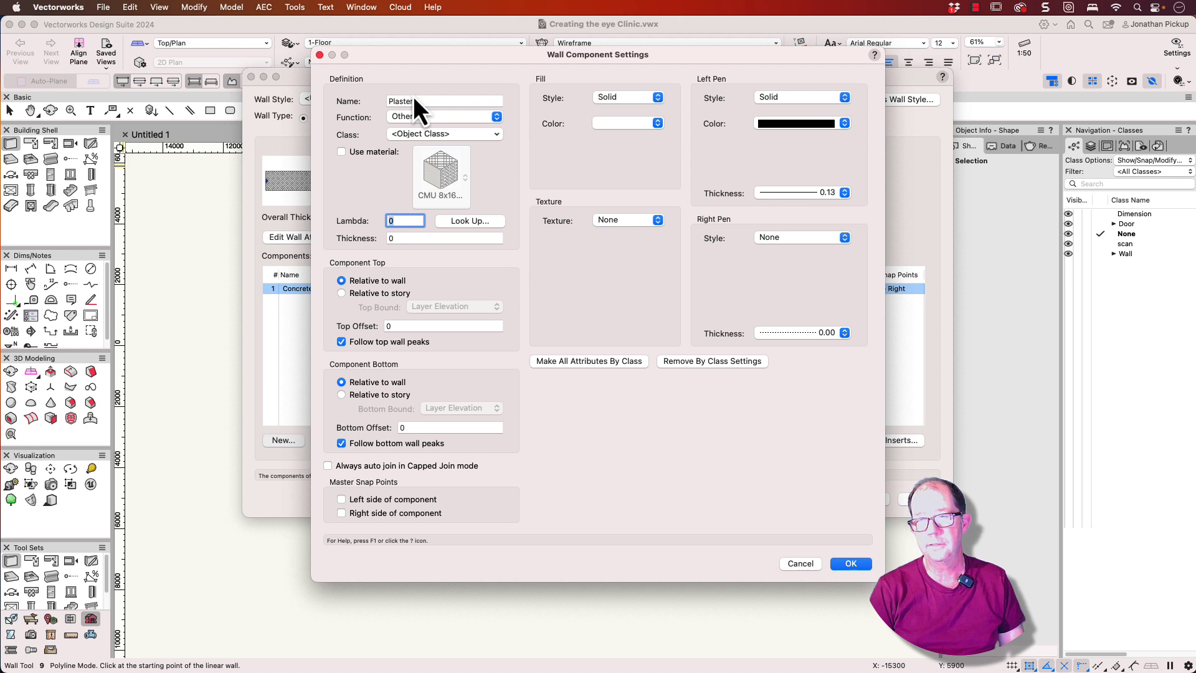
pyautogui.click(381, 155)
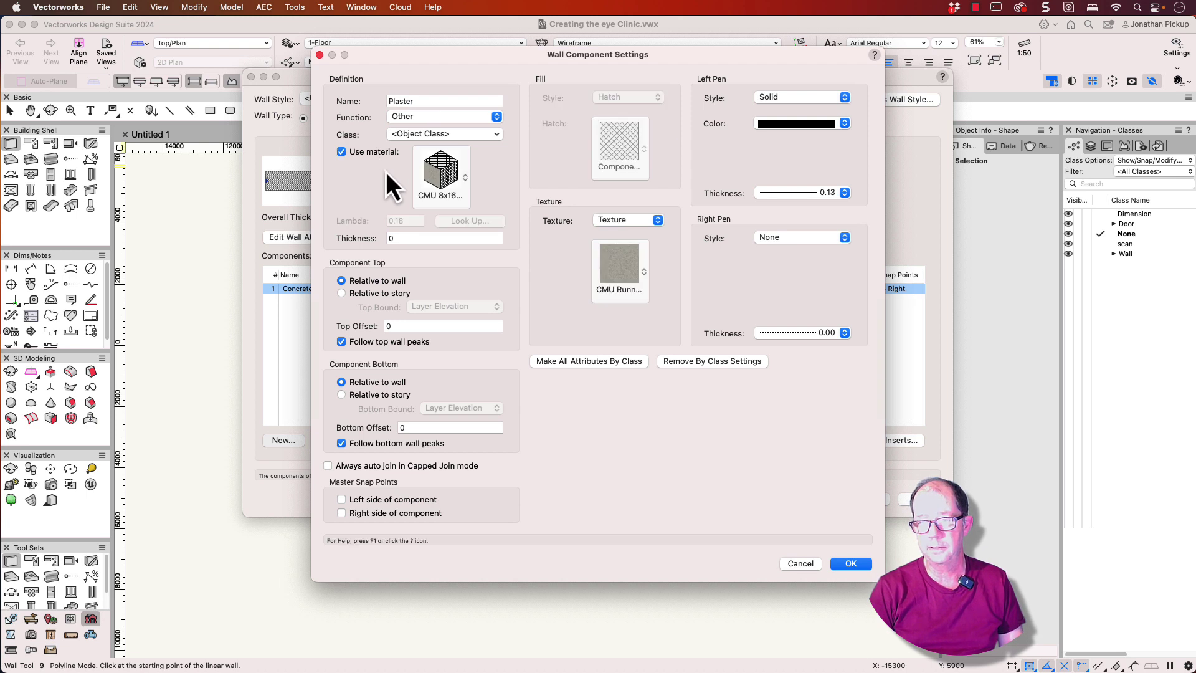
pyautogui.click(387, 239)
pyautogui.write('25')
pyautogui.press('Tab')
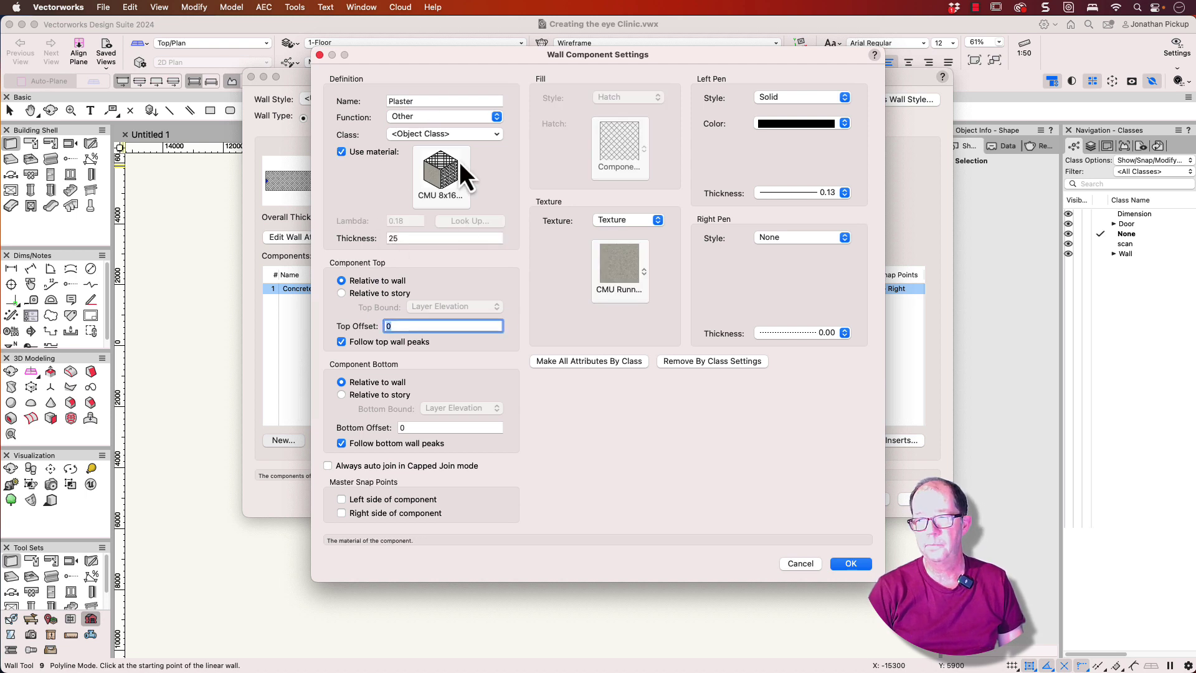
# - Search the material libraries for plaster, assign Cement Render (UK) MT to the Plaster component and accept its settings
pyautogui.click(435, 165)
pyautogui.write('plaster')
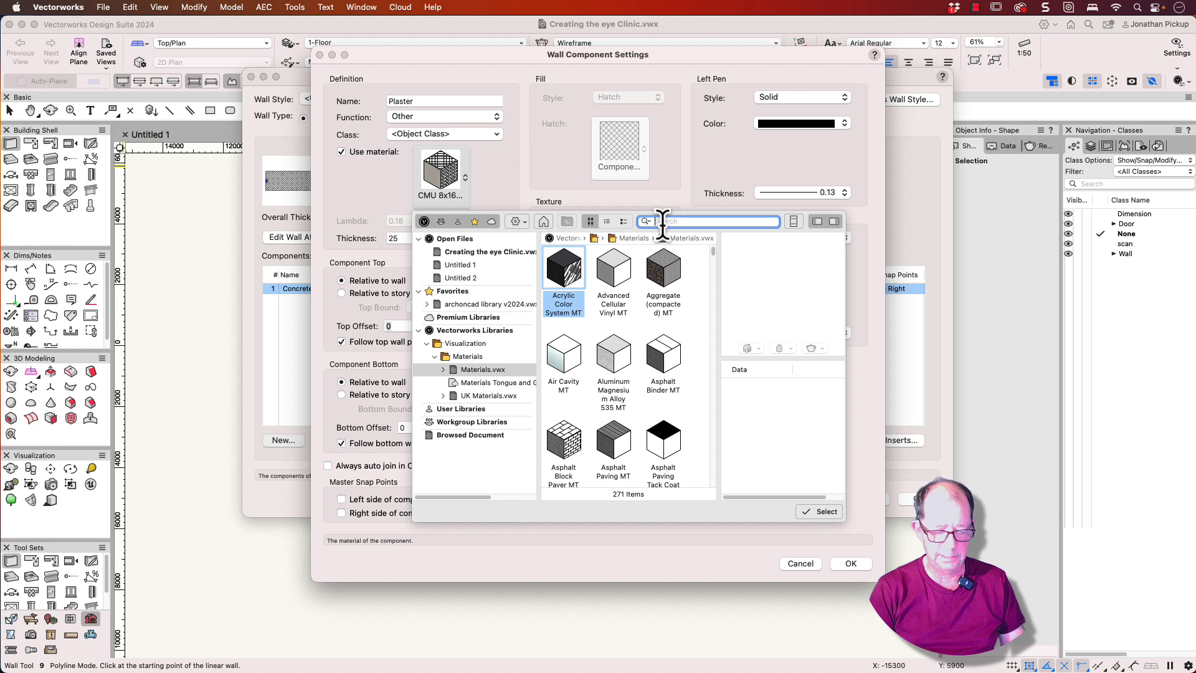
pyautogui.press('Return')
pyautogui.click(614, 267)
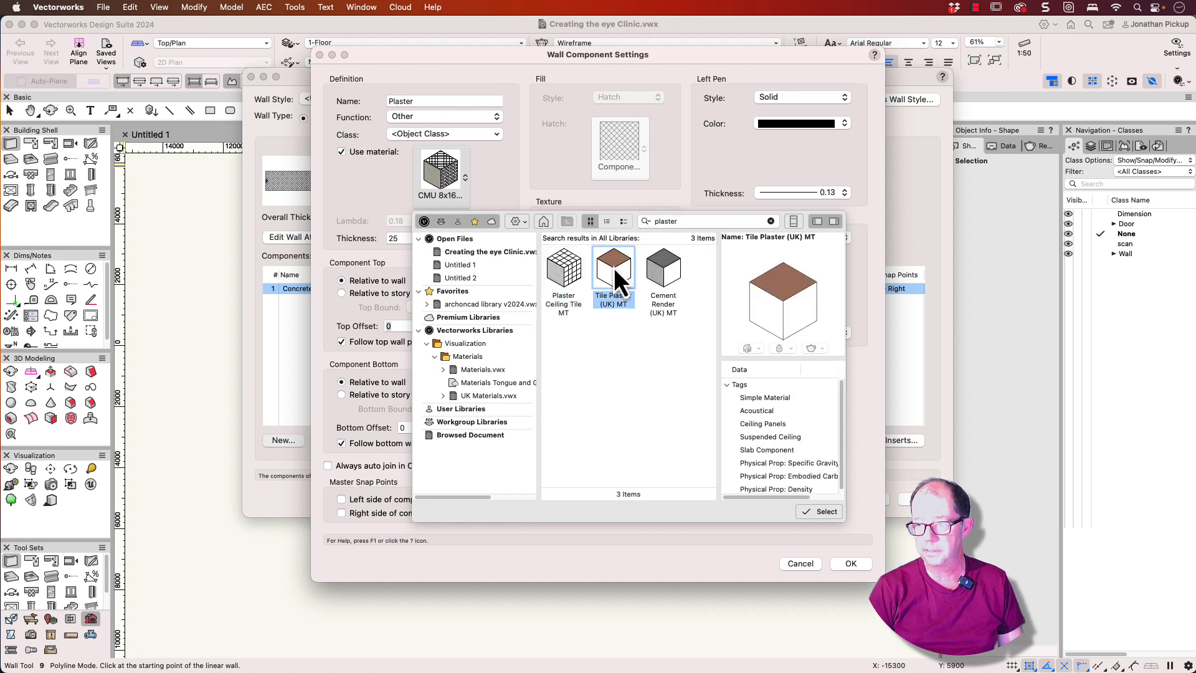
pyautogui.click(668, 272)
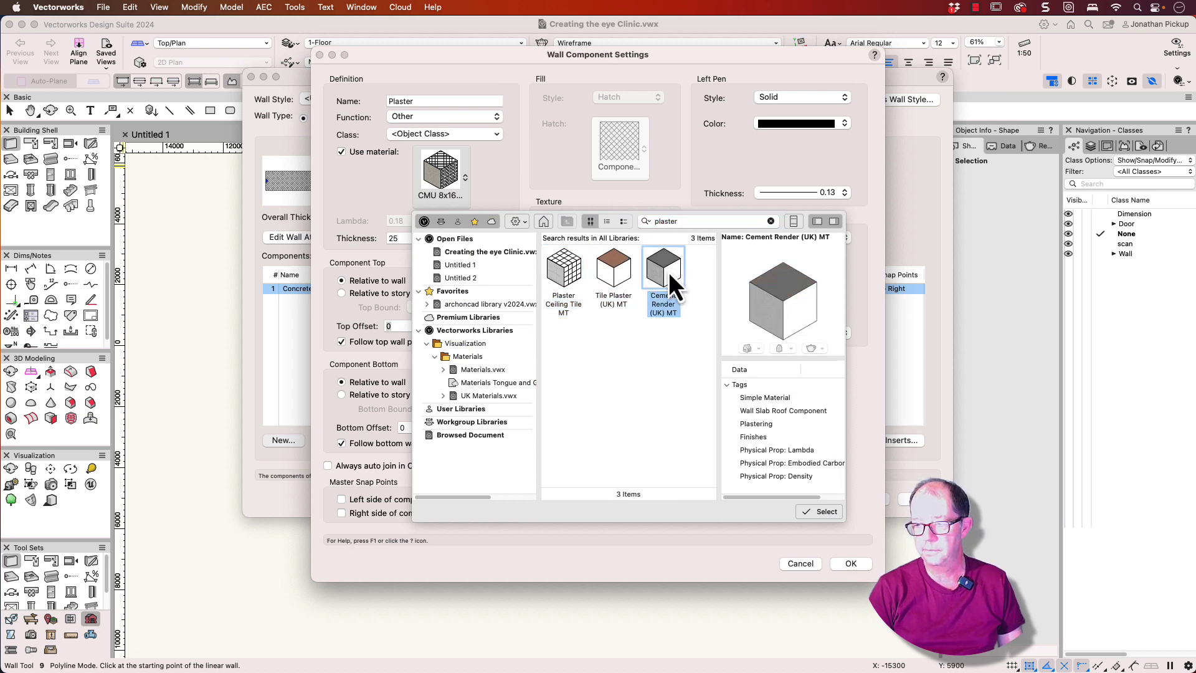
pyautogui.click(819, 511)
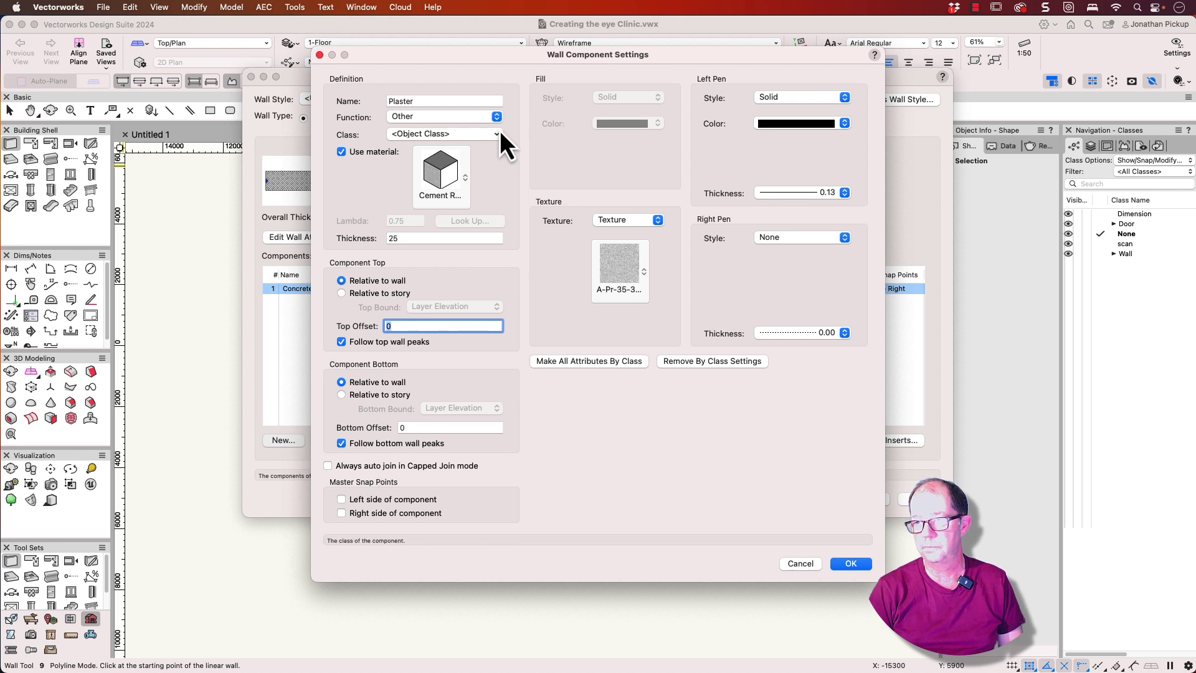
pyautogui.click(849, 565)
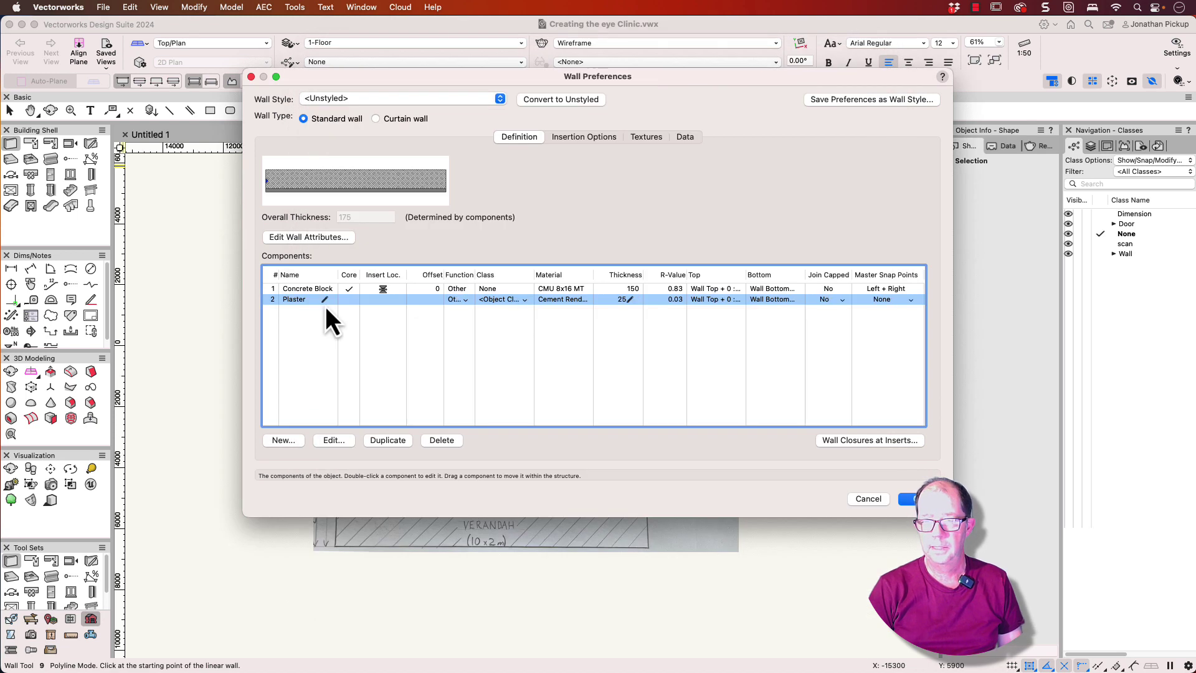
# - Duplicate the Plaster component and move the copy above Concrete Block so plaster lines both sides of the wall
pyautogui.click(386, 440)
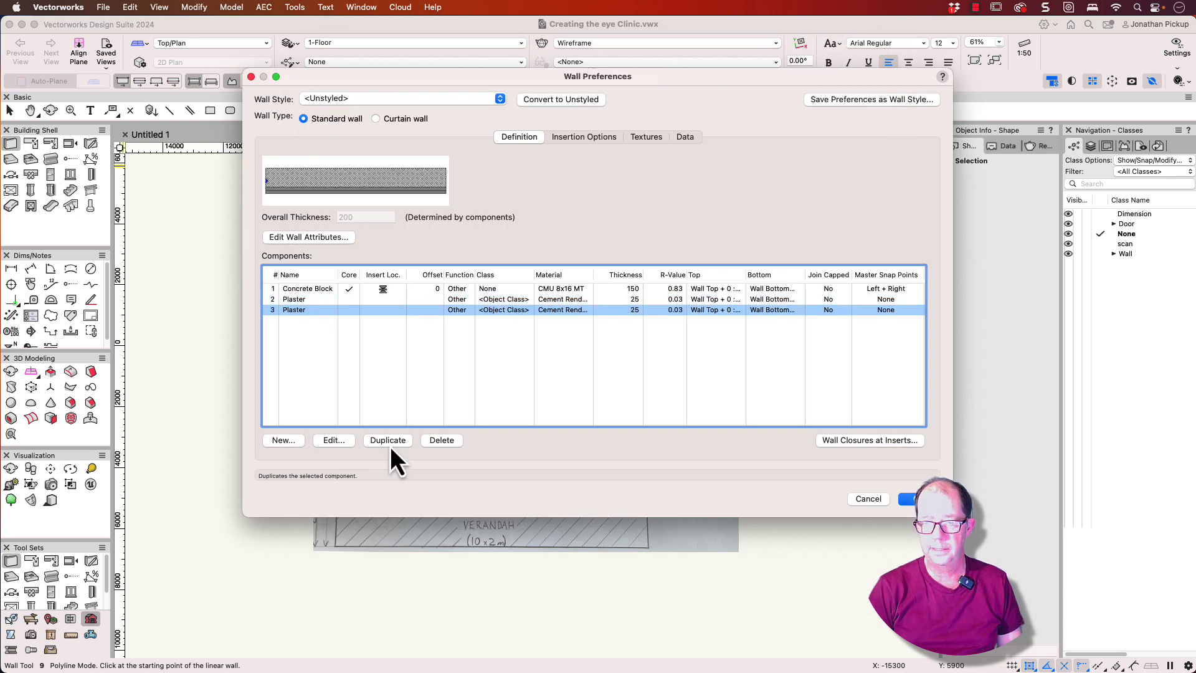
pyautogui.moveTo(271, 308); pyautogui.dragTo(279, 286)
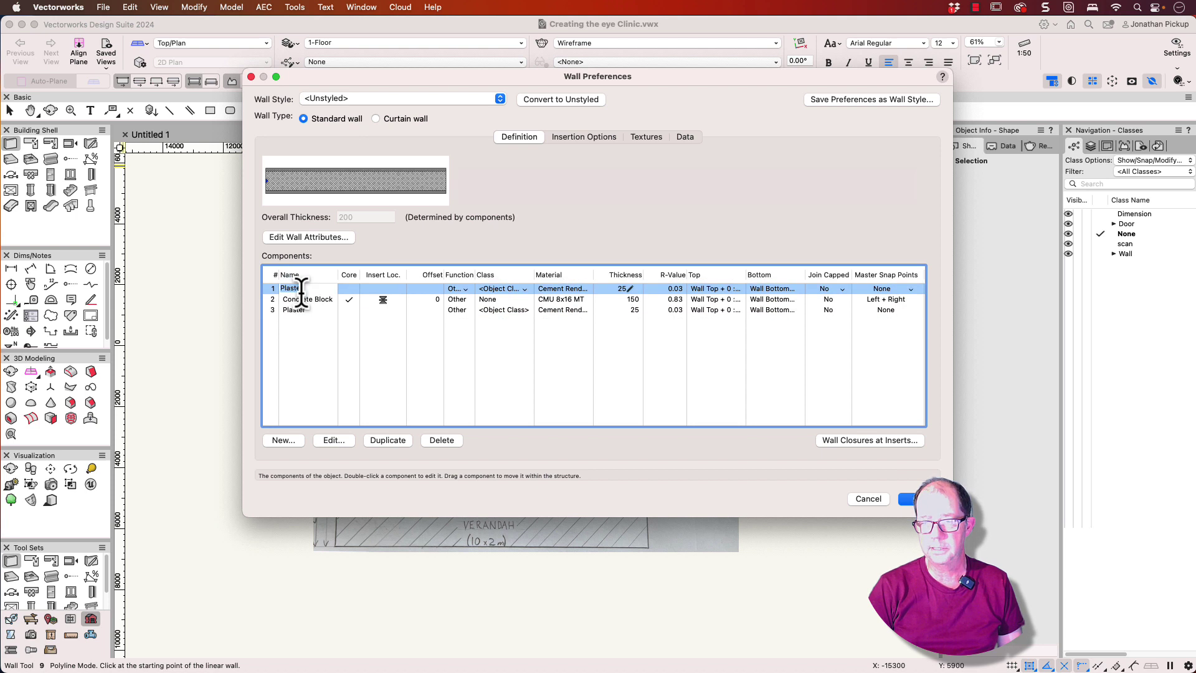
pyautogui.click(303, 299)
pyautogui.click(302, 311)
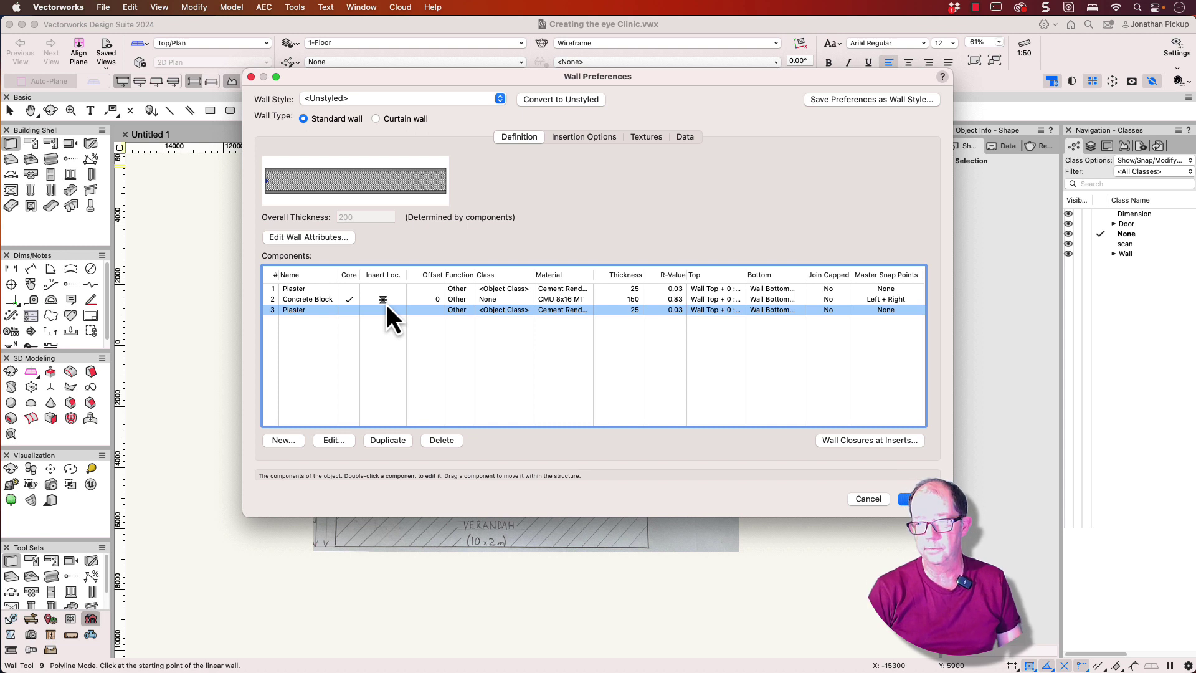
# - Edit the first Plaster component and assign it to the Non_Structural class under Wall-Component
pyautogui.click(520, 291)
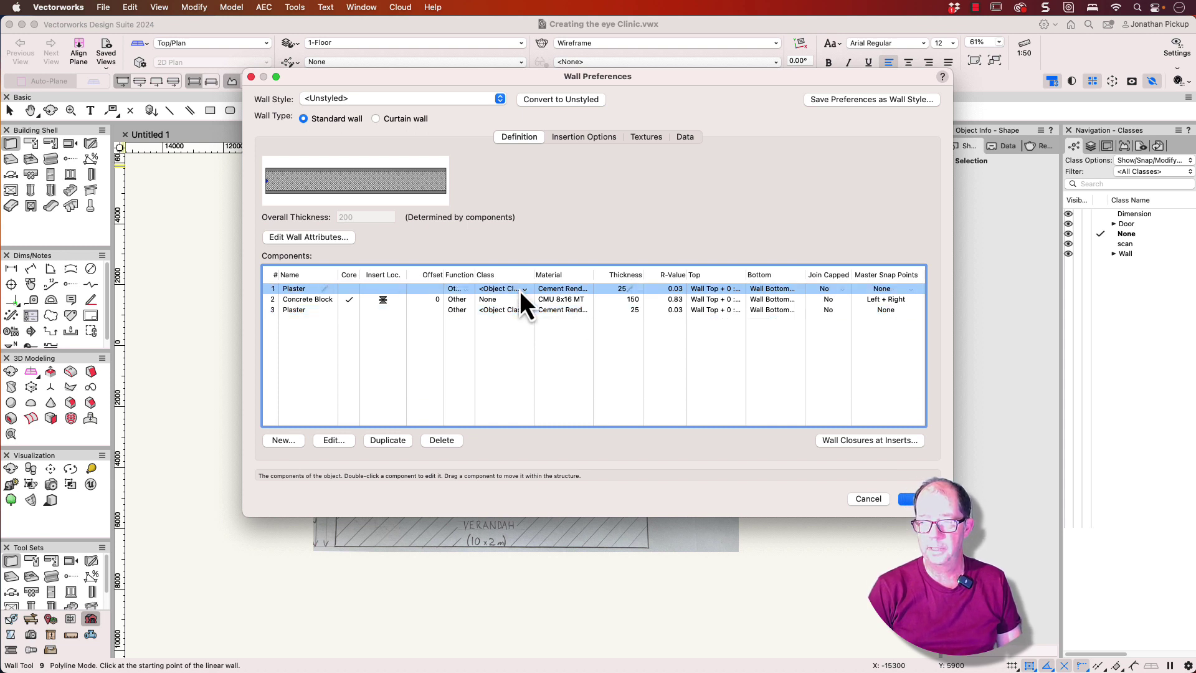
pyautogui.click(339, 442)
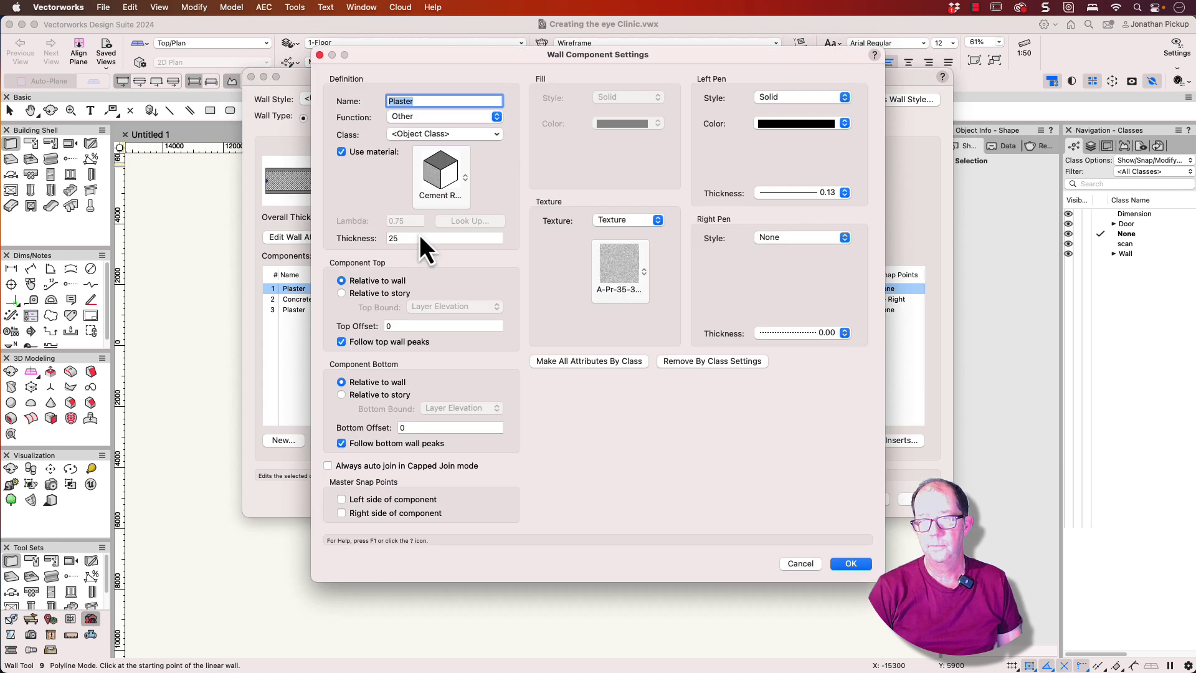
pyautogui.click(455, 135)
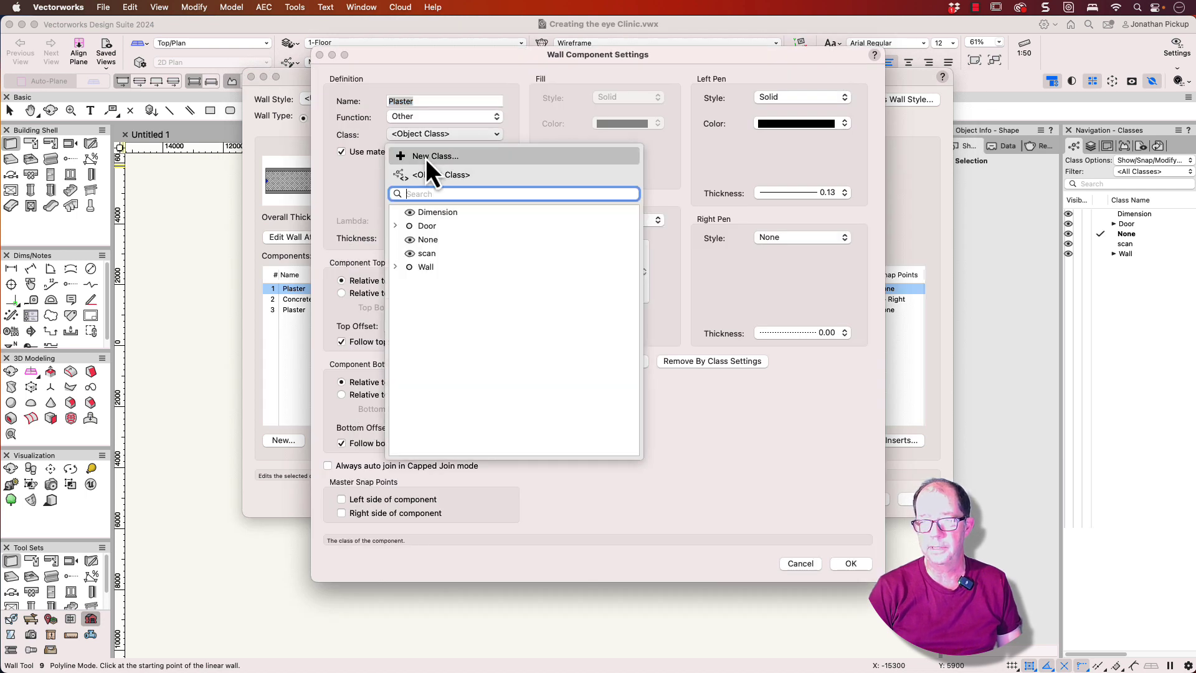
pyautogui.click(397, 268)
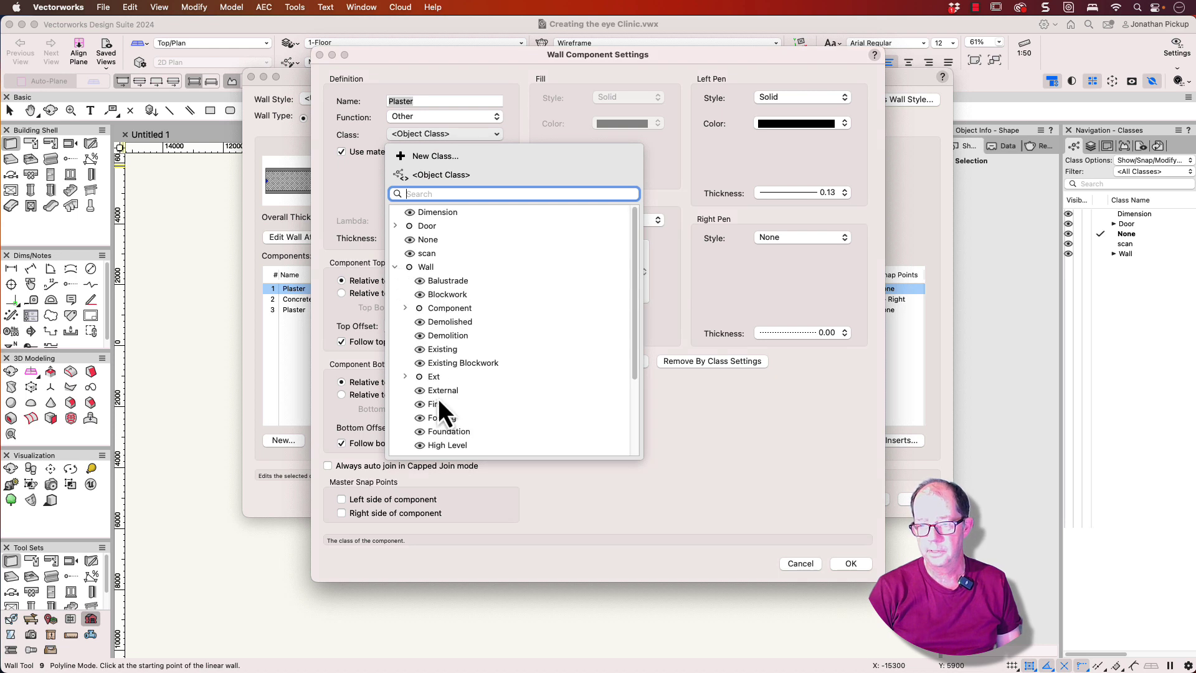
pyautogui.scroll(-3, 436, 354)
pyautogui.scroll(3, 437, 352)
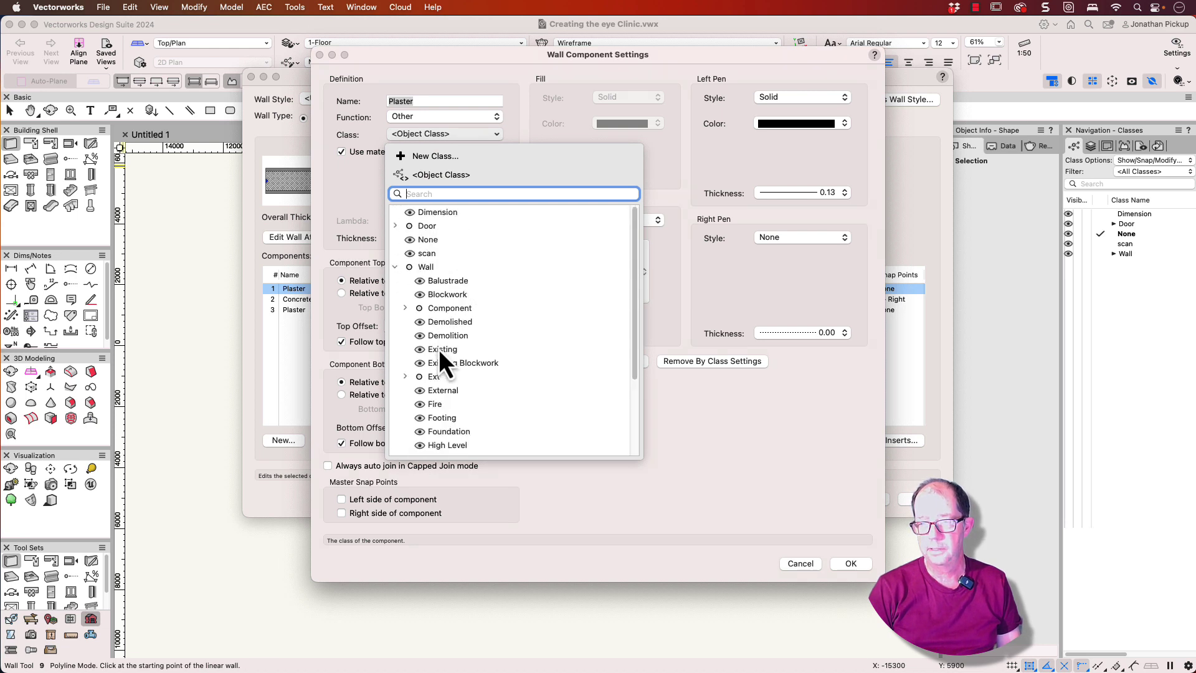
pyautogui.click(406, 308)
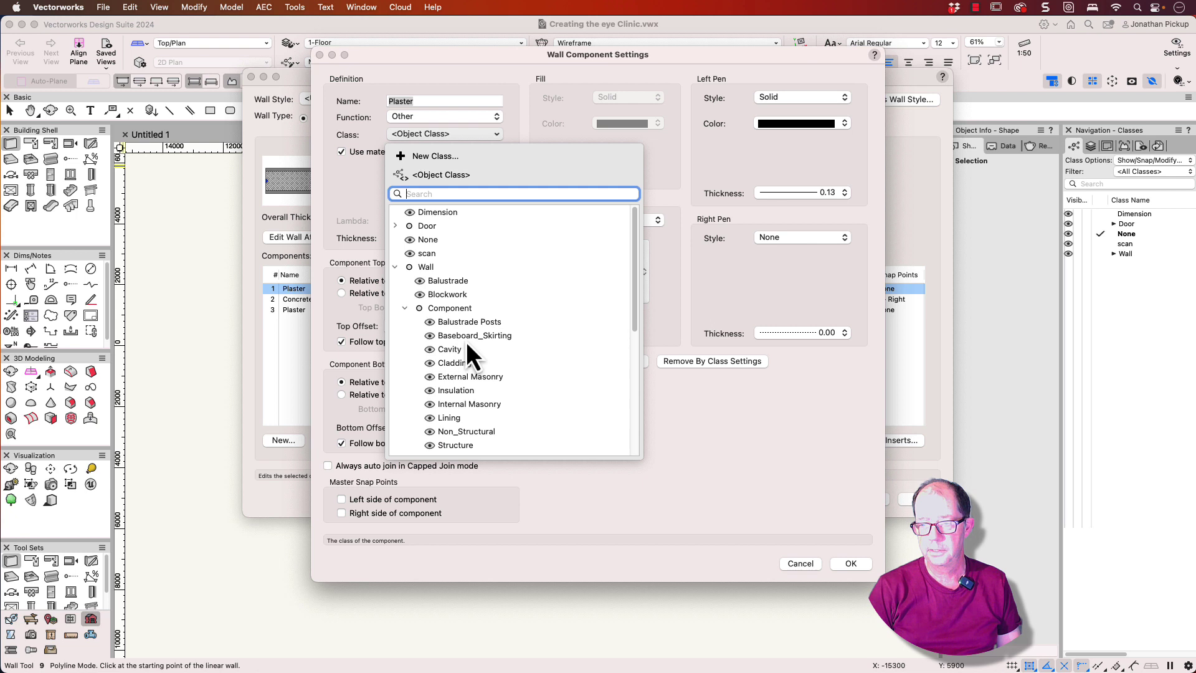
pyautogui.scroll(-4, 466, 346)
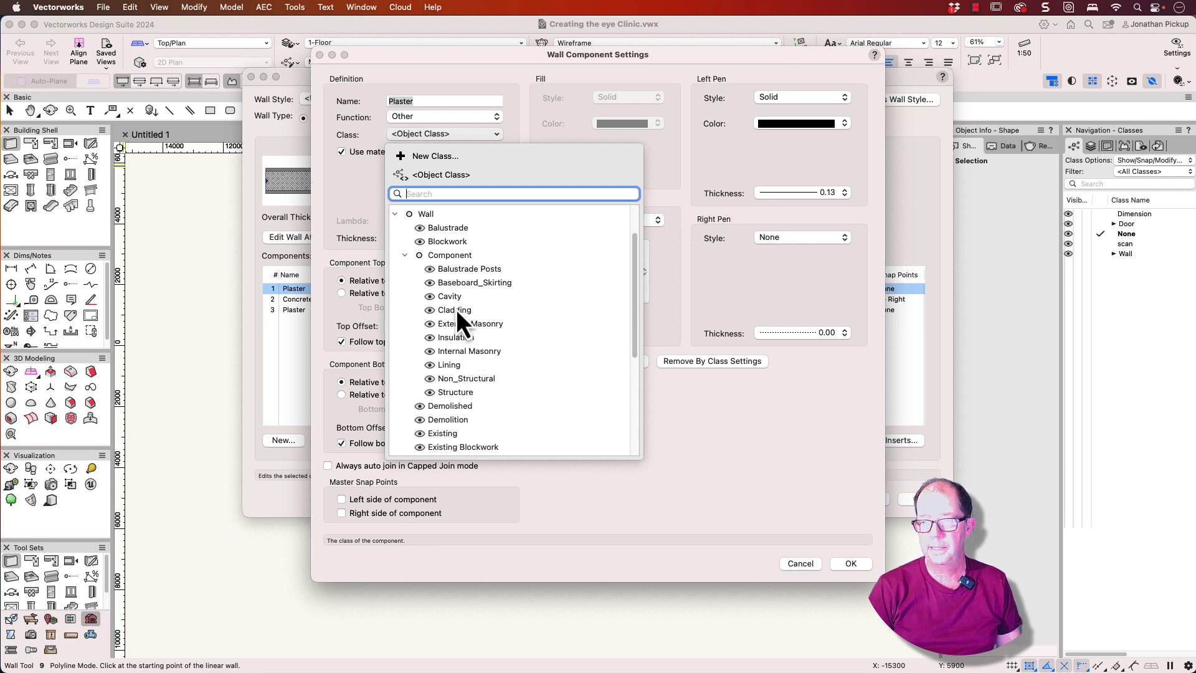
pyautogui.click(458, 390)
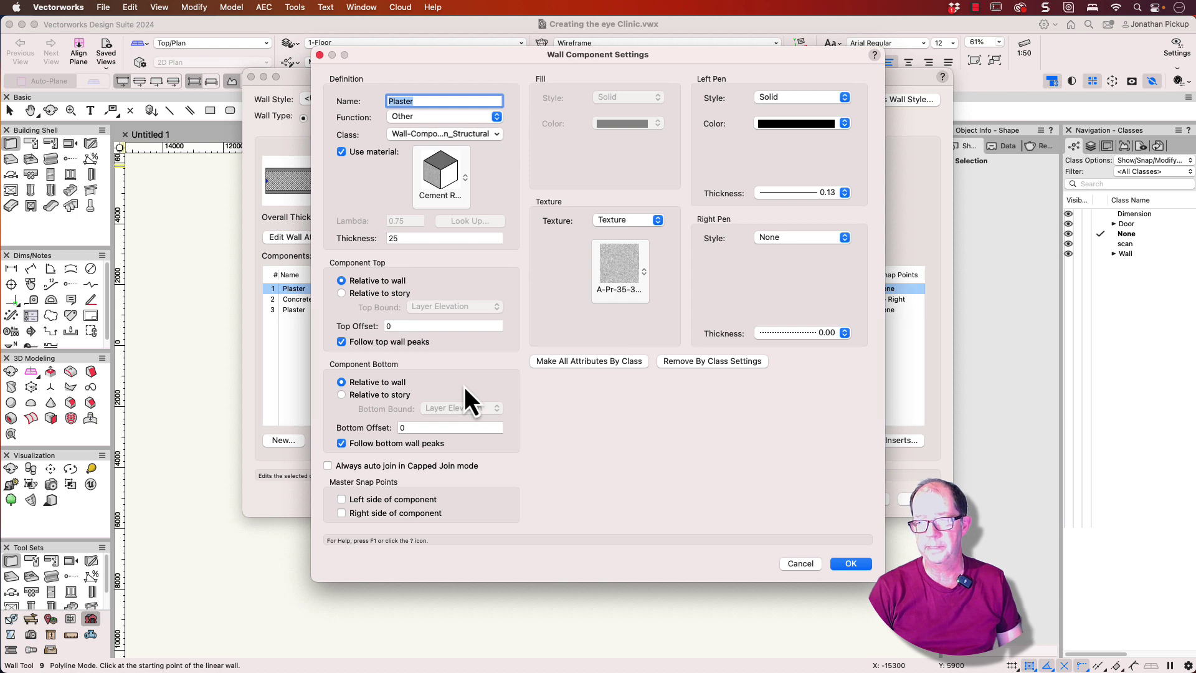
# - Accept the first Plaster component's settings and assign the other Plaster component to the Non_Structural class under Wall-Component
pyautogui.click(852, 565)
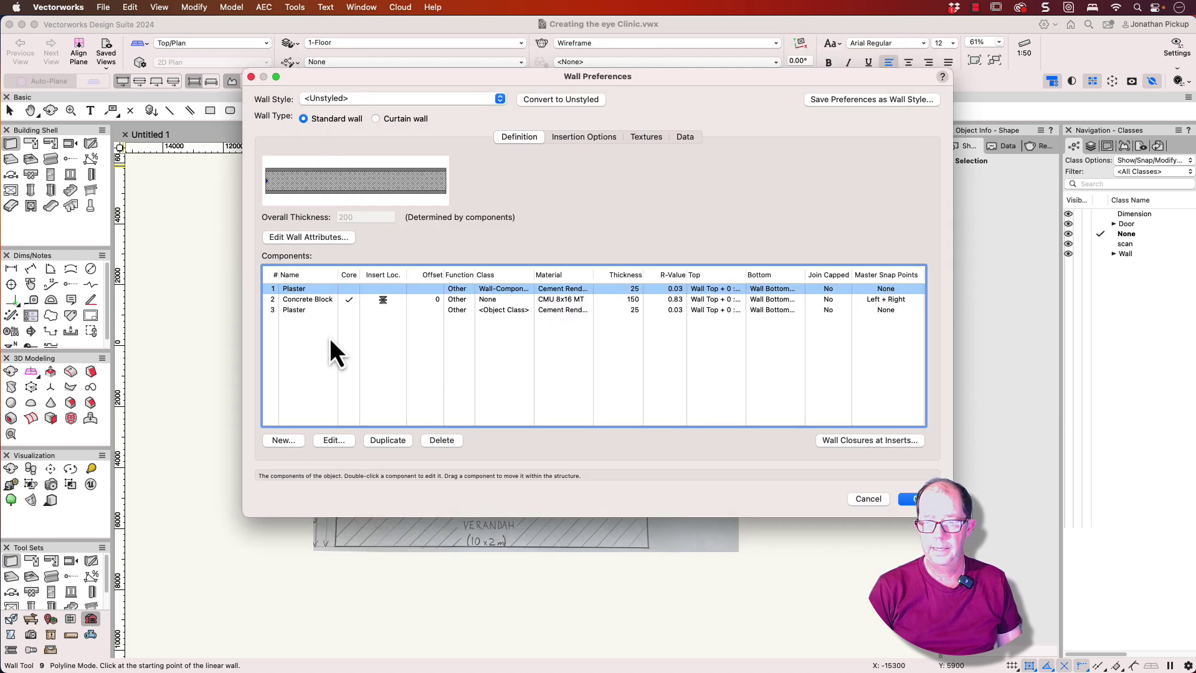
pyautogui.doubleClick(300, 311)
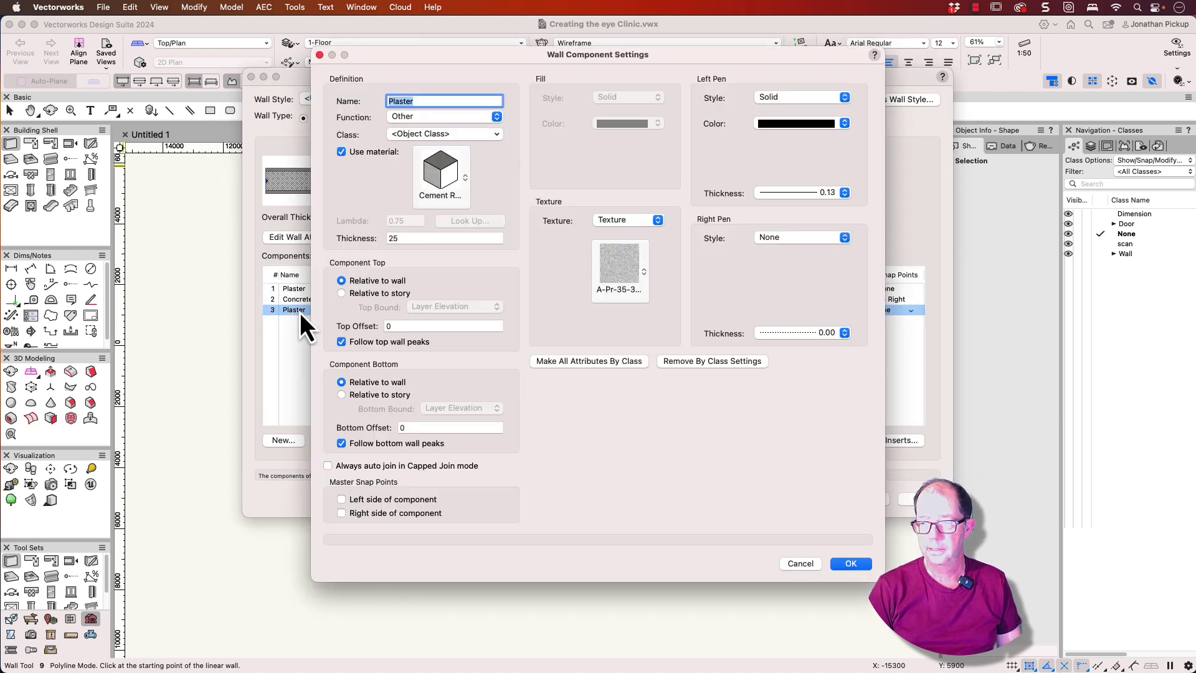
pyautogui.click(439, 138)
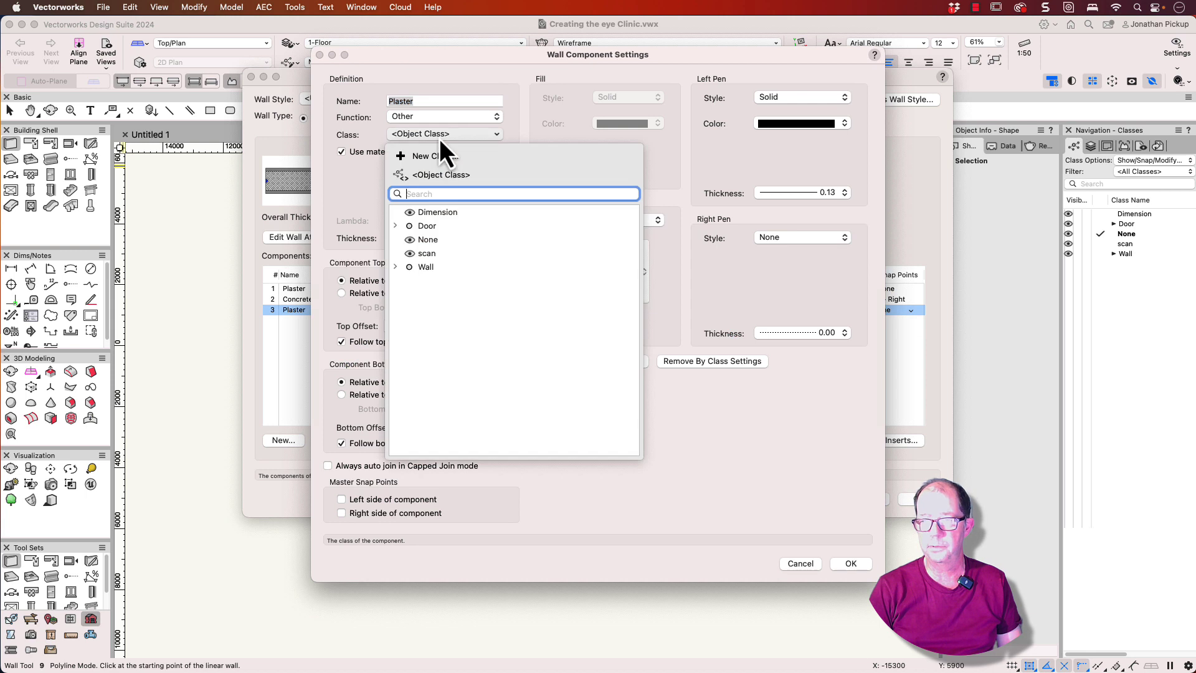
pyautogui.click(396, 268)
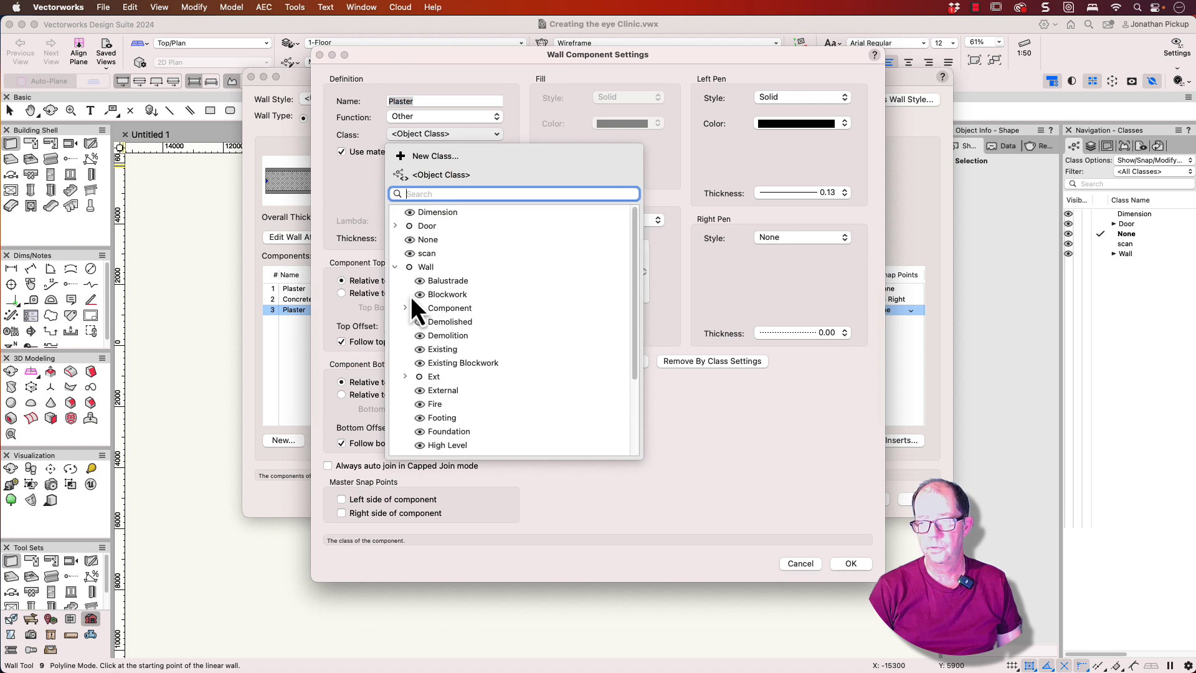
pyautogui.click(407, 309)
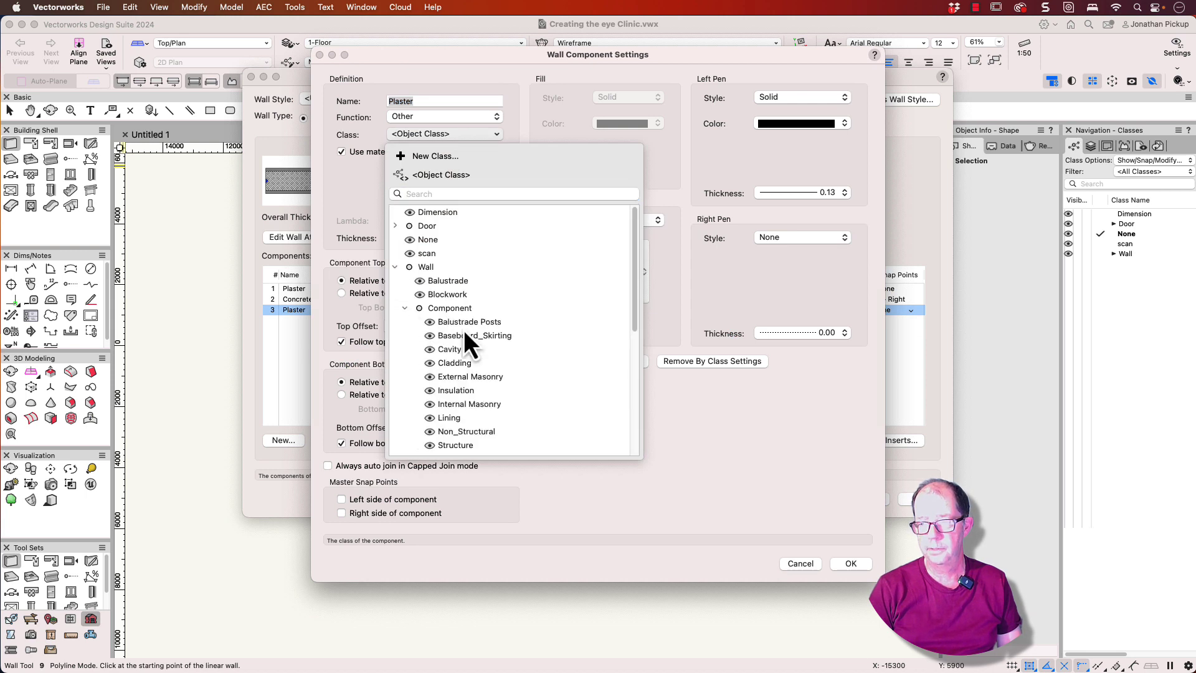
pyautogui.scroll(-2, 455, 371)
pyautogui.click(454, 408)
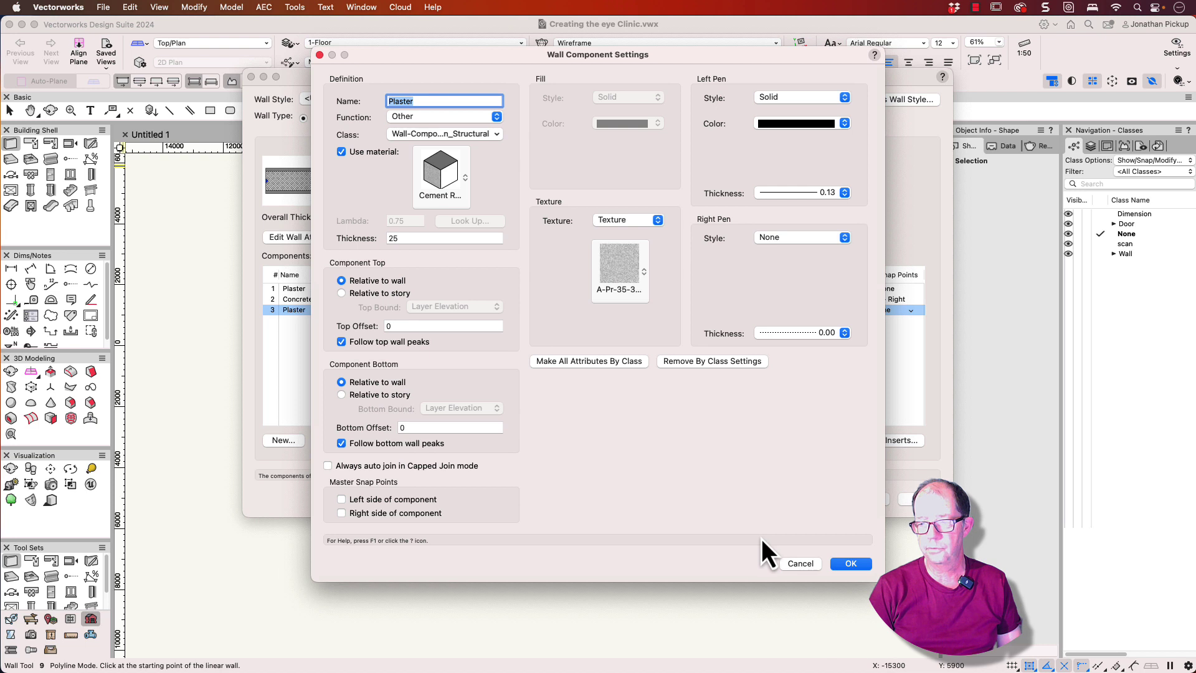
pyautogui.click(851, 564)
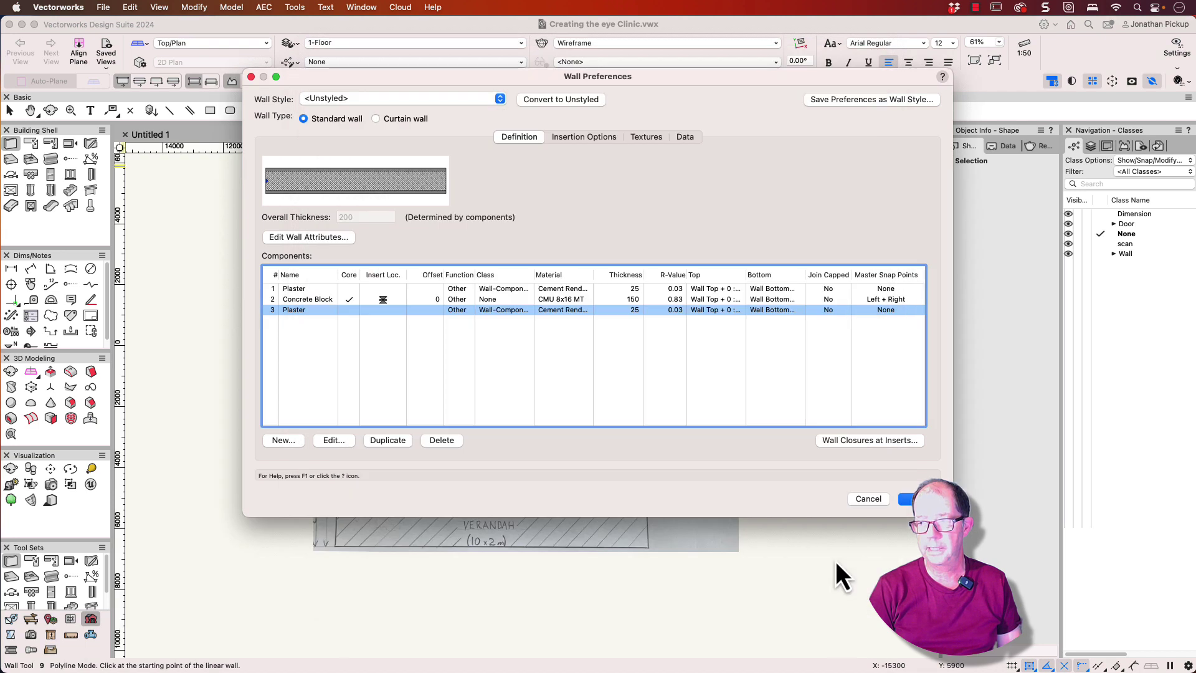
# - Assign the Concrete Block component to the Structure class under Wall-Component and accept the wall preferences
pyautogui.doubleClick(312, 302)
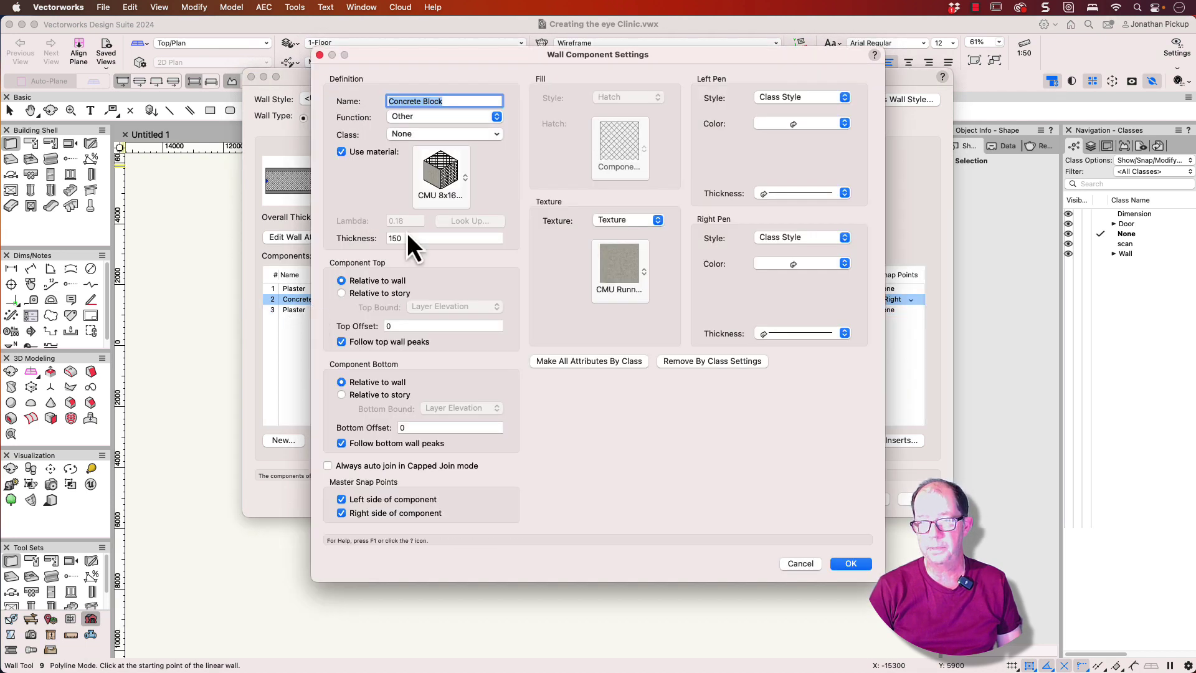
pyautogui.click(410, 134)
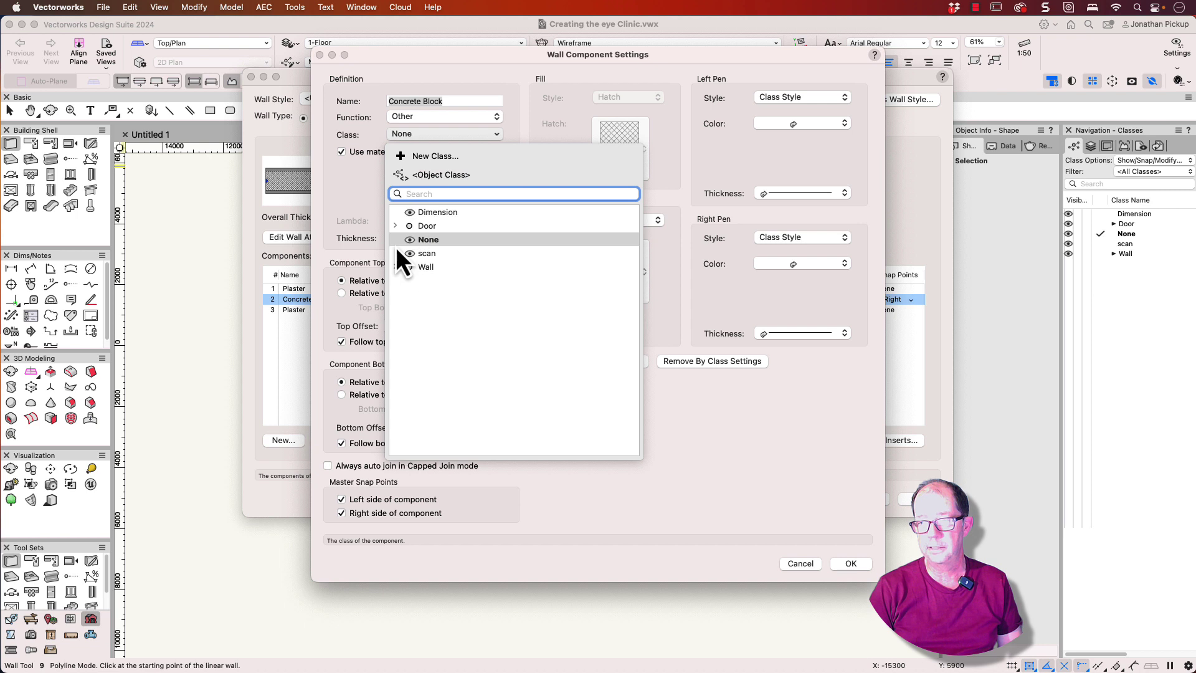
pyautogui.click(395, 268)
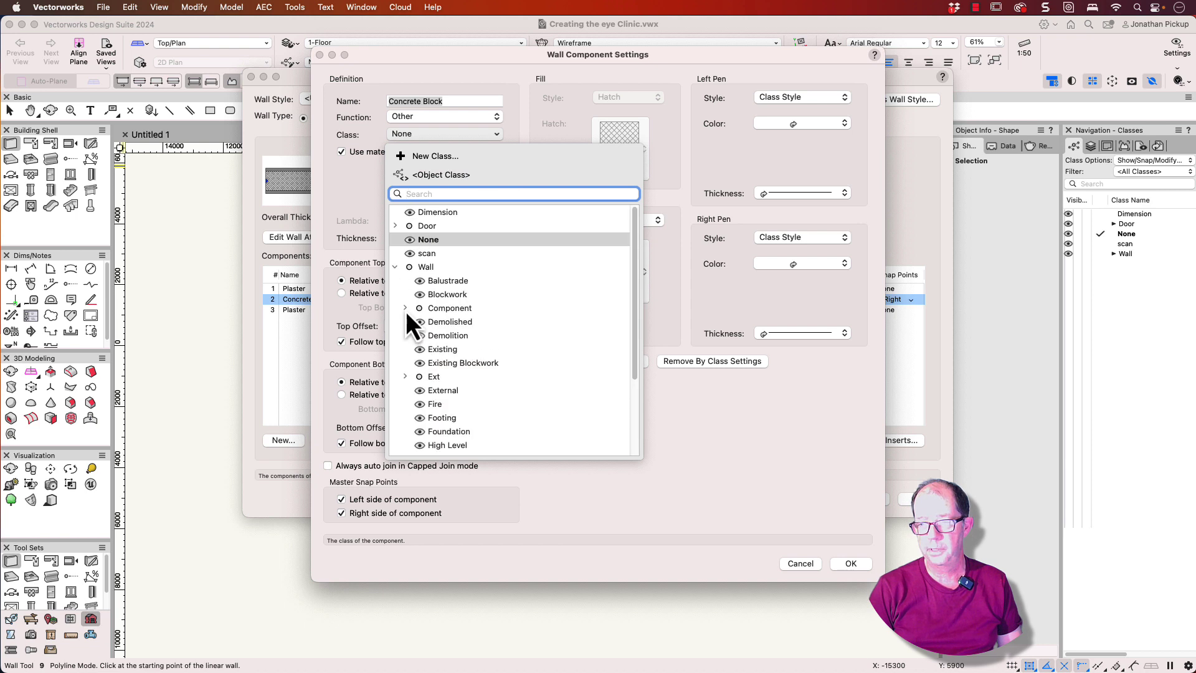
pyautogui.click(405, 309)
pyautogui.scroll(-1, 449, 364)
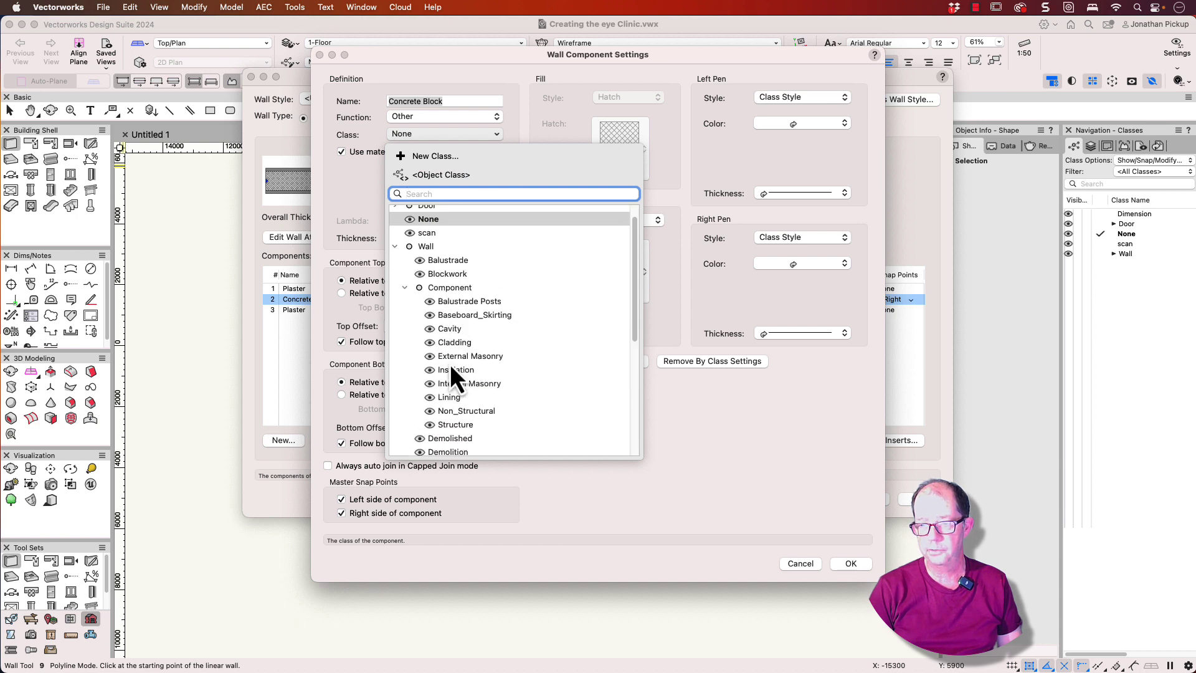
pyautogui.click(448, 426)
pyautogui.click(848, 565)
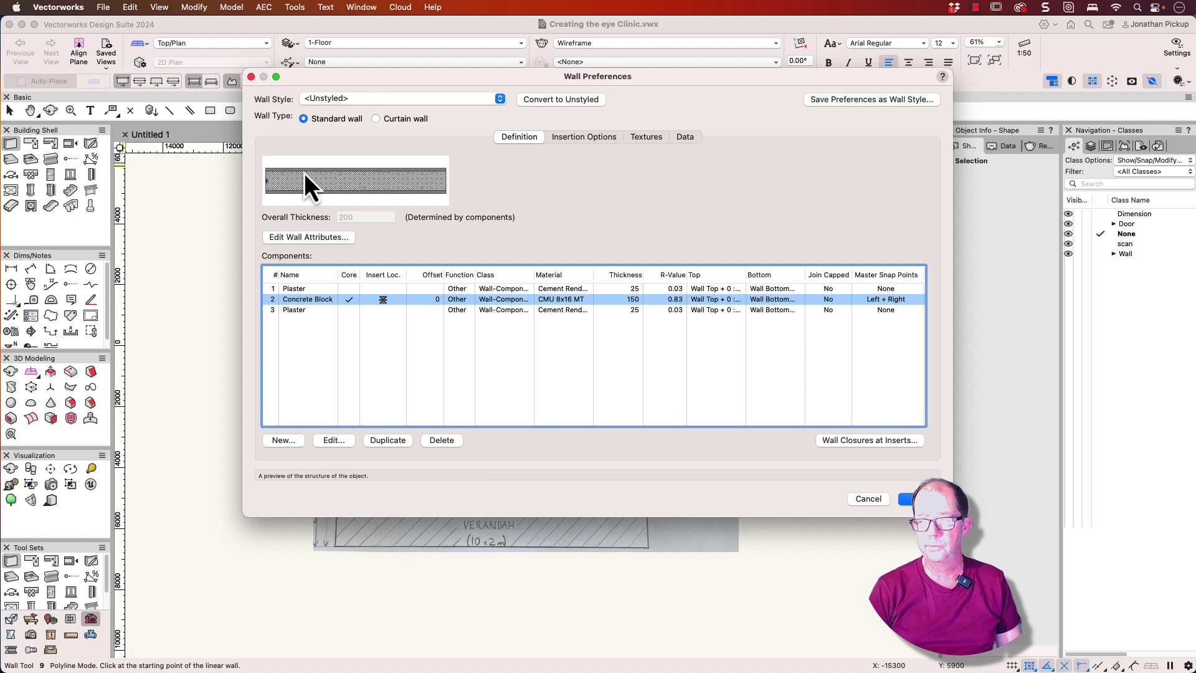
pyautogui.click(917, 499)
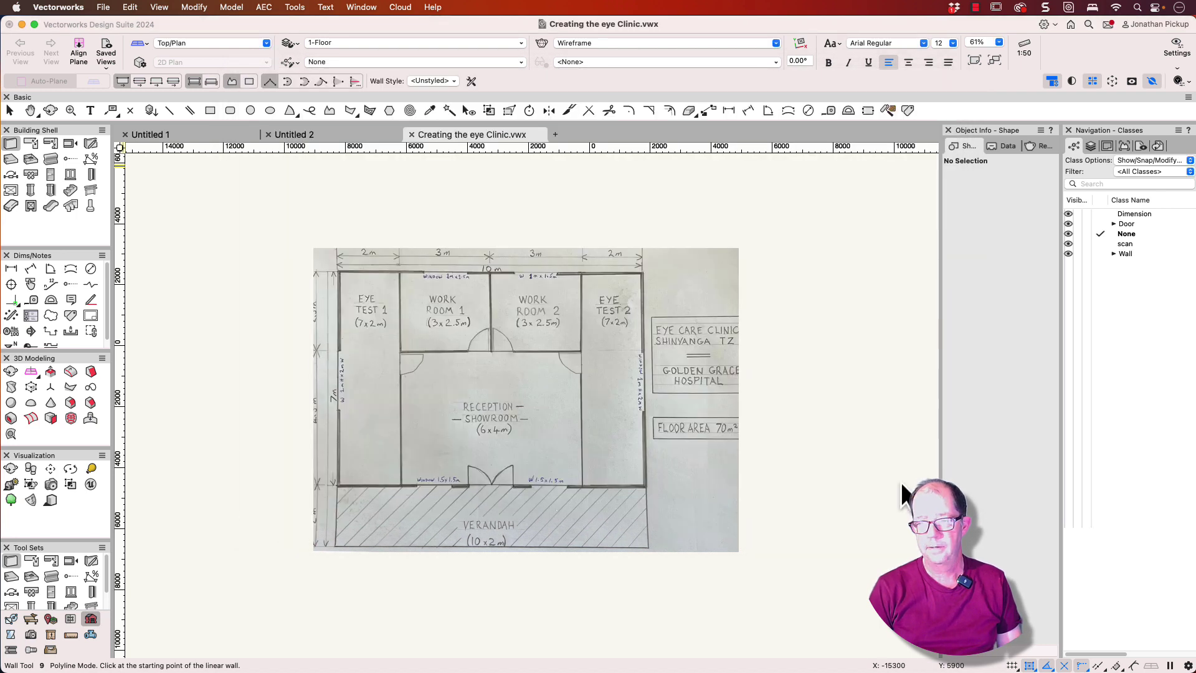
# - Set the Wall tool to Corner to Corner mode and start the wall rectangle at the scanned plan's outer corner by Eye Test 1
pyautogui.click(249, 81)
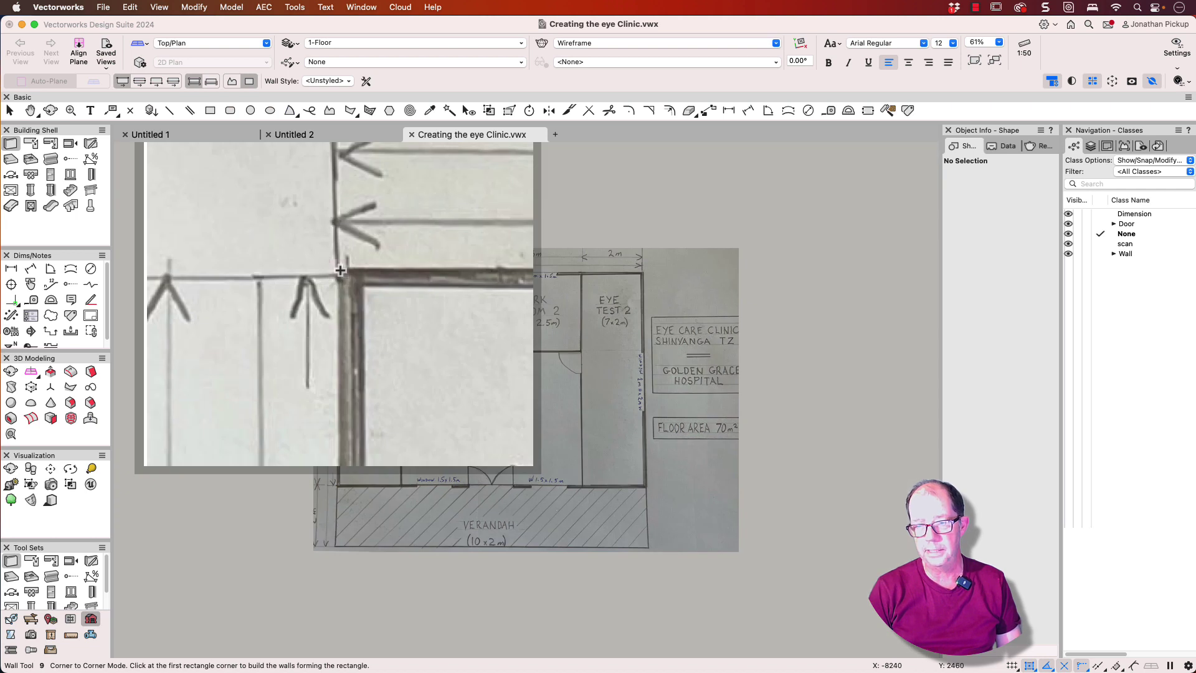
pyautogui.click(341, 275)
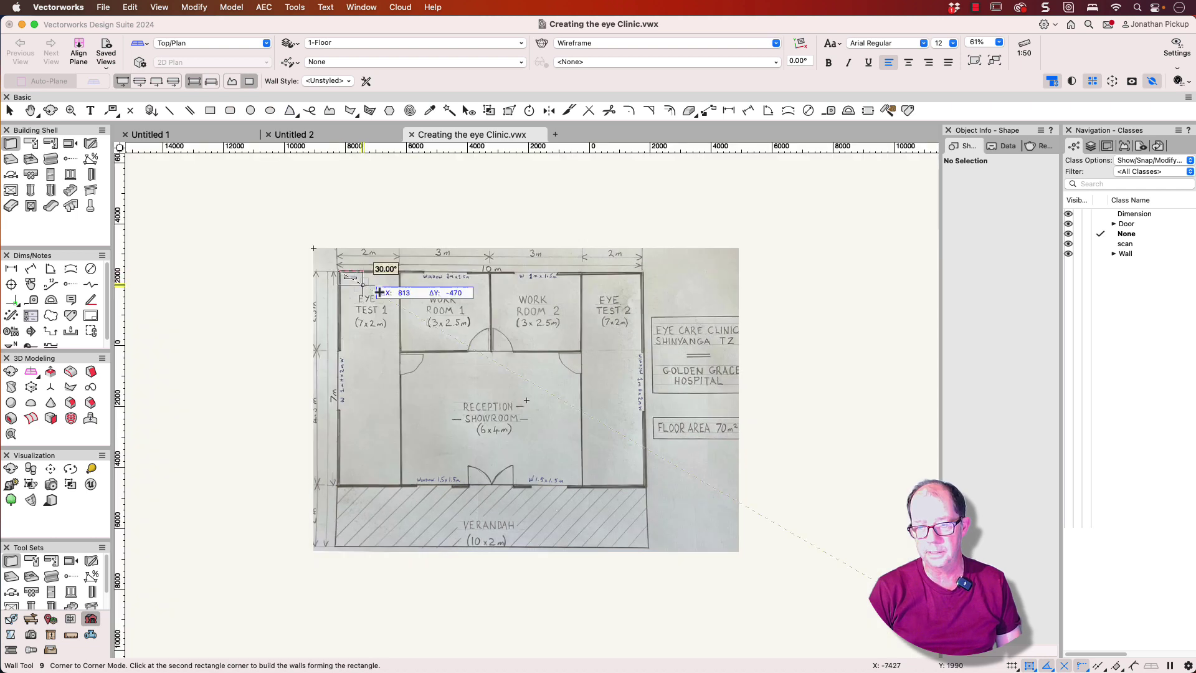
pyautogui.click(647, 489)
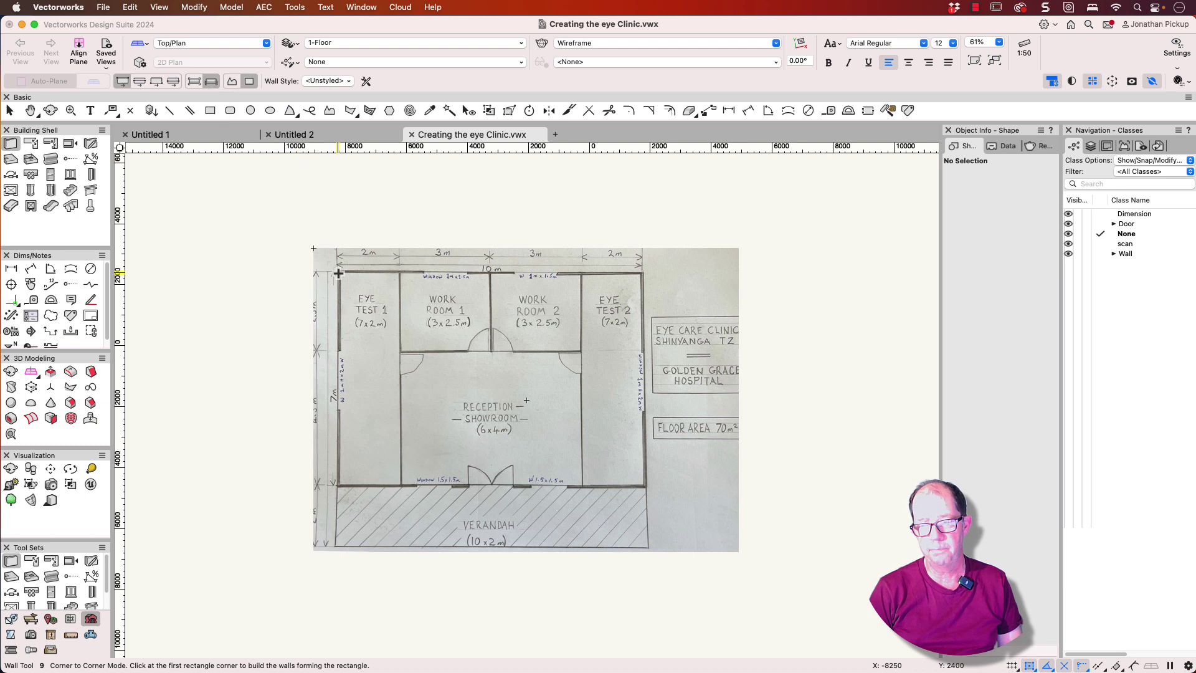
pyautogui.press('z')
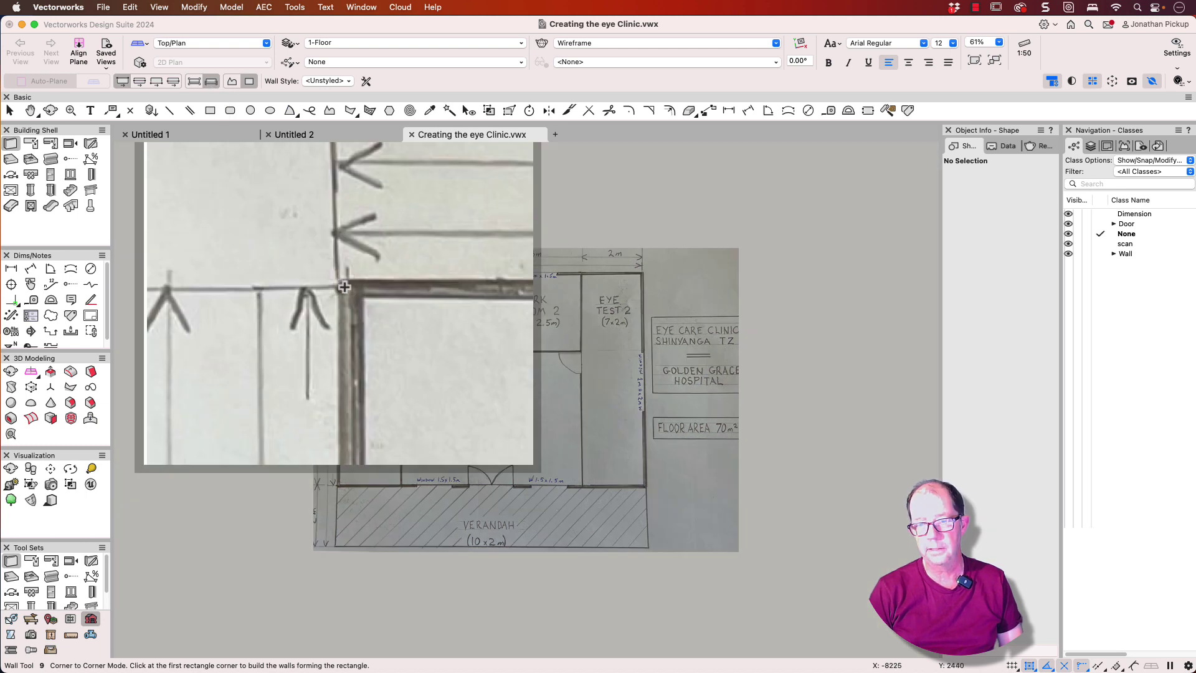
pyautogui.click(342, 282)
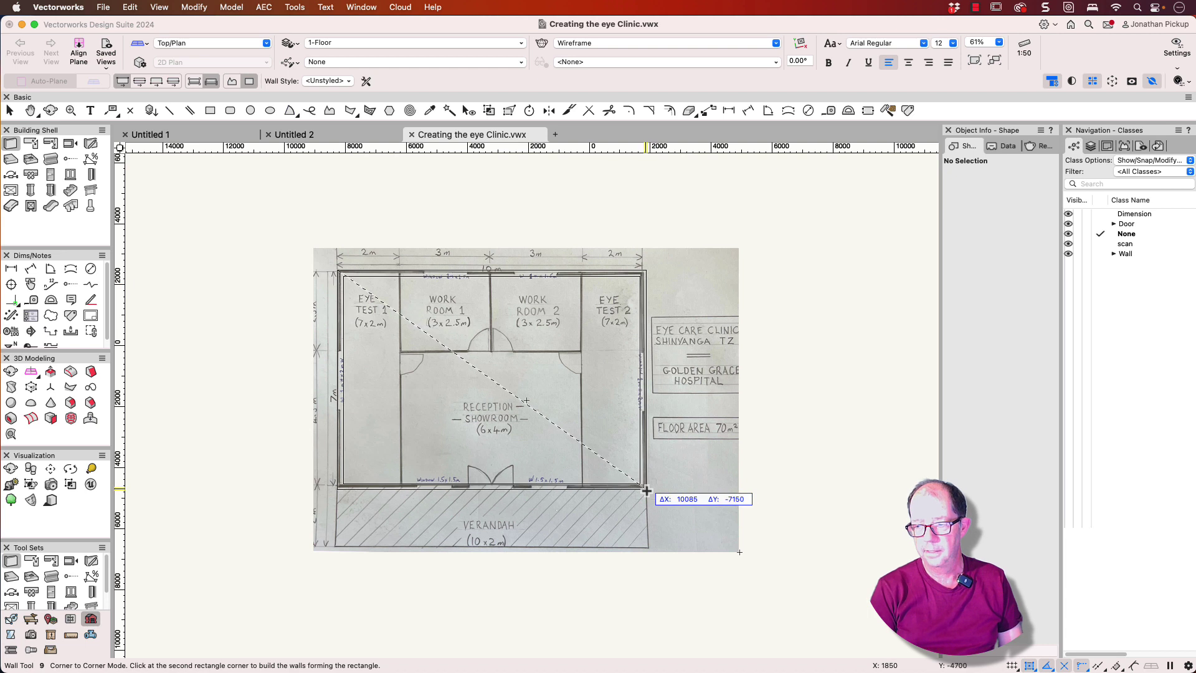
# - Size the wall rectangle to 10m in X and -7m in Y and place it over the scanned plan
pyautogui.press('Tab')
pyautogui.write('10m')
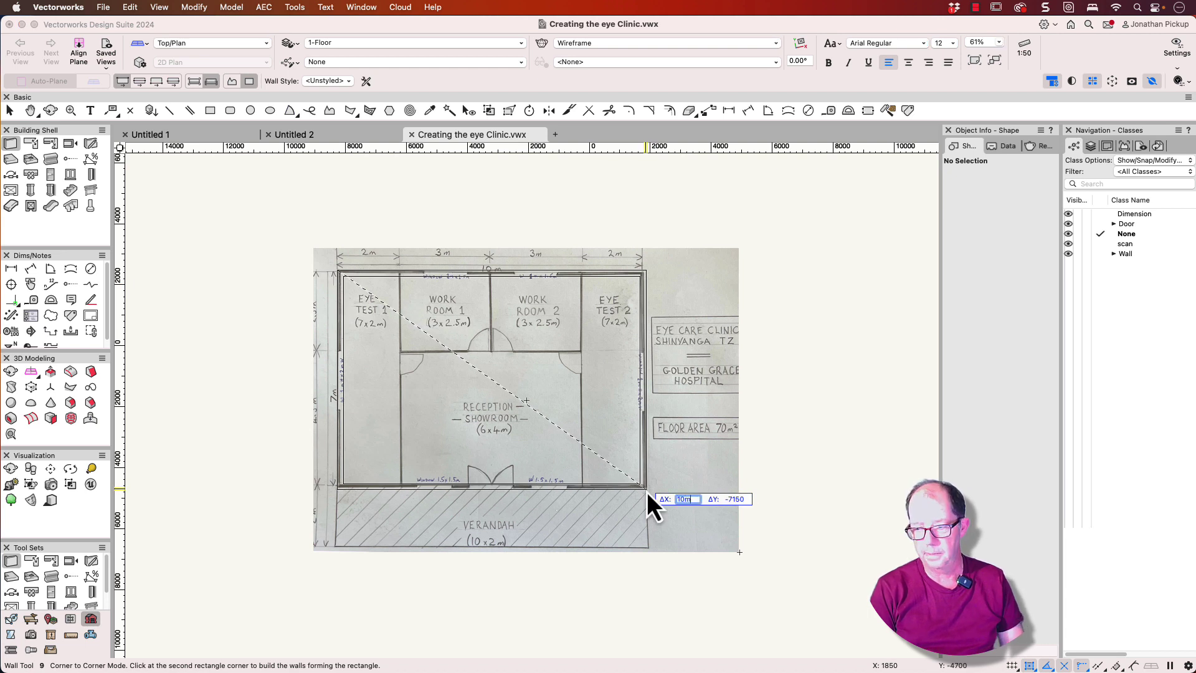
pyautogui.press('Tab')
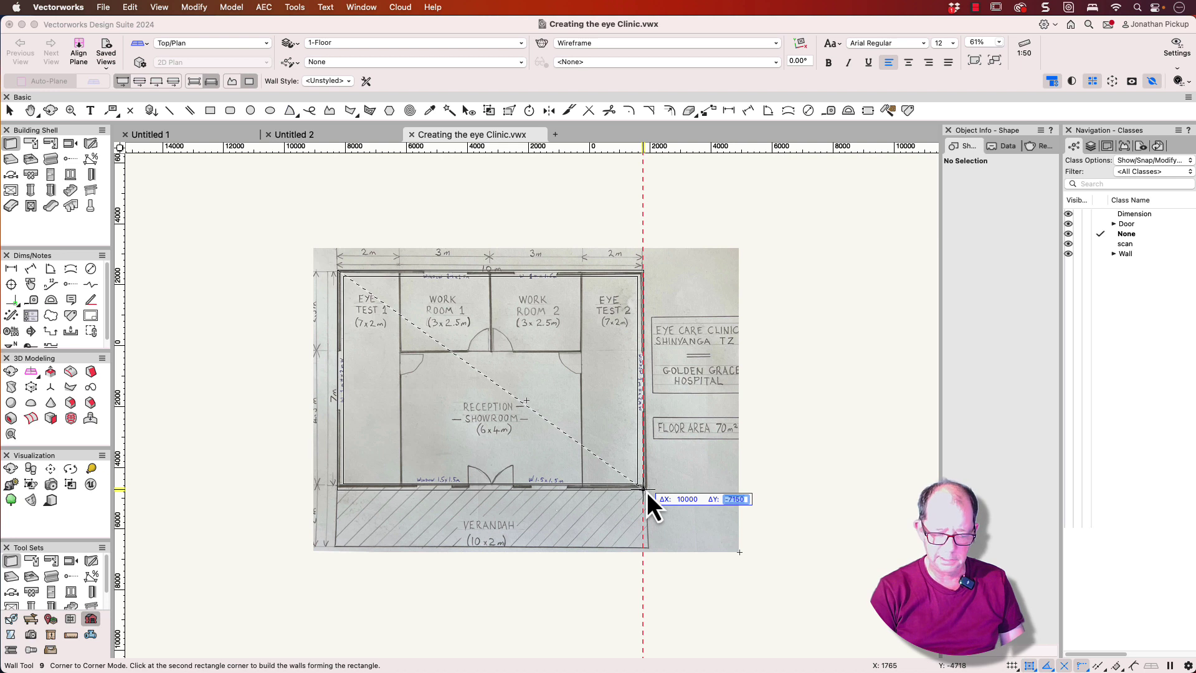
pyautogui.write('7m')
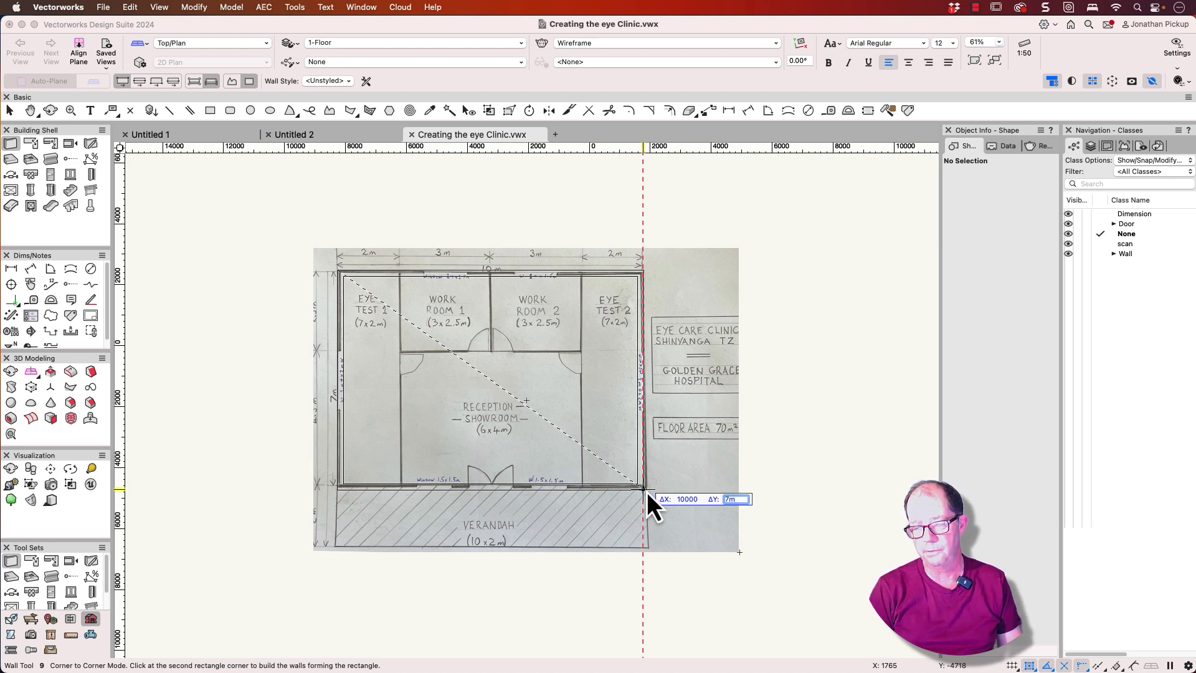
pyautogui.press('Tab')
pyautogui.press('Tab')
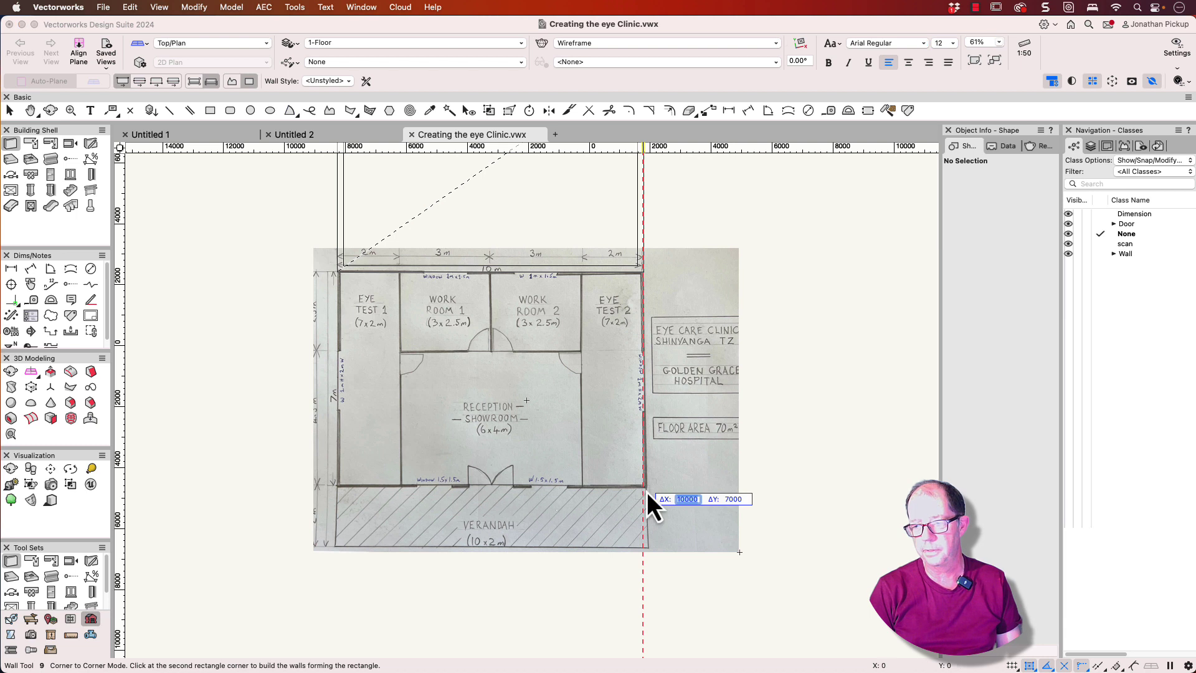
pyautogui.press('Tab')
pyautogui.write('-7m')
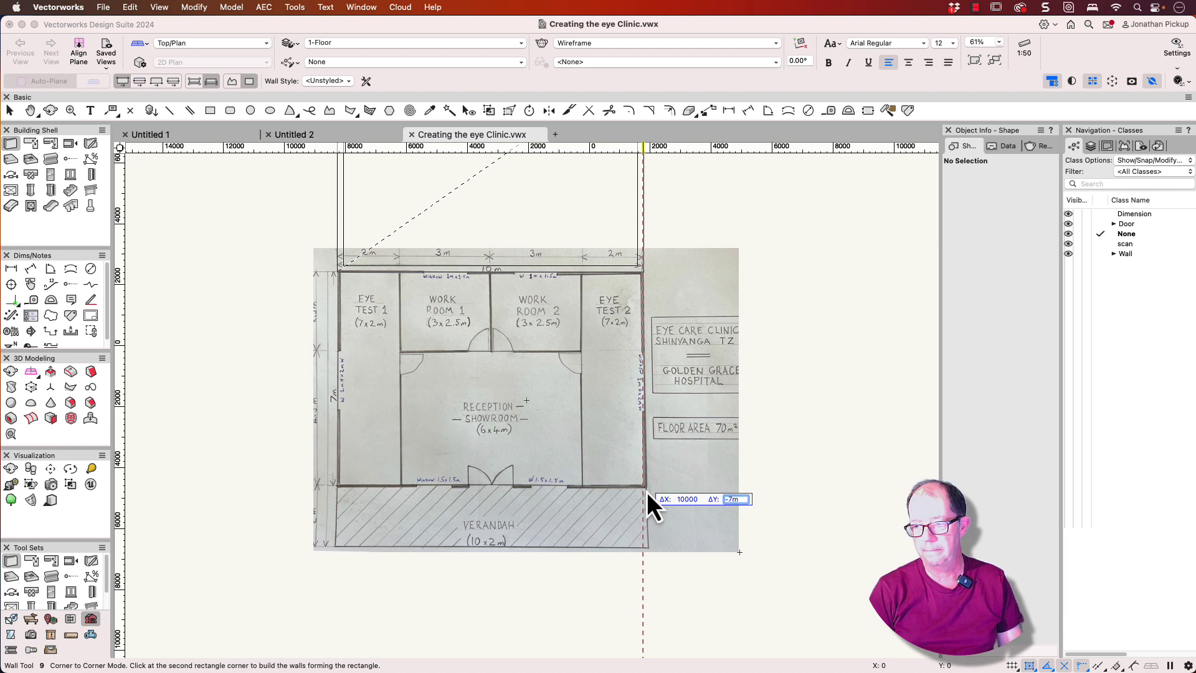
pyautogui.press('Tab')
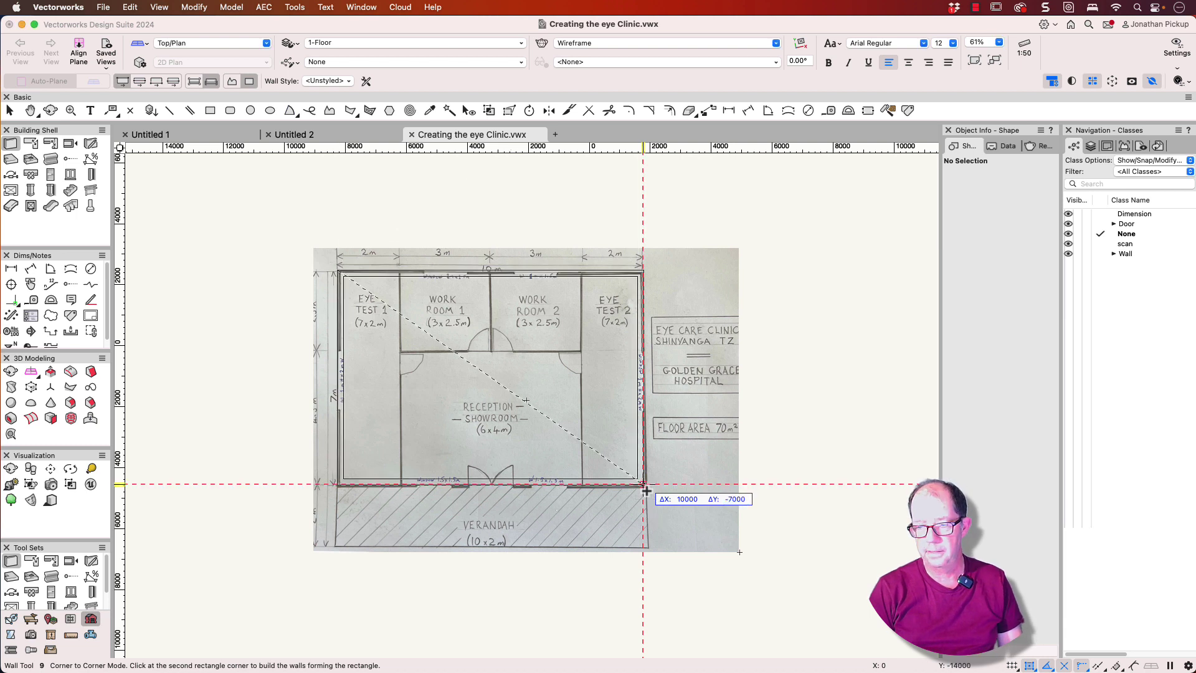
pyautogui.click(647, 492)
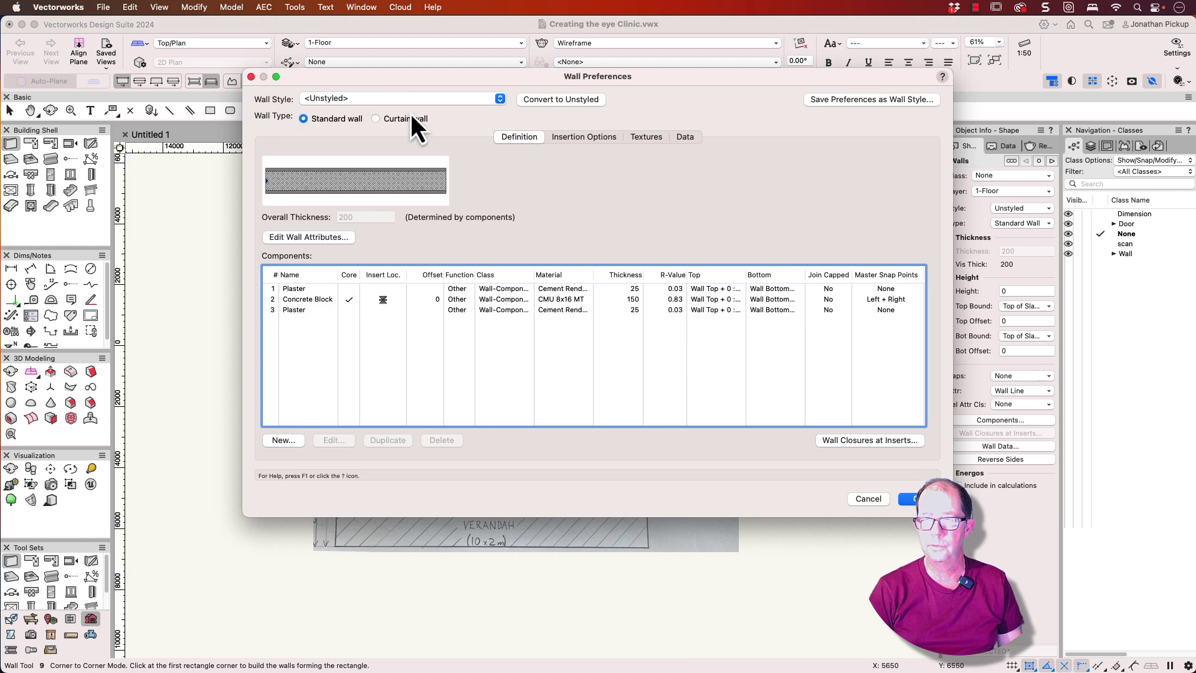
# - Set the wall's top bound to Layer Wall Height and its bottom bound to Layer Elevation in the insertion options
pyautogui.click(581, 142)
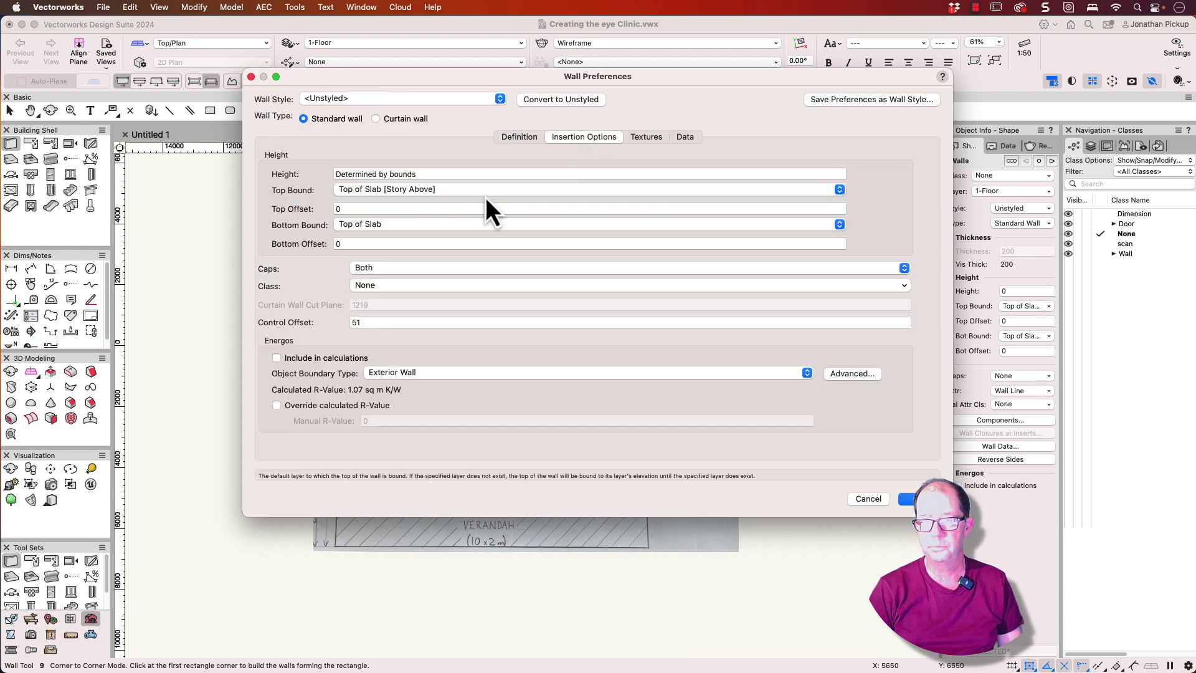
pyautogui.click(414, 189)
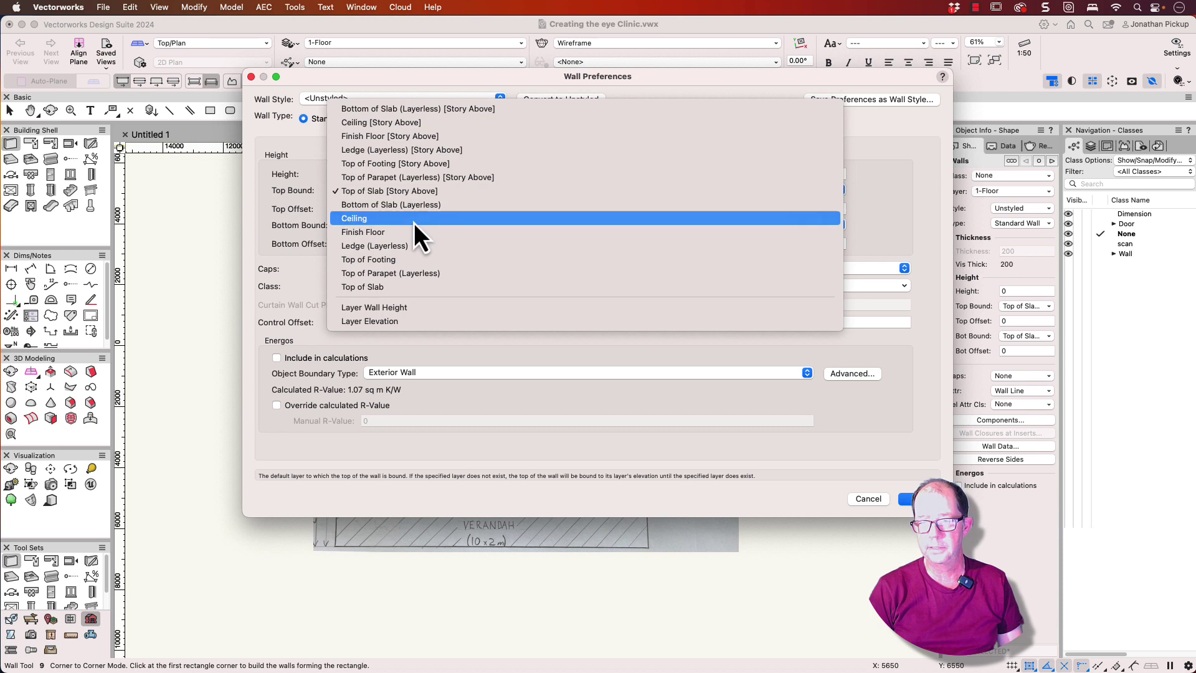
pyautogui.click(402, 309)
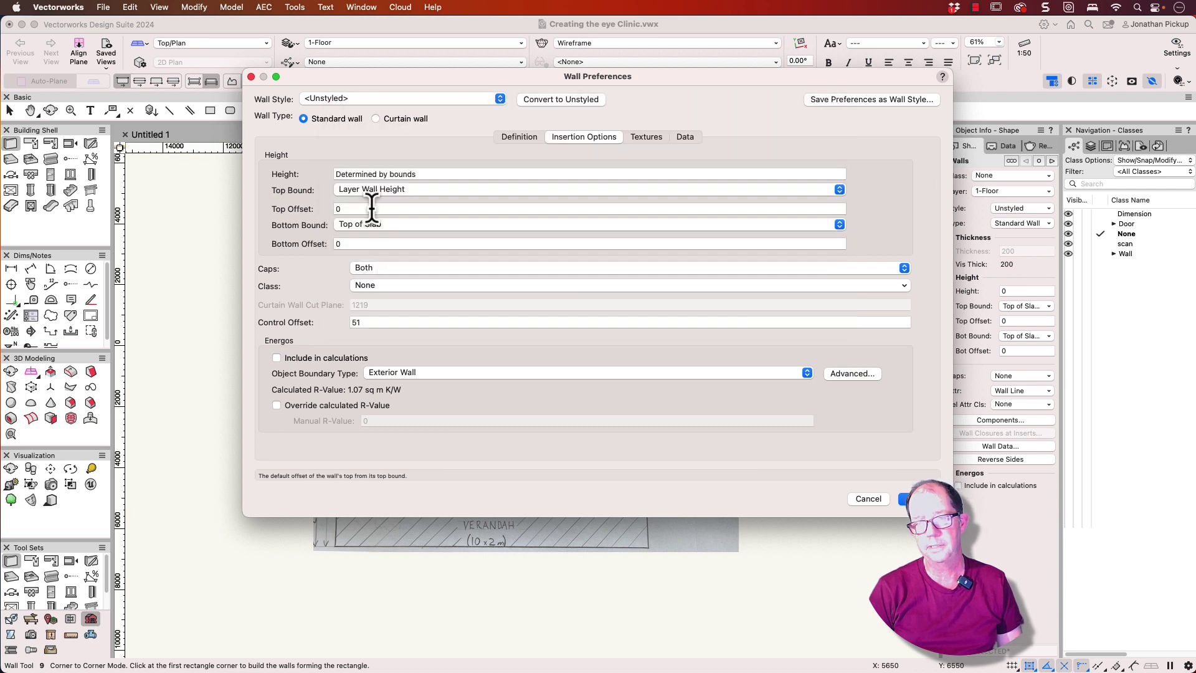
pyautogui.click(377, 225)
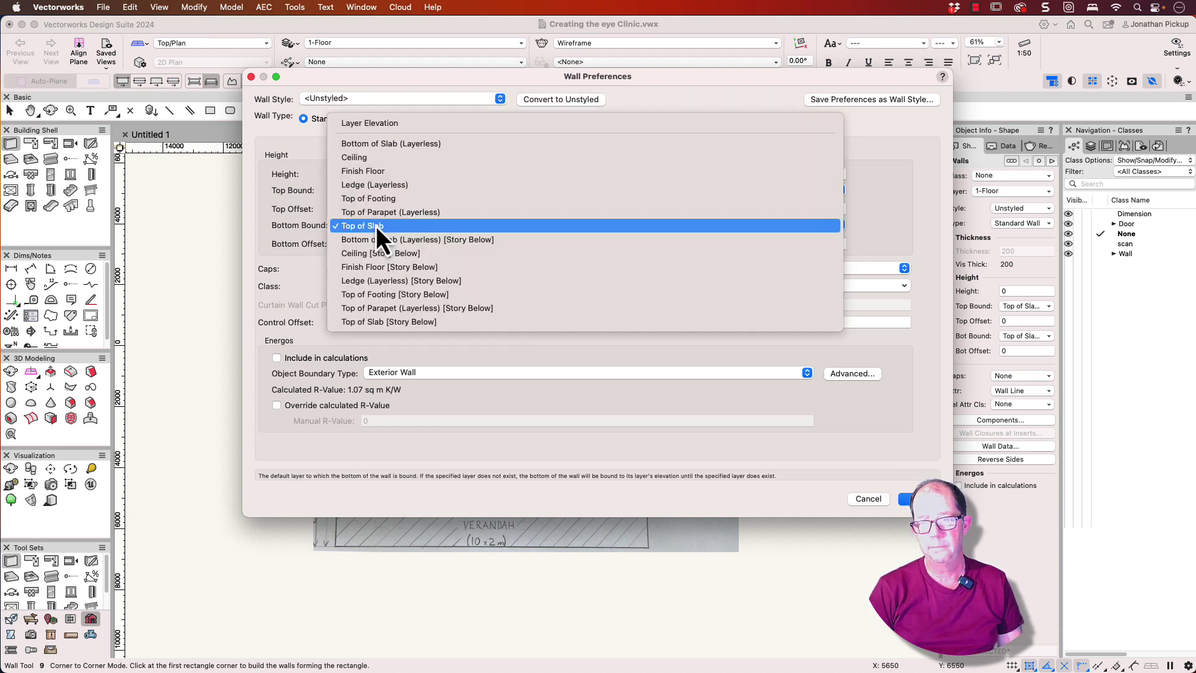
pyautogui.click(369, 126)
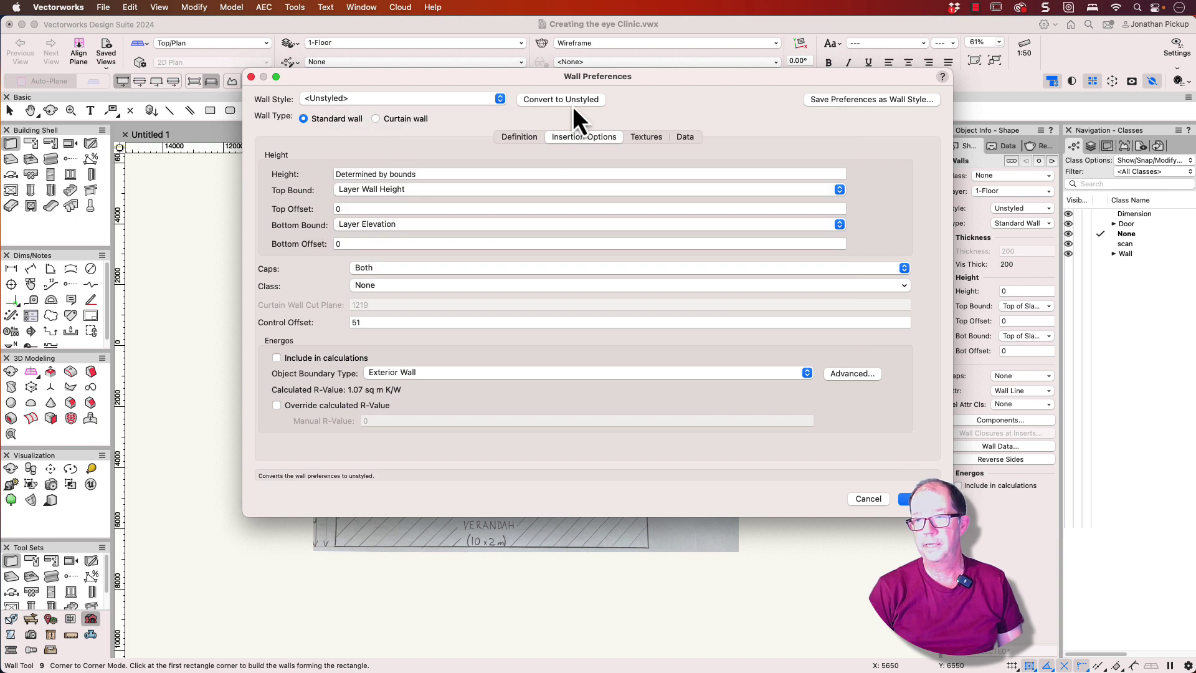
# - Save the wall preferences as a wall style named Main walls
pyautogui.click(848, 103)
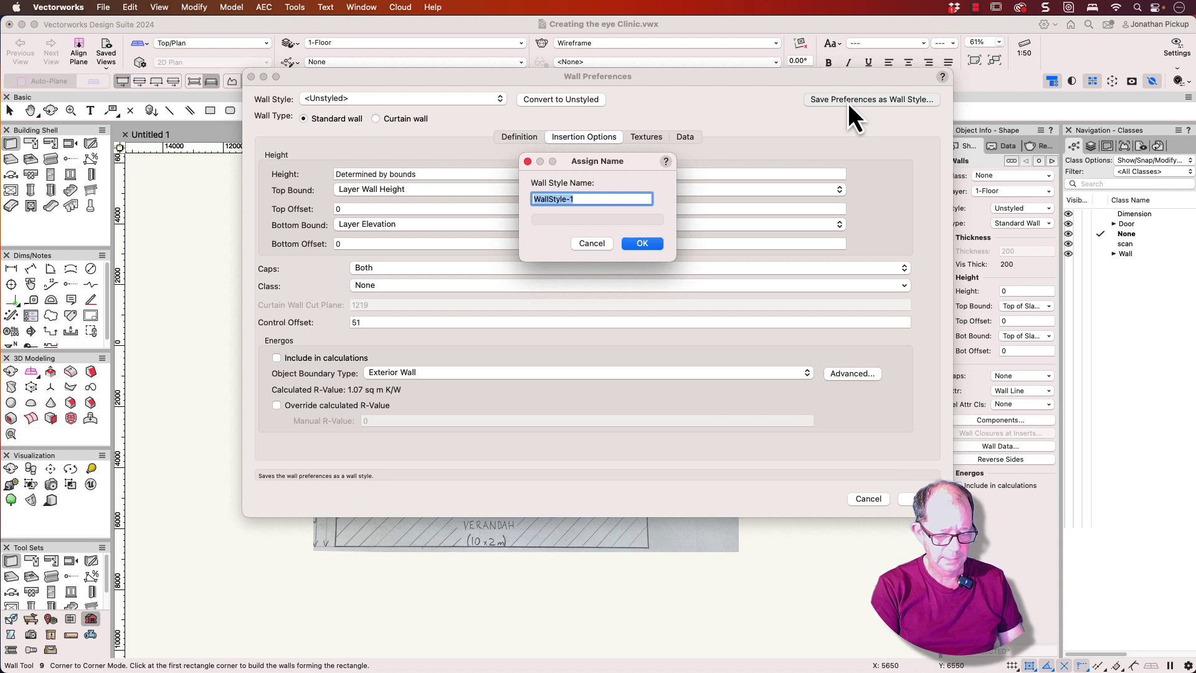
pyautogui.write('Main walls')
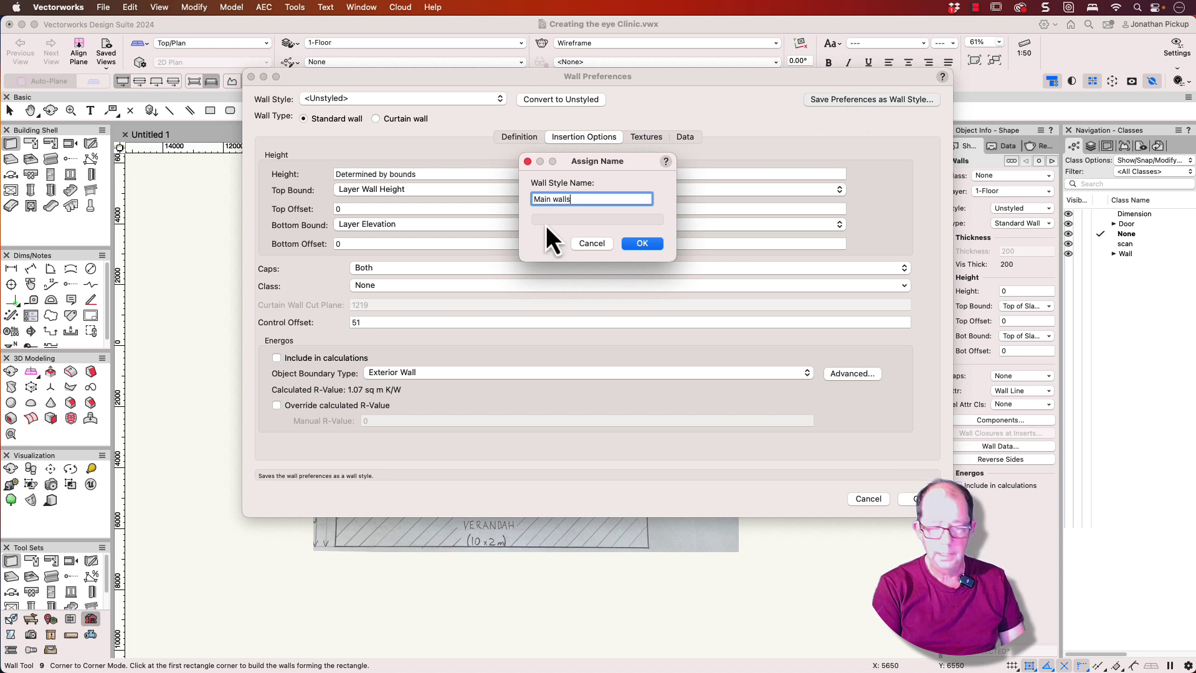
pyautogui.press('Return')
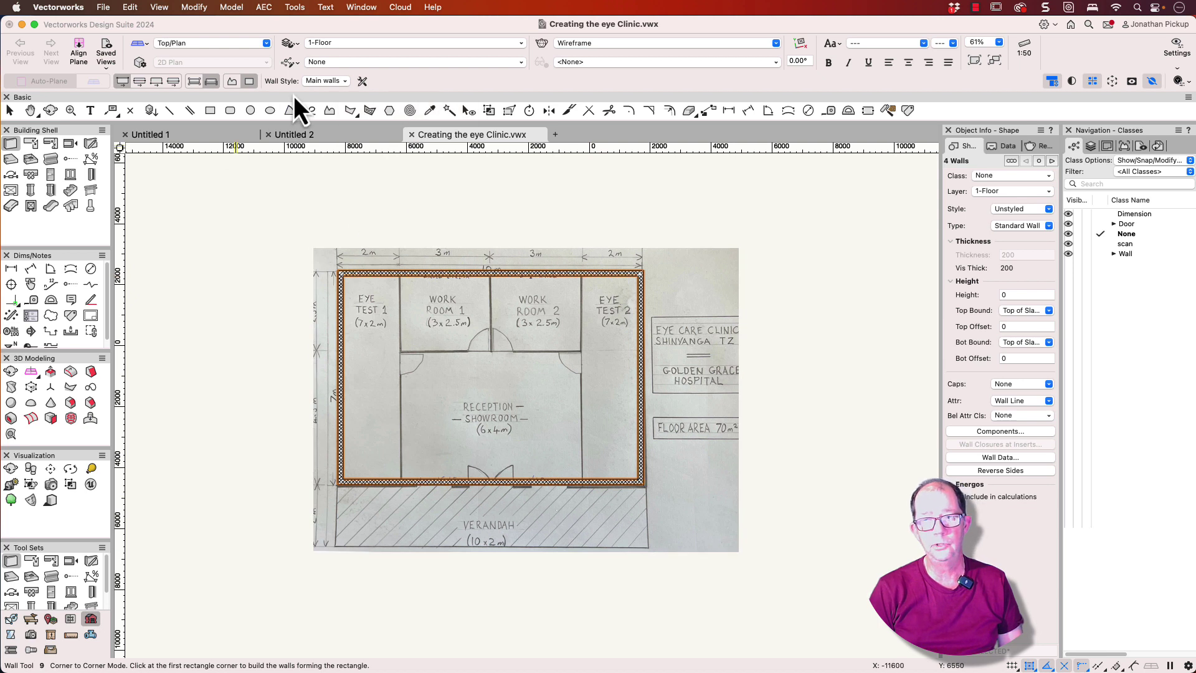
# - Convert the wall preferences to unstyled and rename the Concrete Block component as Timber
pyautogui.click(362, 81)
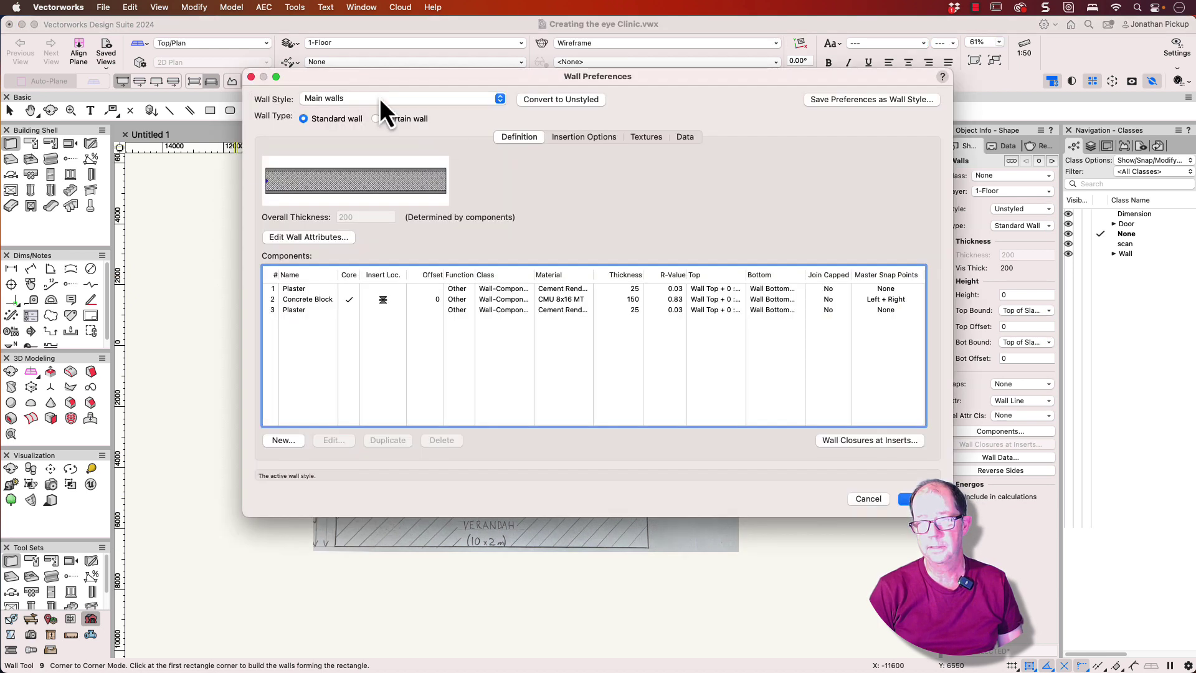
pyautogui.click(551, 104)
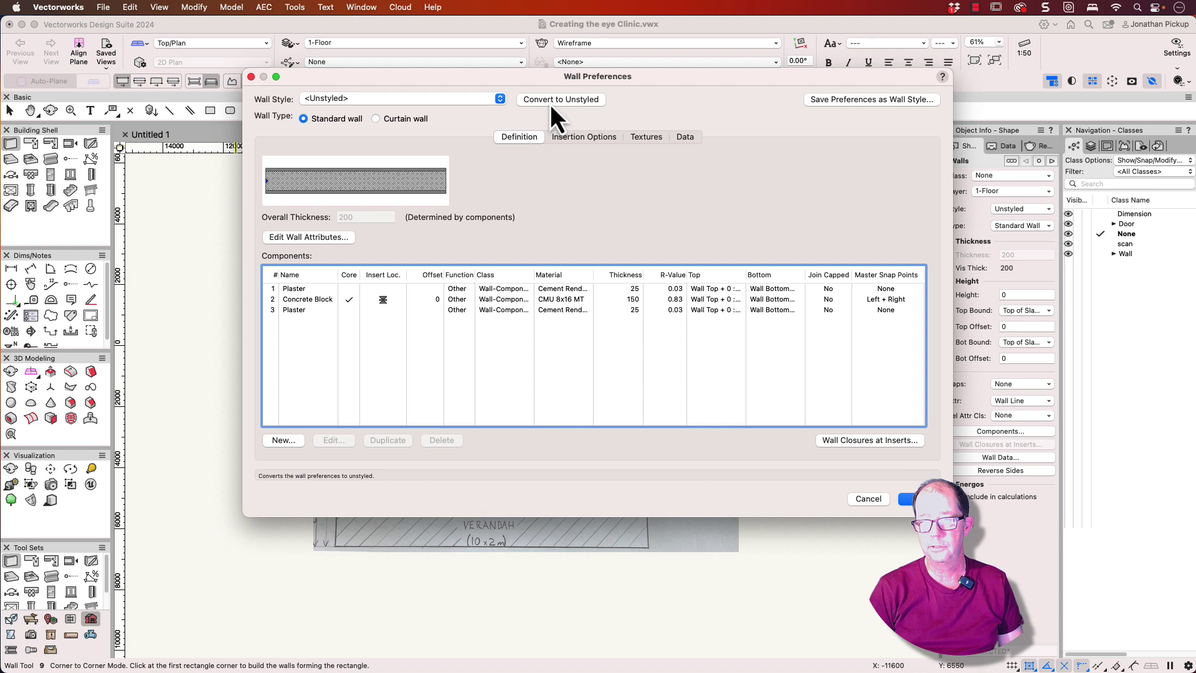
pyautogui.click(297, 300)
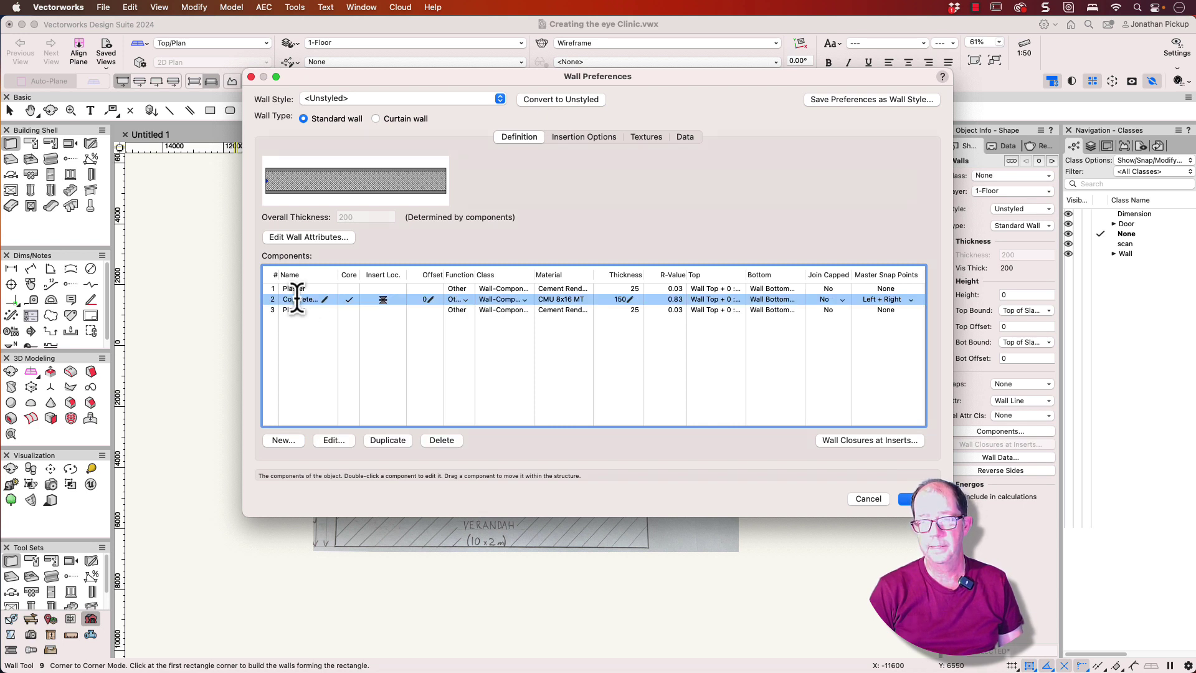
pyautogui.doubleClick(298, 300)
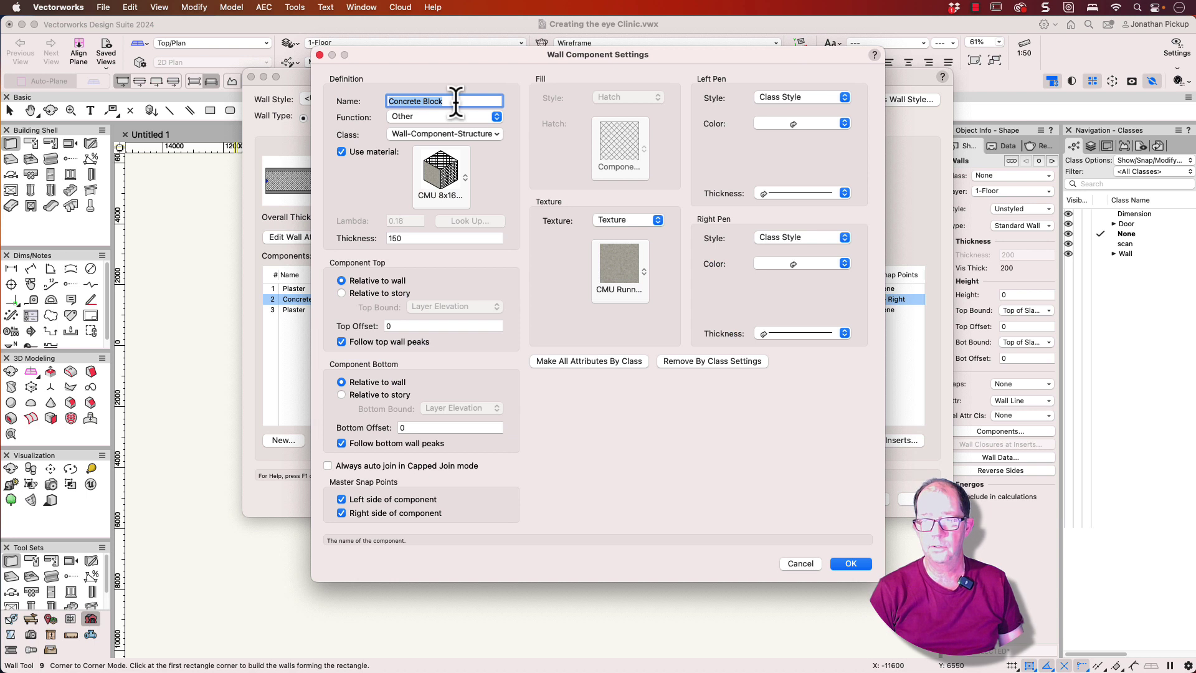
pyautogui.write('T')
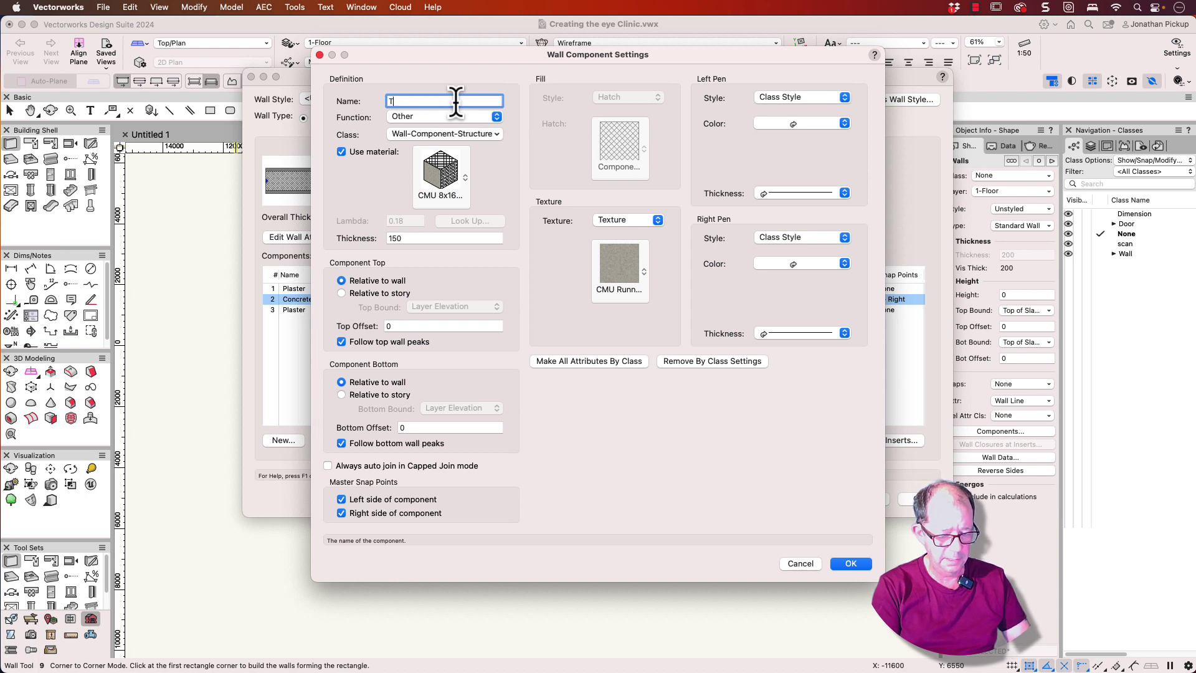
pyautogui.write('imber')
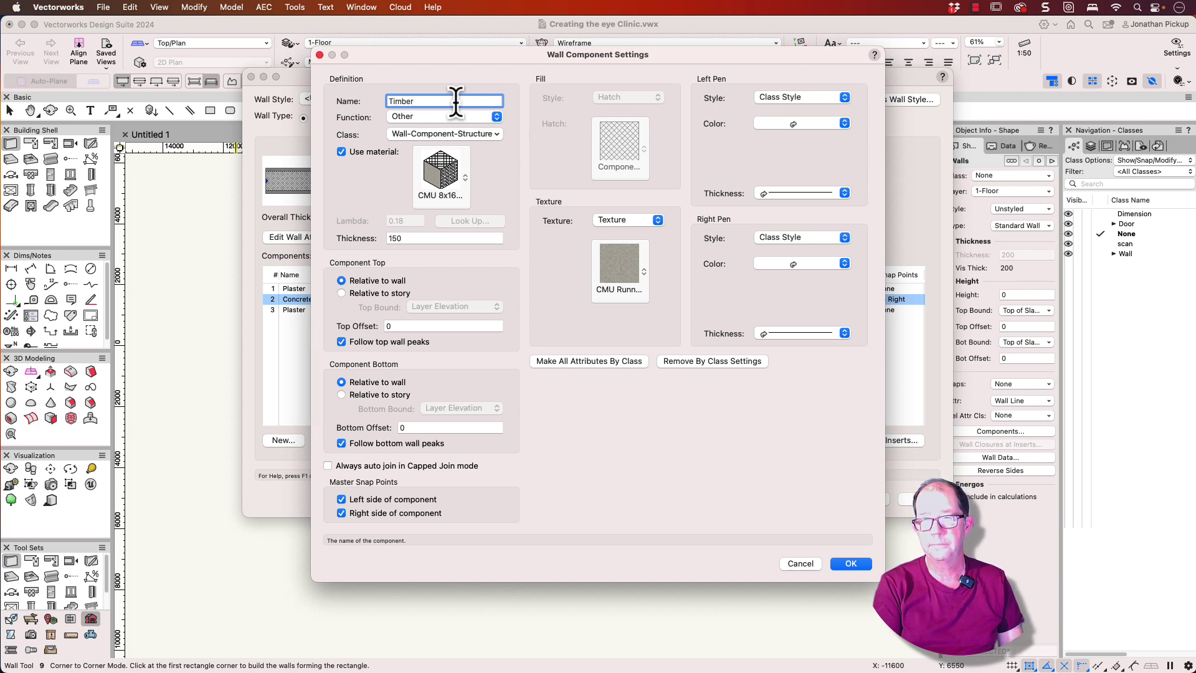
pyautogui.press('Tab')
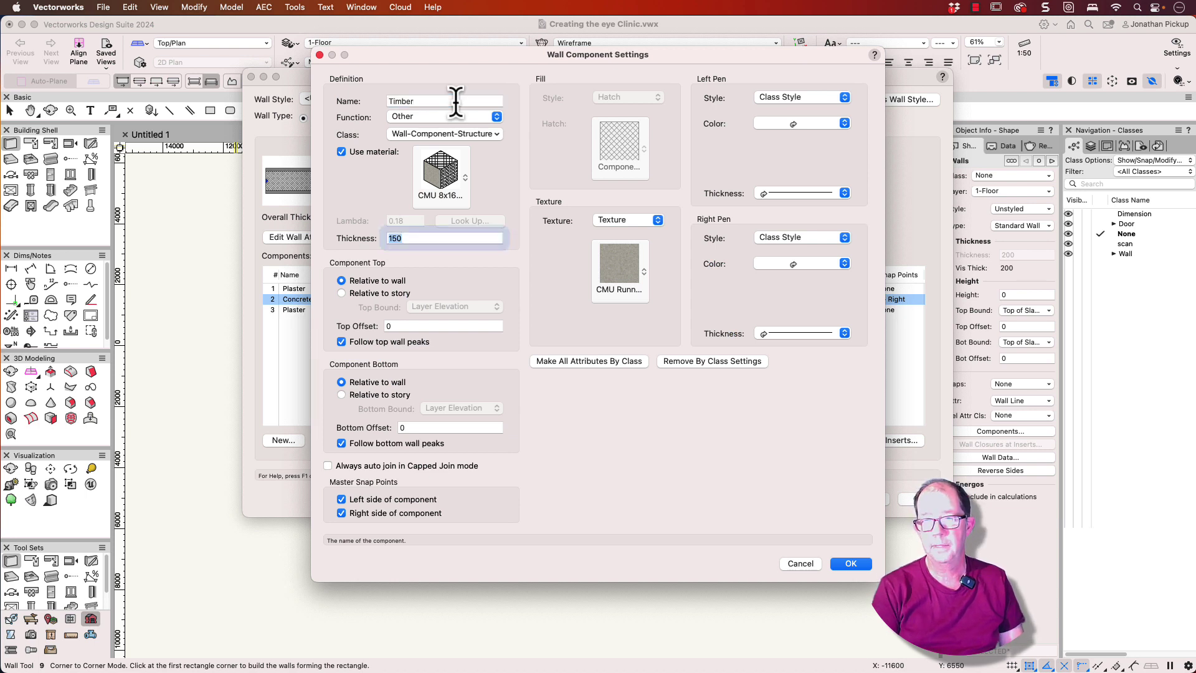
# - Assign the "Timber 50mm x Framing - 400mm" library material to the Timber component and set its thickness to 90
pyautogui.click(447, 167)
pyautogui.click(678, 222)
pyautogui.write('tim')
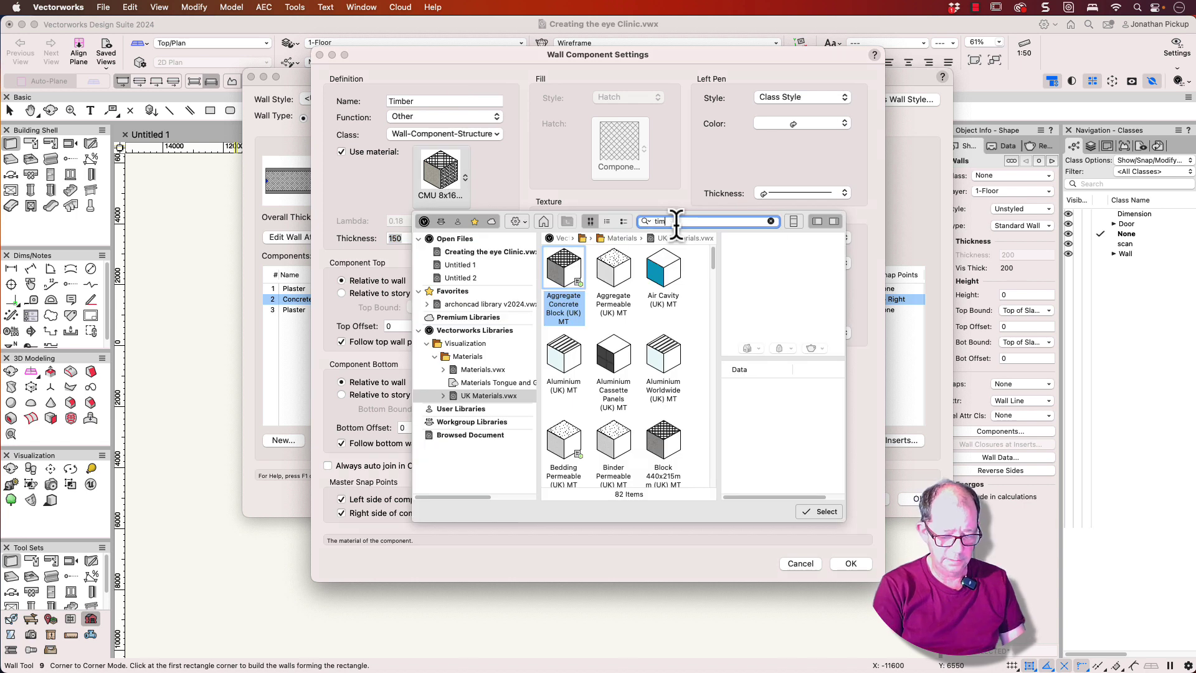
pyautogui.write('be')
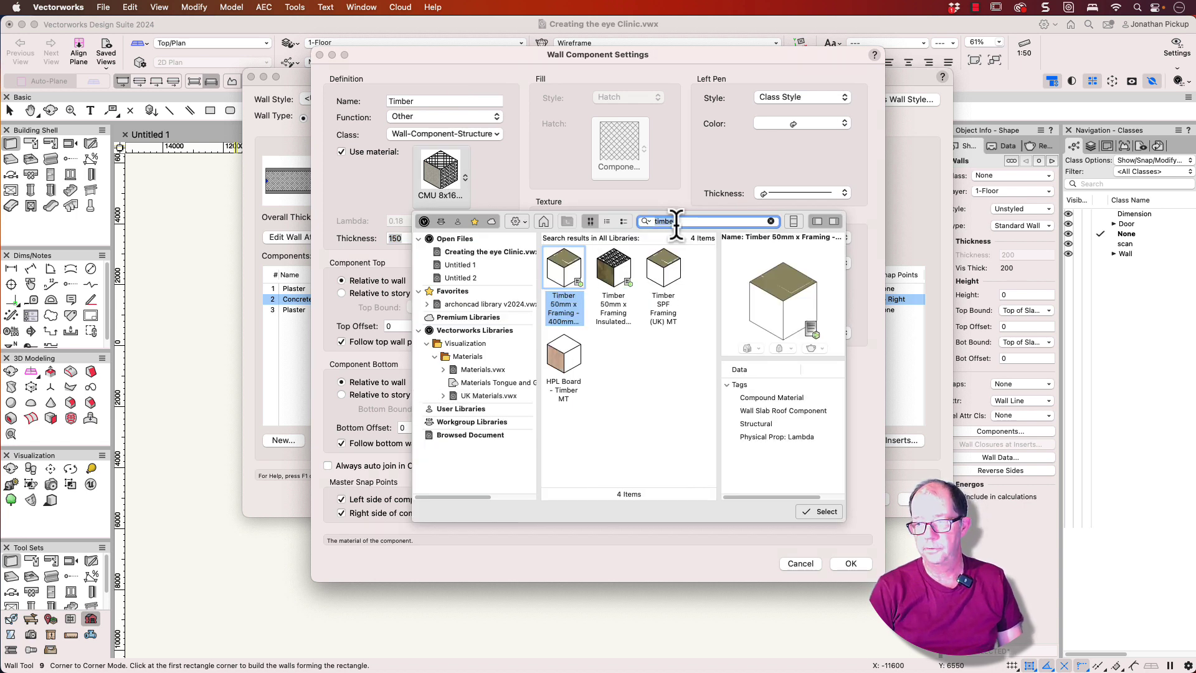
pyautogui.write('r')
pyautogui.click(563, 271)
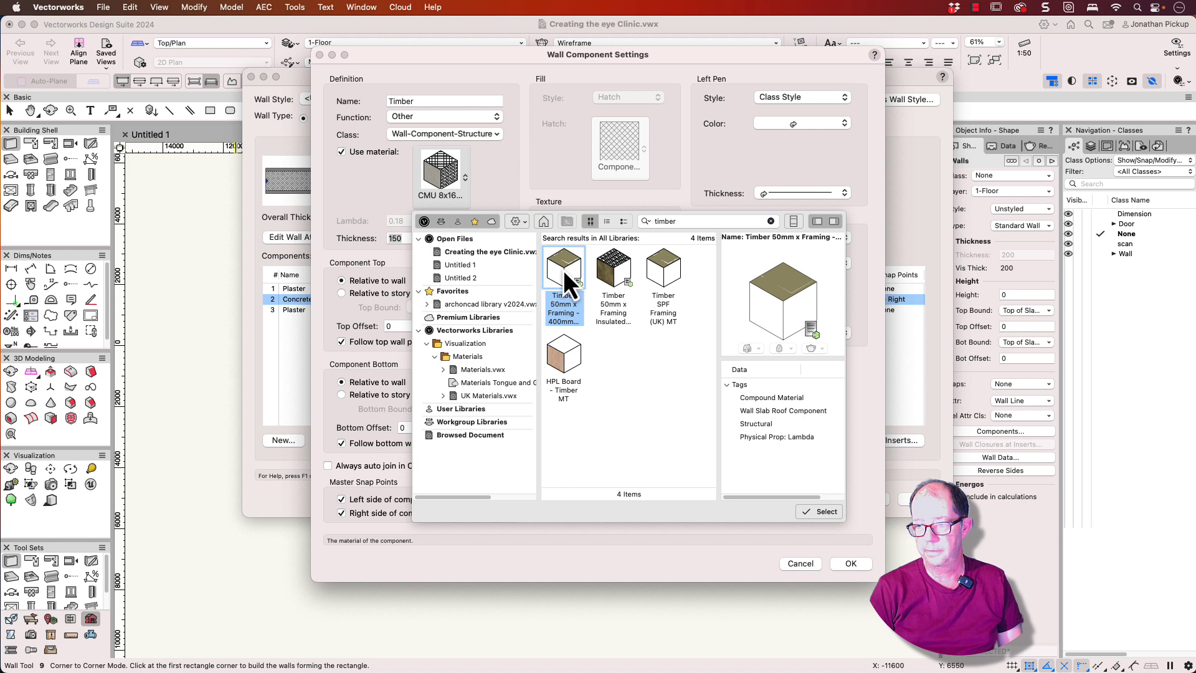
pyautogui.doubleClick(563, 271)
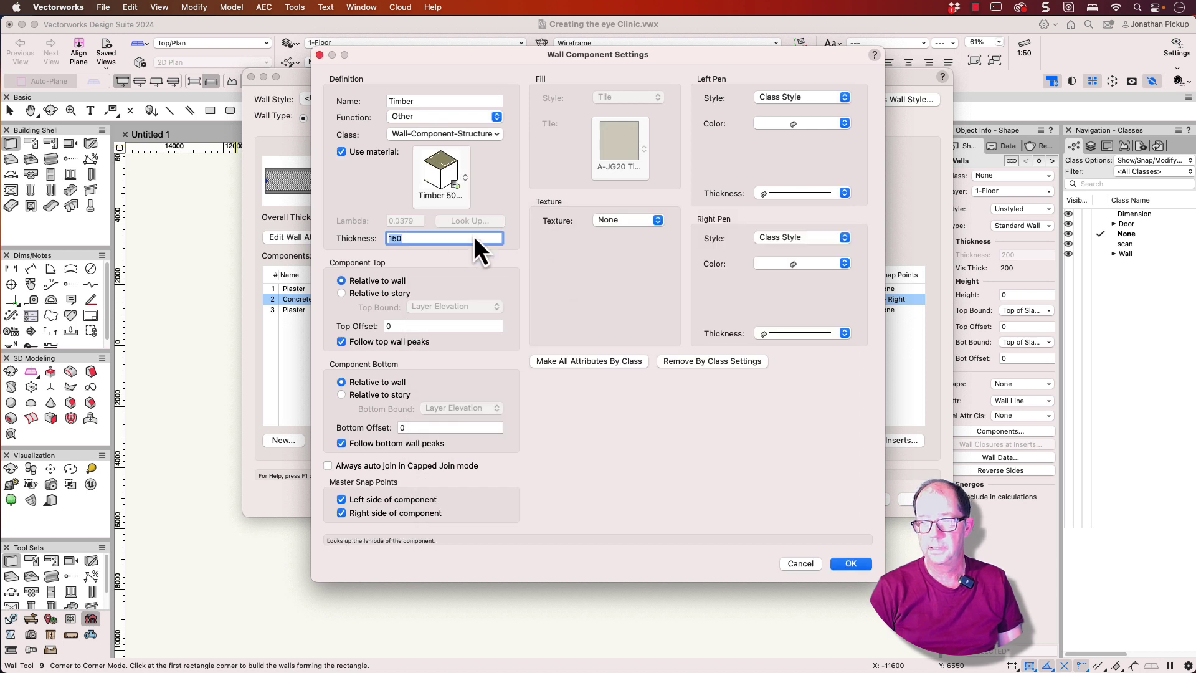
pyautogui.write('90')
pyautogui.press('Tab')
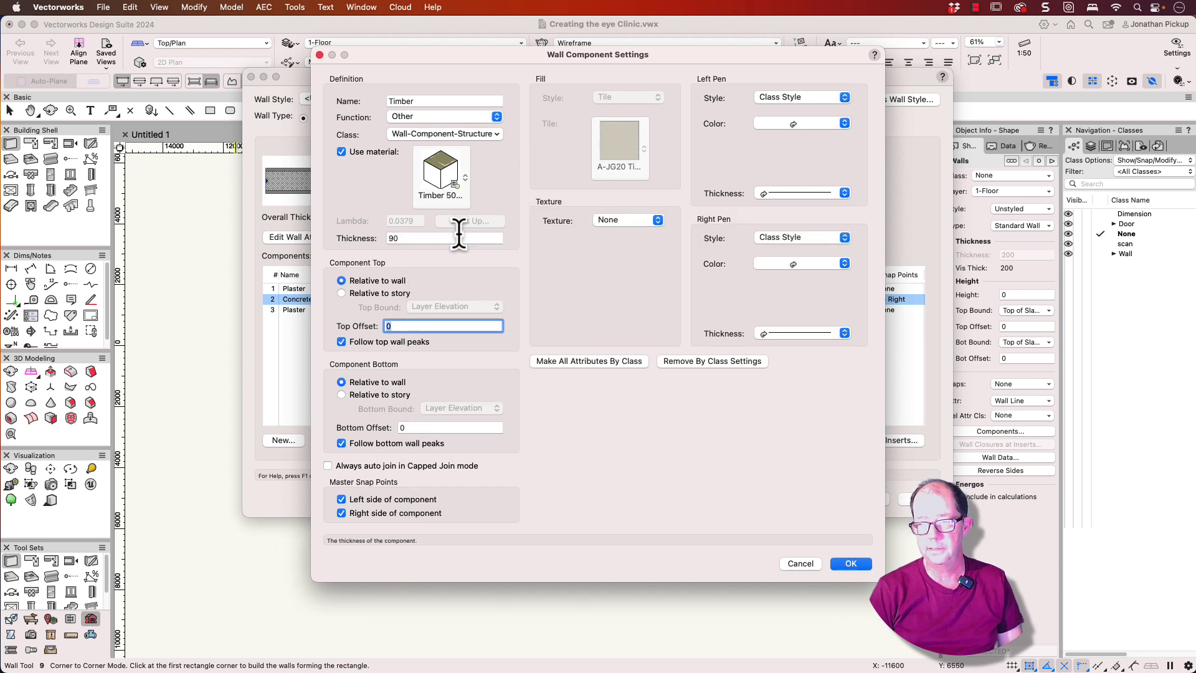
pyautogui.click(851, 564)
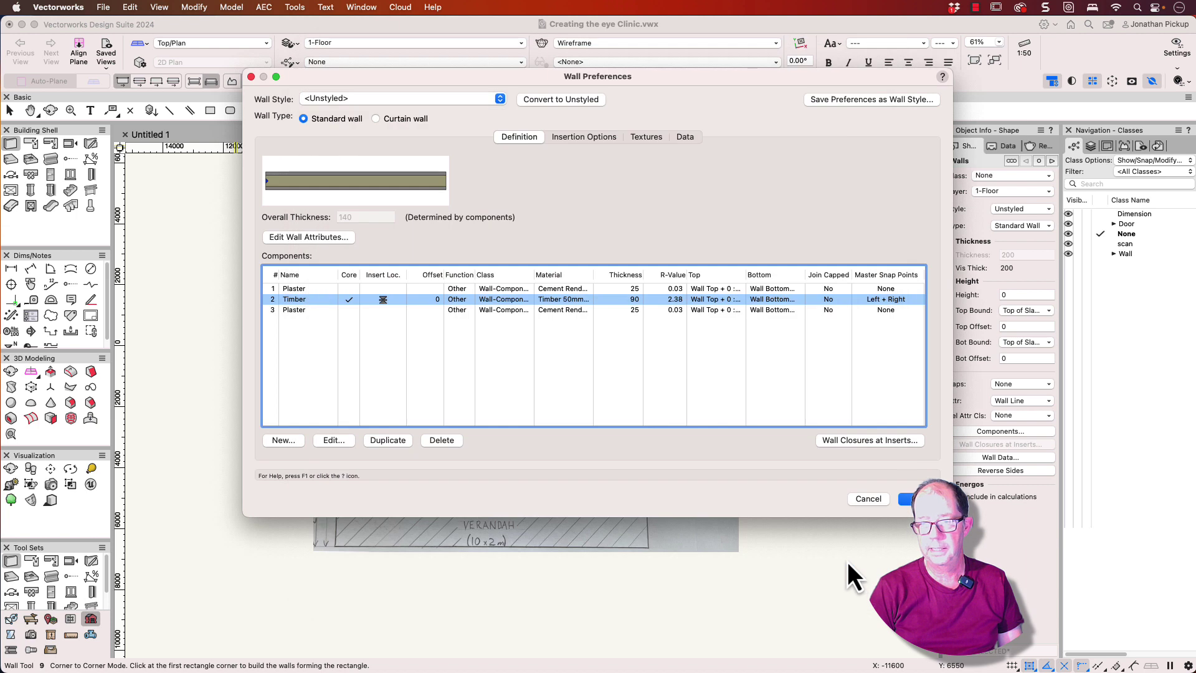
# - Set the thickness of both Plaster components to 12
pyautogui.click(294, 290)
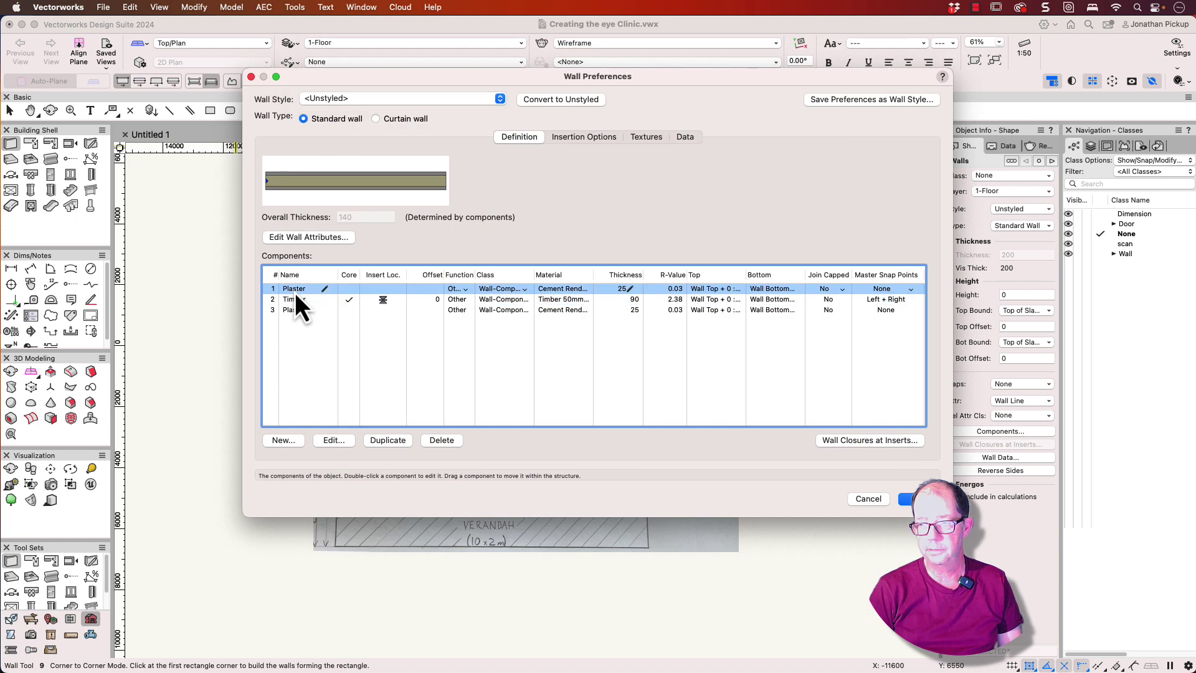
pyautogui.doubleClick(294, 292)
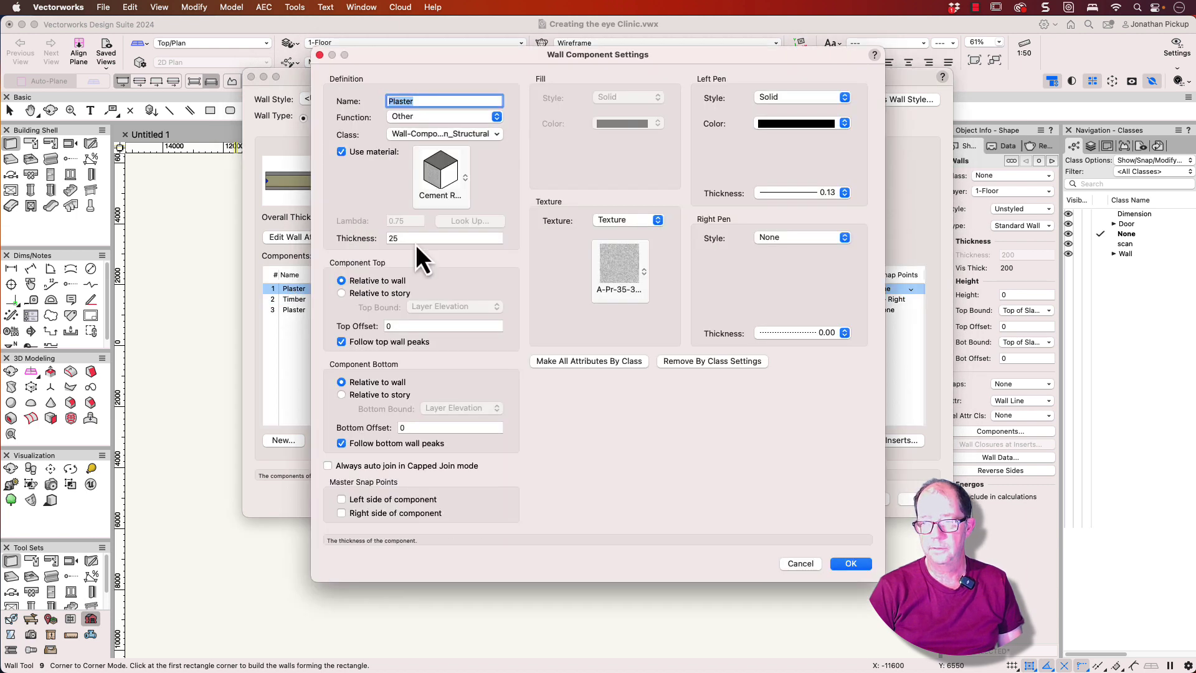
pyautogui.doubleClick(377, 237)
pyautogui.write('12')
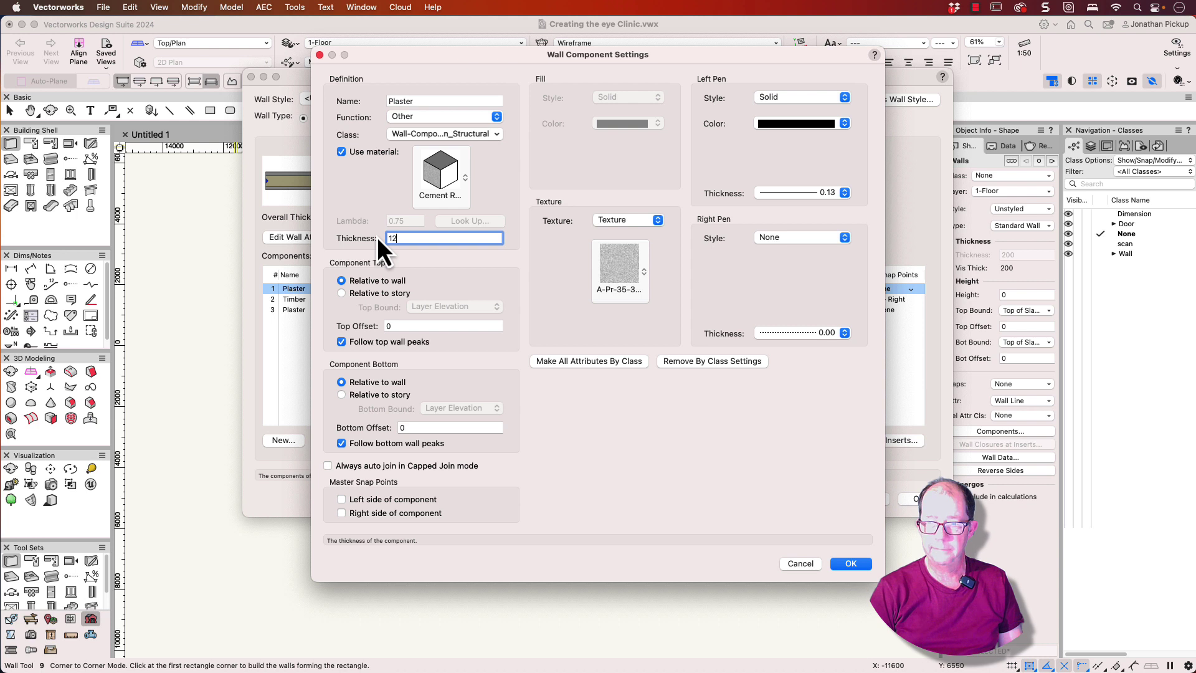
pyautogui.press('Tab')
pyautogui.click(856, 566)
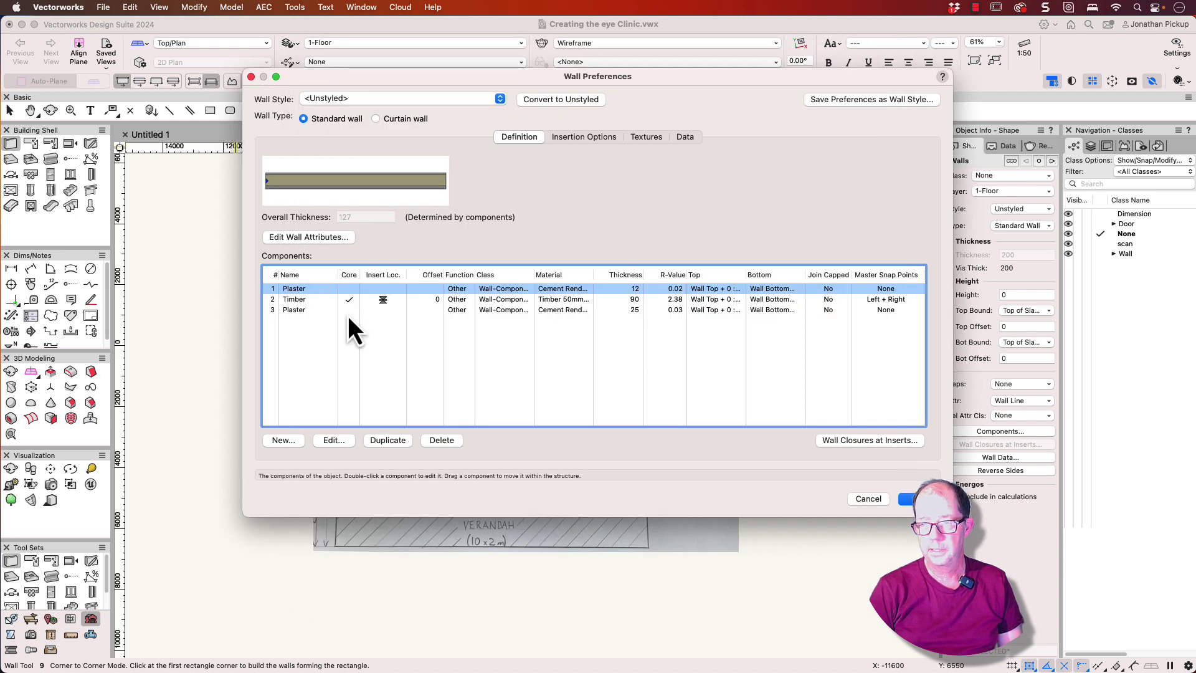
pyautogui.doubleClick(290, 312)
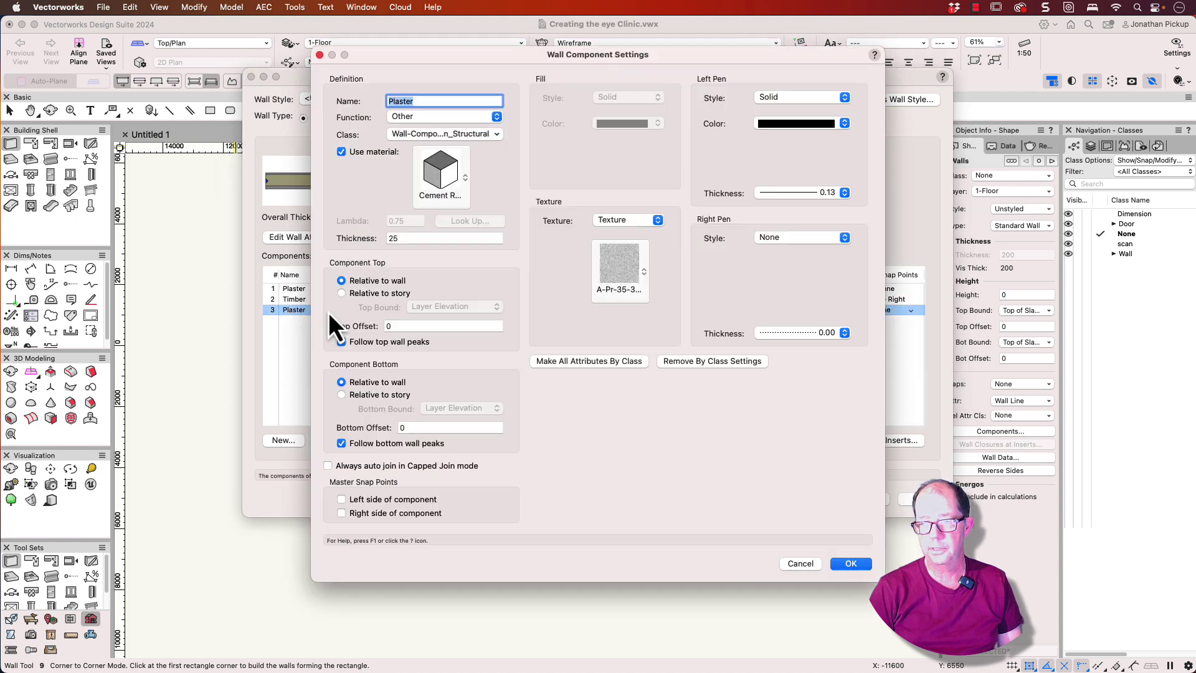
pyautogui.doubleClick(413, 239)
pyautogui.write('12')
pyautogui.press('Return')
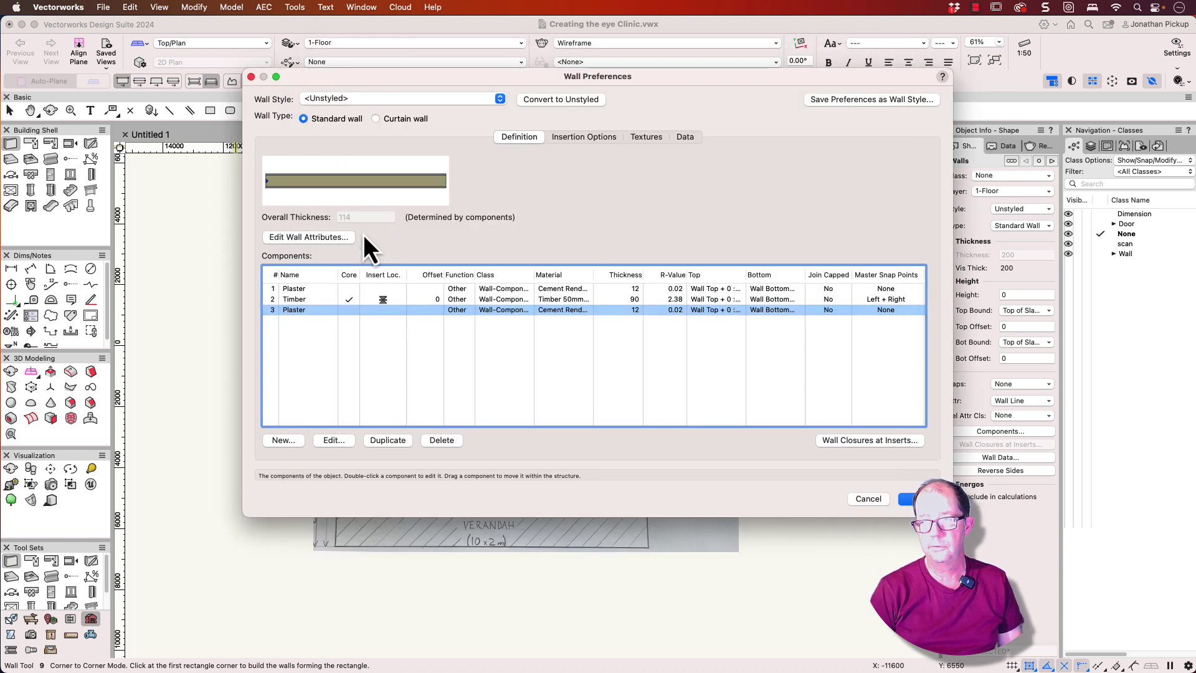
# - Save the wall preferences as a wall style named Internal Walls and accept the preferences
pyautogui.click(823, 104)
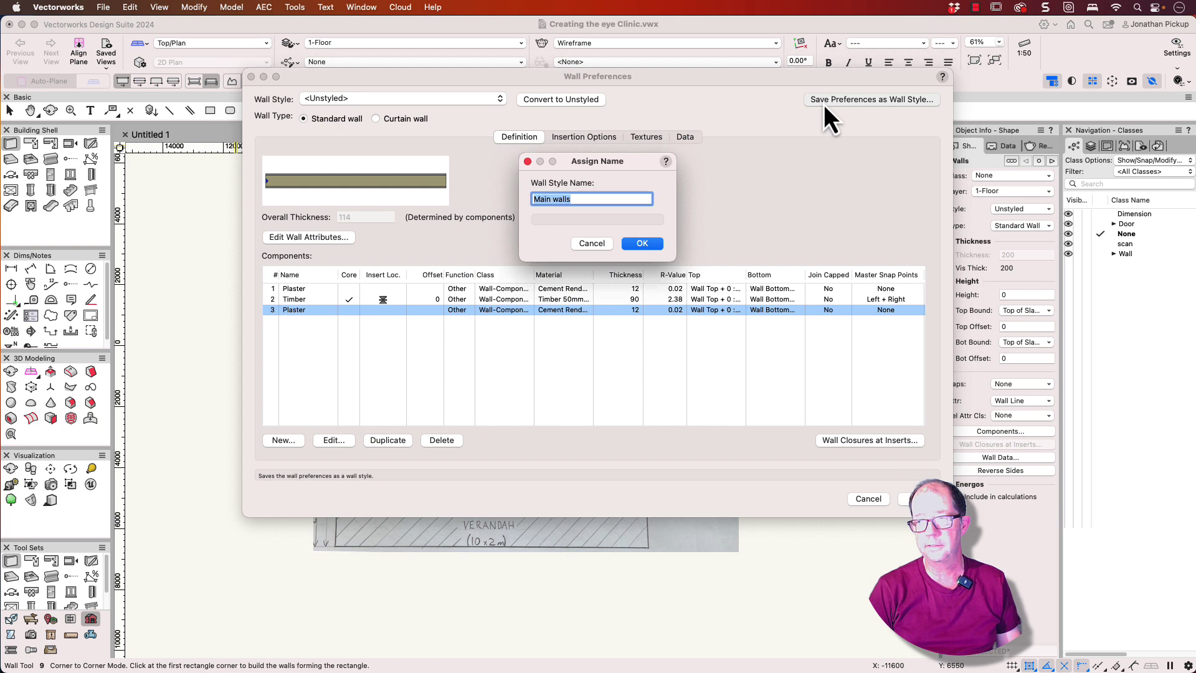
pyautogui.write('Internal Walls')
pyautogui.press('Return')
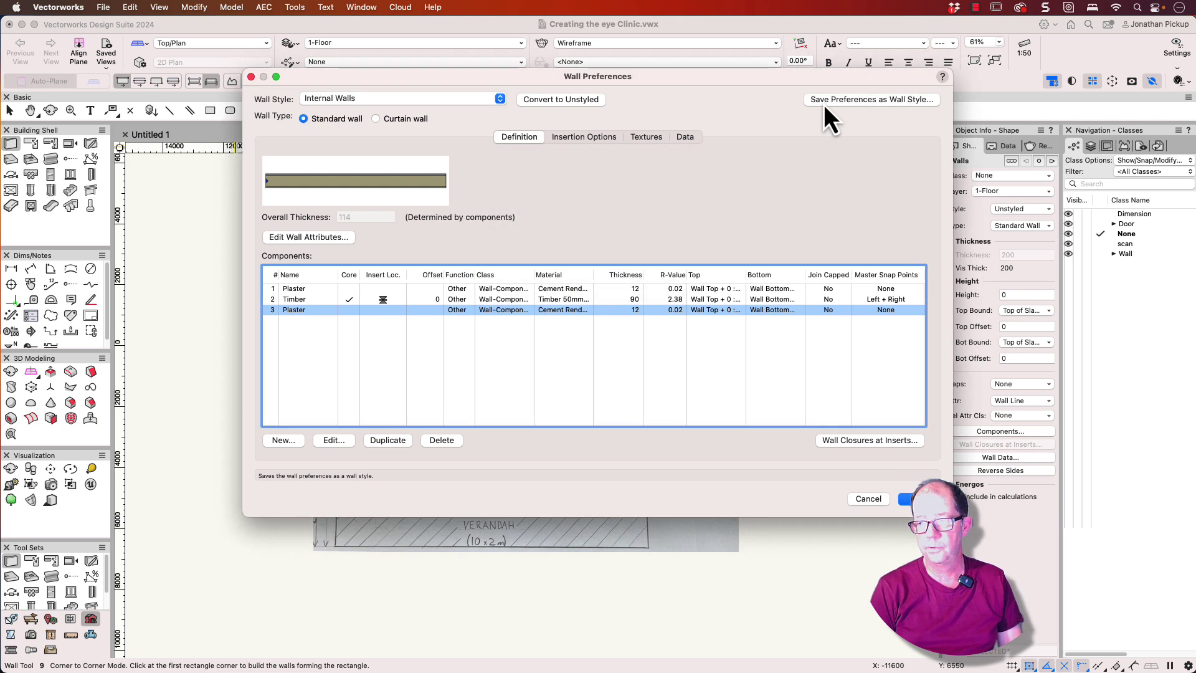
pyautogui.press('Return')
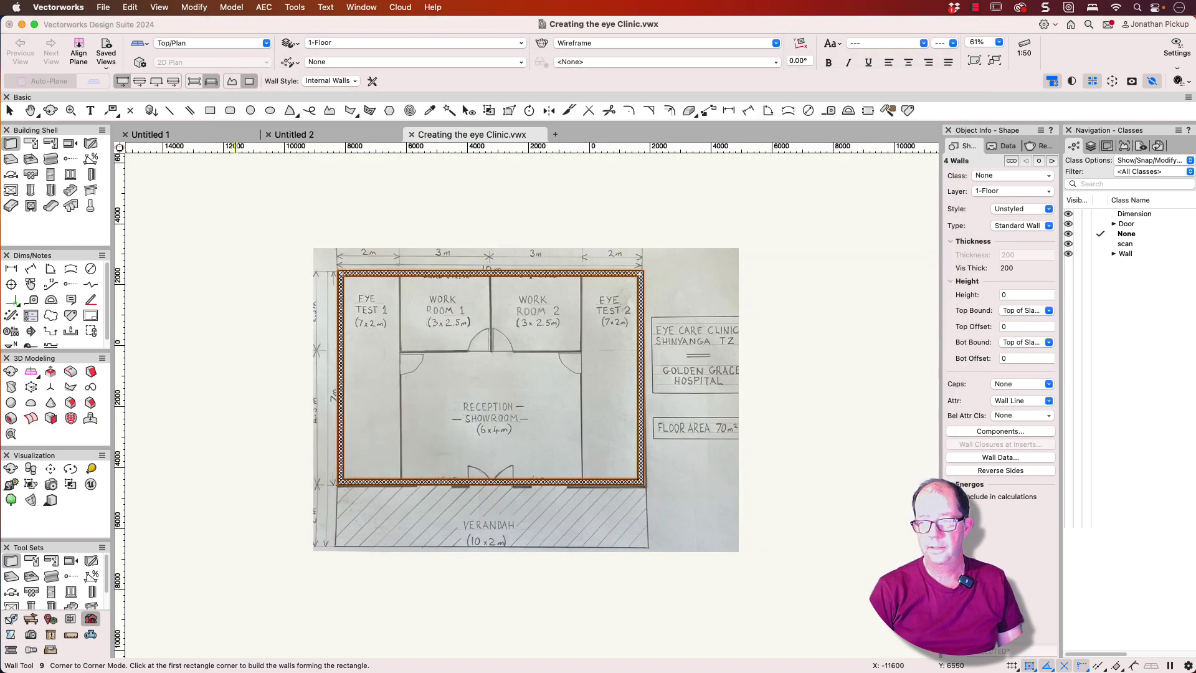
# - Abandon the wall rectangle started at Work Room 1 and switch the Wall tool to Polyline mode
pyautogui.click(399, 275)
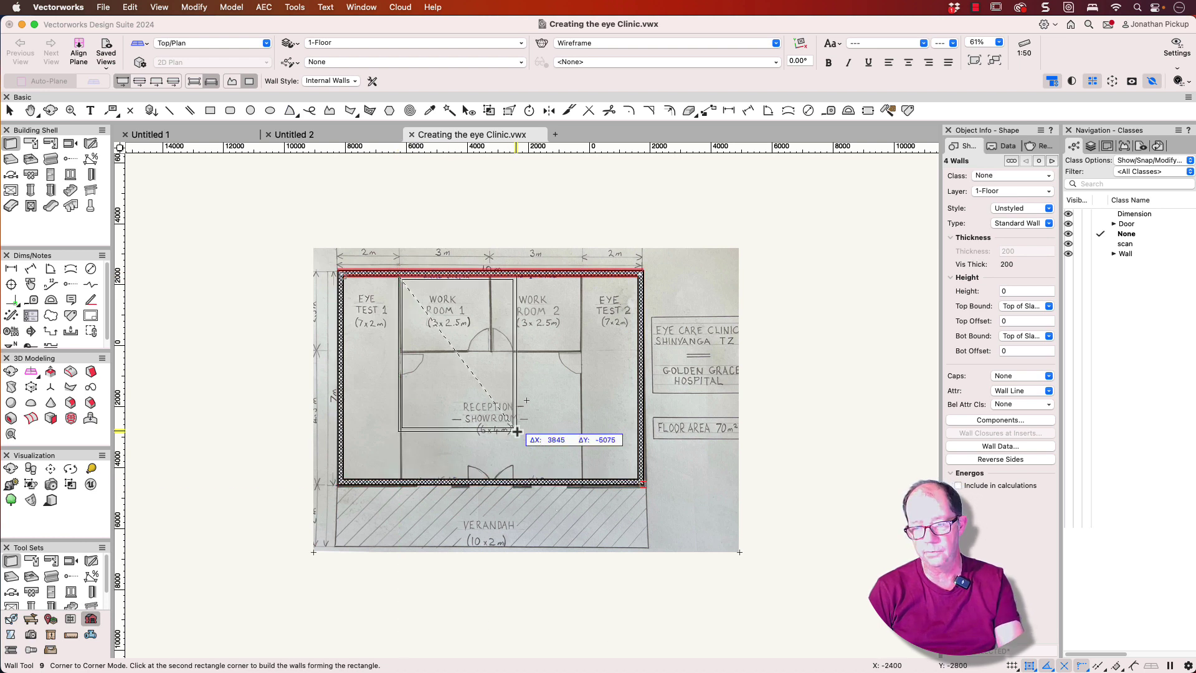
pyautogui.press('Escape')
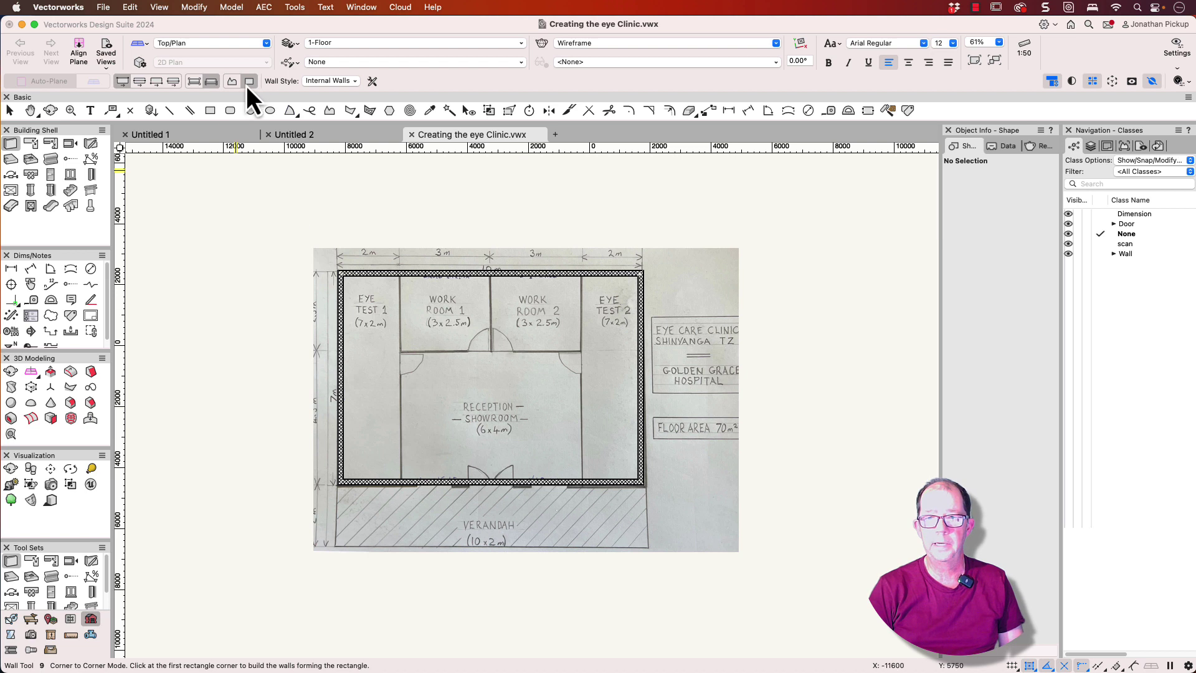
pyautogui.click(235, 83)
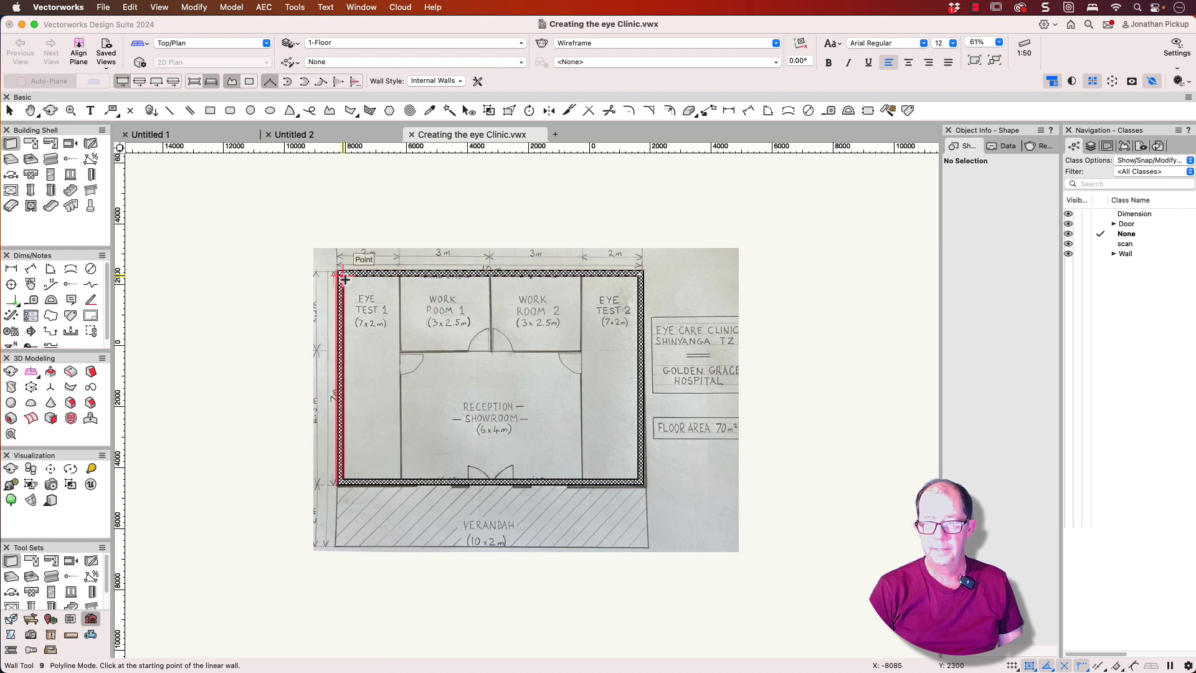
# - Draw a full-depth internal wall 2000 from Eye Test 1's inner corner, with its thickness on the Work Room 1 side
pyautogui.scroll(3, 345, 279)
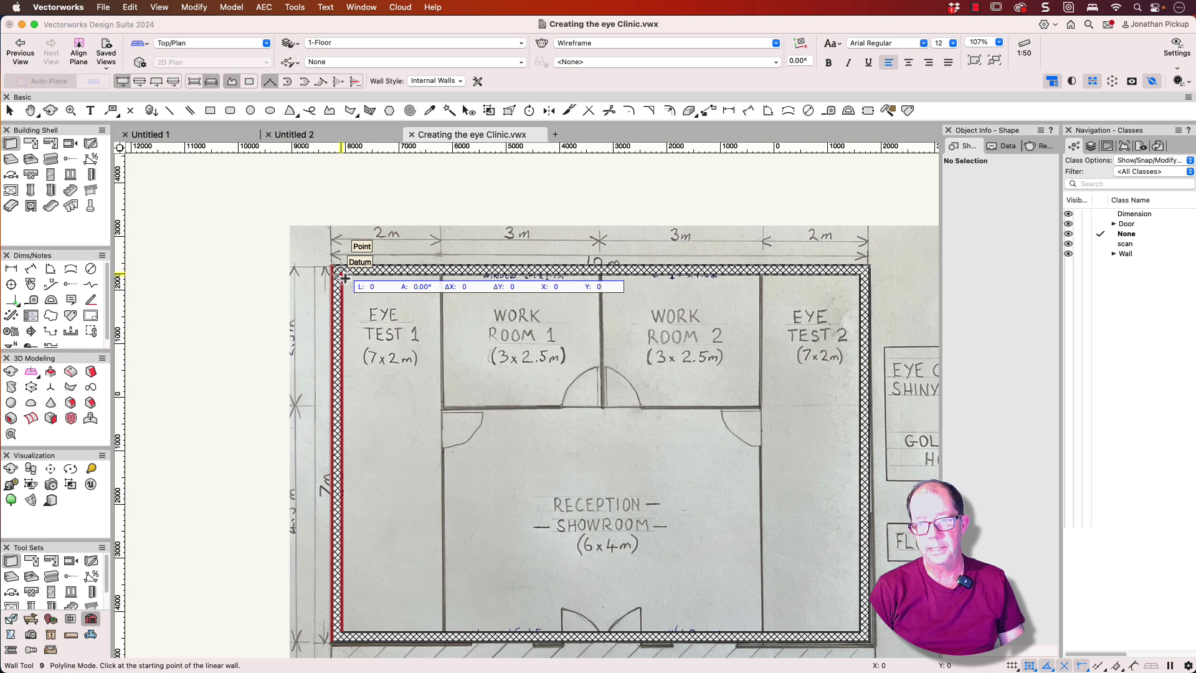
pyautogui.write('200')
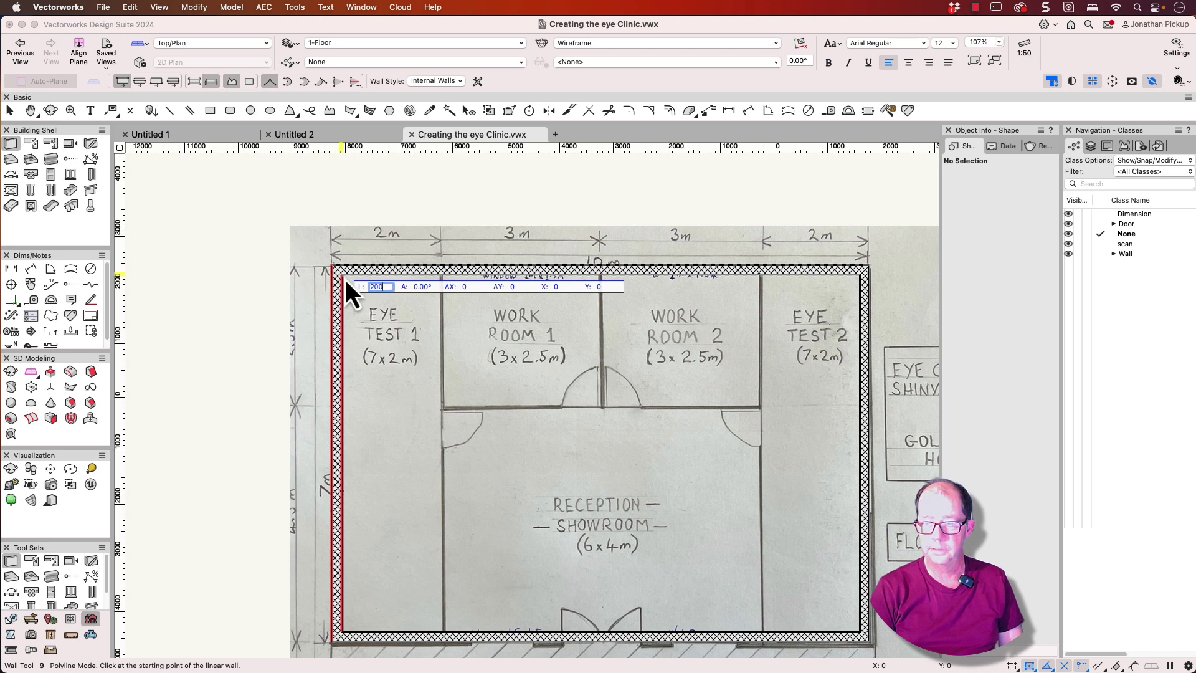
pyautogui.write('0')
pyautogui.press('Return')
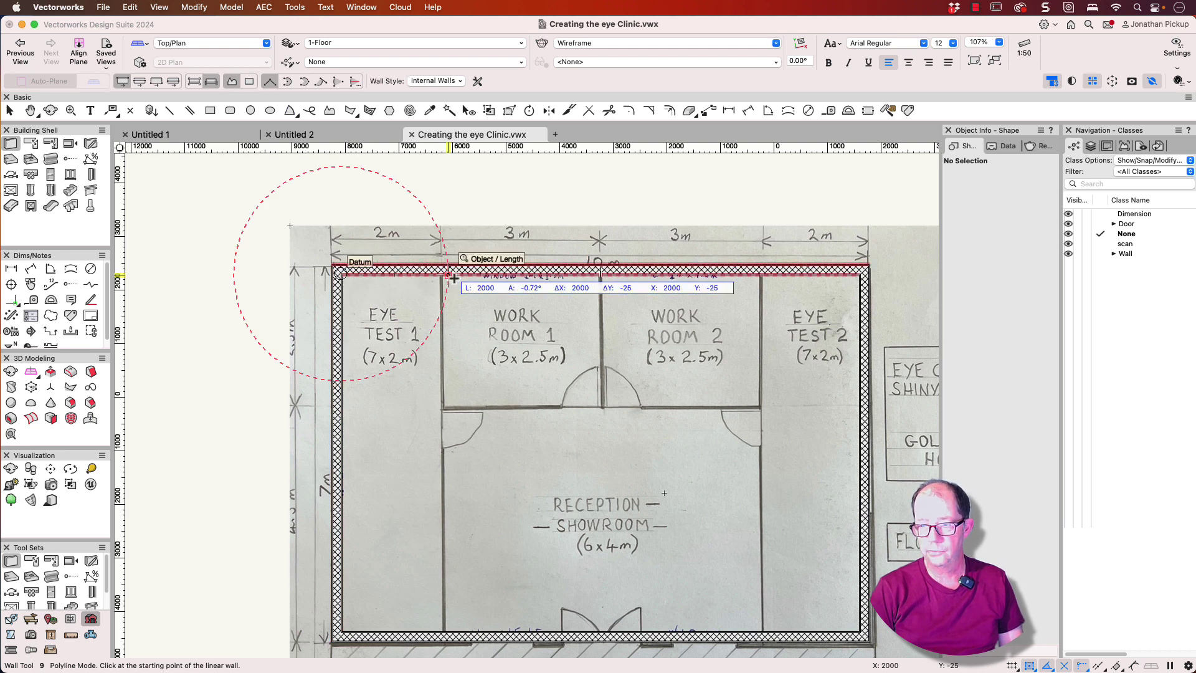
pyautogui.click(453, 279)
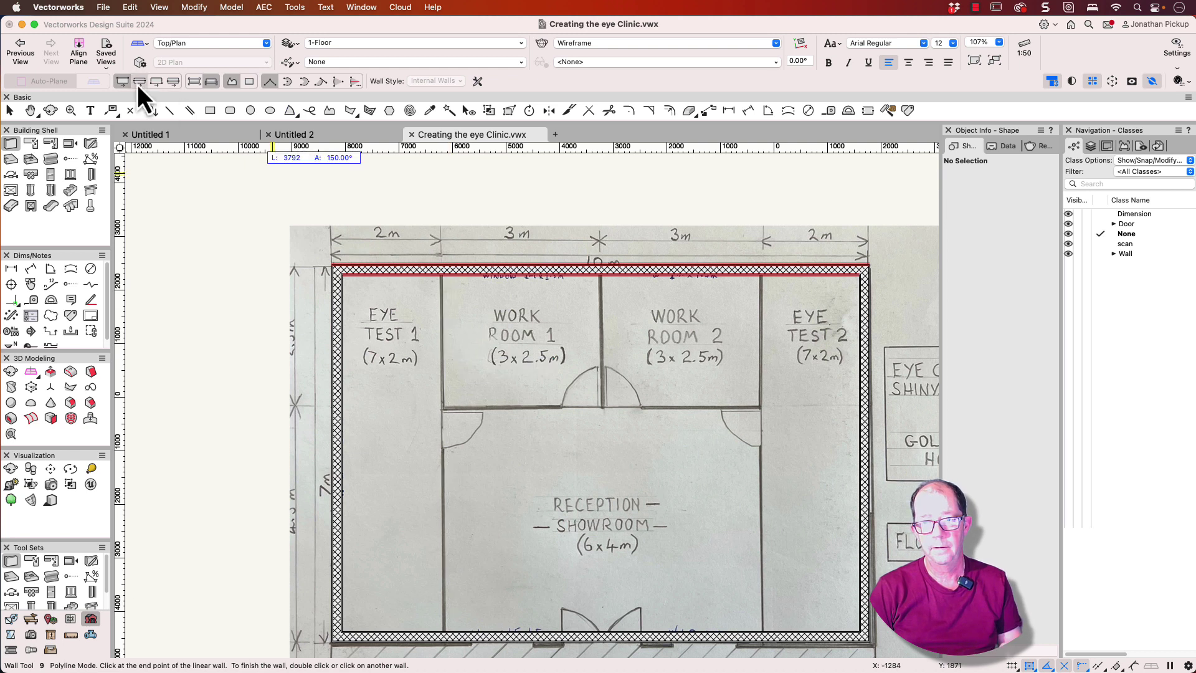
pyautogui.click(161, 84)
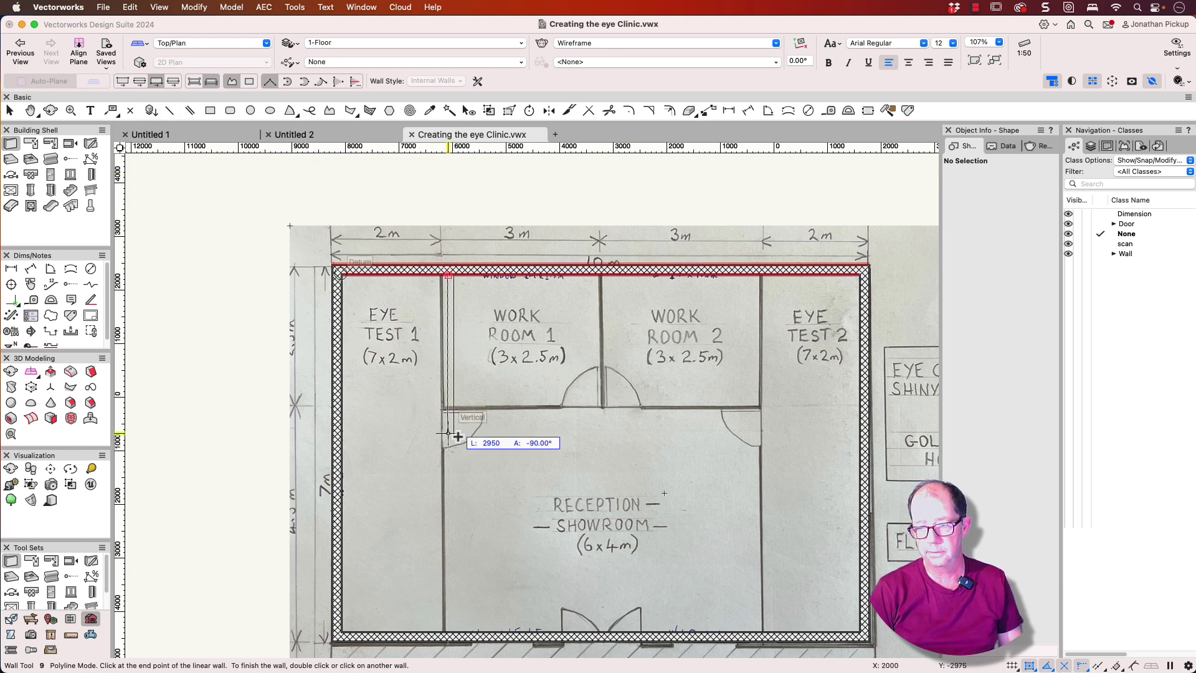
pyautogui.click(453, 632)
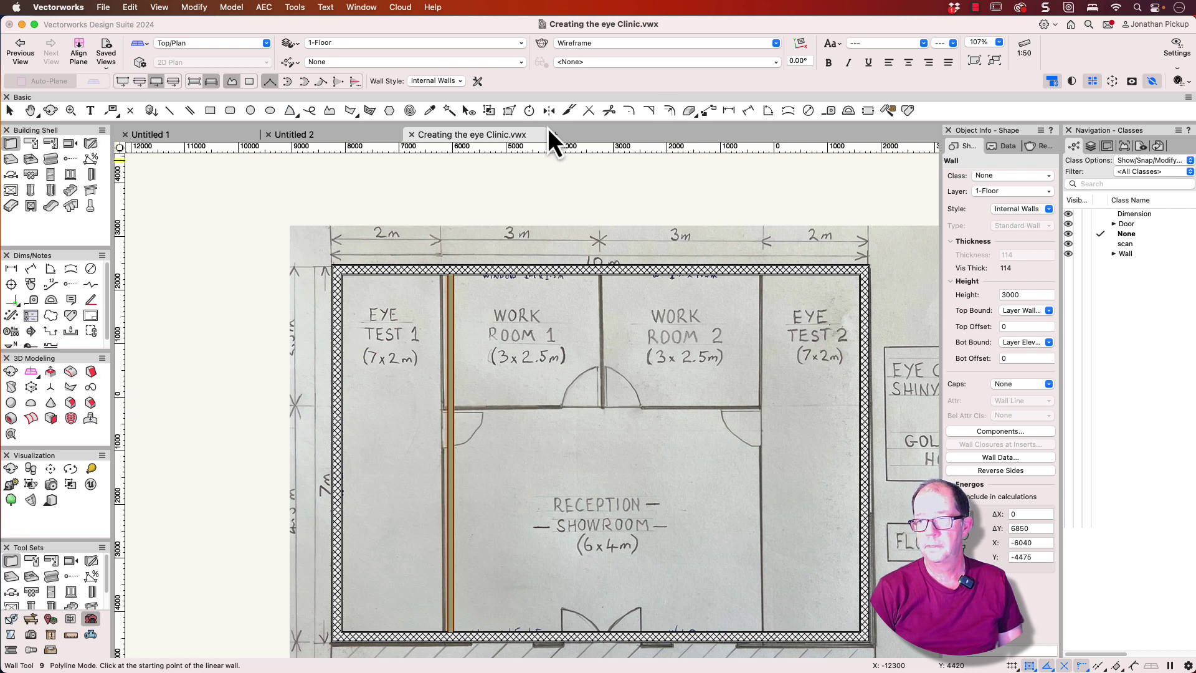
# - Mirror a duplicate of the internal wall about the vertical centreline of the plan, between Work Rooms 1 and 2
pyautogui.click(548, 110)
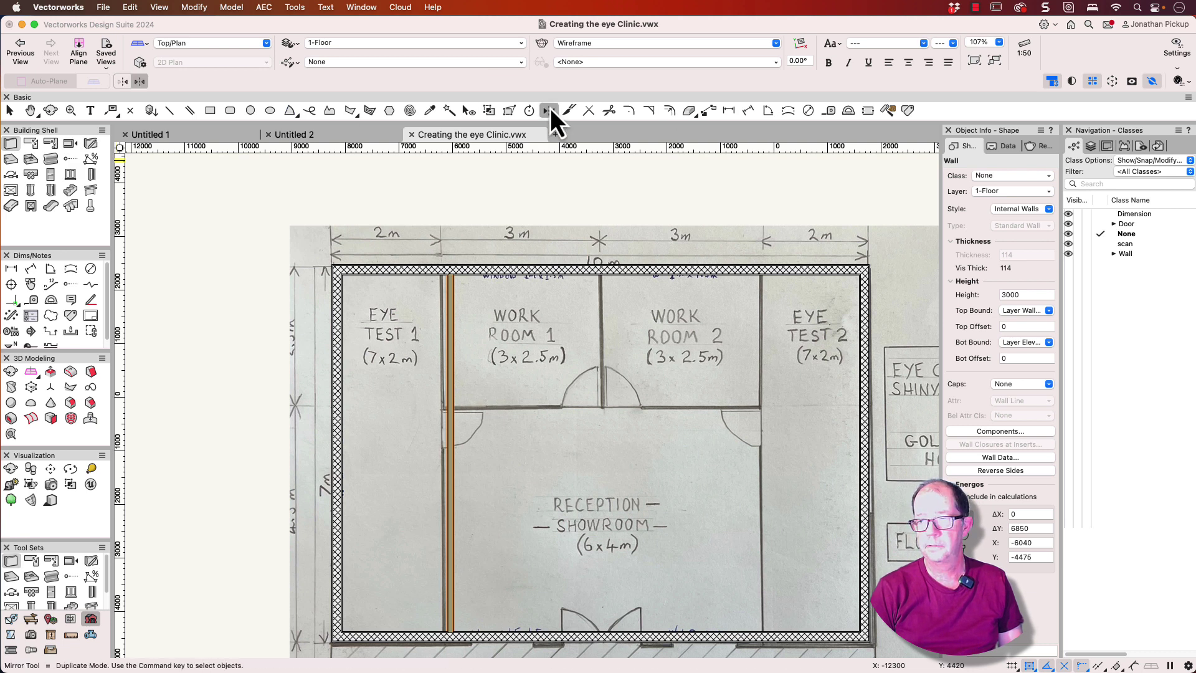
pyautogui.click(599, 264)
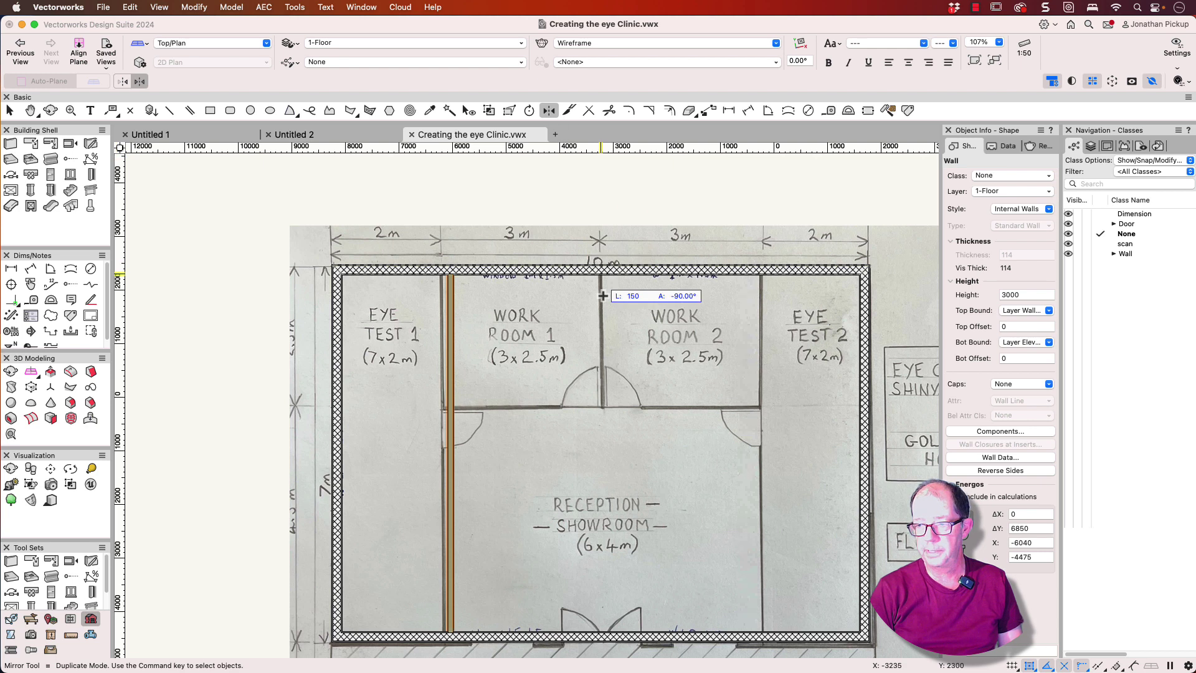
pyautogui.click(604, 350)
pyautogui.press('x')
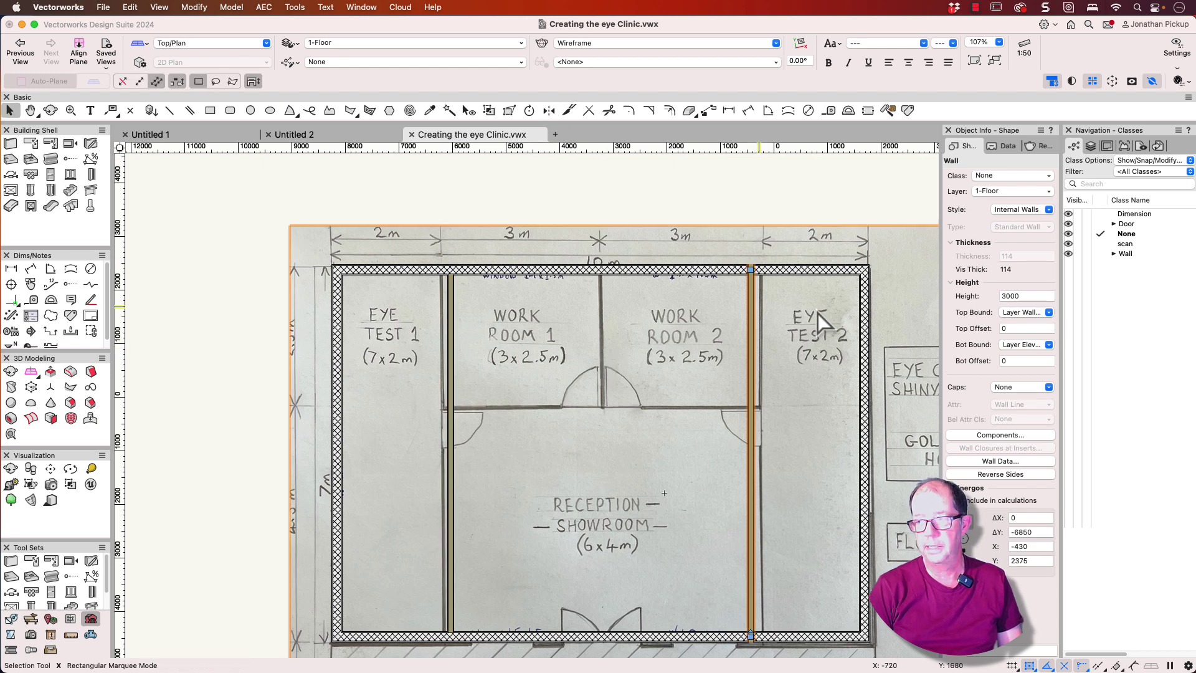
# - Pull both ends of the mirrored internal wall back from the outer walls, and T-join it to the back and front outer walls
pyautogui.moveTo(750, 271)
pyautogui.mouseDown()
pyautogui.moveTo(737, 282)
pyautogui.moveTo(750, 288)
pyautogui.mouseUp()
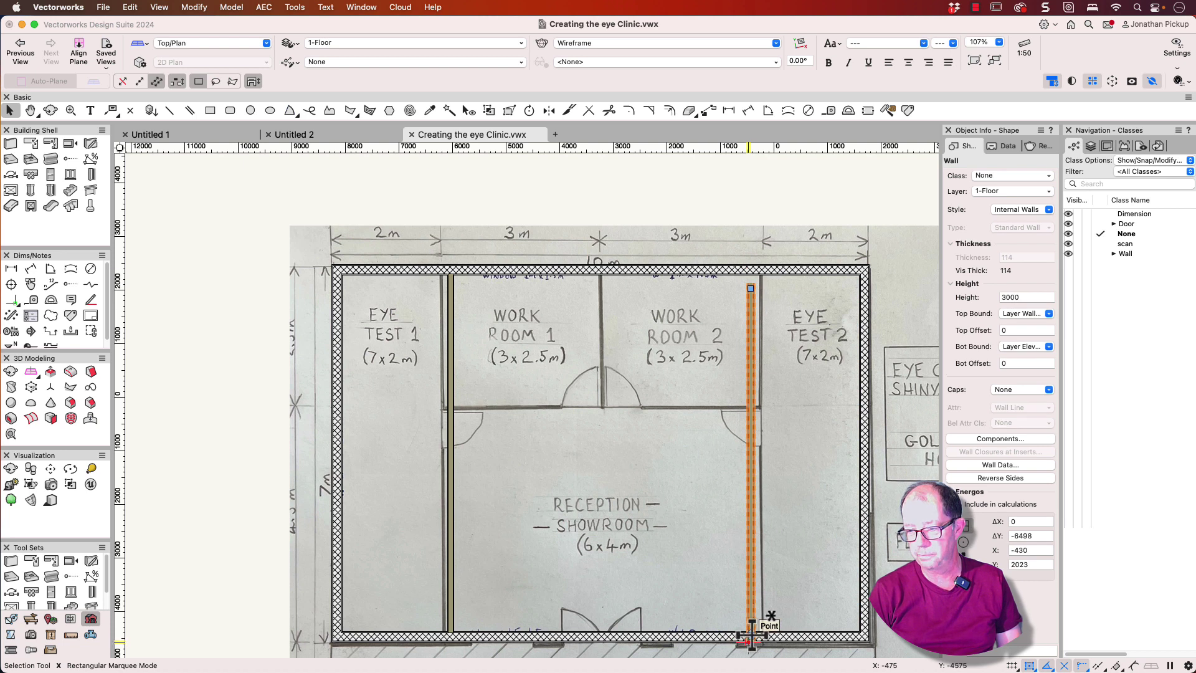
pyautogui.moveTo(751, 635); pyautogui.dragTo(751, 617)
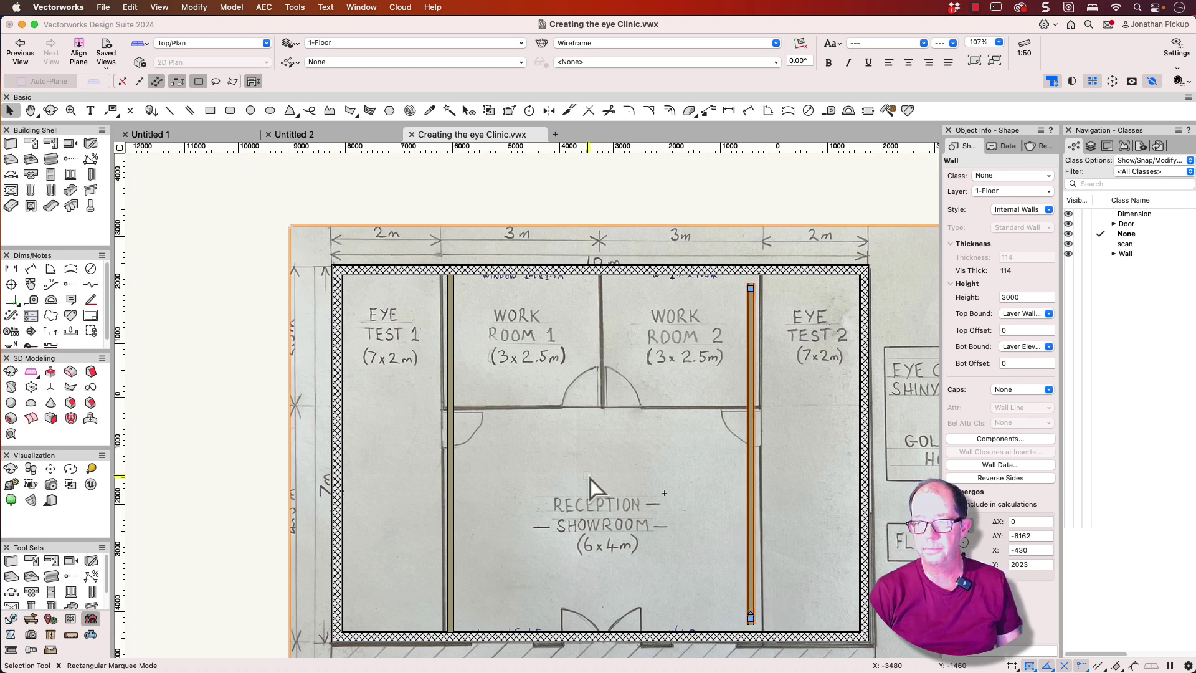
pyautogui.click(32, 146)
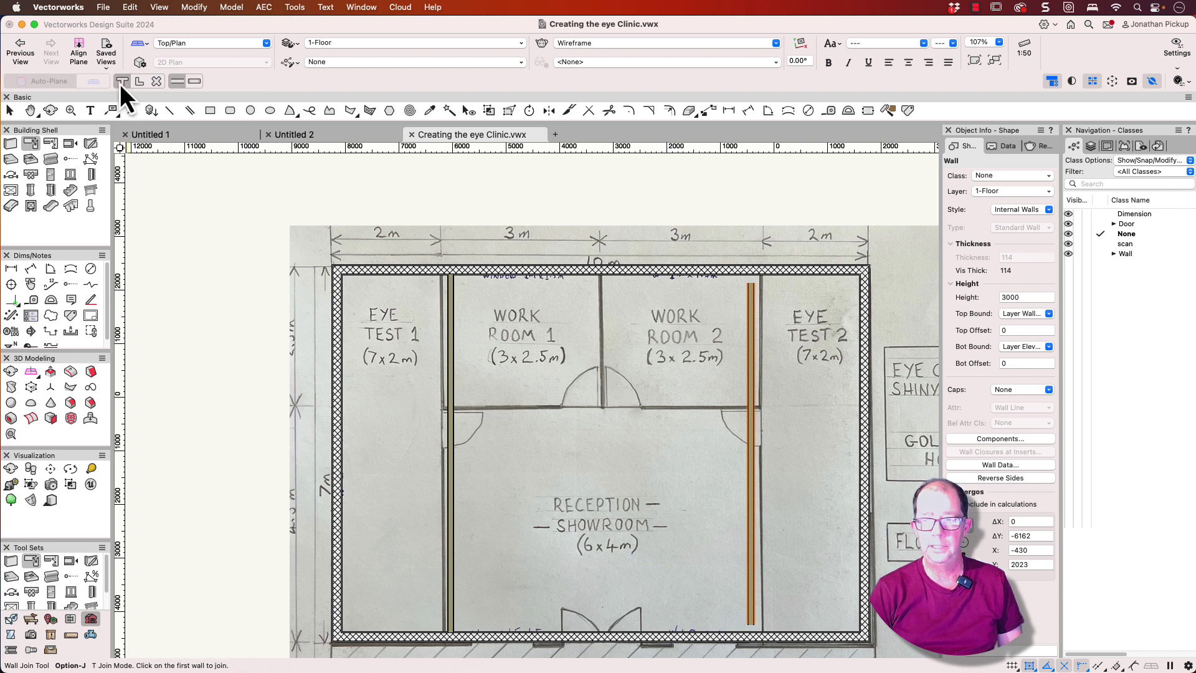
pyautogui.click(759, 271)
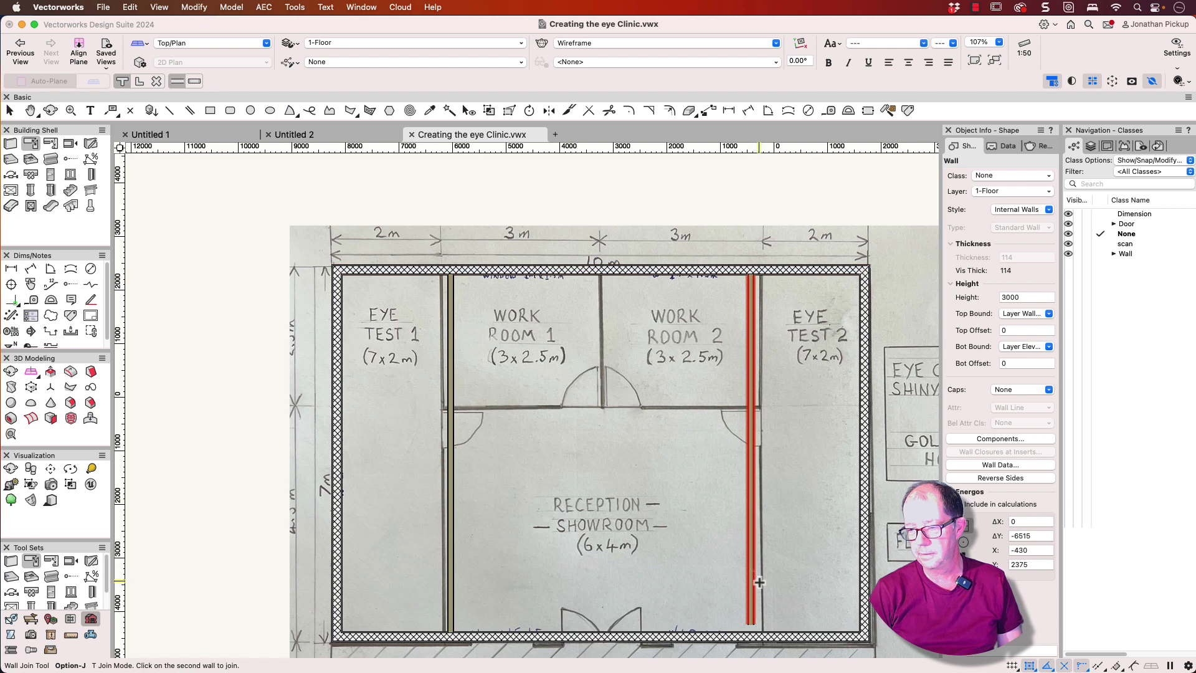
pyautogui.click(780, 636)
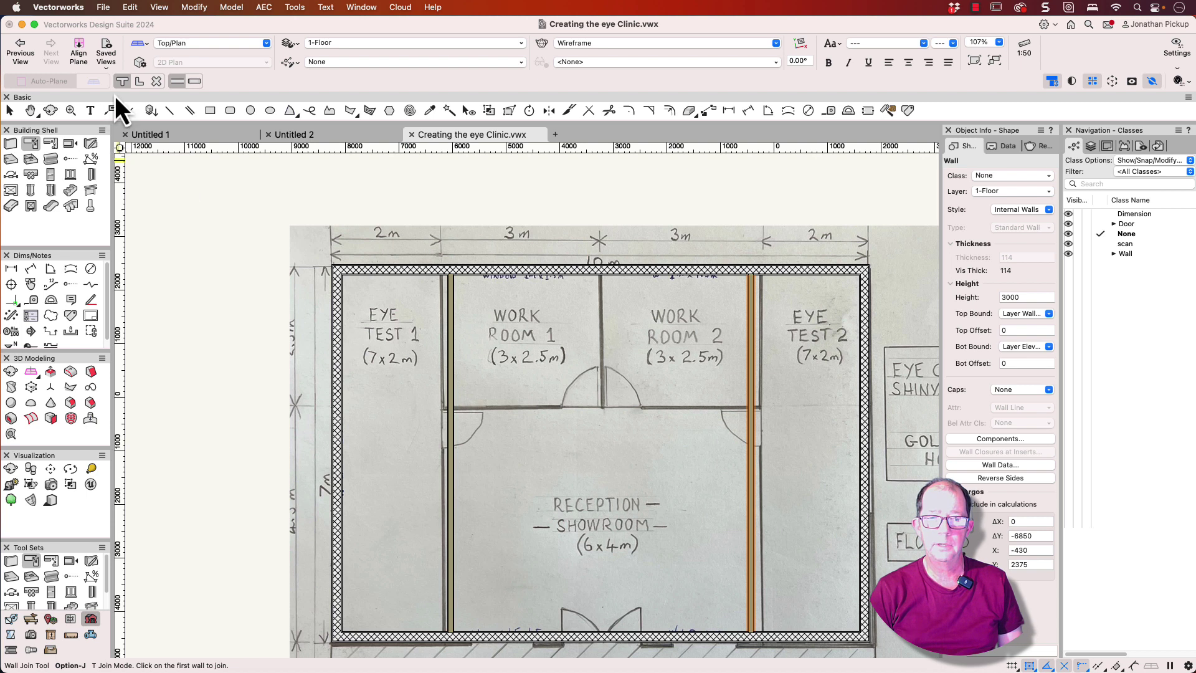
# - Draw an internal wall between the two full-depth walls, separating Work Rooms 1 and 2 from the Reception Showroom
pyautogui.click(10, 144)
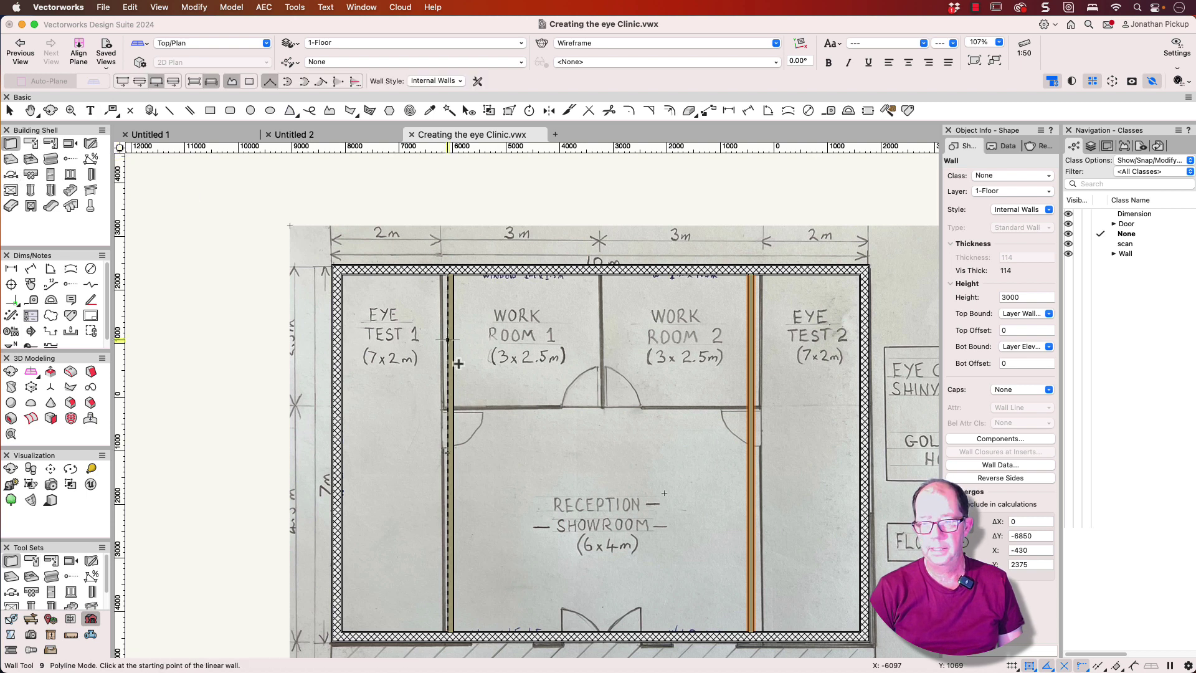
pyautogui.click(454, 410)
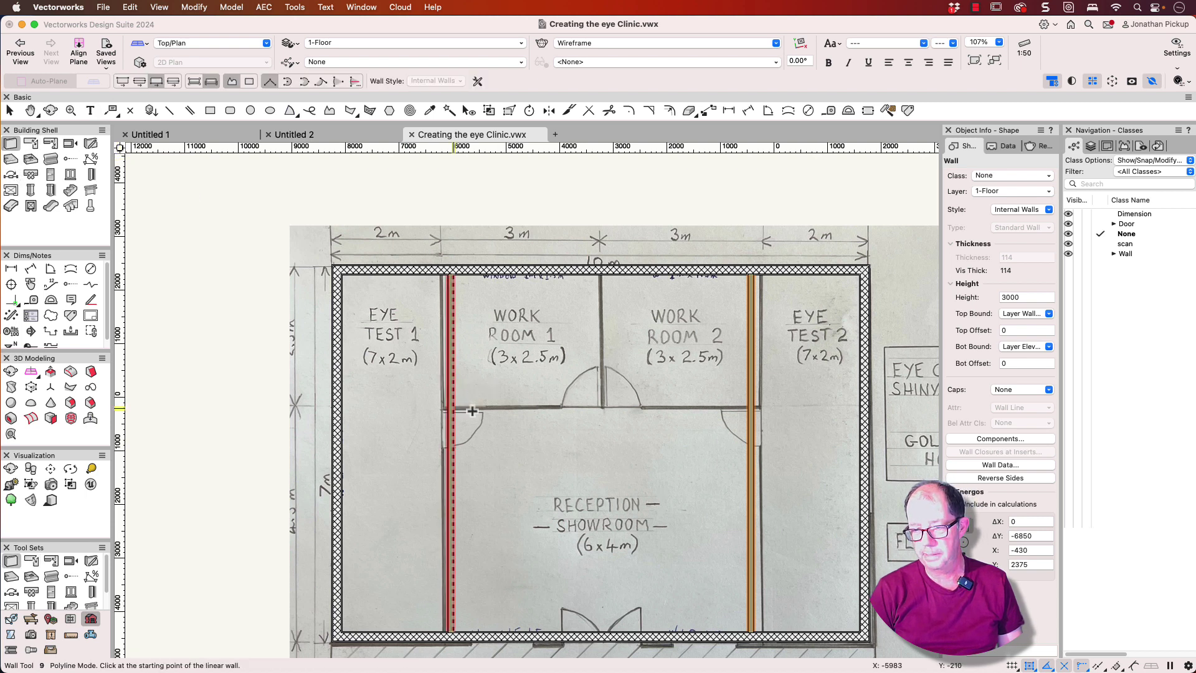
pyautogui.click(747, 409)
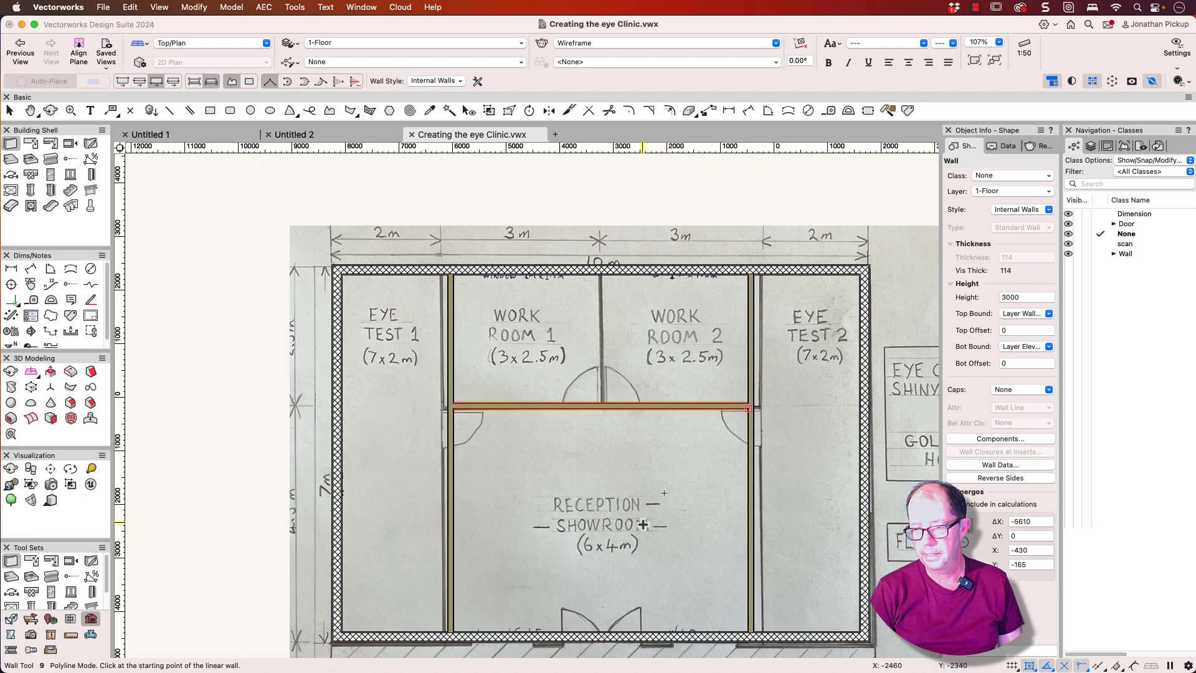
pyautogui.press('x')
pyautogui.click(619, 535)
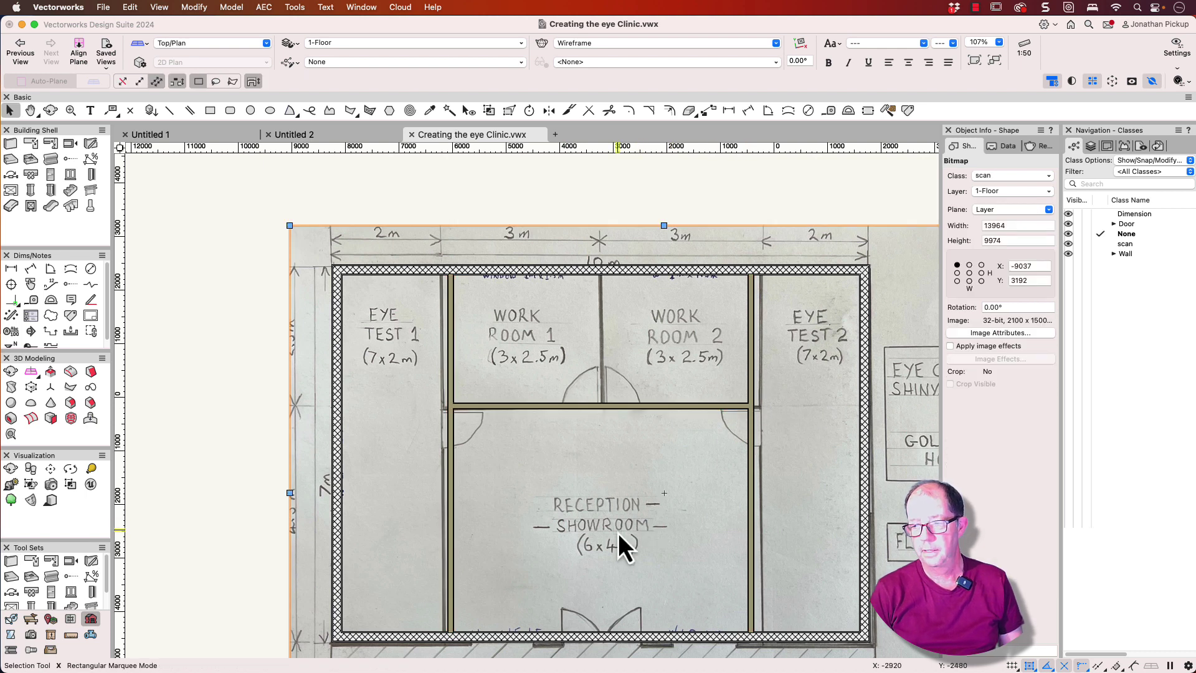
# - In a right isometric view, bound the verandah-side and Eye Test 2 outer walls by layer wall height at the top and layer elevation at the bottom
pyautogui.press('3')
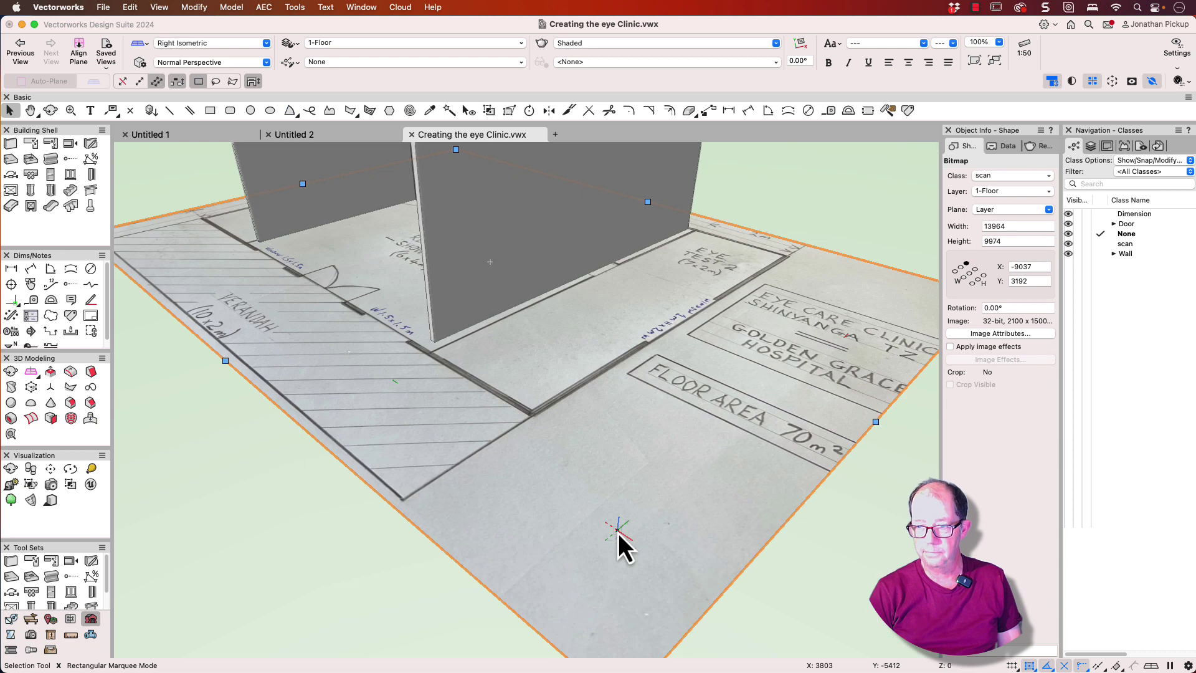
pyautogui.moveTo(506, 382); pyautogui.dragTo(552, 496, button='middle')
pyautogui.scroll(-3, 548, 498)
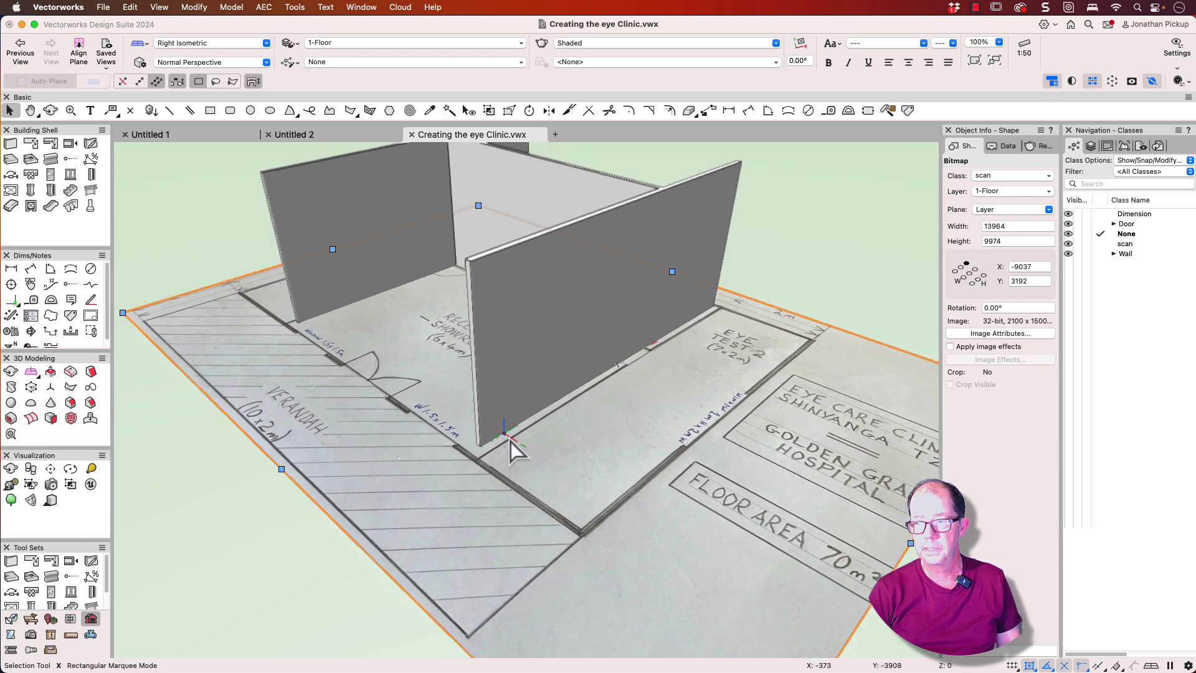
pyautogui.click(547, 495)
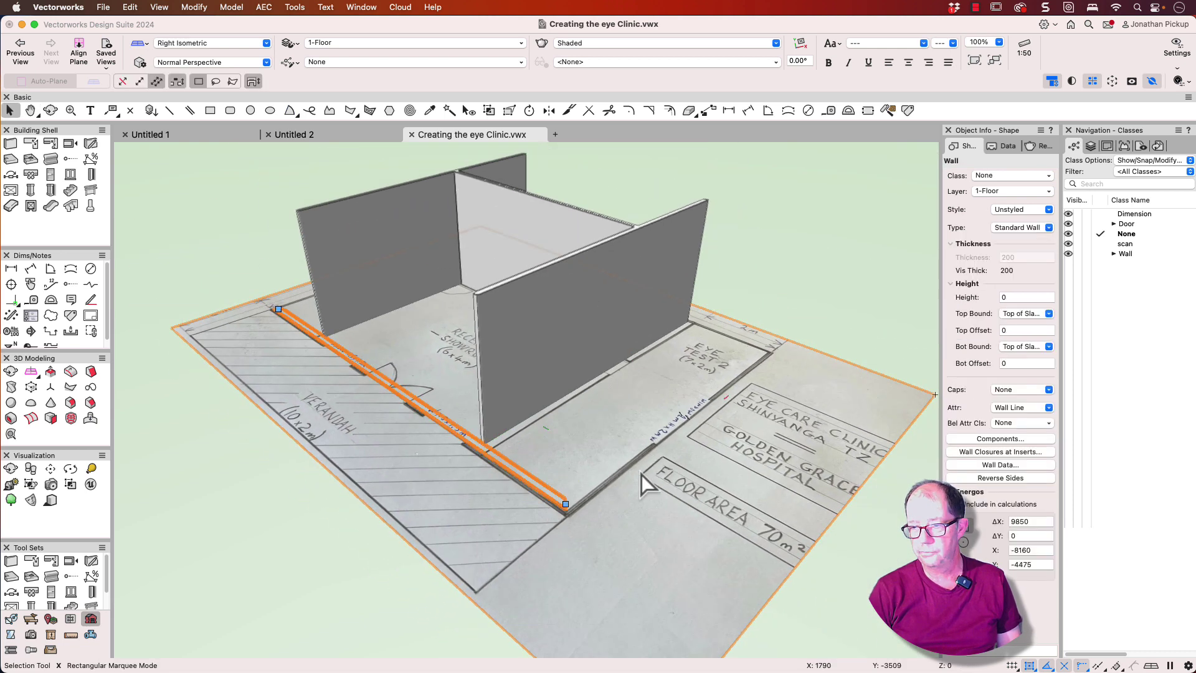
pyautogui.keyDown('shift'); pyautogui.click(690, 411); pyautogui.keyUp('shift')
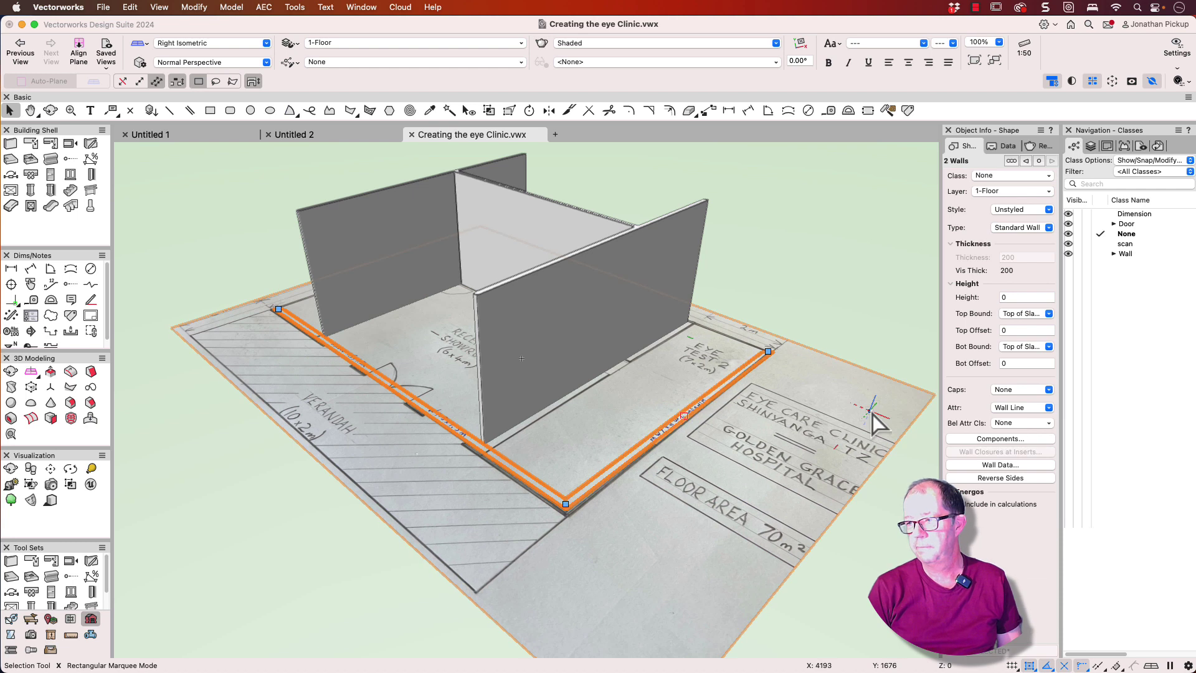
pyautogui.click(1012, 315)
pyautogui.click(1017, 361)
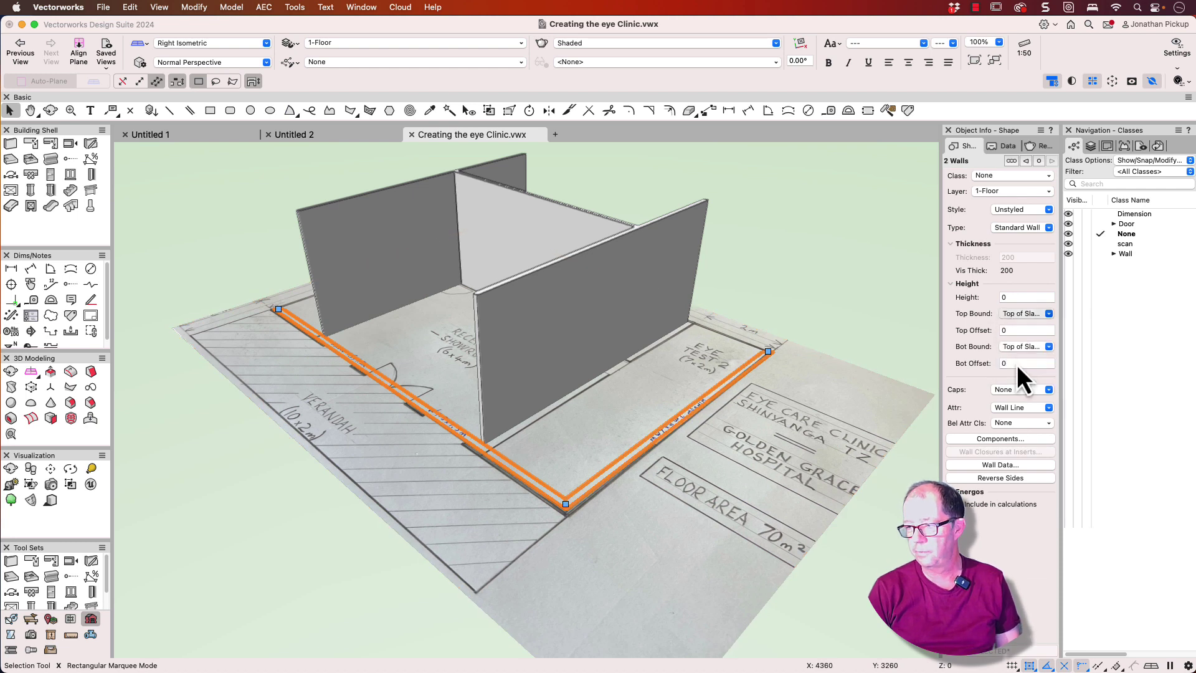
pyautogui.click(1017, 348)
pyautogui.click(1014, 382)
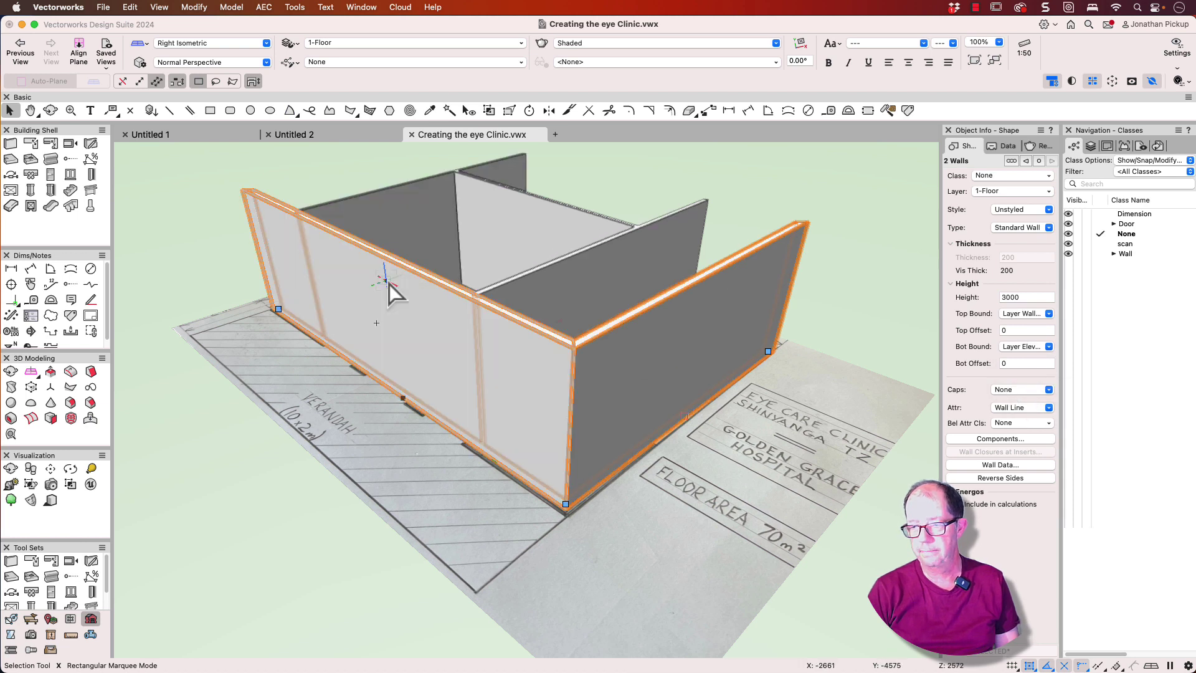
# - Replace the style of the back outer wall and the Eye Test 1 side wall with Main walls, keeping centre-line alignment
pyautogui.moveTo(389, 283); pyautogui.dragTo(373, 521, button='middle')
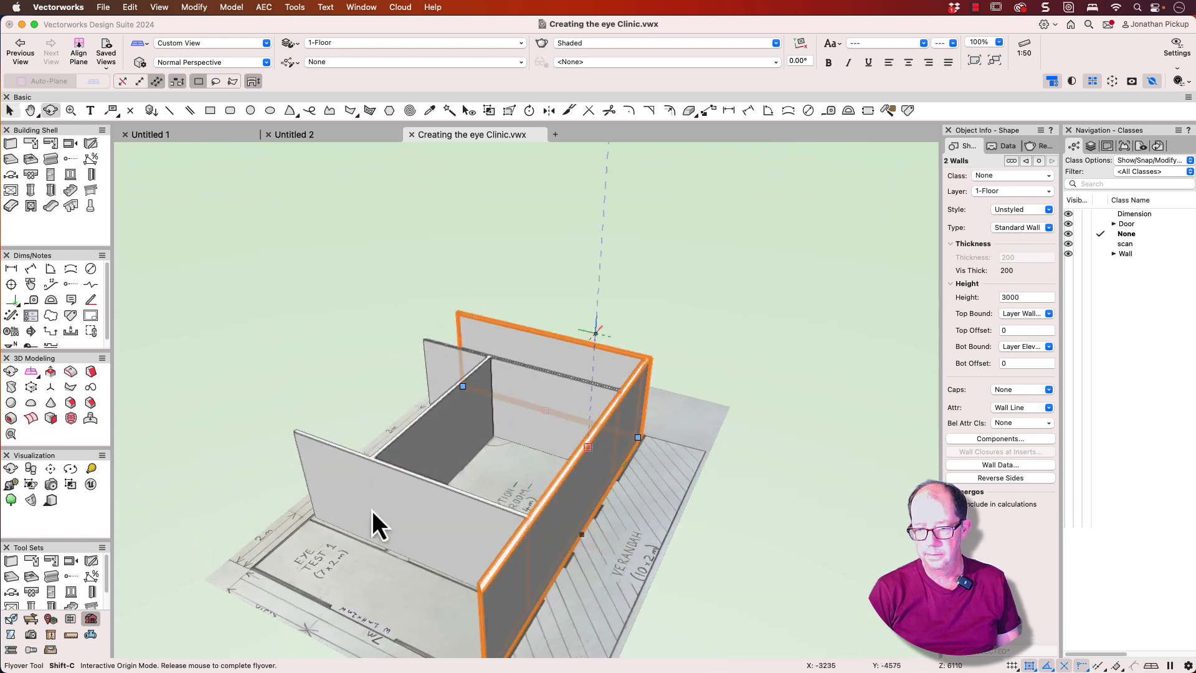
pyautogui.keyDown('shift'); pyautogui.click(287, 543); pyautogui.keyUp('shift')
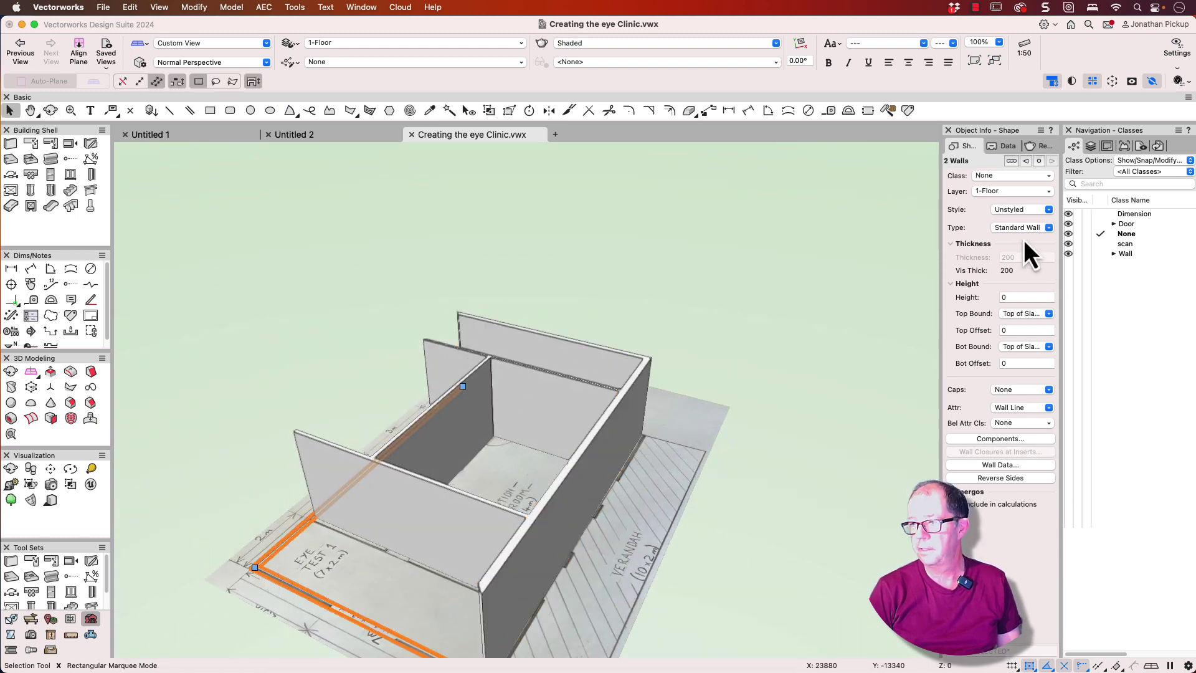
pyautogui.click(1038, 212)
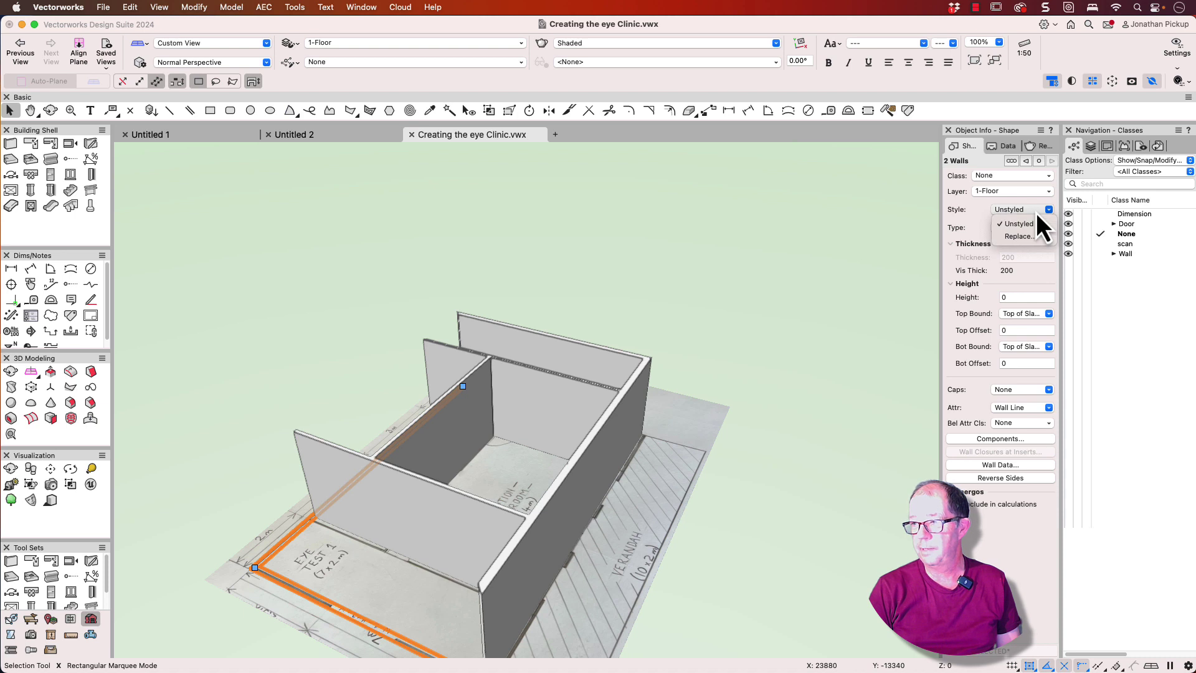
pyautogui.click(1027, 236)
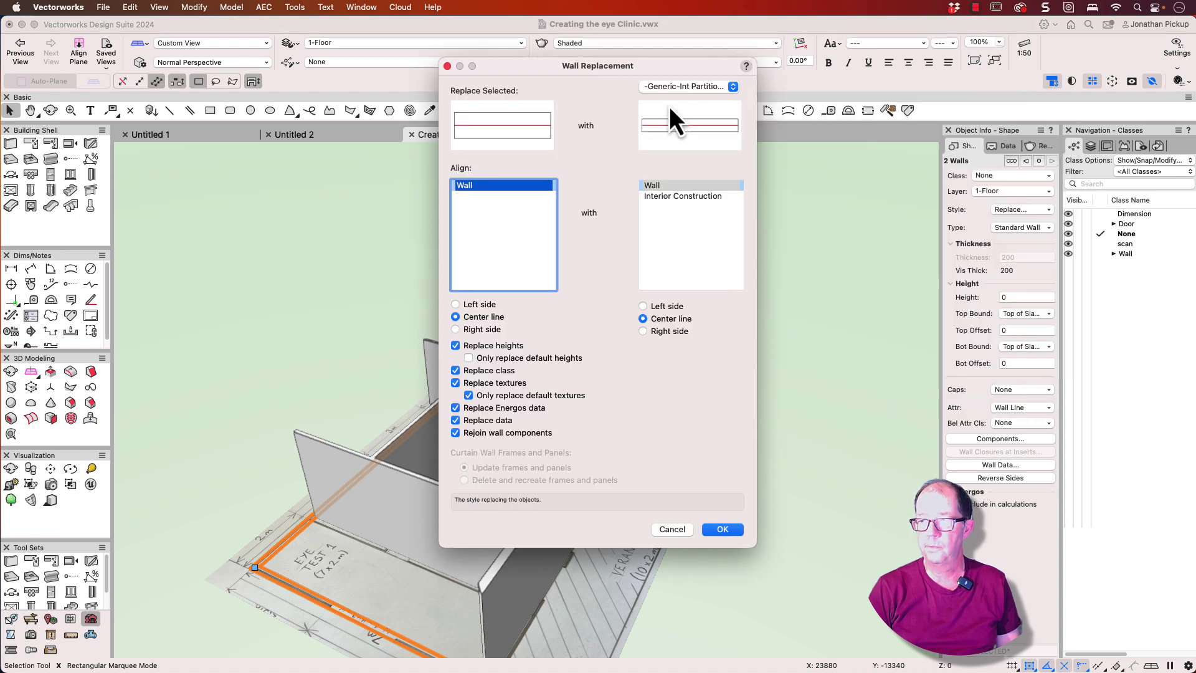
pyautogui.click(674, 89)
pyautogui.click(713, 138)
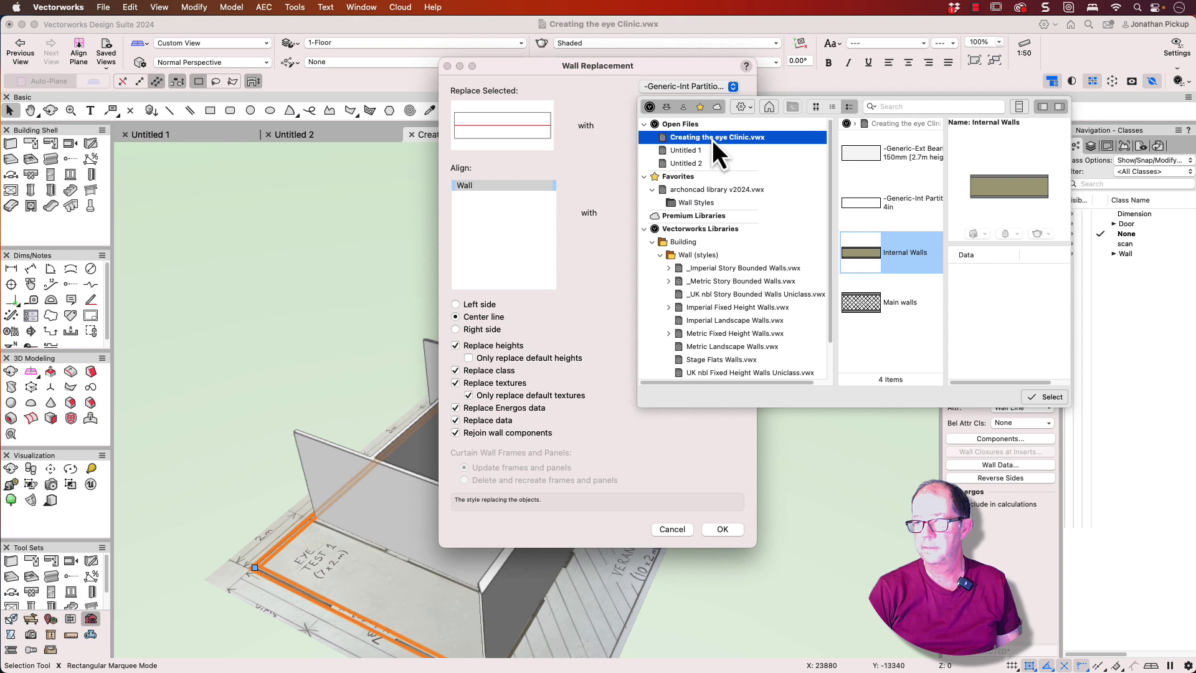
pyautogui.click(865, 302)
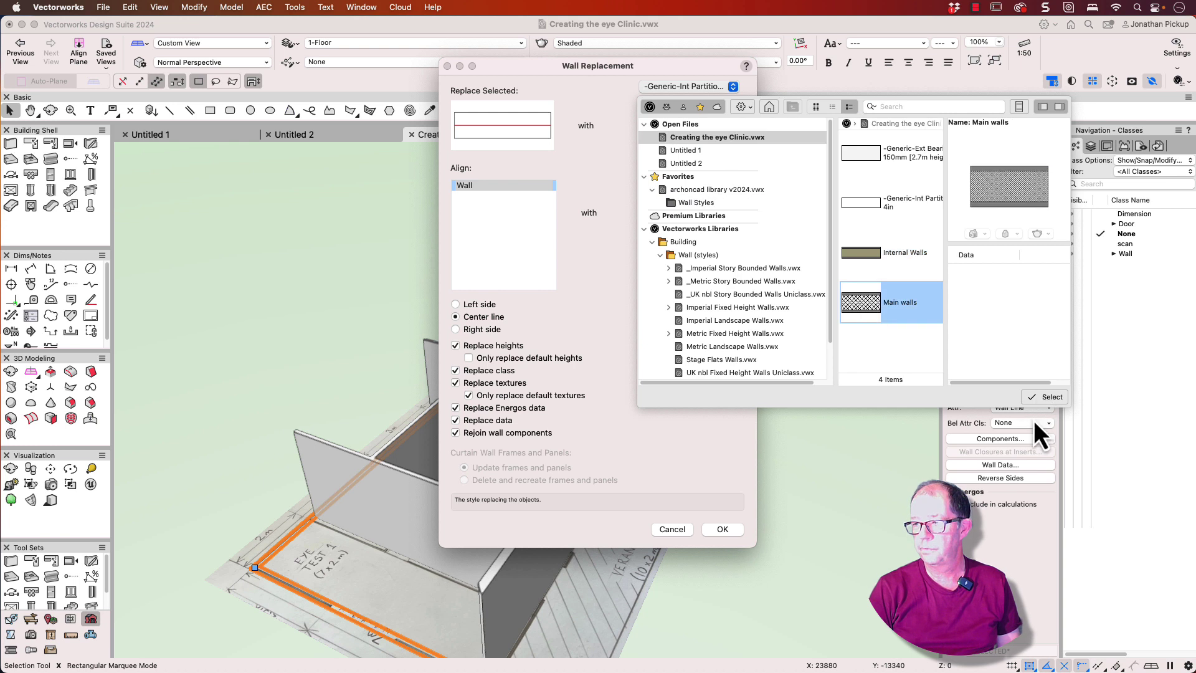
pyautogui.click(1041, 399)
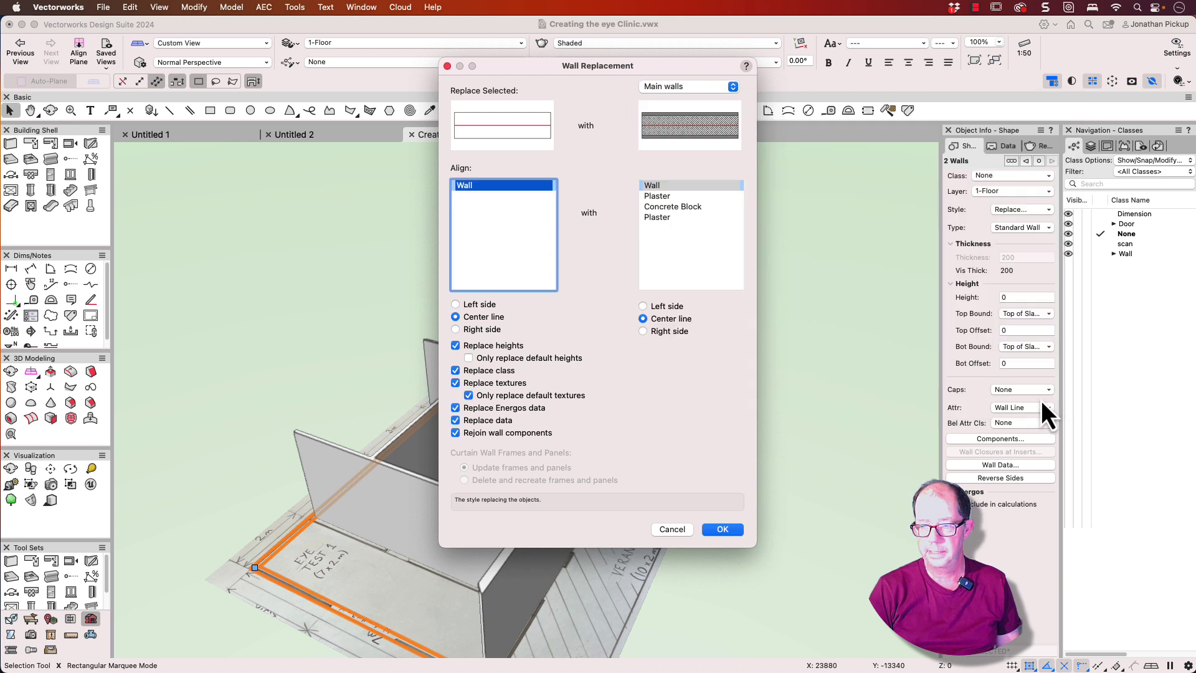
pyautogui.click(725, 530)
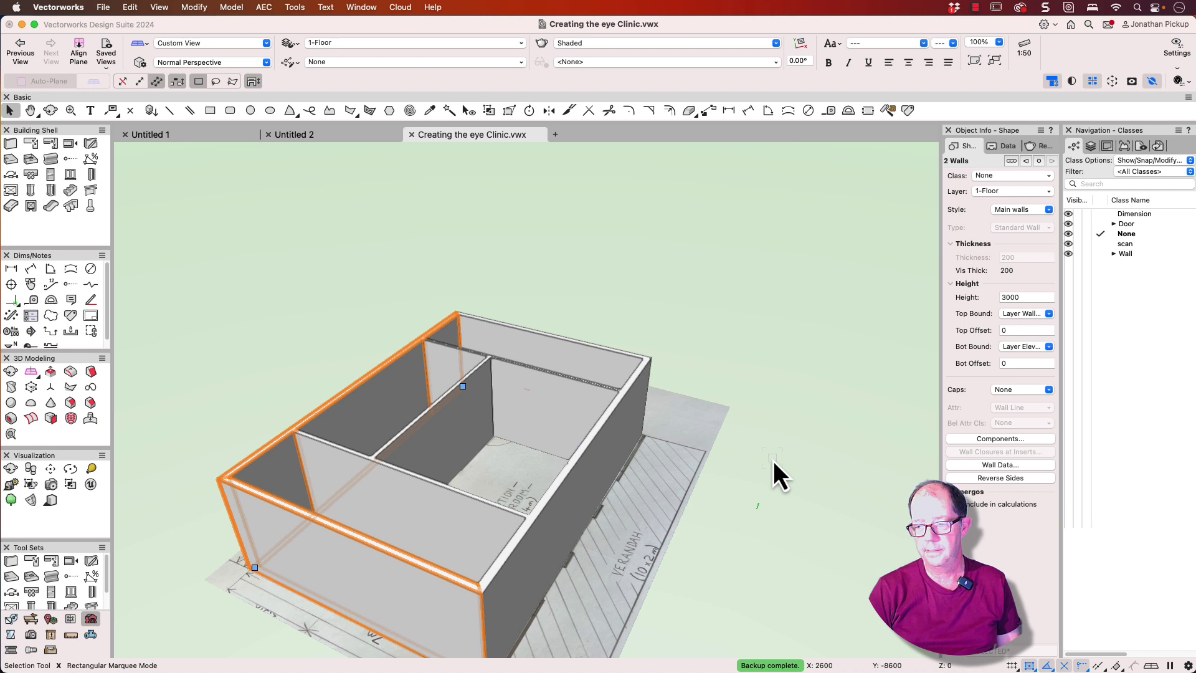
# - Return to the Top/Plan view and hide the scanned sketch's class with the Visibility tool
pyautogui.press('F5')
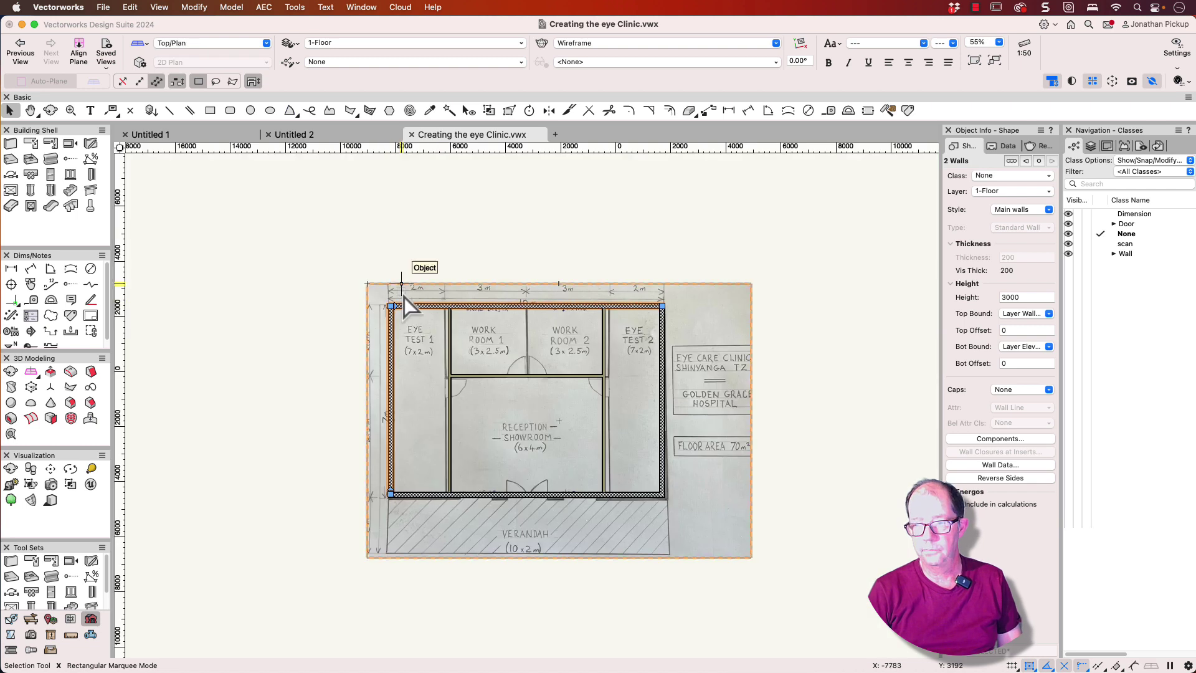
pyautogui.click(412, 287)
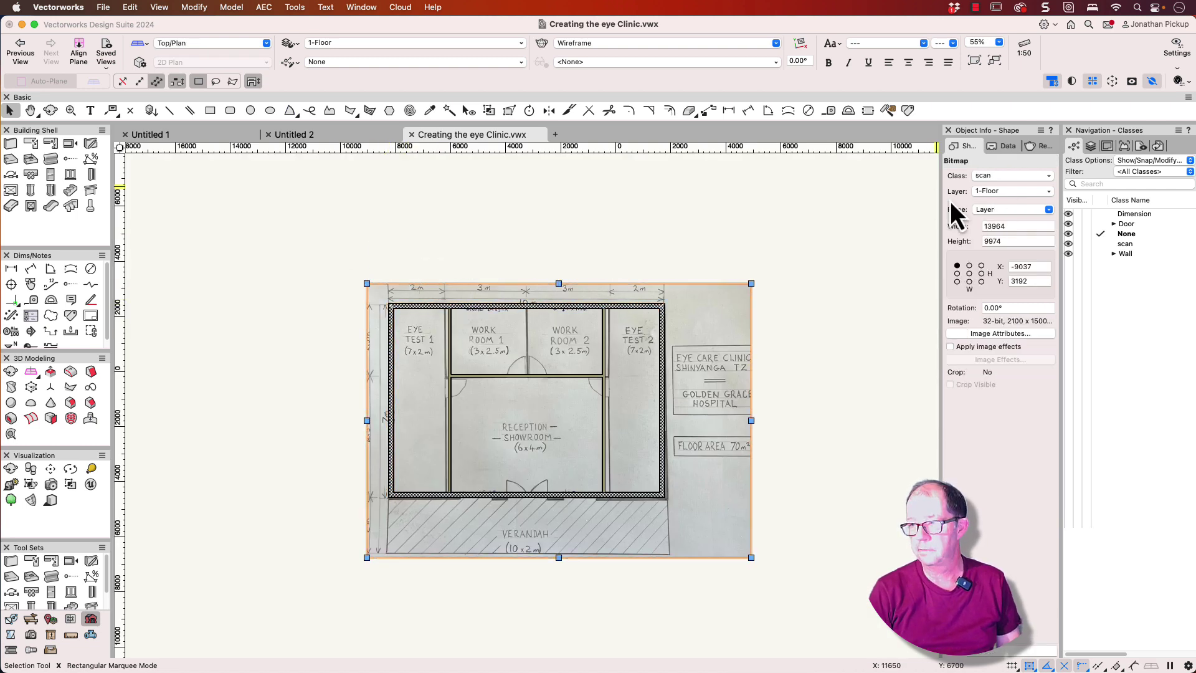
pyautogui.click(470, 115)
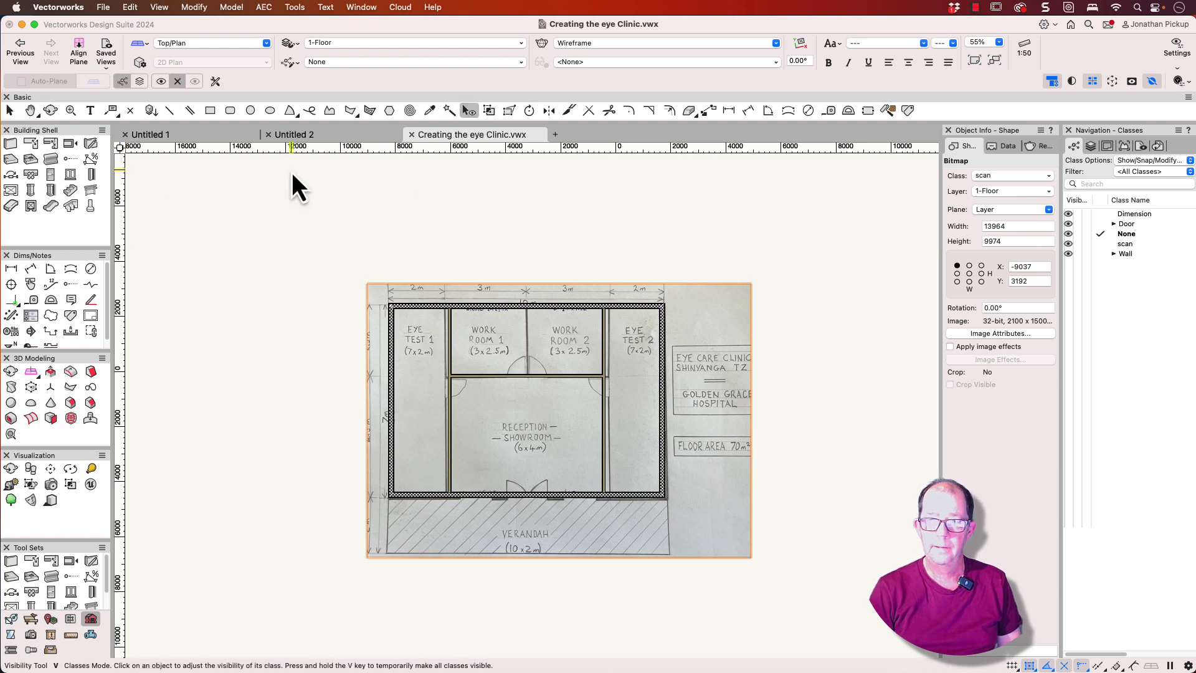
pyautogui.click(375, 319)
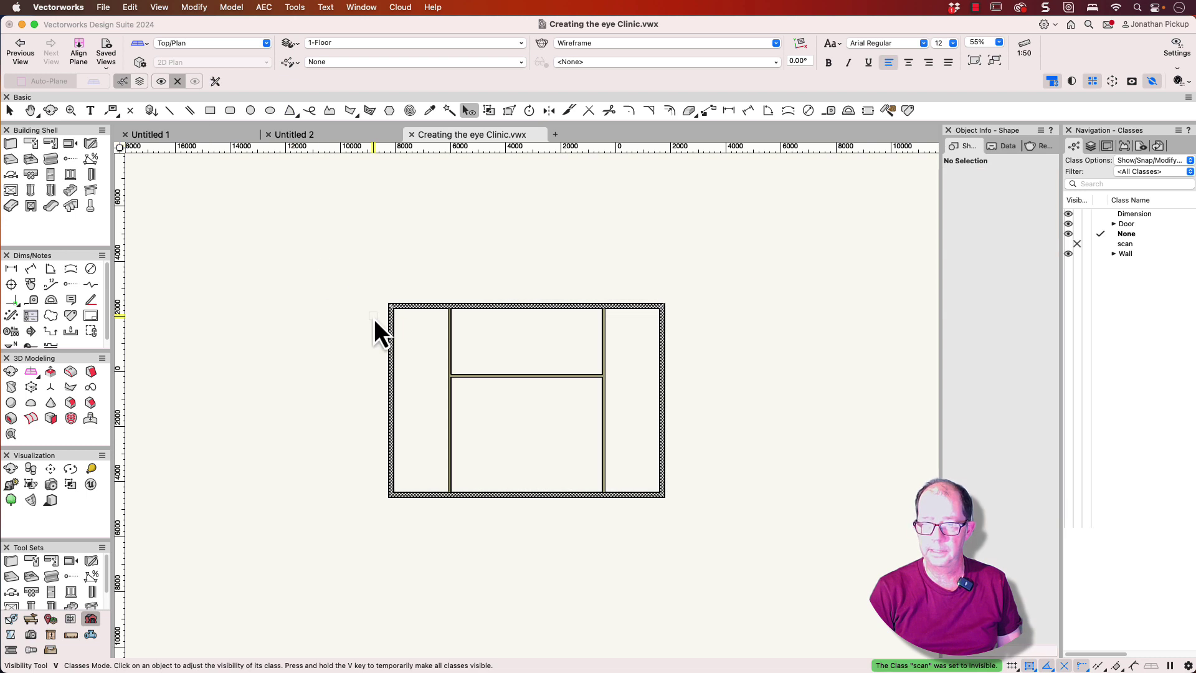
pyautogui.press('x')
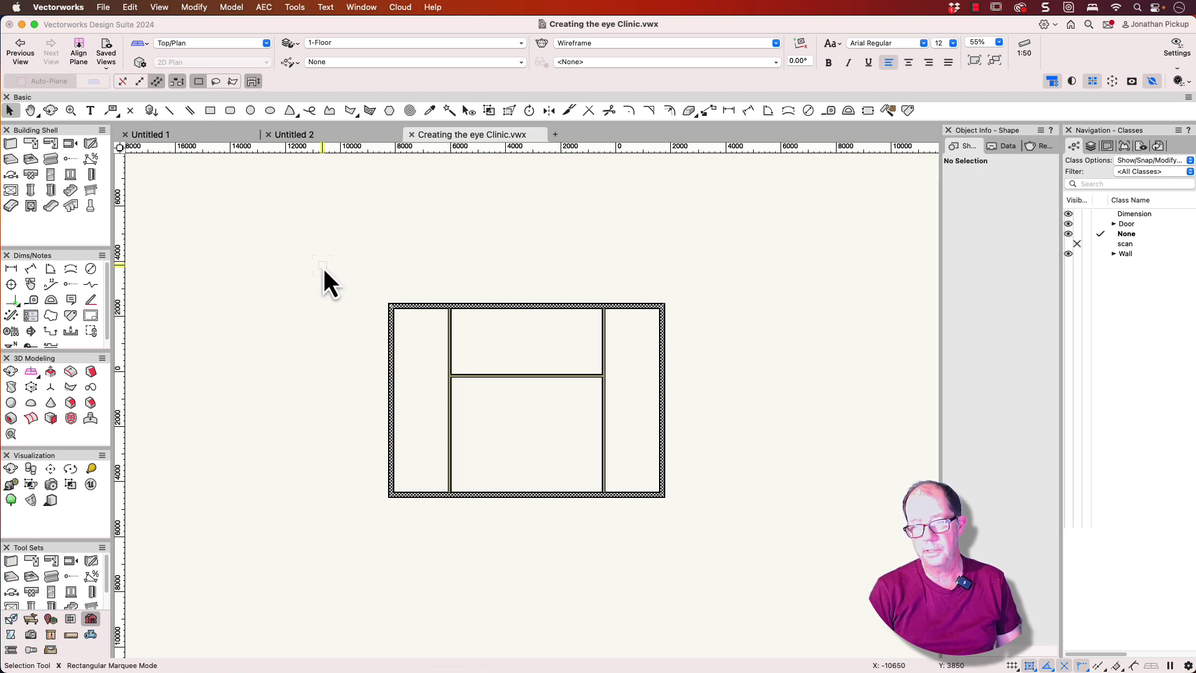
# - Create a gross area polygon from all the outer and internal walls
pyautogui.click(406, 305)
pyautogui.keyDown('shift'); pyautogui.click(392, 326); pyautogui.keyUp('shift')
pyautogui.moveTo(316, 241); pyautogui.dragTo(678, 548)
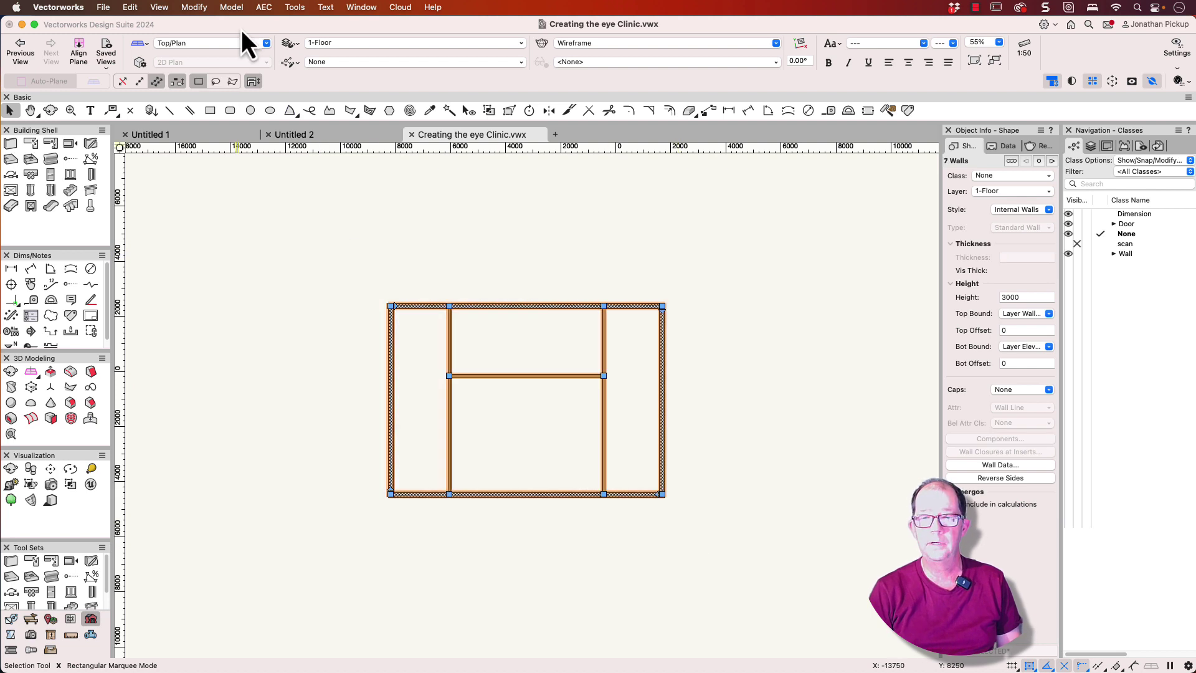
pyautogui.click(260, 12)
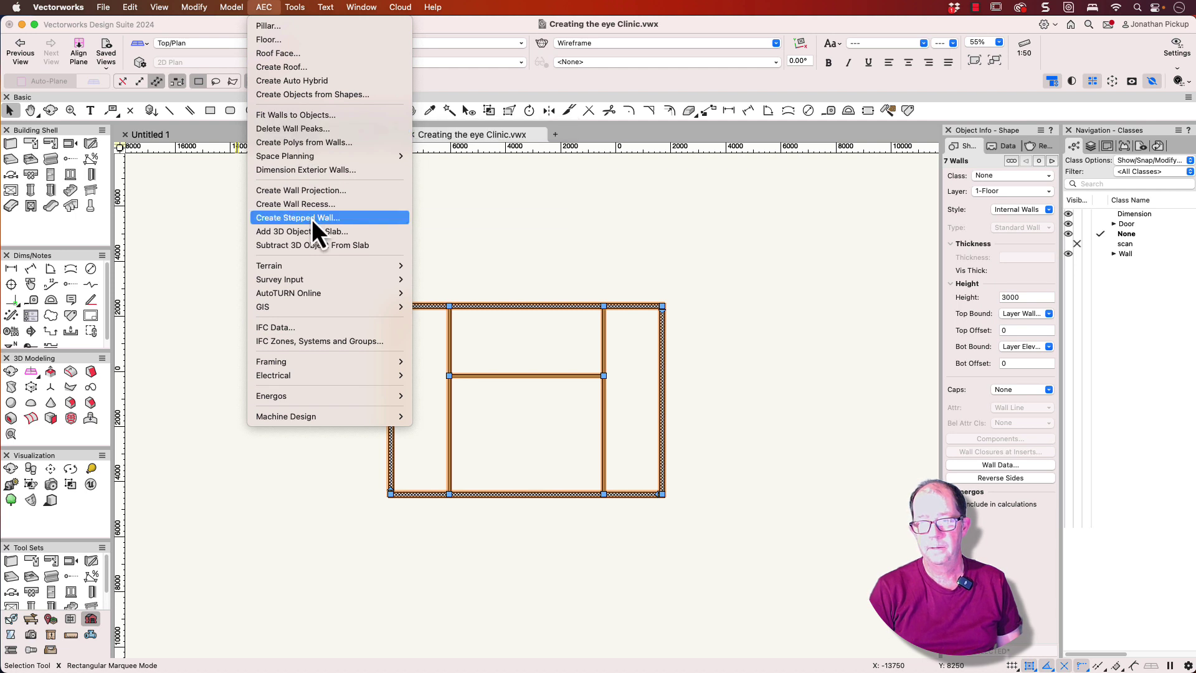
pyautogui.click(305, 143)
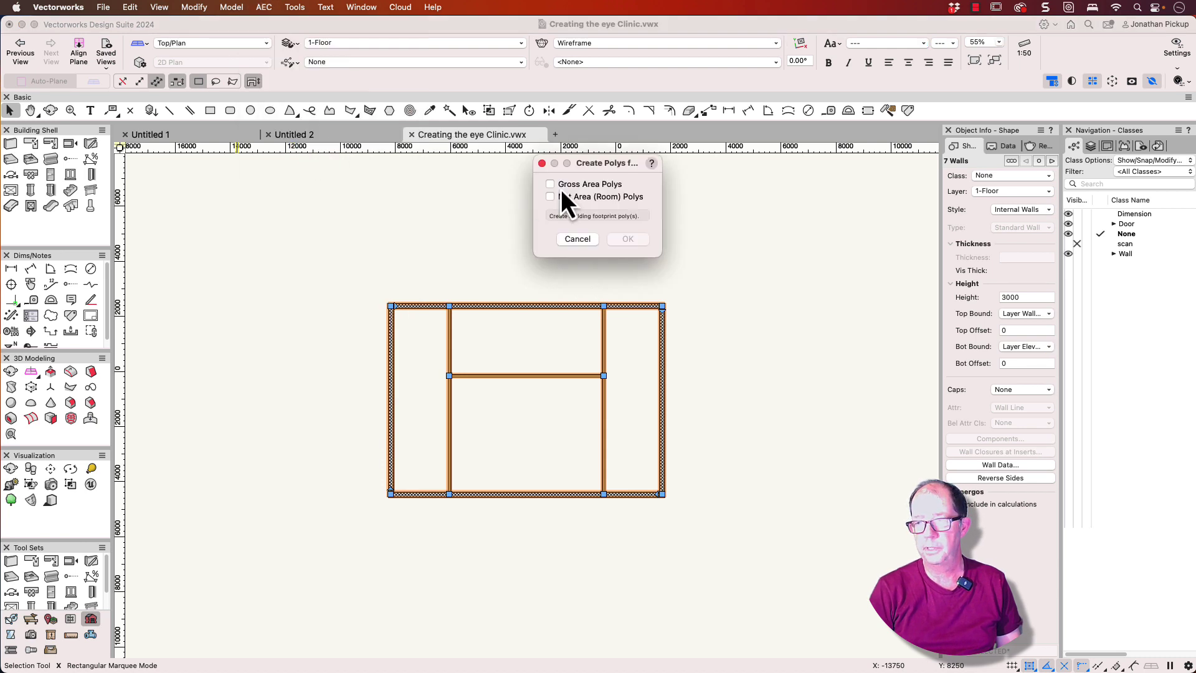
pyautogui.click(555, 185)
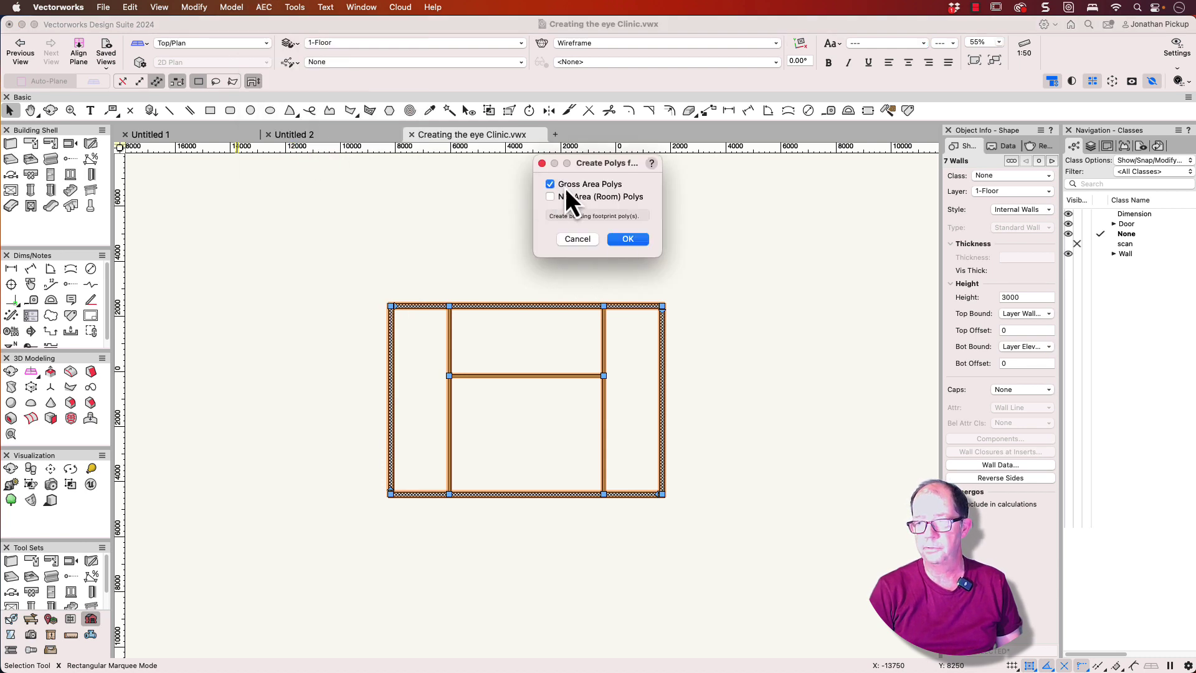
pyautogui.click(626, 242)
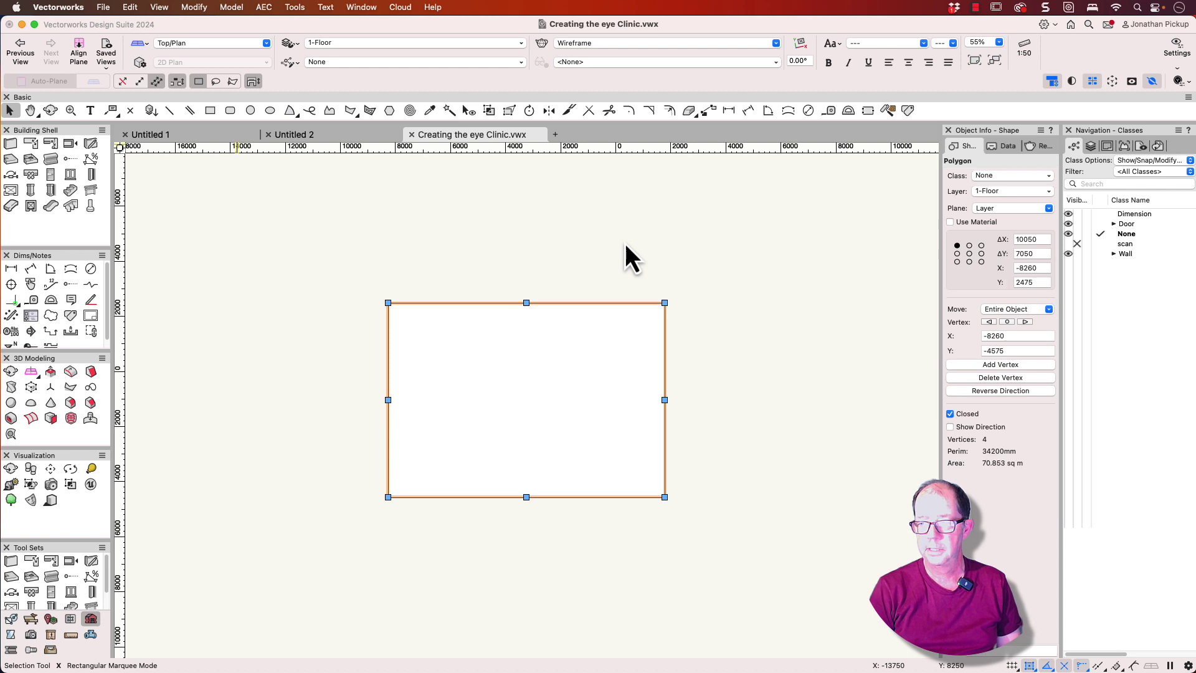
# - Create a slab object from the walls' footprint polygon, deleting the source shape
pyautogui.rightClick(574, 335)
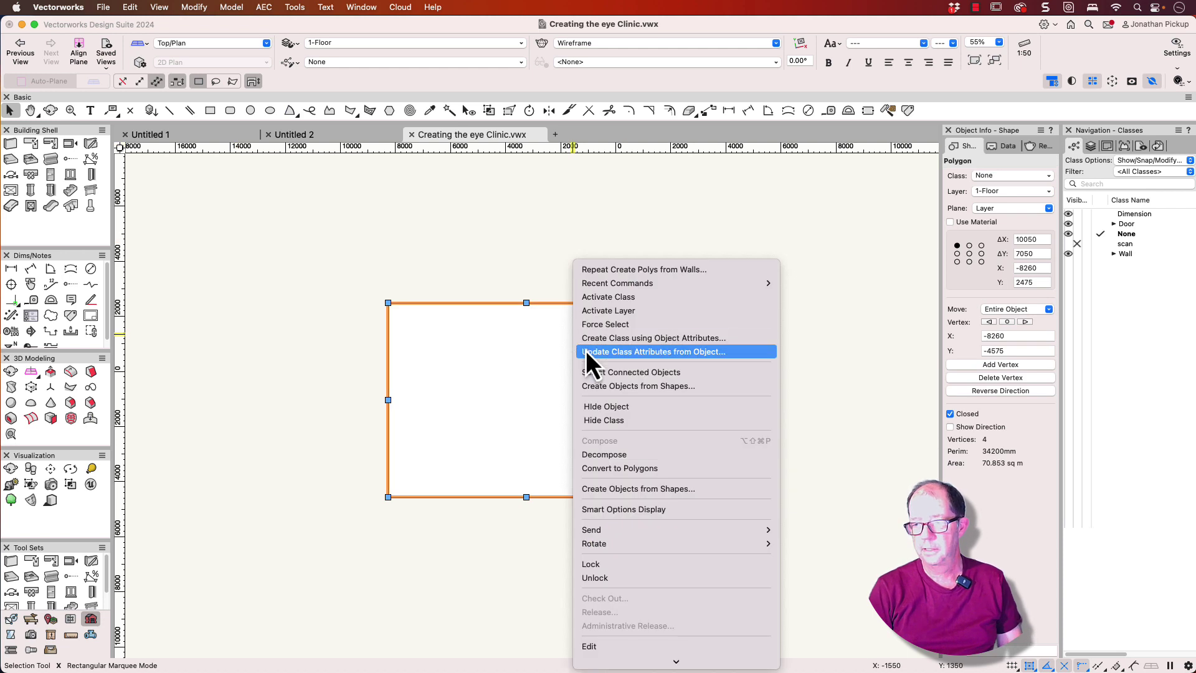
pyautogui.click(591, 391)
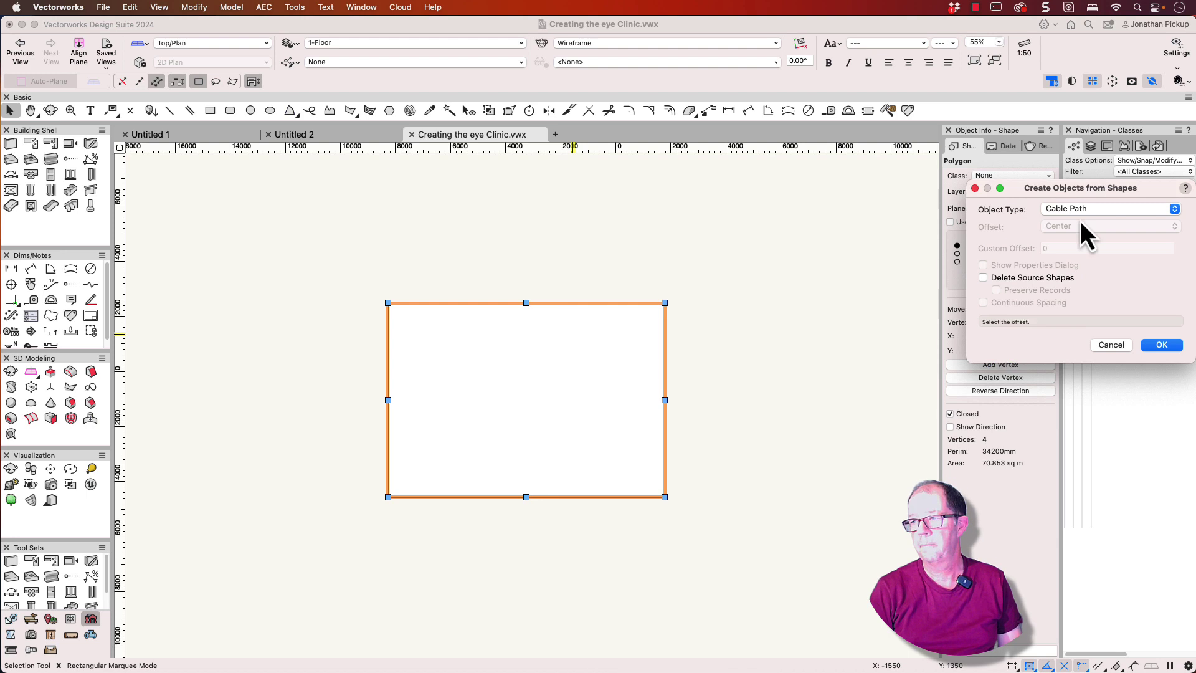
pyautogui.click(563, 246)
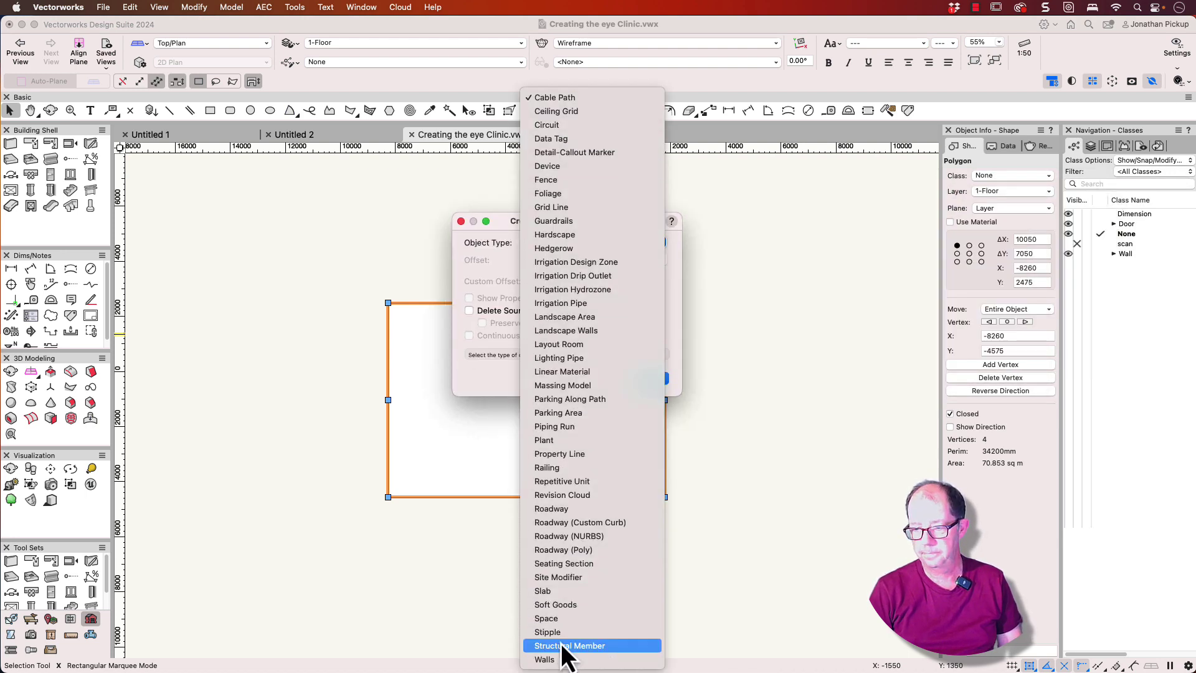
pyautogui.click(554, 592)
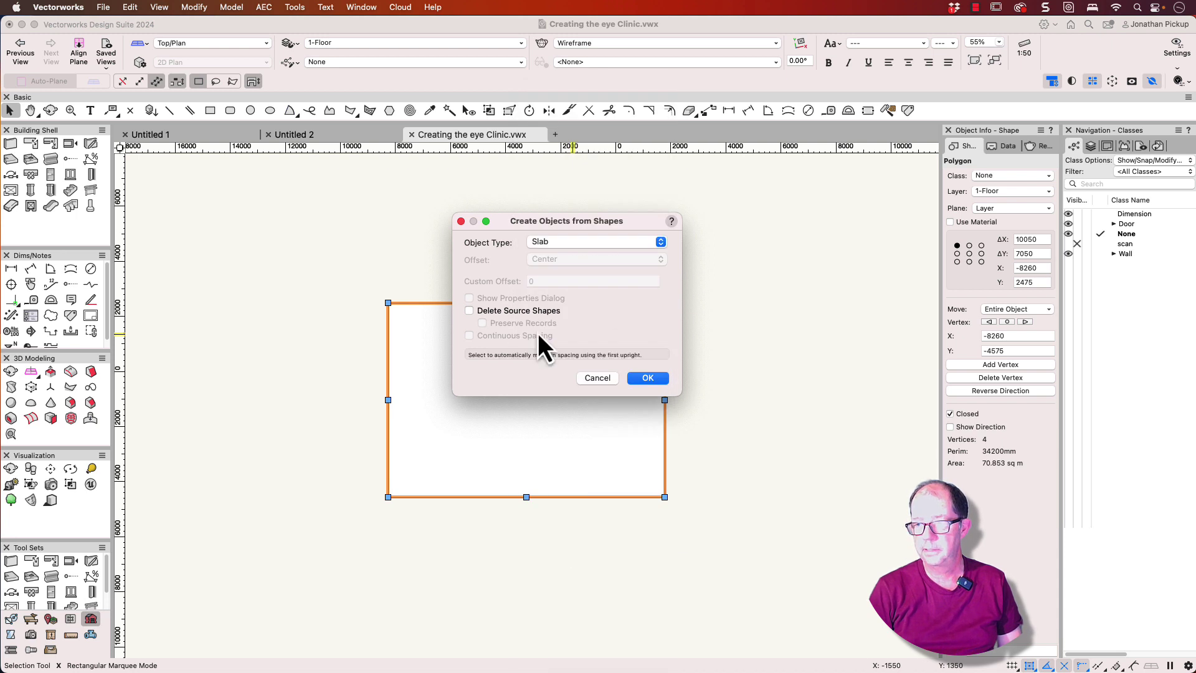
pyautogui.click(518, 312)
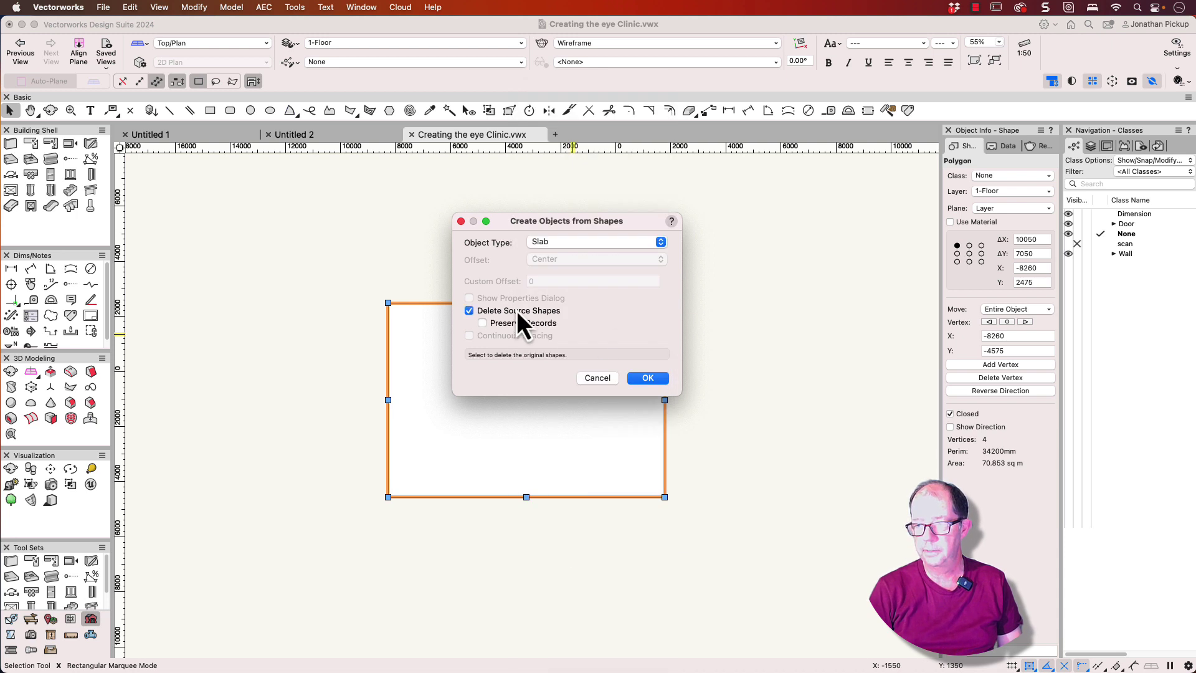
pyautogui.click(648, 379)
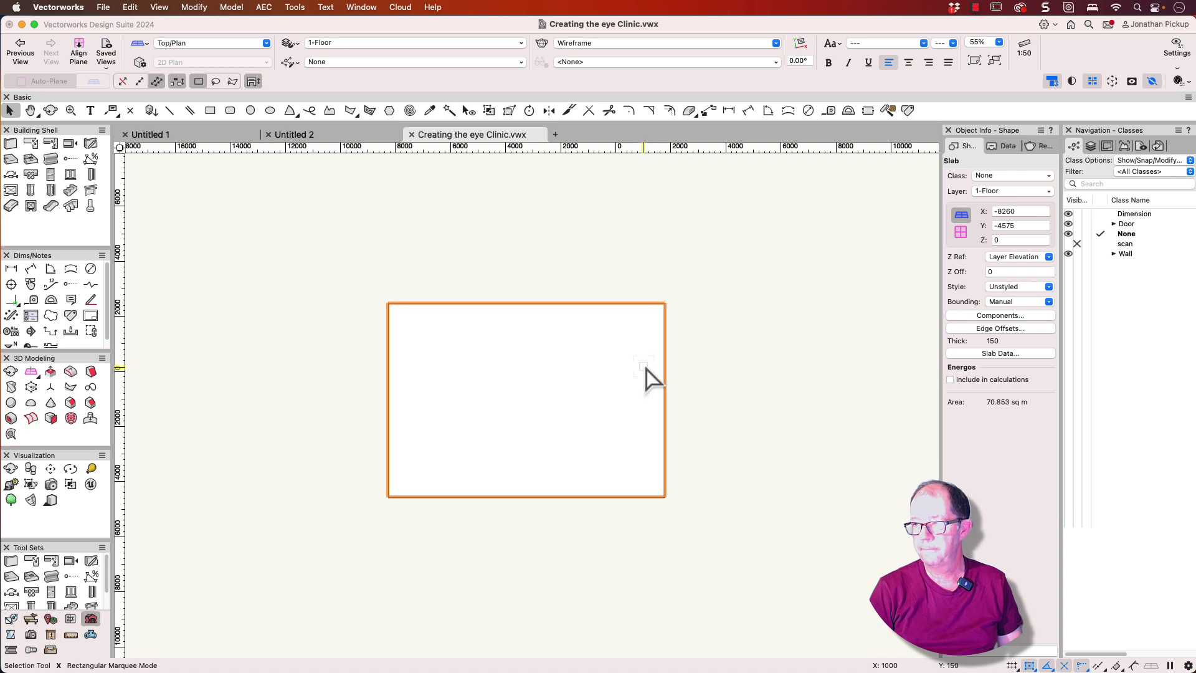
# - Check the floor slab's components and send the slab to the back, behind the walls
pyautogui.click(1077, 243)
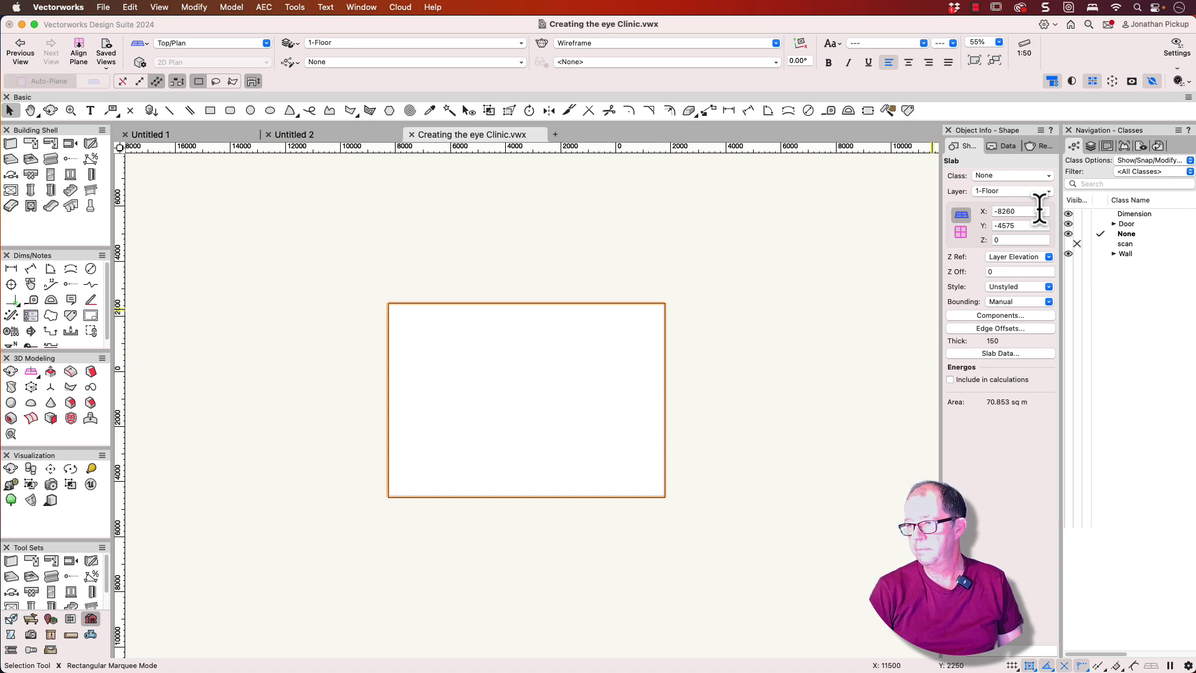
pyautogui.click(1001, 315)
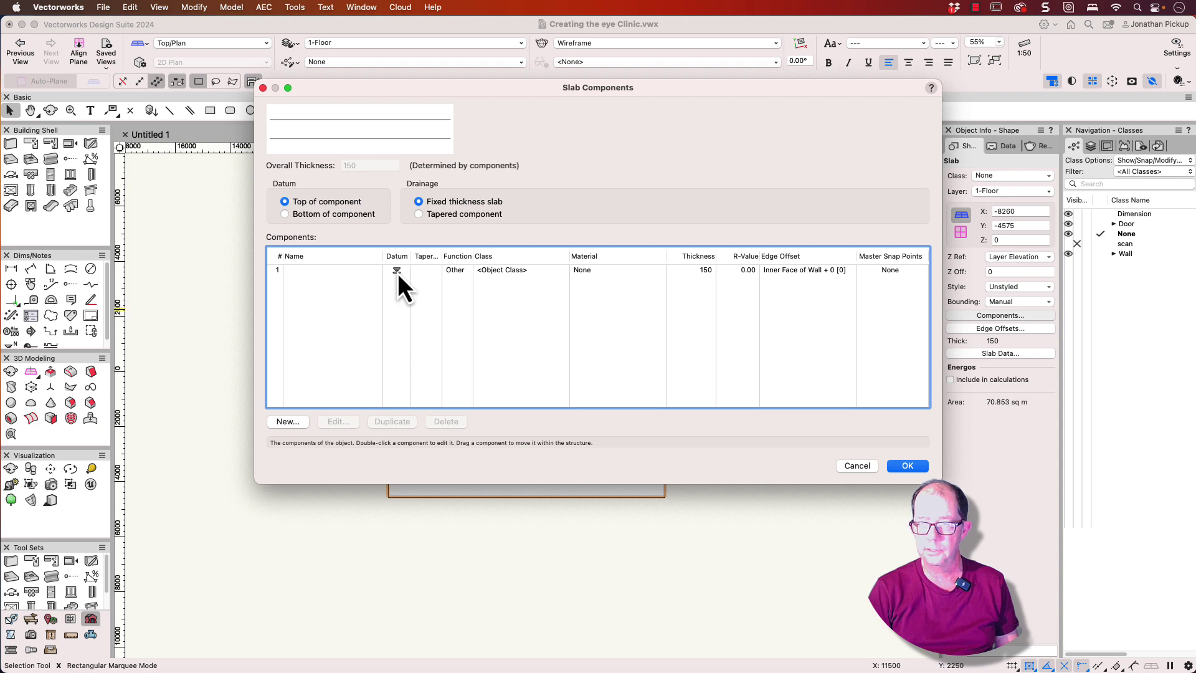
pyautogui.click(908, 465)
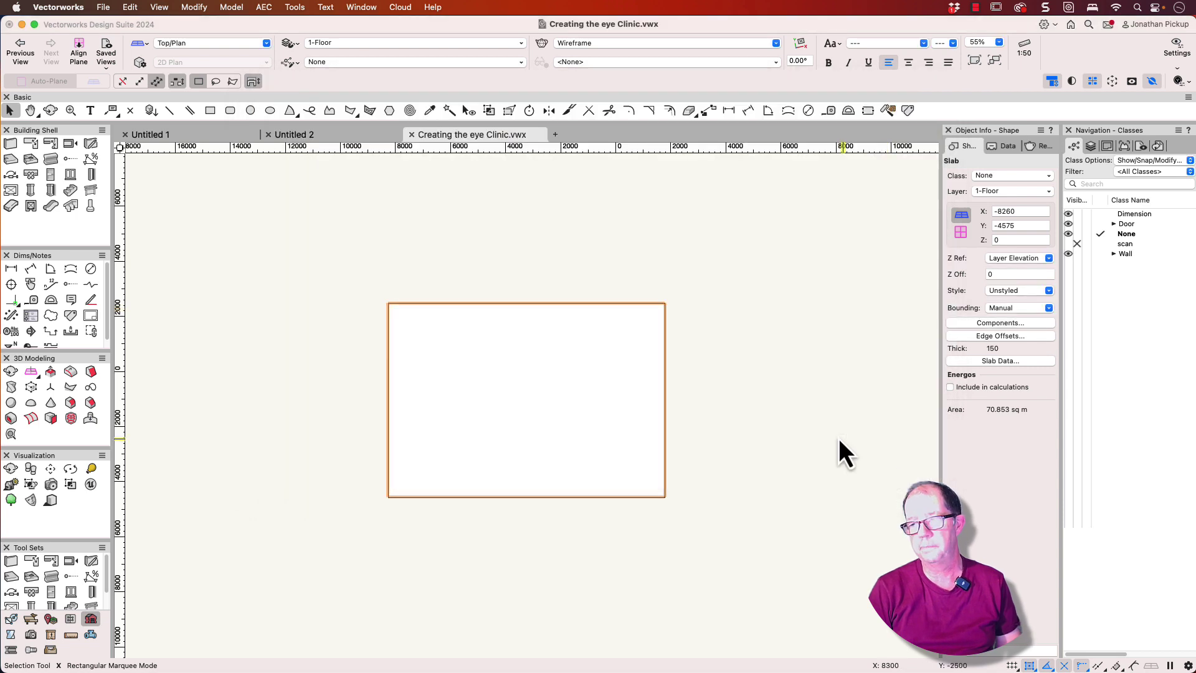
pyautogui.rightClick(602, 341)
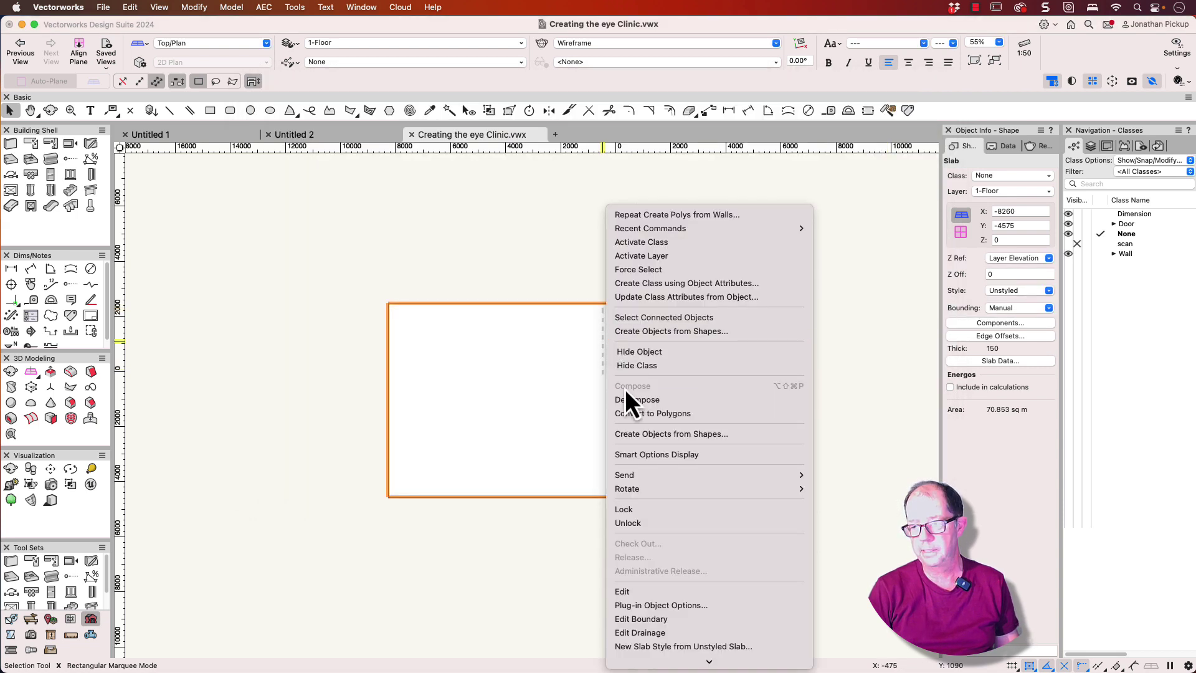
pyautogui.moveTo(635, 475)
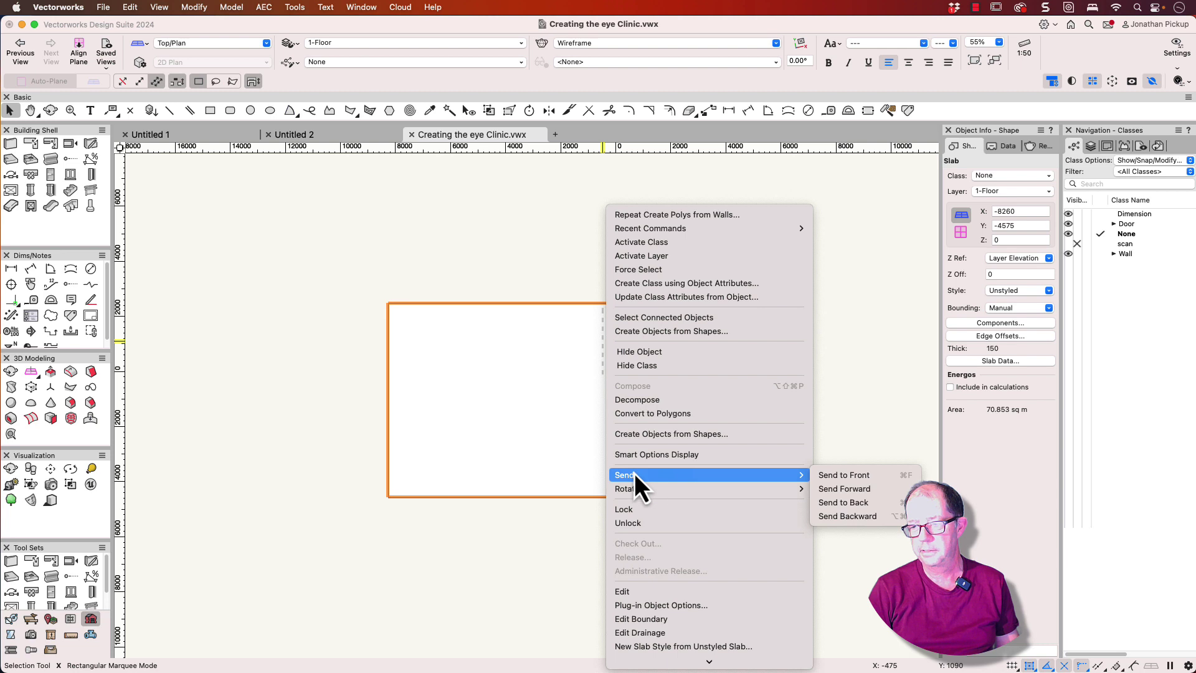
pyautogui.click(859, 503)
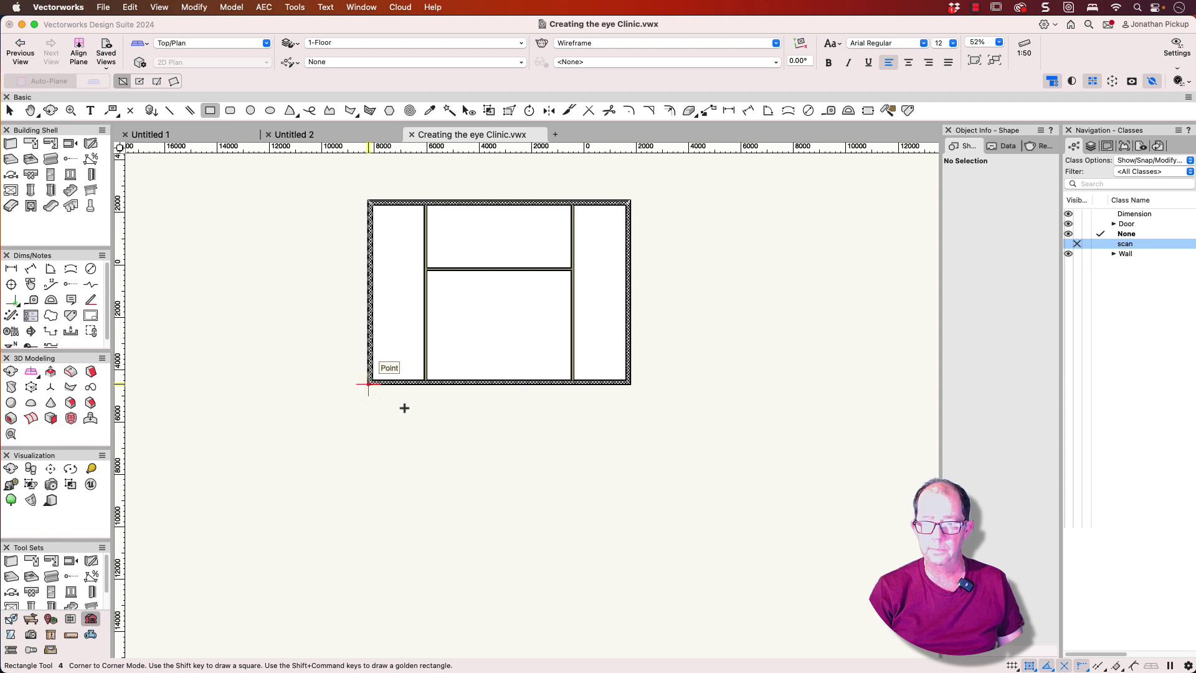
# - Draw a verandah rectangle 10000 wide and 2000 deep along the outer face of the front wall, starting from its corner
pyautogui.click(368, 385)
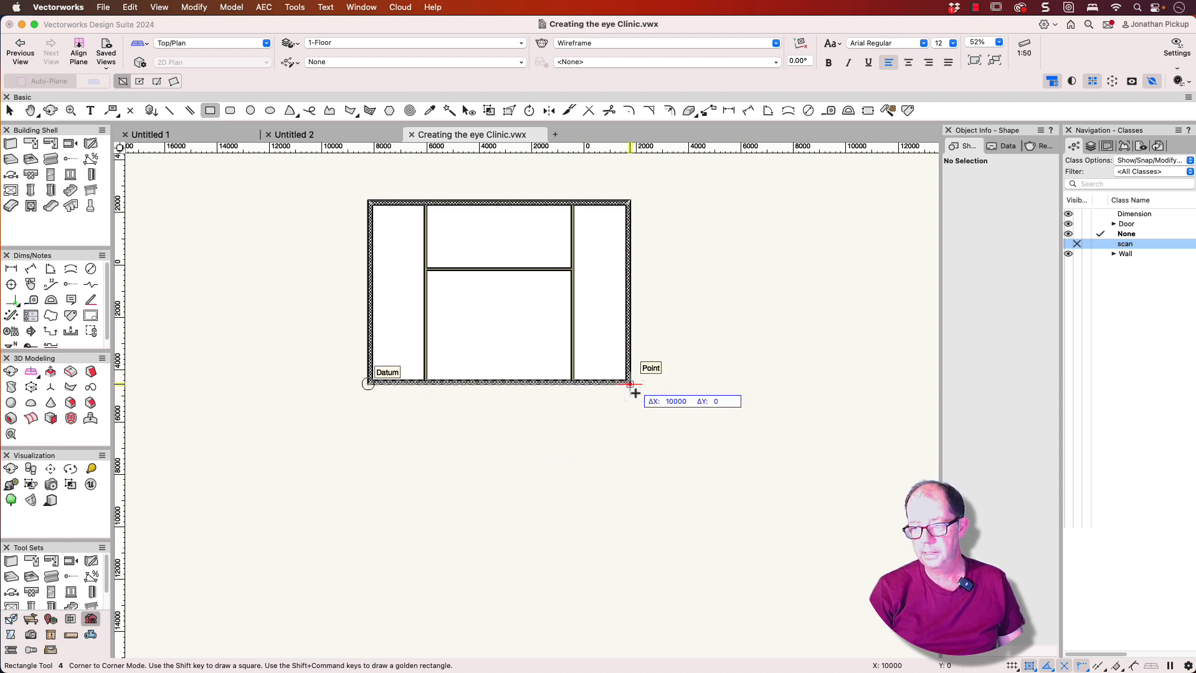
pyautogui.press('Tab')
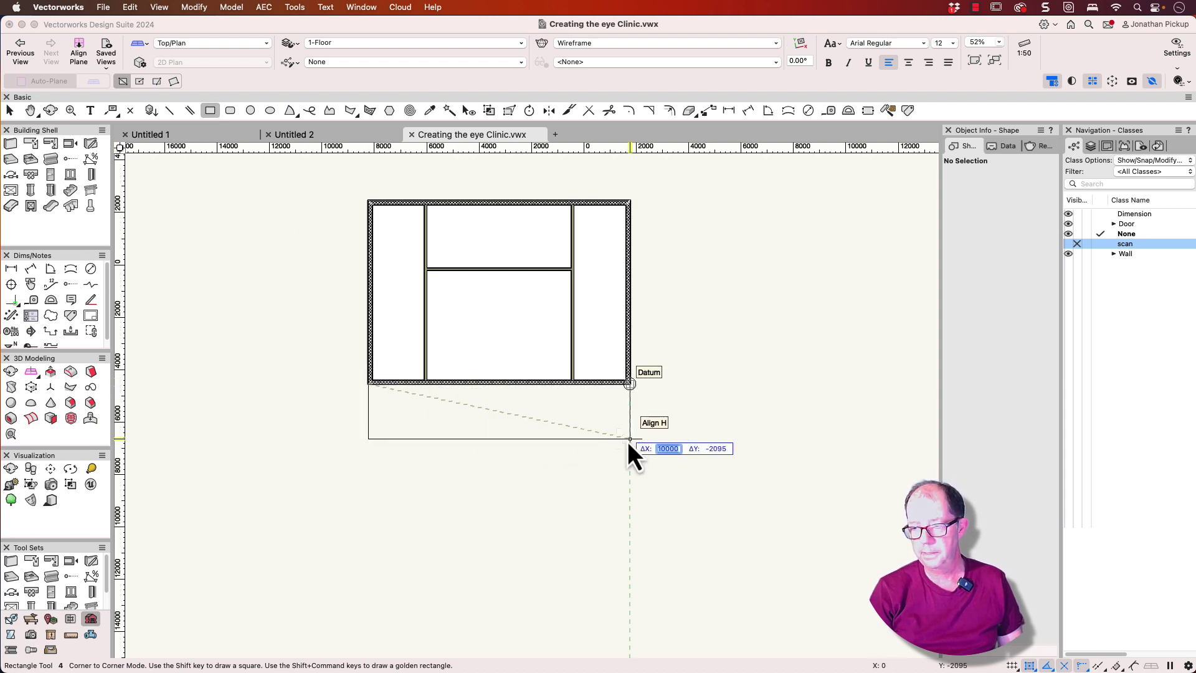
pyautogui.press('Tab')
pyautogui.write('-2')
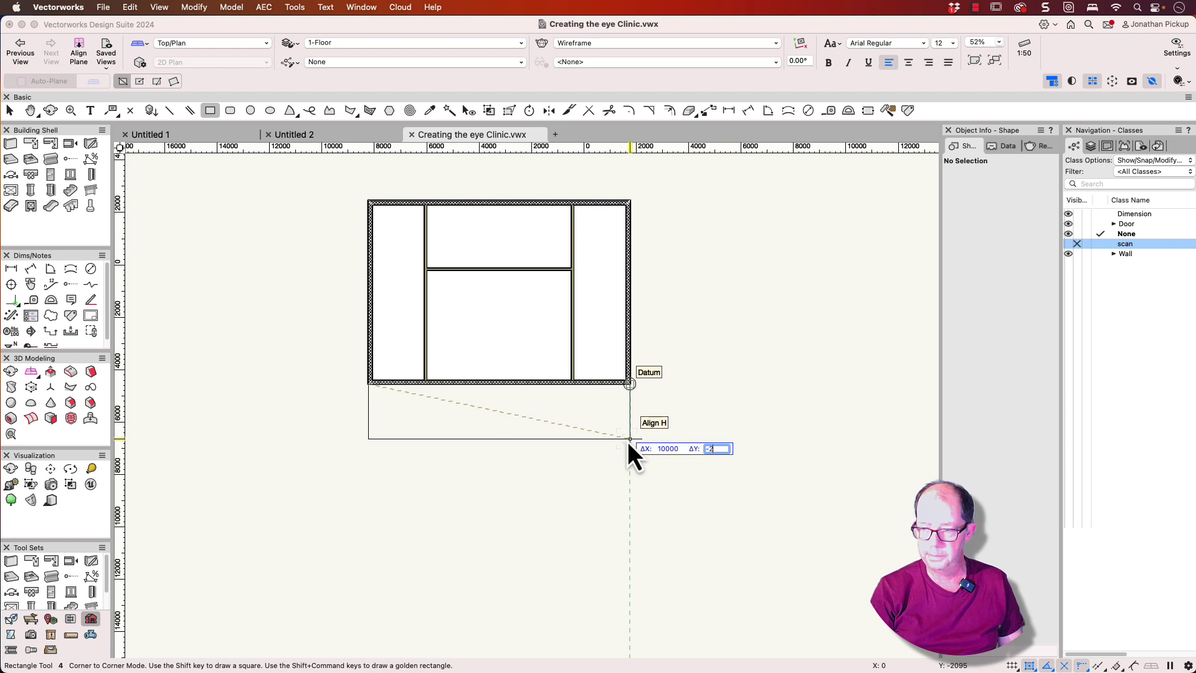
pyautogui.write('000')
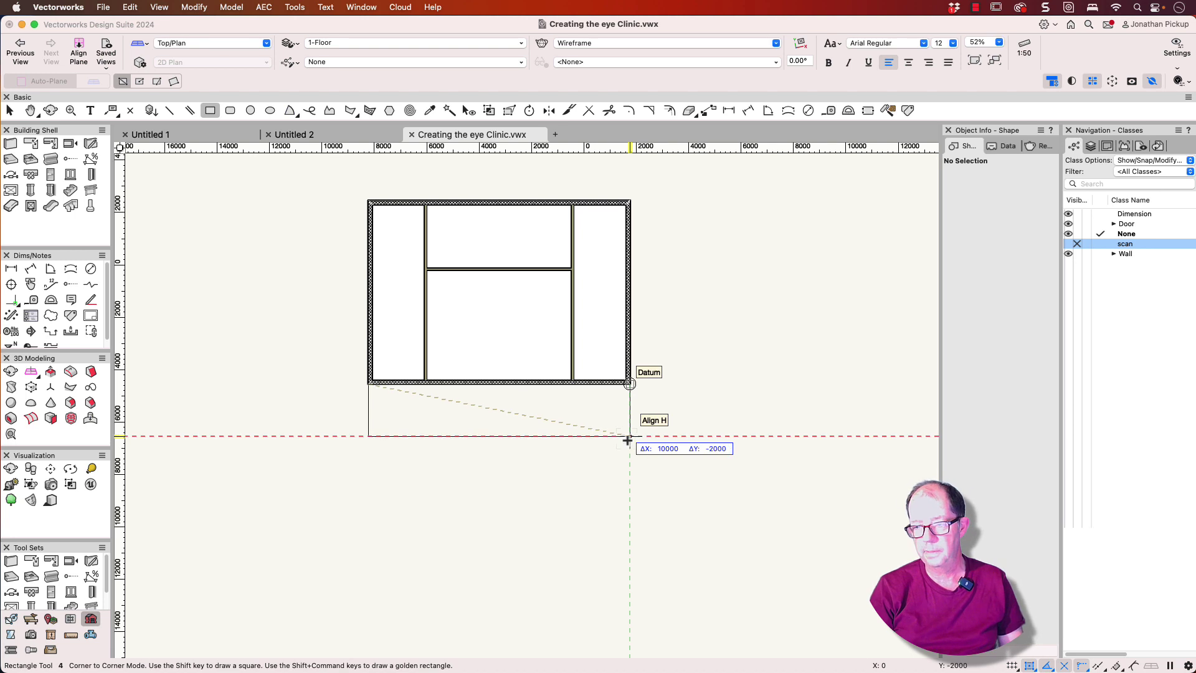
pyautogui.press('Return')
pyautogui.press('x')
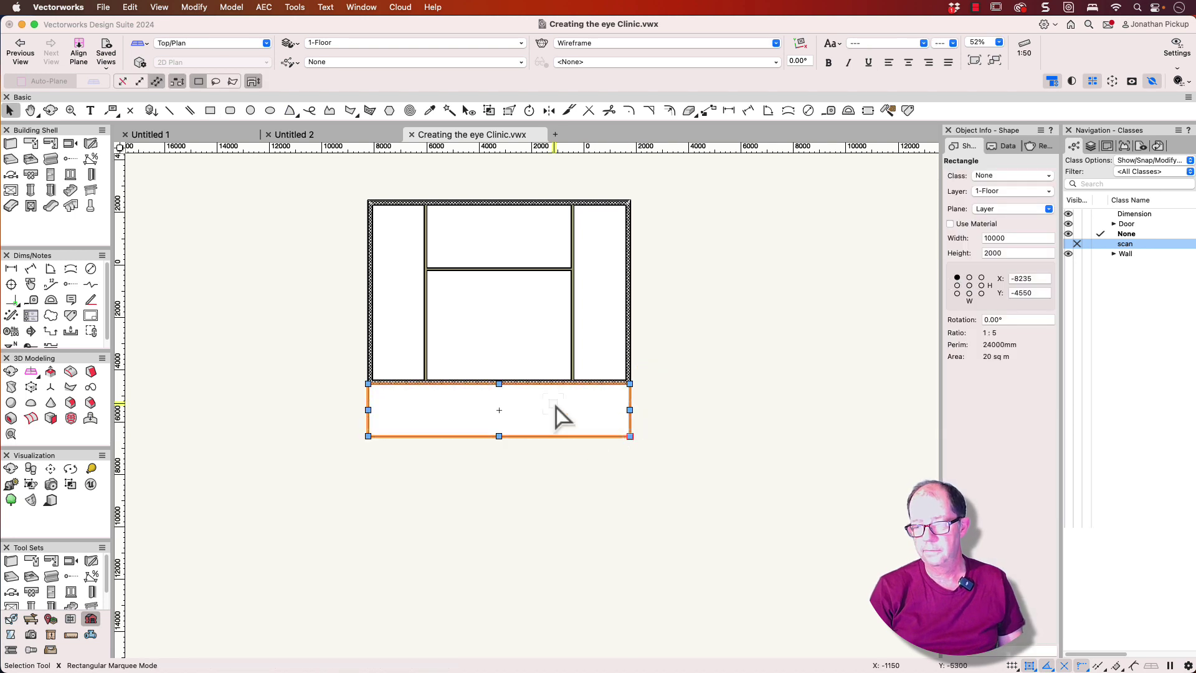
# - Create a slab from the verandah rectangle, deleting the source shape
pyautogui.rightClick(556, 406)
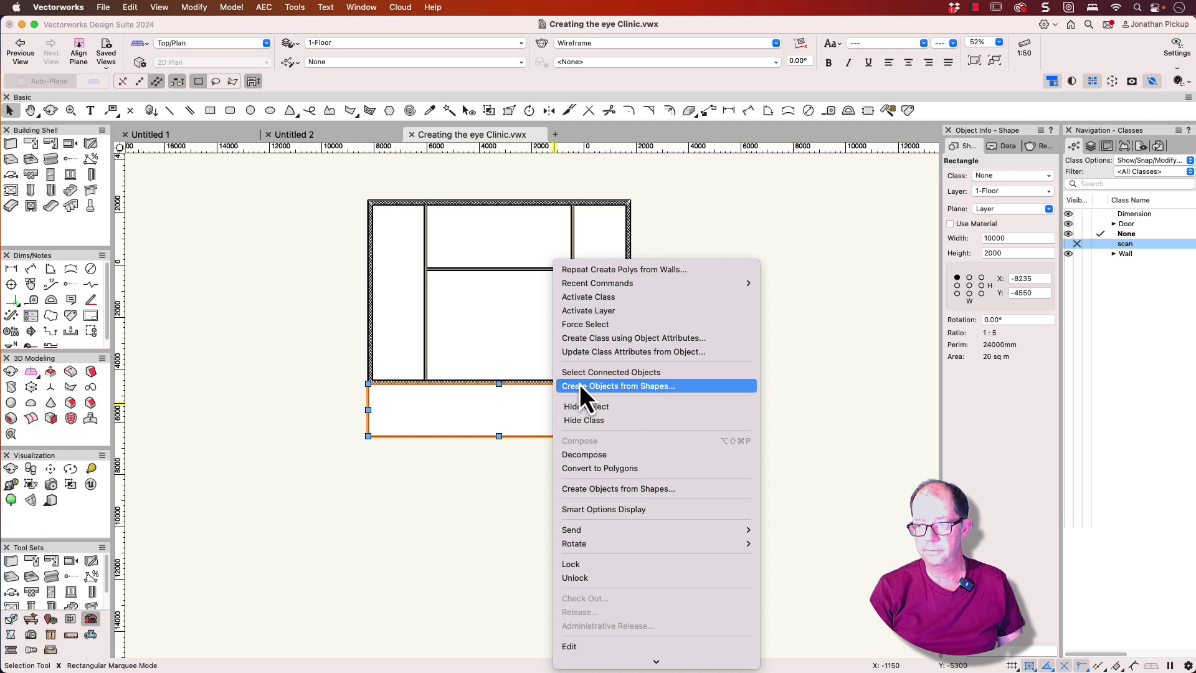
pyautogui.click(580, 385)
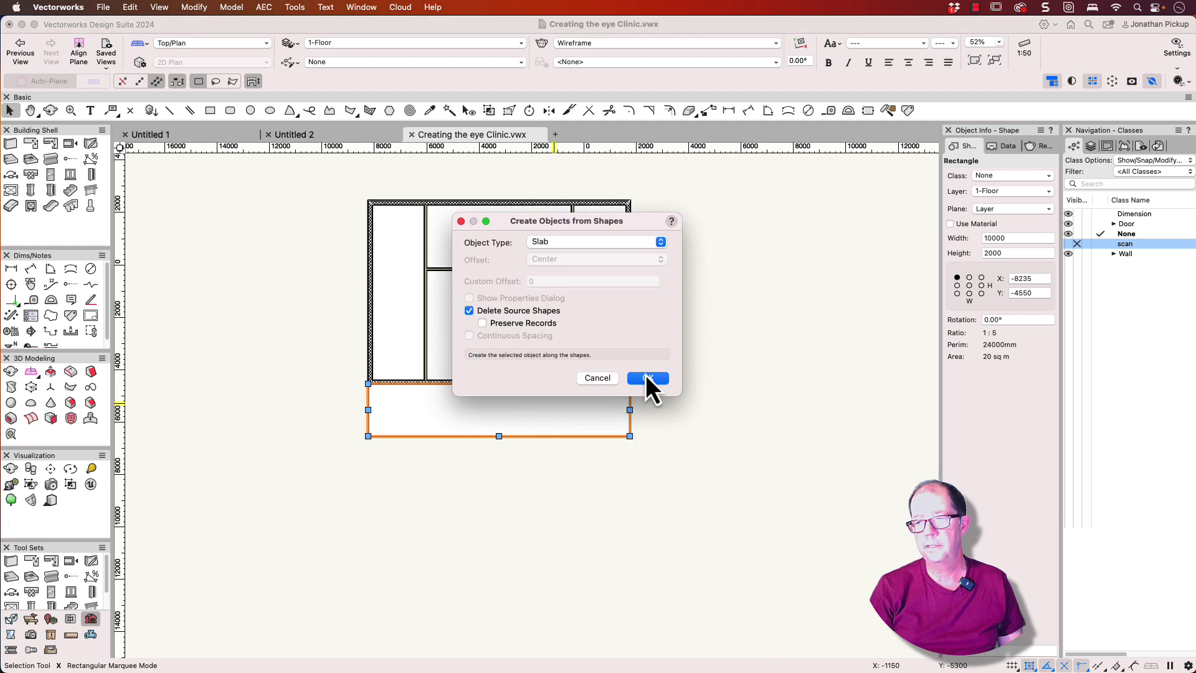
pyautogui.click(648, 378)
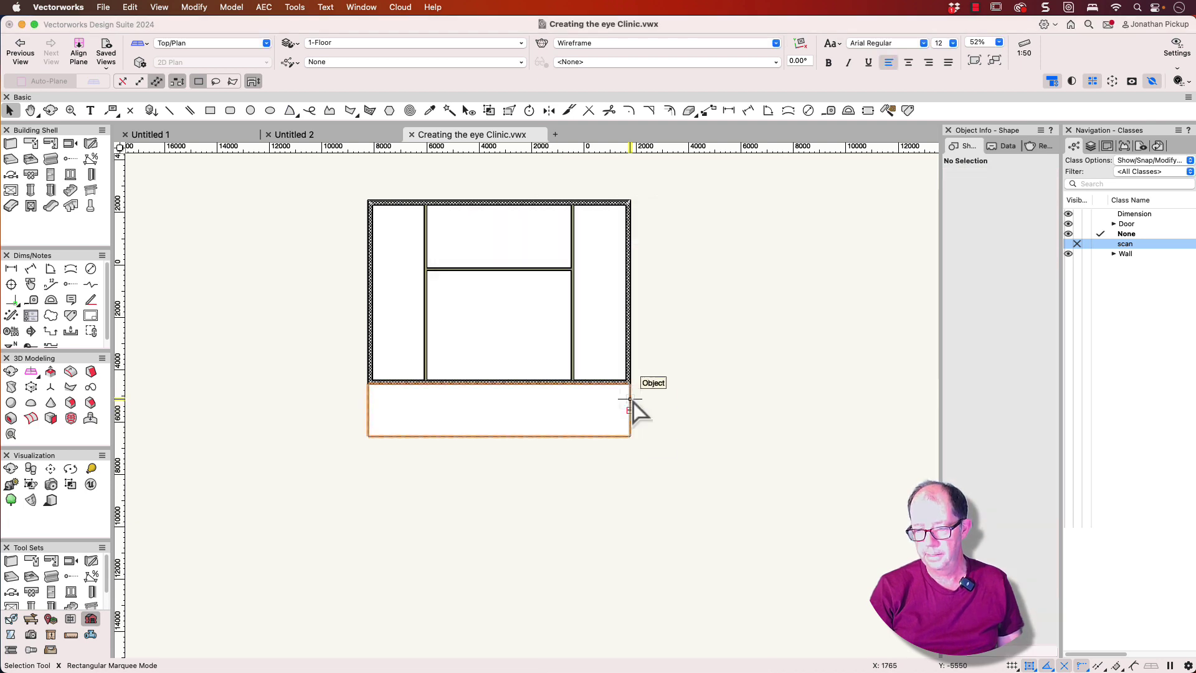
# - In a 3D perspective view, lower the verandah slab by setting its Z value to -100
pyautogui.hotkey('shift', 'c')
pyautogui.moveTo(619, 405); pyautogui.dragTo(652, 307)
pyautogui.keyDown('super'); pyautogui.moveTo(620, 405); pyautogui.dragTo(349, 113, button='middle'); pyautogui.keyUp('super')
pyautogui.click(544, 402)
pyautogui.click(991, 240)
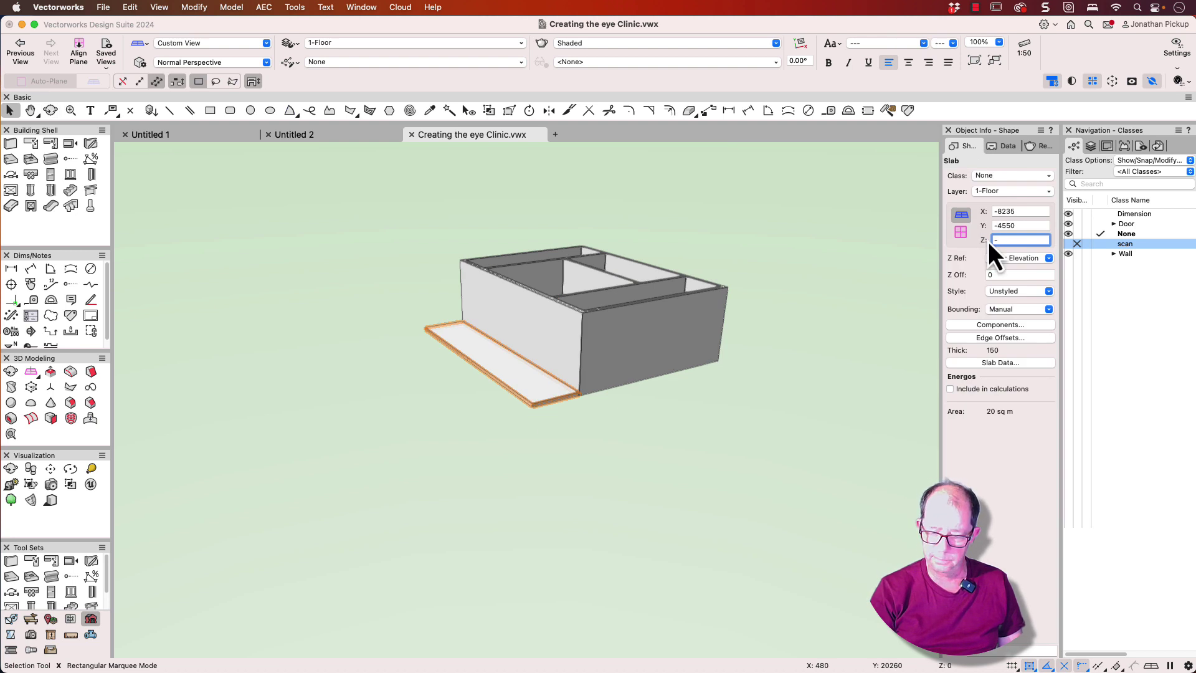
pyautogui.write('-100')
pyautogui.press('Return')
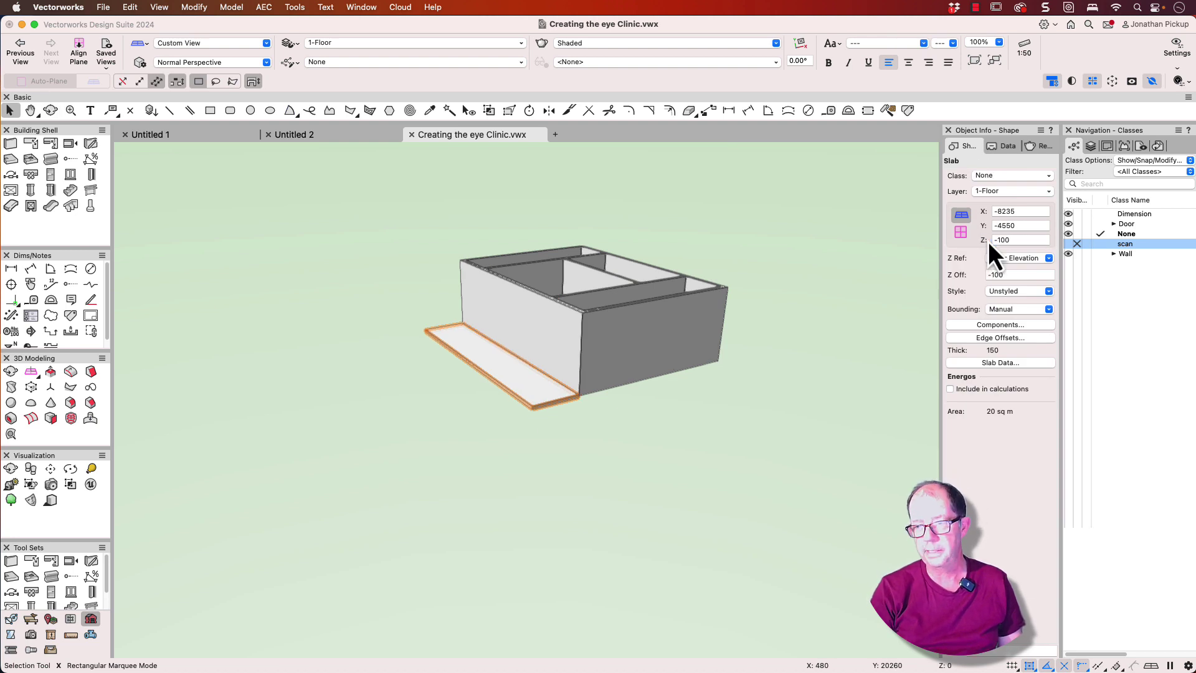
pyautogui.keyDown('super'); pyautogui.moveTo(413, 373); pyautogui.dragTo(626, 426, button='middle'); pyautogui.keyUp('super')
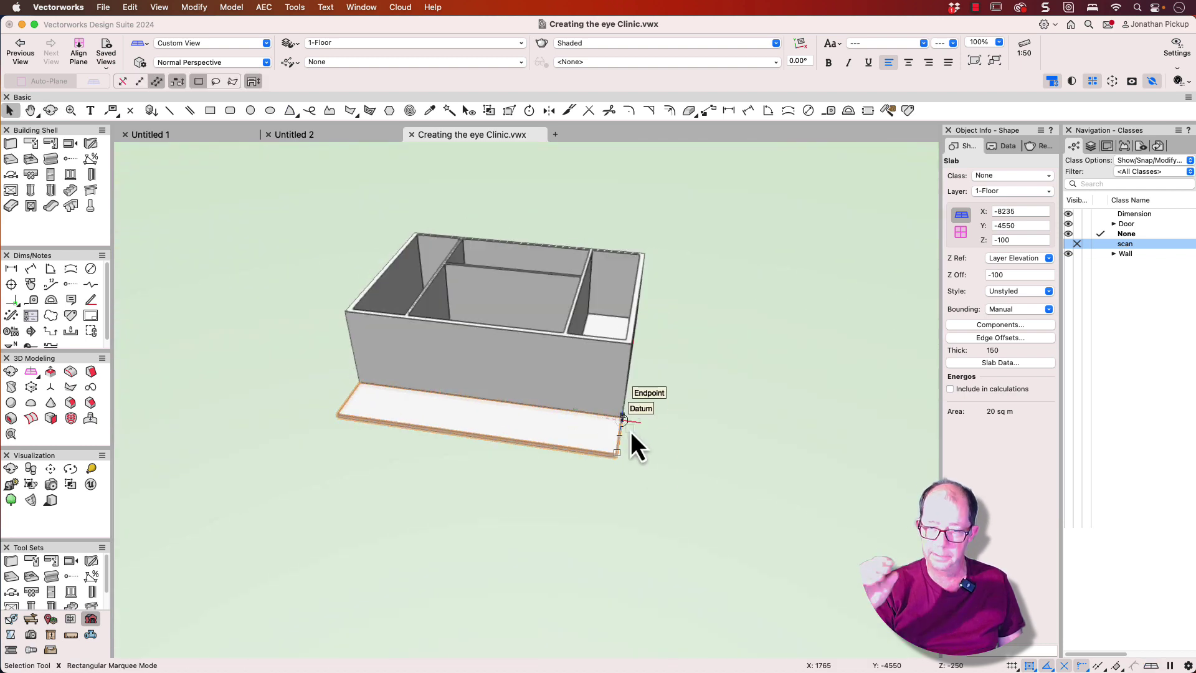
# - Return to the Top/Plan view and draw a 10000 by 2000 rectangle over the verandah slab, corner to corner
pyautogui.press('F5')
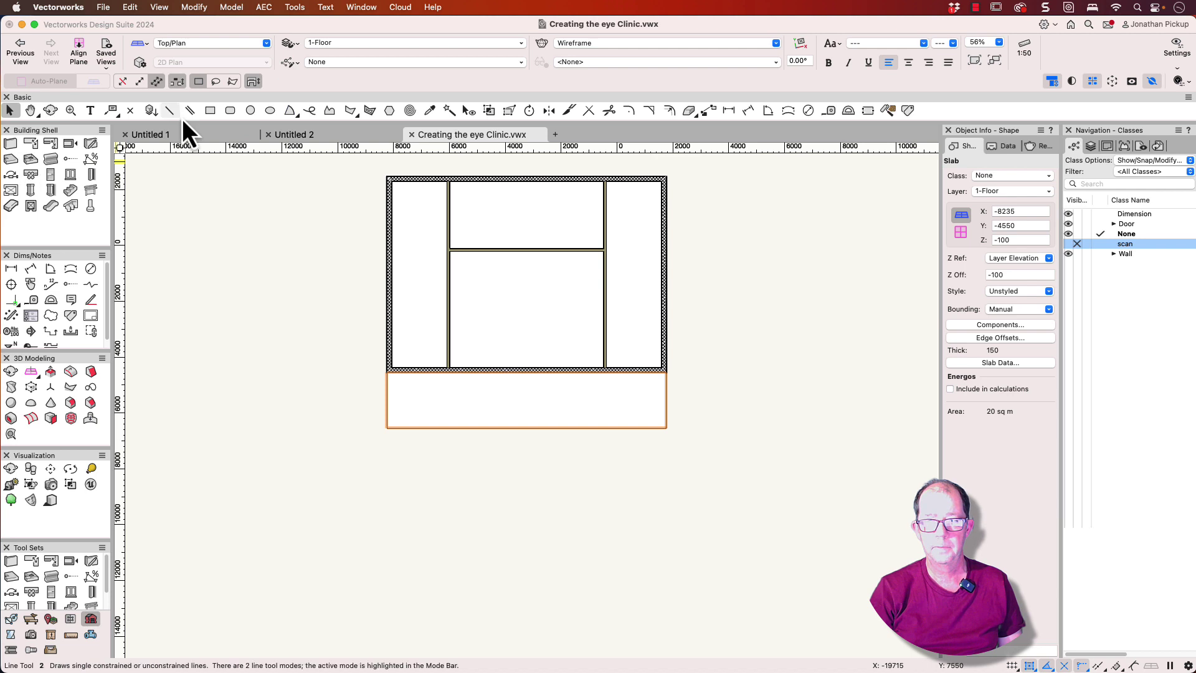
pyautogui.click(212, 112)
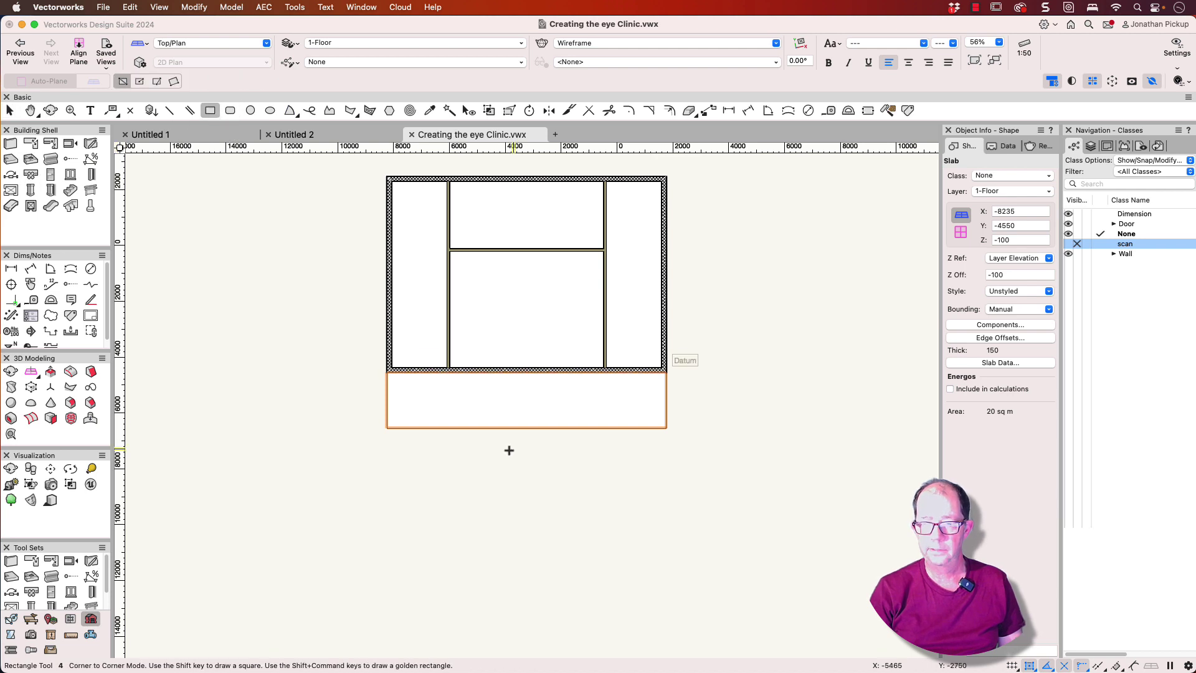
pyautogui.click(381, 375)
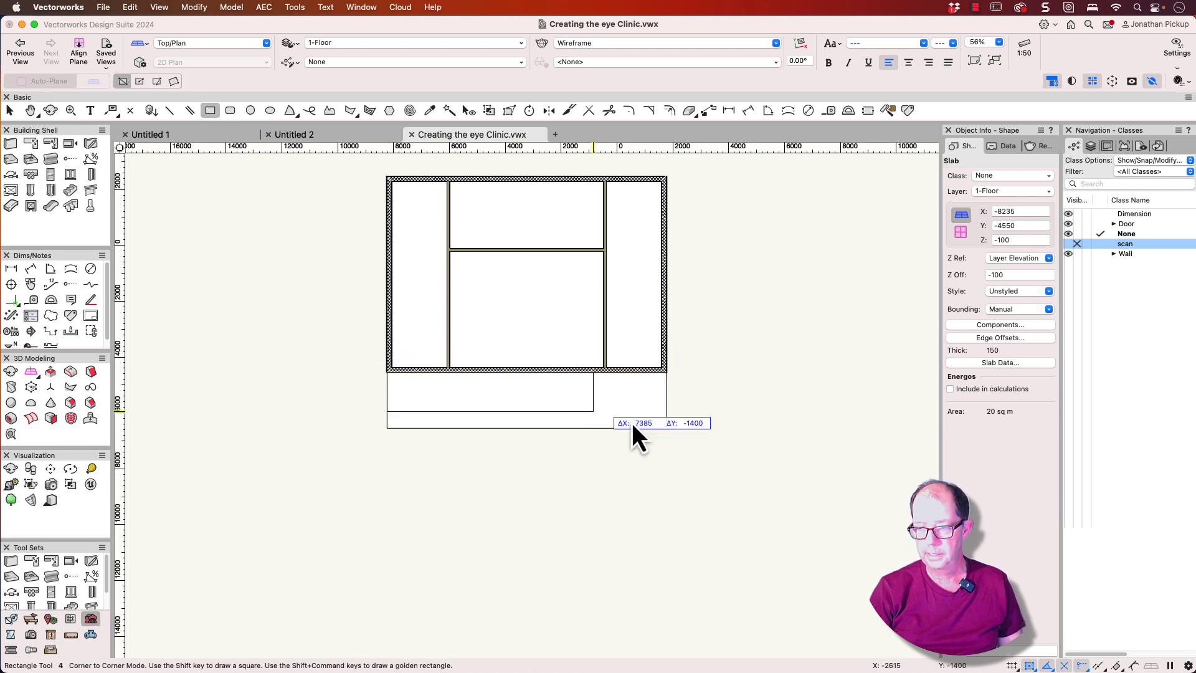
pyautogui.click(666, 430)
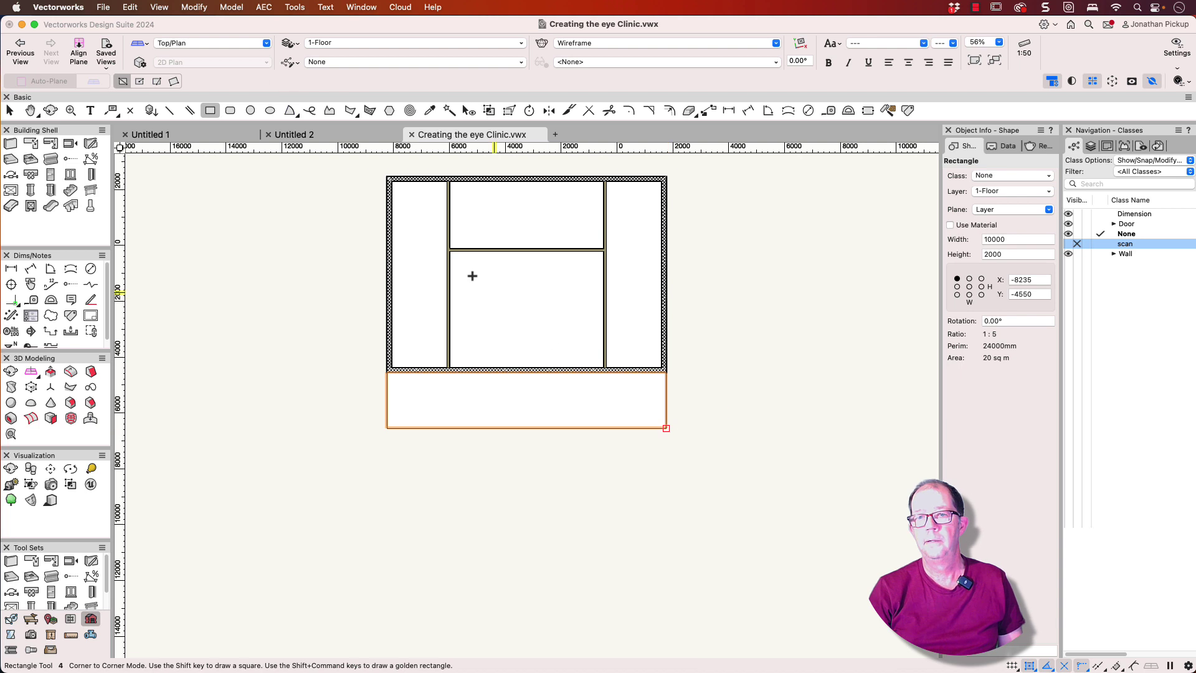
# - Start a roof from the verandah rectangle with a vertical eave cut and a 50 mm eave overhang
pyautogui.click(266, 9)
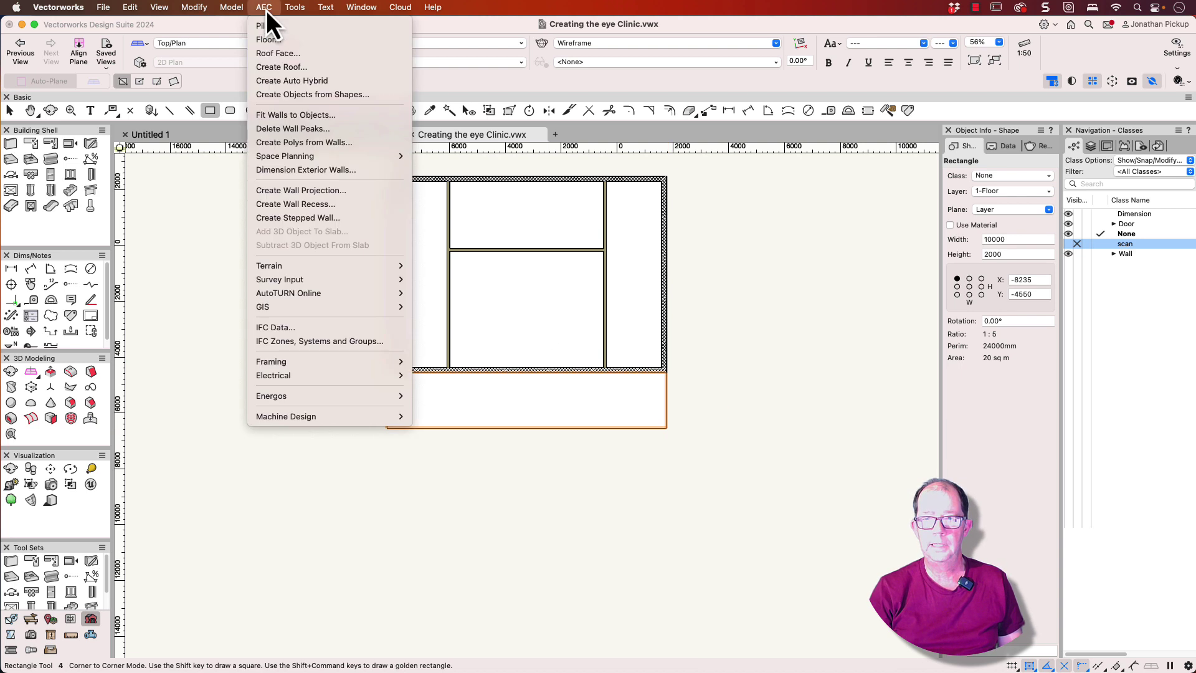
pyautogui.click(262, 66)
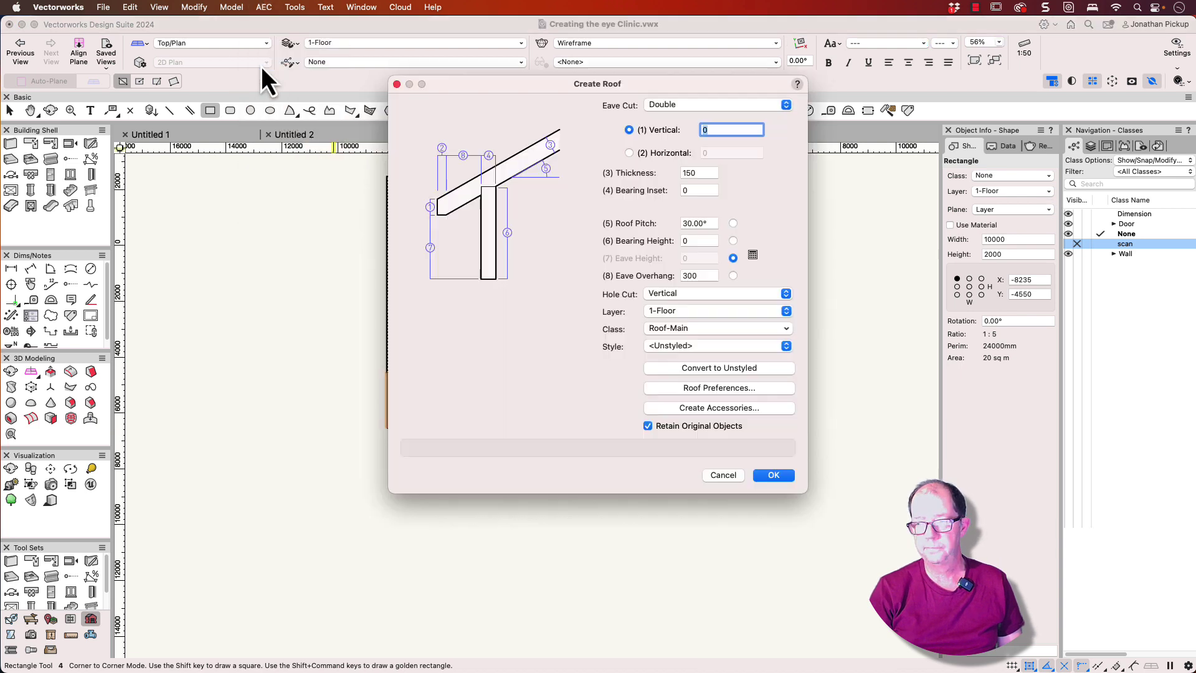
pyautogui.click(679, 109)
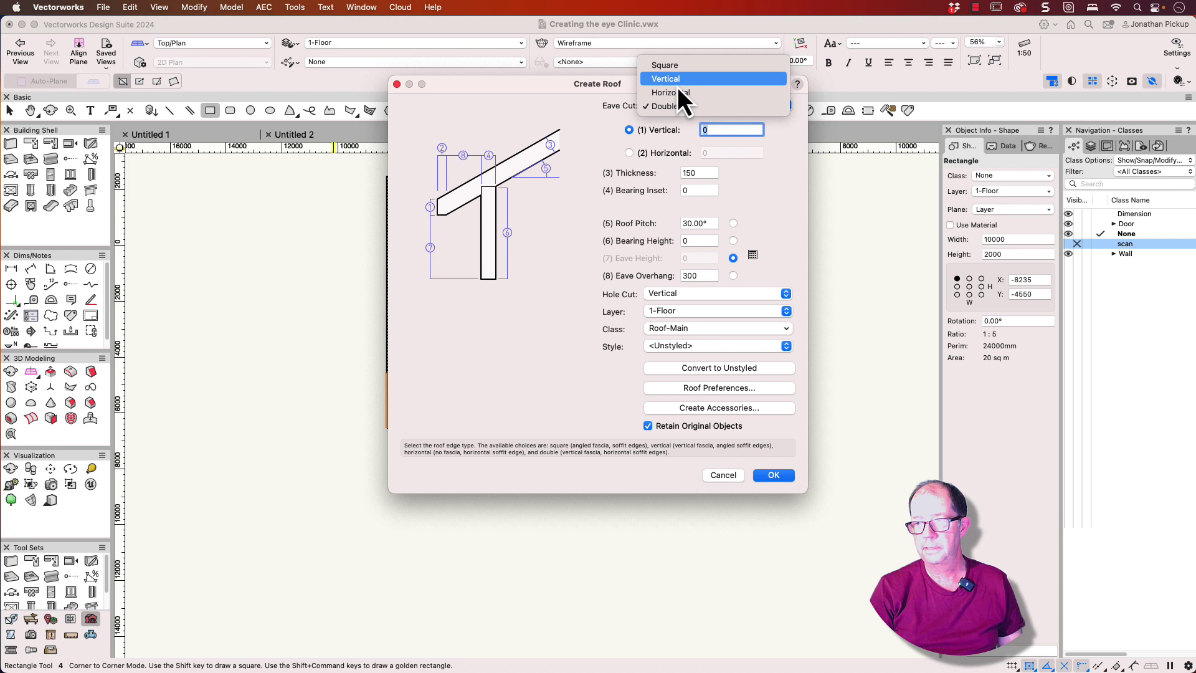
pyautogui.click(677, 84)
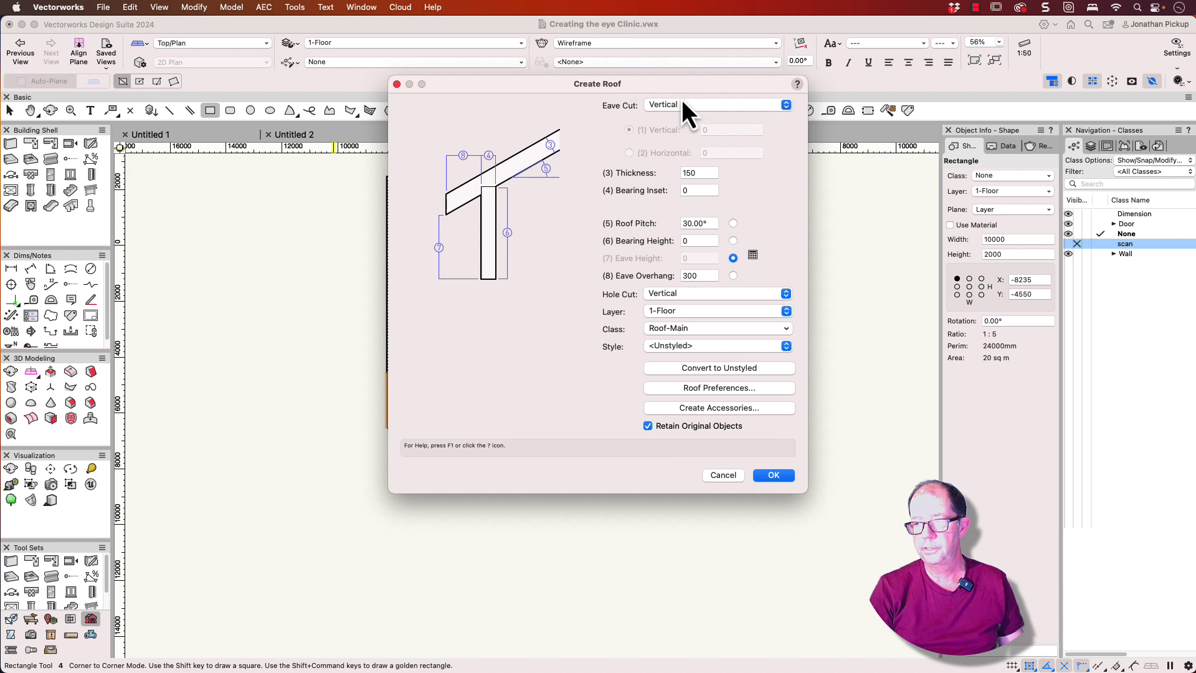
pyautogui.doubleClick(703, 275)
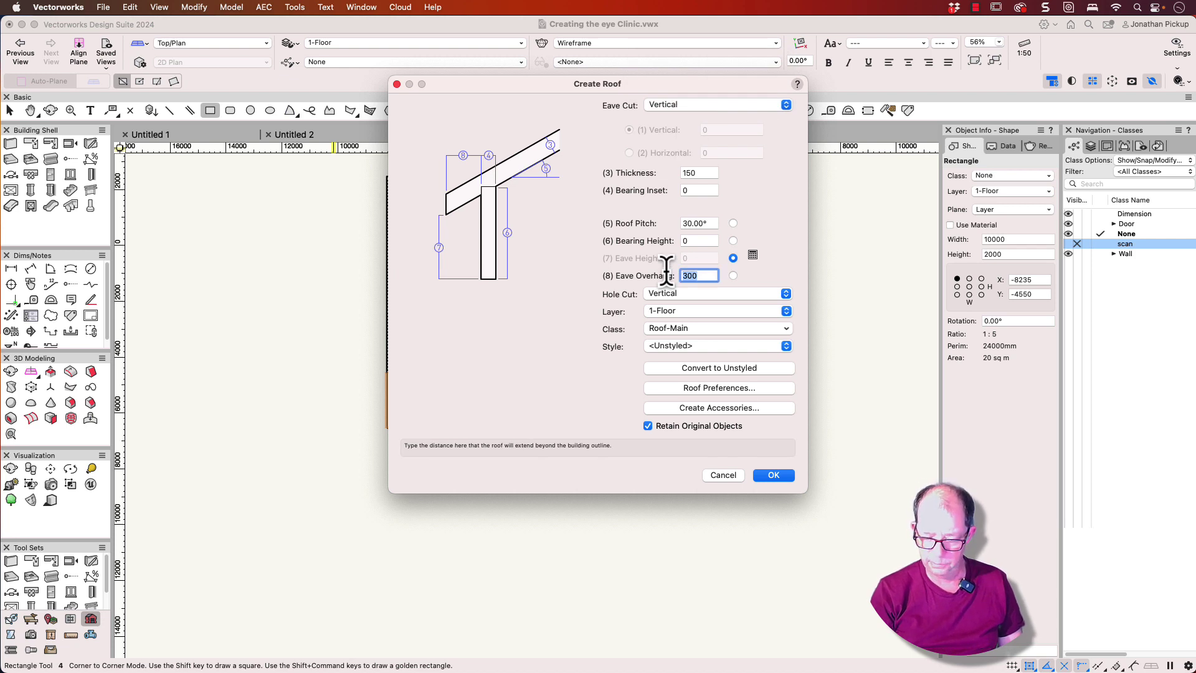
pyautogui.press('Tab')
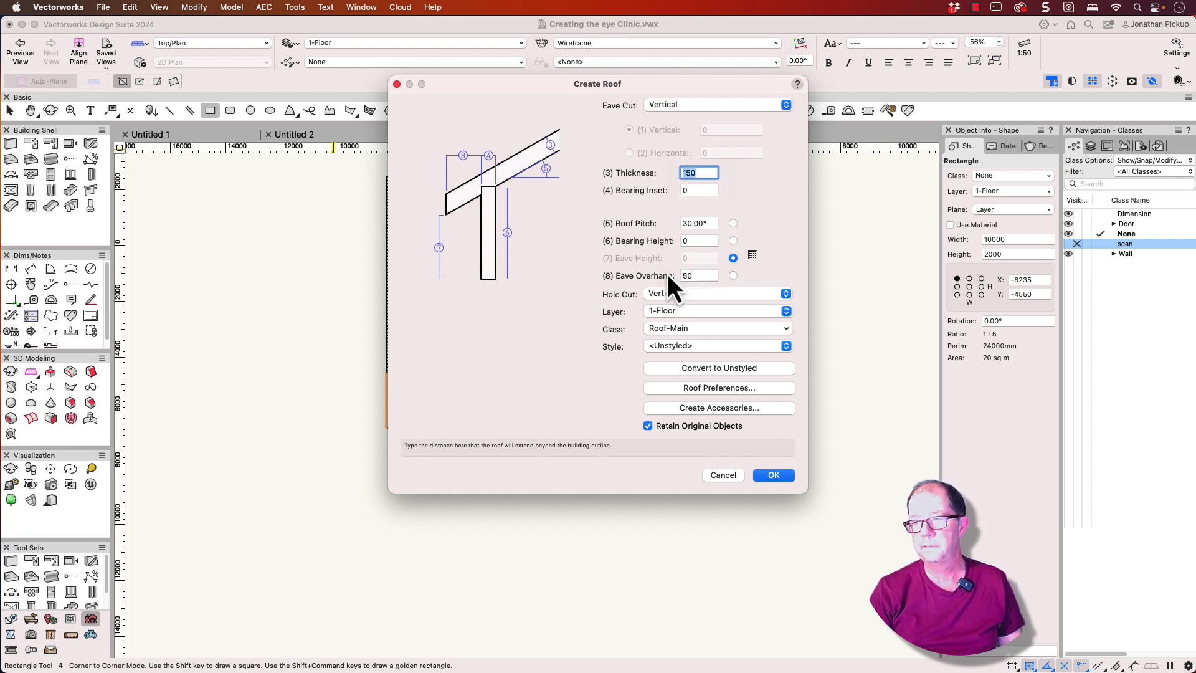
pyautogui.press('Tab')
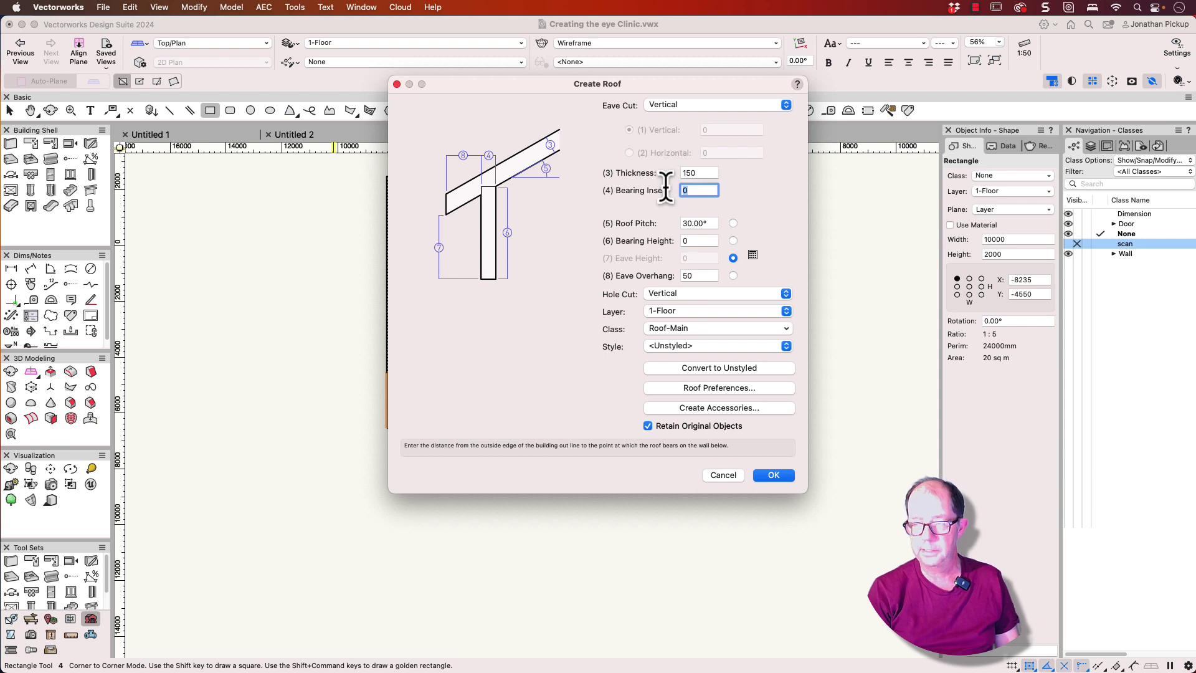
# - Set the verandah roof's pitch to 5° and bearing height to 2100, and create it without retaining the original rectangle
pyautogui.press('Tab')
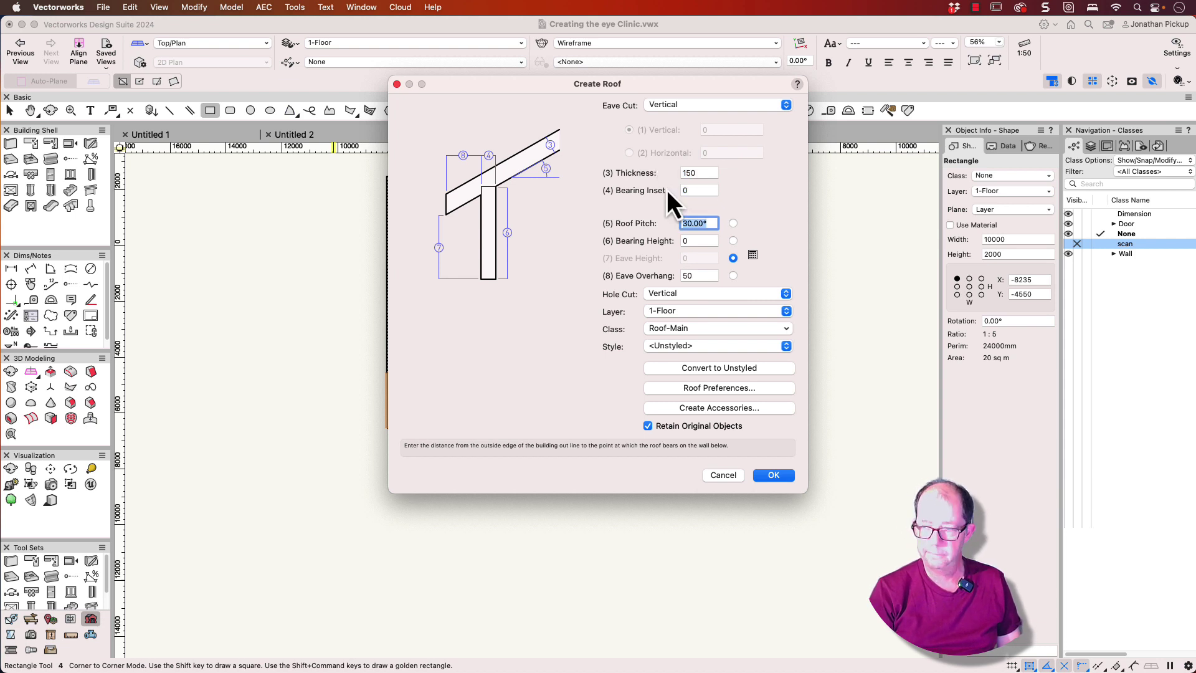
pyautogui.write('5')
pyautogui.press('Tab')
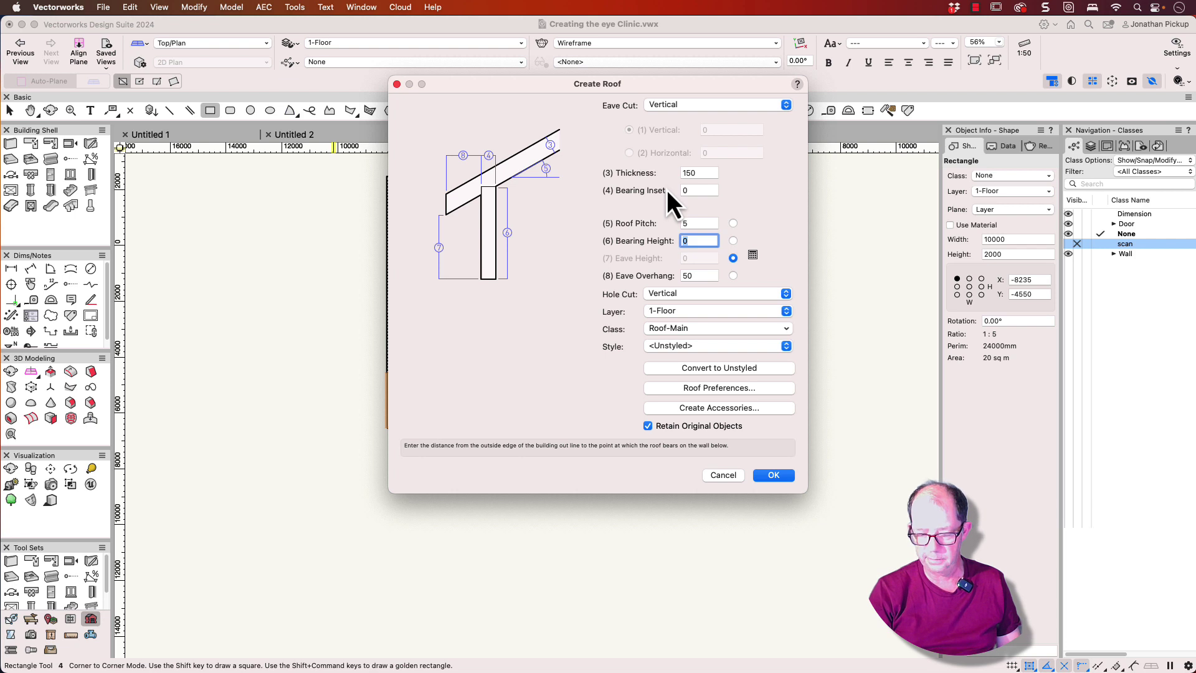
pyautogui.write('2100')
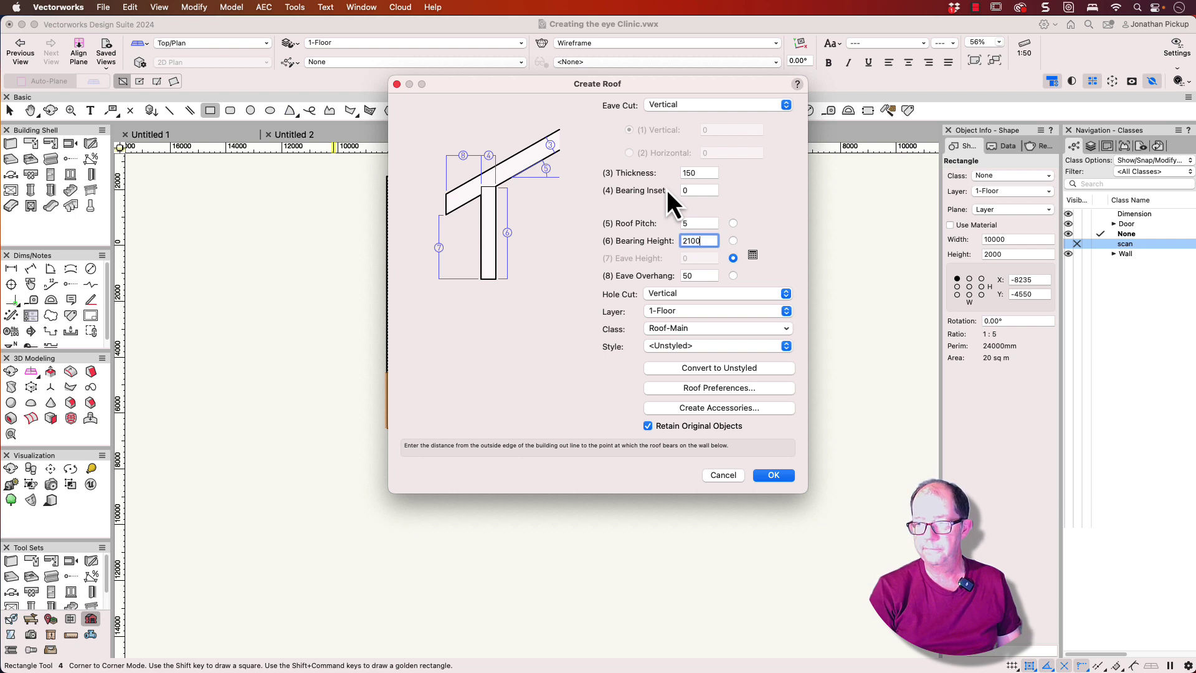
pyautogui.press('Tab')
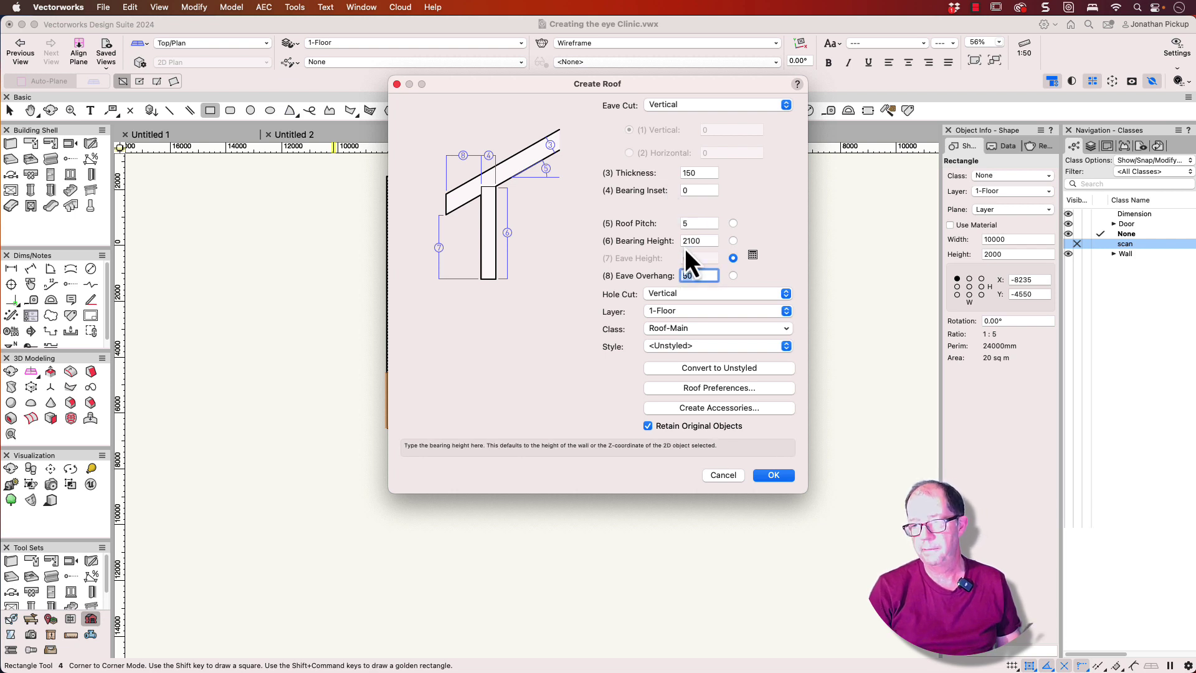
pyautogui.click(728, 428)
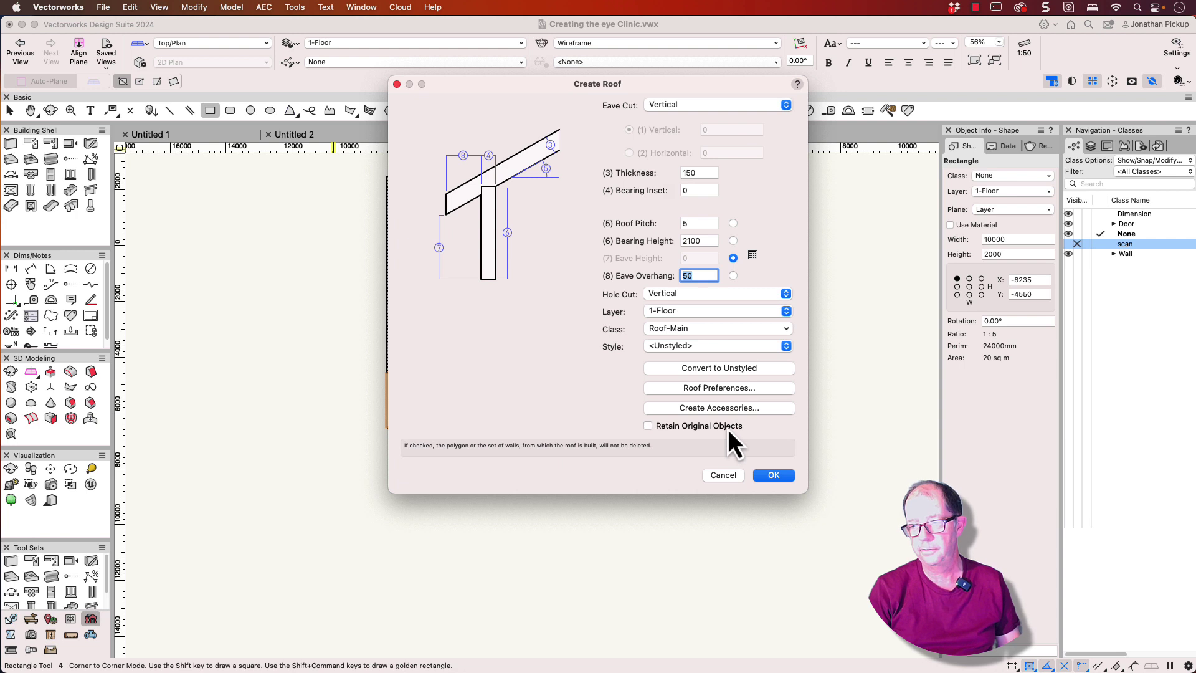
pyautogui.click(776, 478)
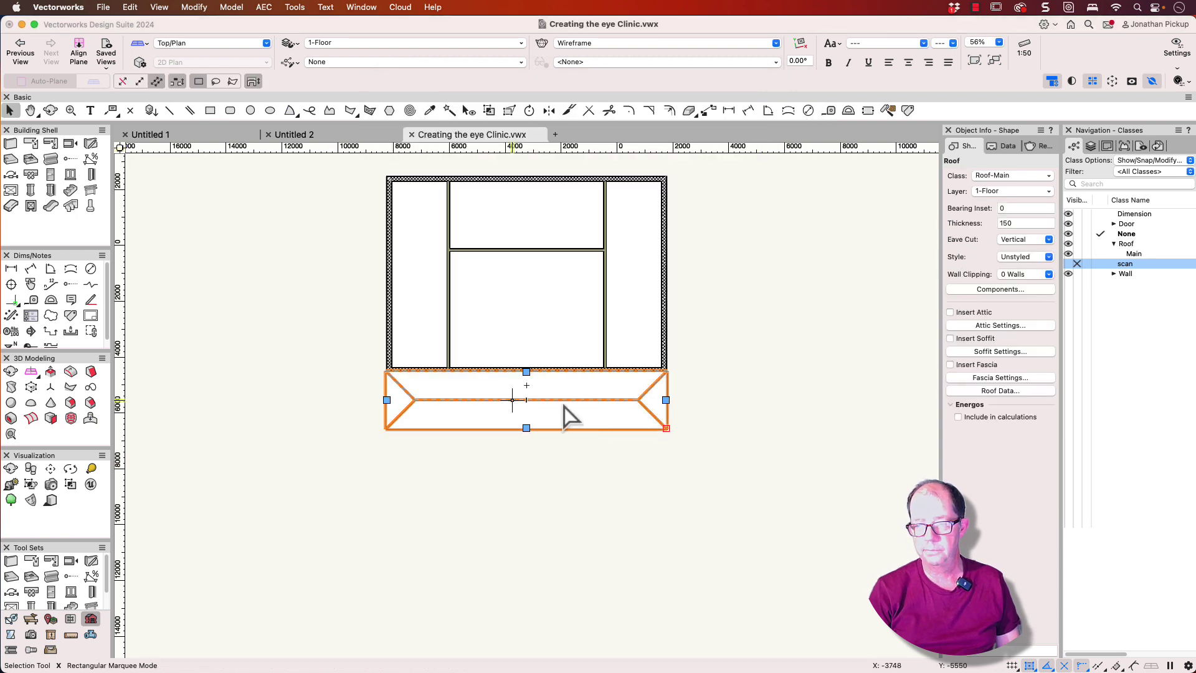
# - Change the verandah roof edge along the clinic's front wall to a gable and check it in a 3D perspective view
pyautogui.doubleClick(527, 375)
pyautogui.click(465, 164)
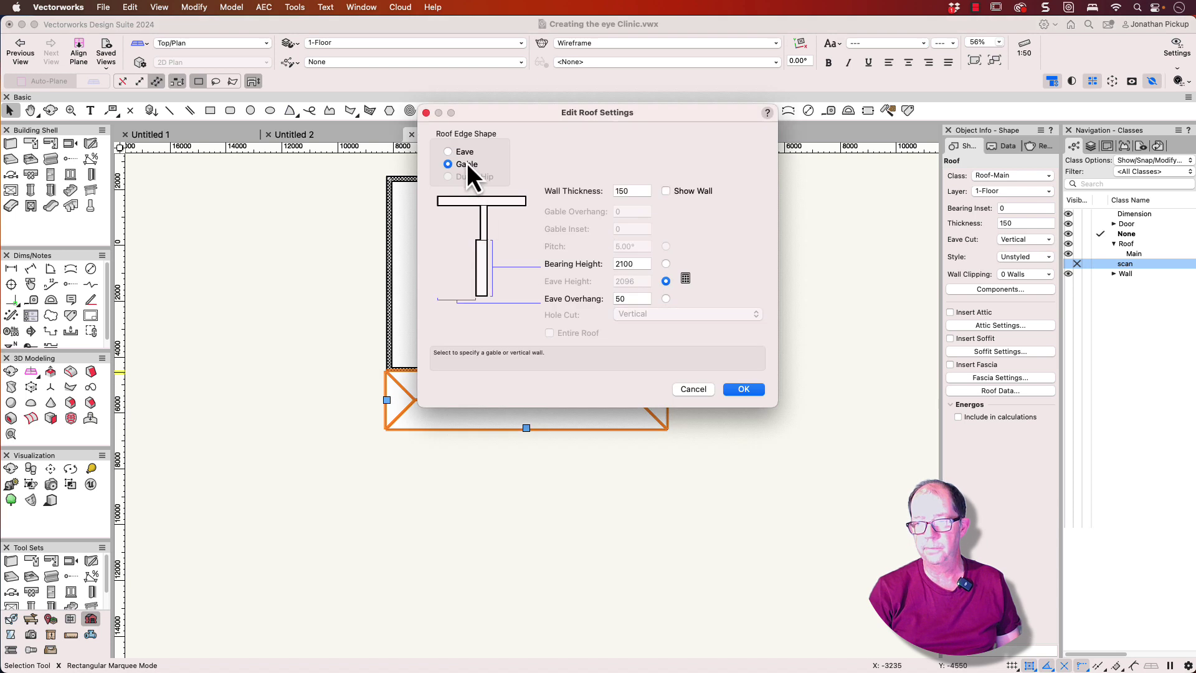
pyautogui.click(744, 389)
pyautogui.hotkey('shift', 'c')
pyautogui.moveTo(686, 434); pyautogui.dragTo(696, 284)
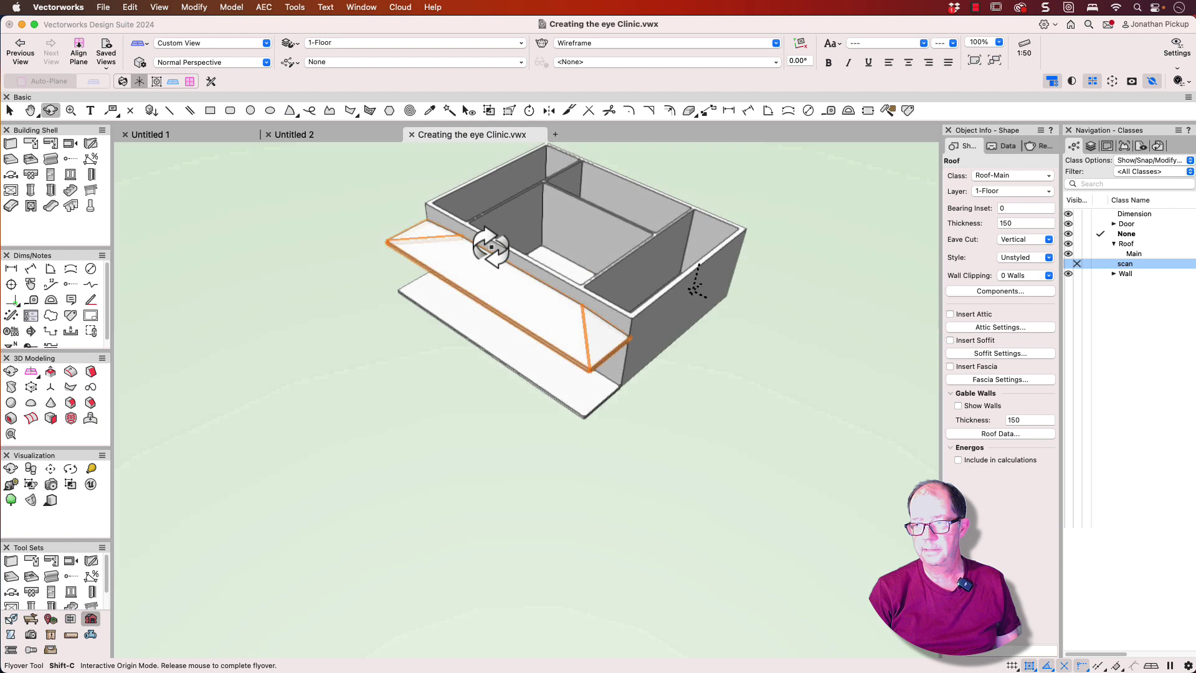
pyautogui.moveTo(491, 248)
pyautogui.mouseDown()
pyautogui.moveTo(420, 179)
pyautogui.moveTo(497, 254)
pyautogui.mouseUp()
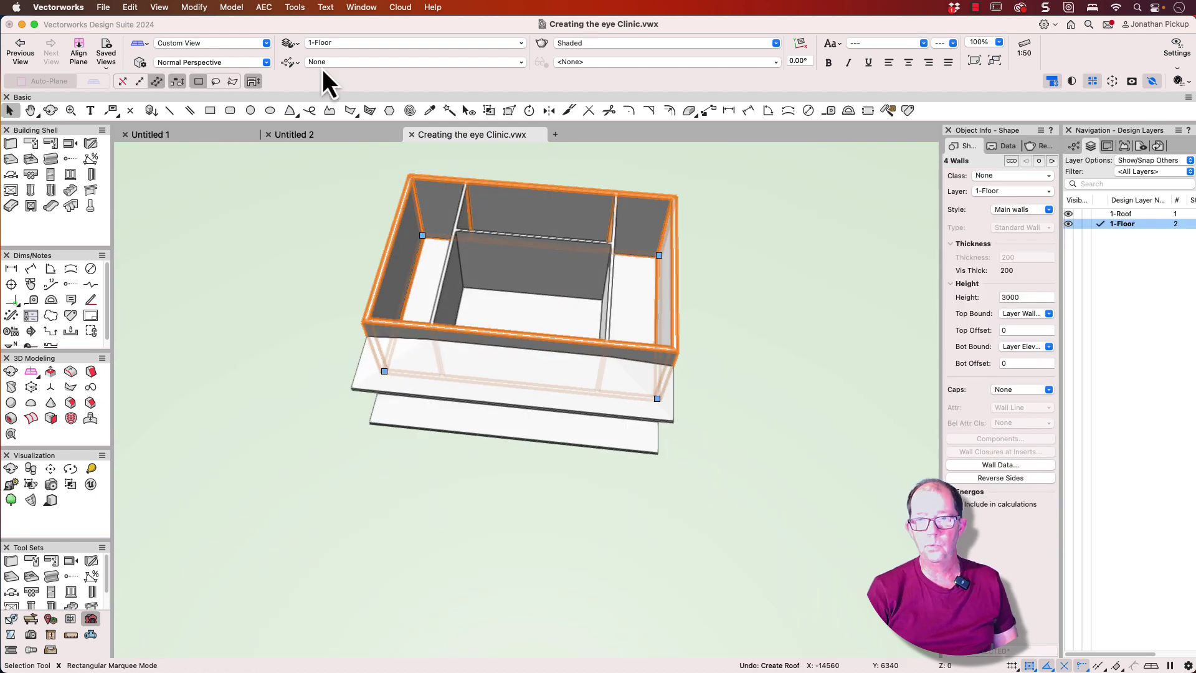
# - Create a roof from the four main walls on the 1-Roof layer, with bearing inset 0 and bearing height 2700
pyautogui.click(267, 12)
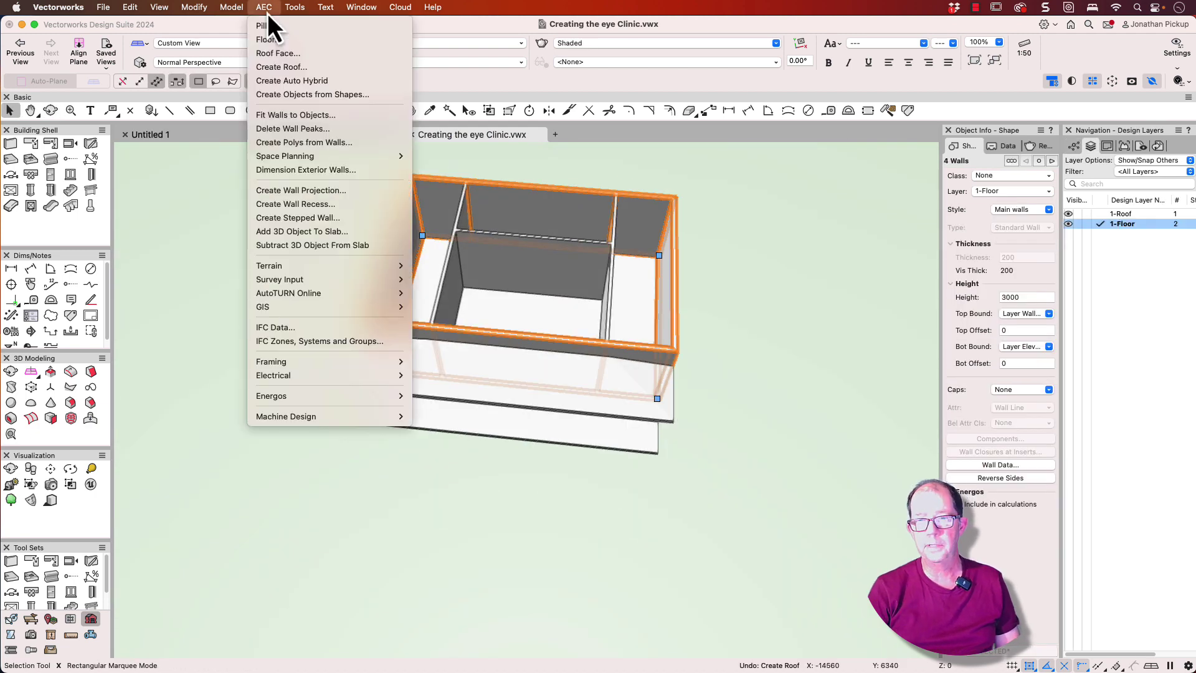
pyautogui.click(271, 67)
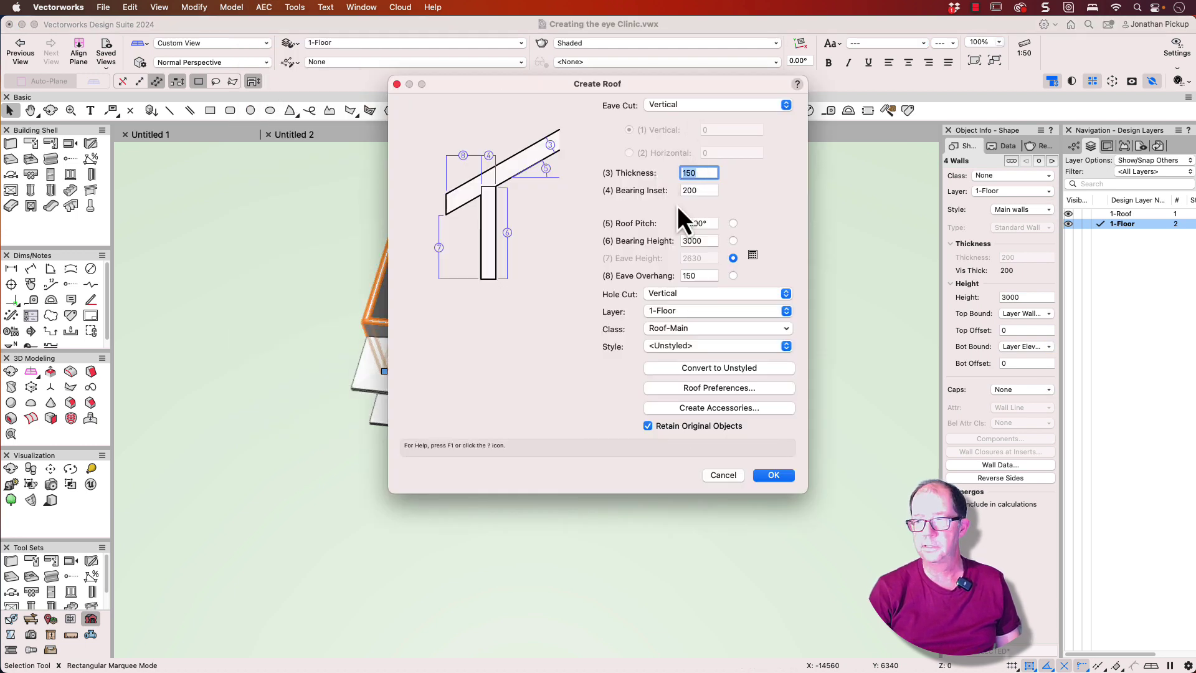
pyautogui.press('Tab')
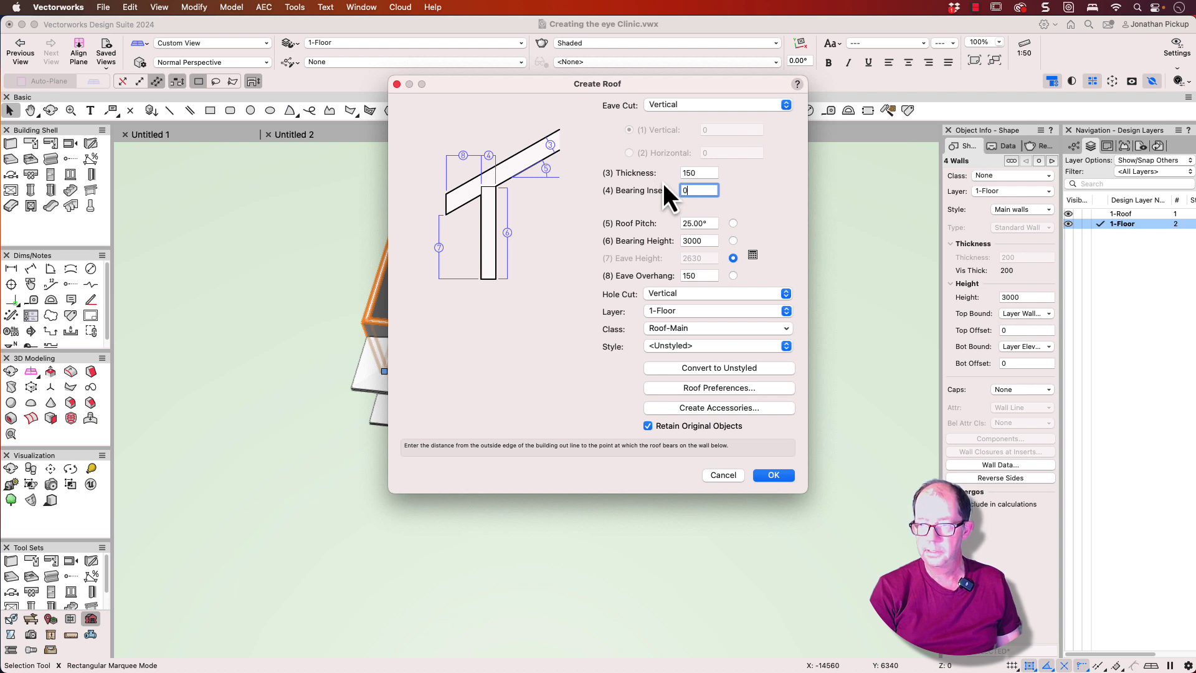
pyautogui.write('0')
pyautogui.press('Tab')
pyautogui.press('Tab')
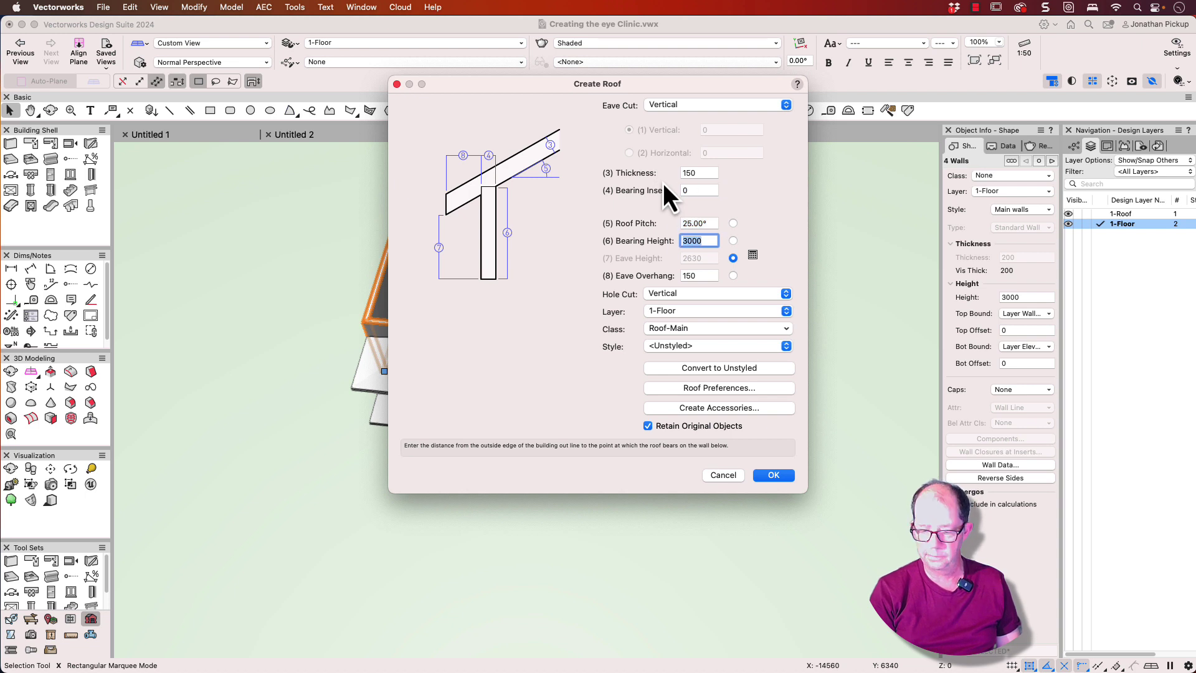
pyautogui.write('2700')
pyautogui.press('Tab')
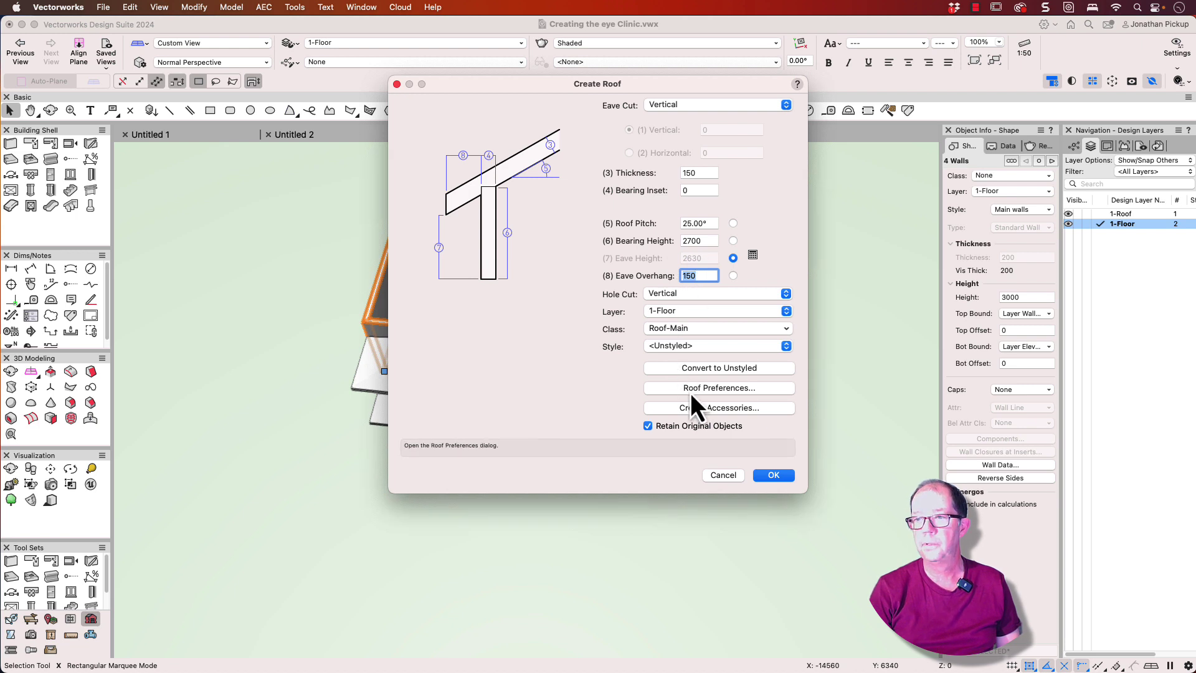
pyautogui.click(687, 312)
pyautogui.click(679, 303)
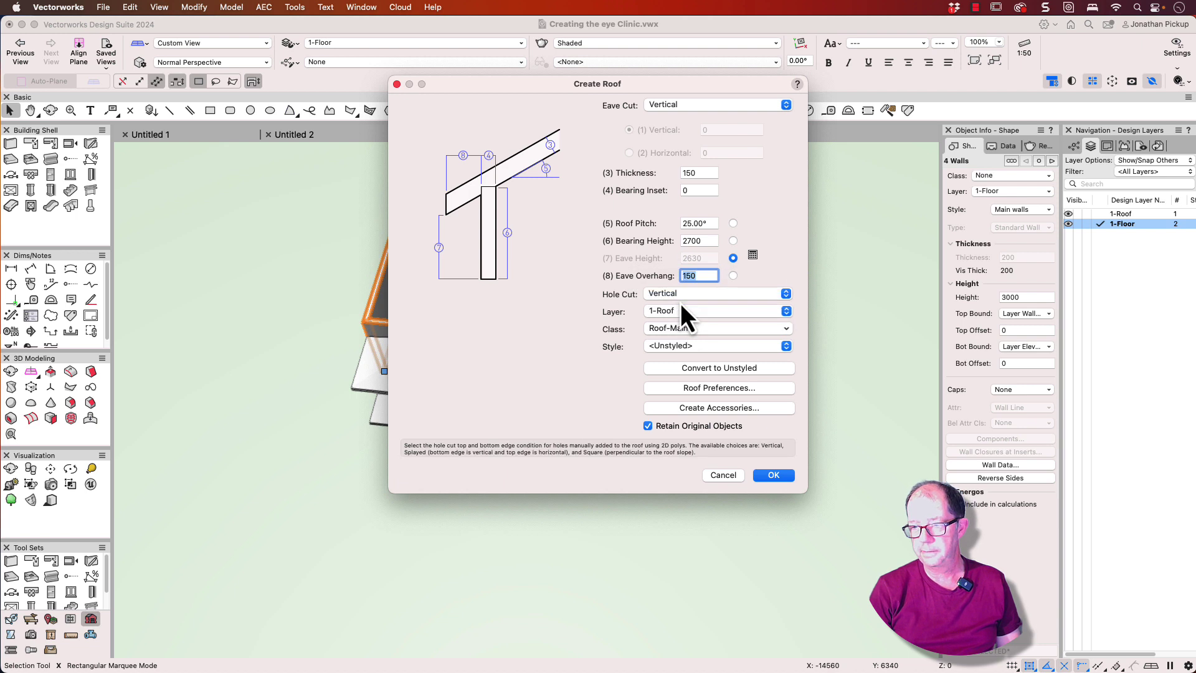
pyautogui.click(772, 476)
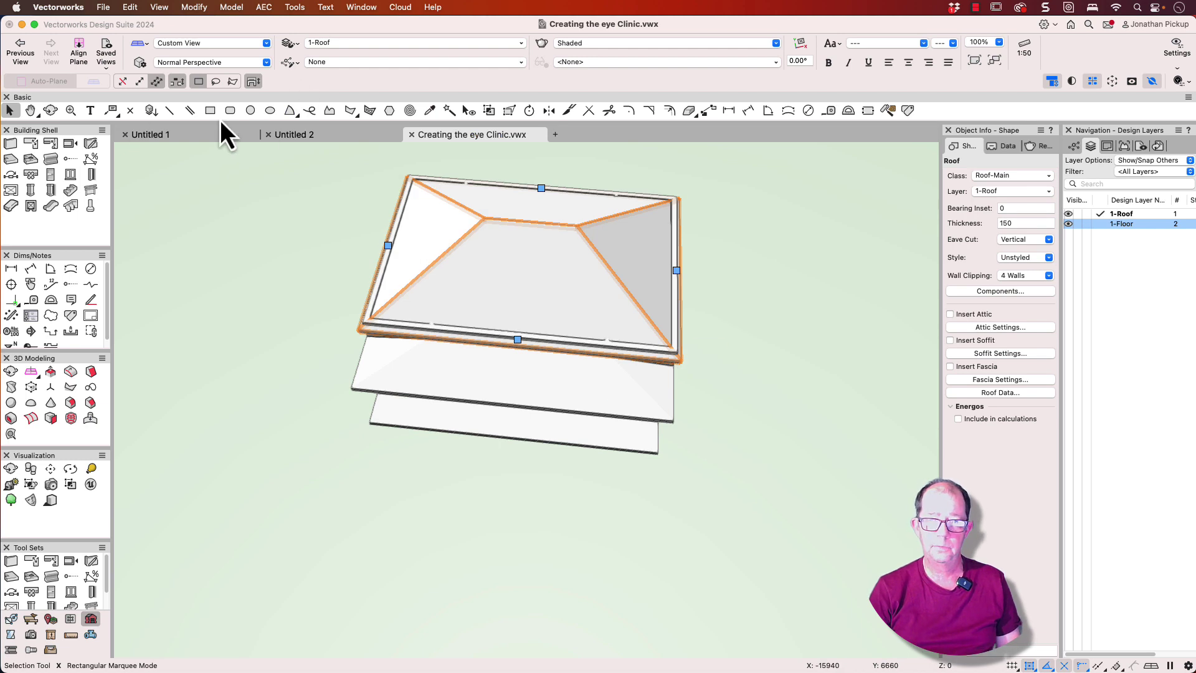
# - Select all walls on the 1-Floor layer as similar objects and fit their tops to the objects on the 1-Roof layer
pyautogui.click(448, 111)
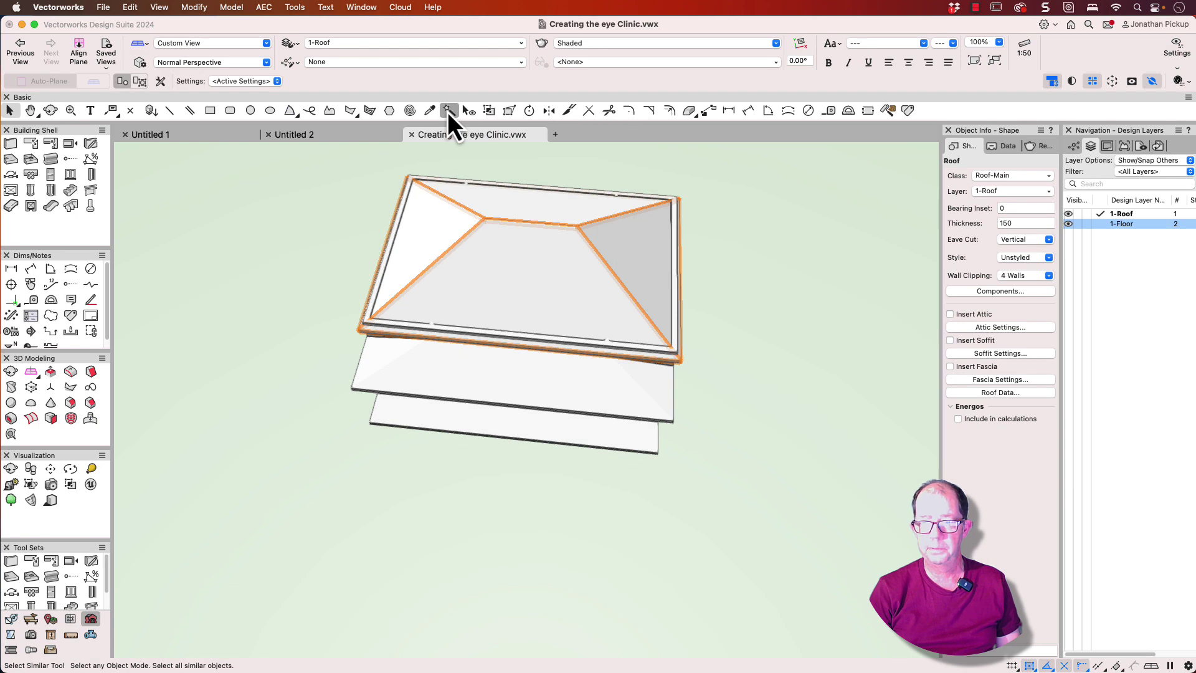
pyautogui.click(383, 246)
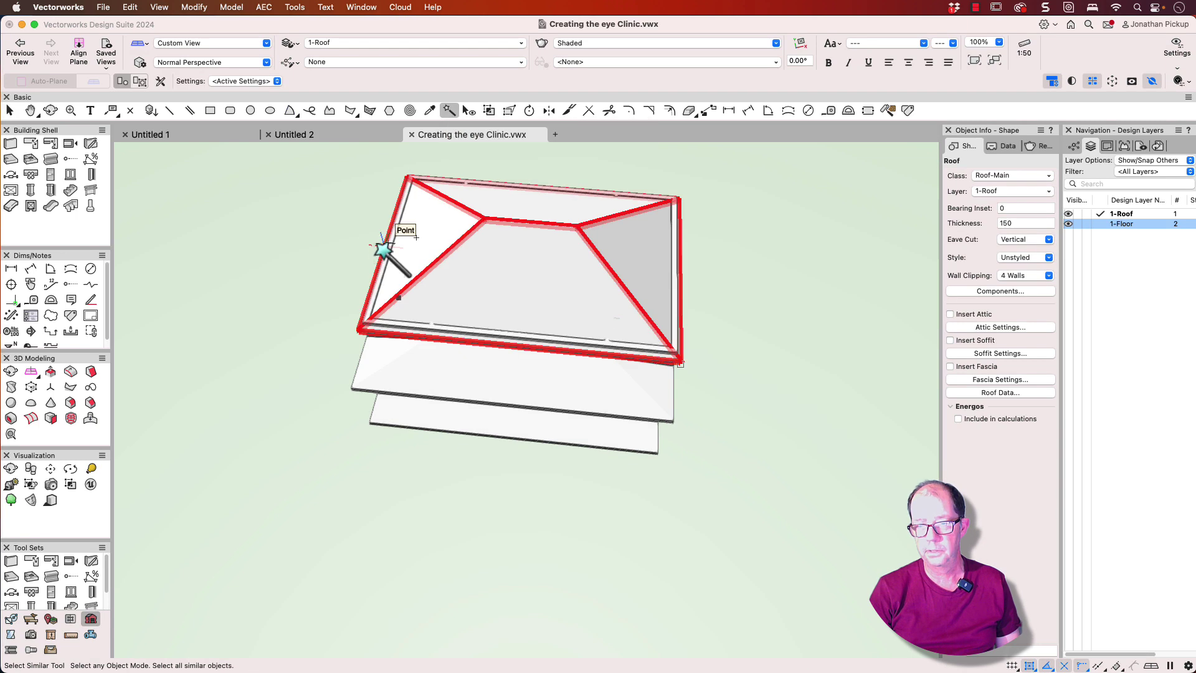
pyautogui.click(1095, 228)
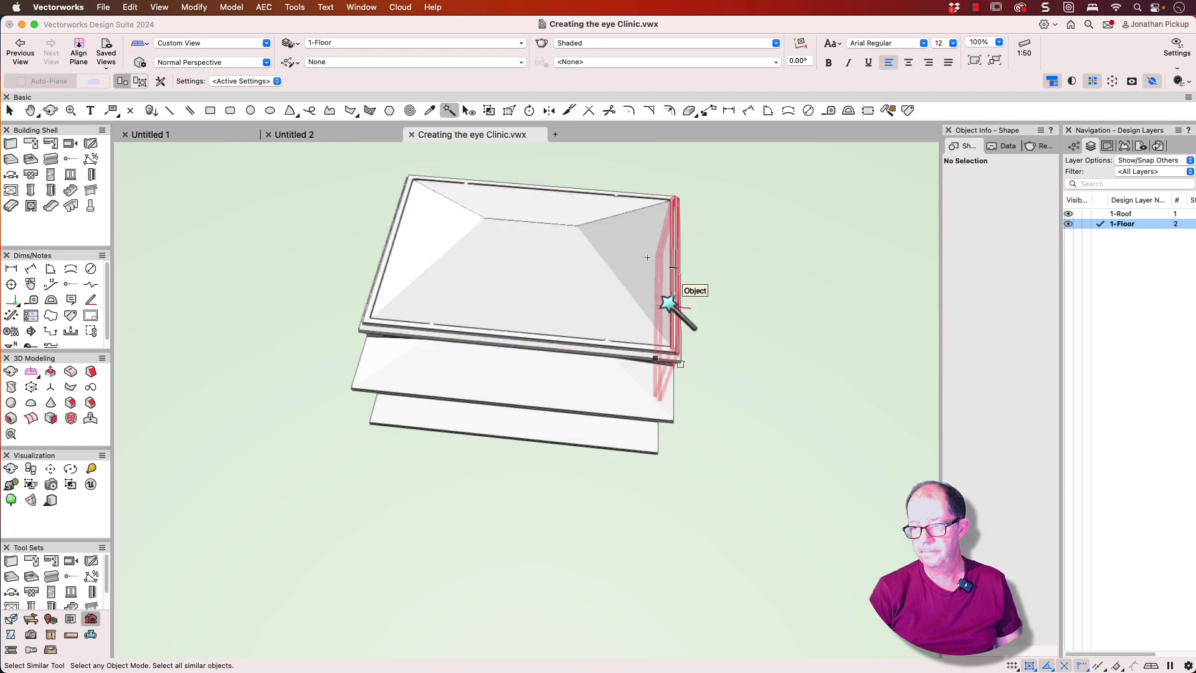
pyautogui.click(671, 305)
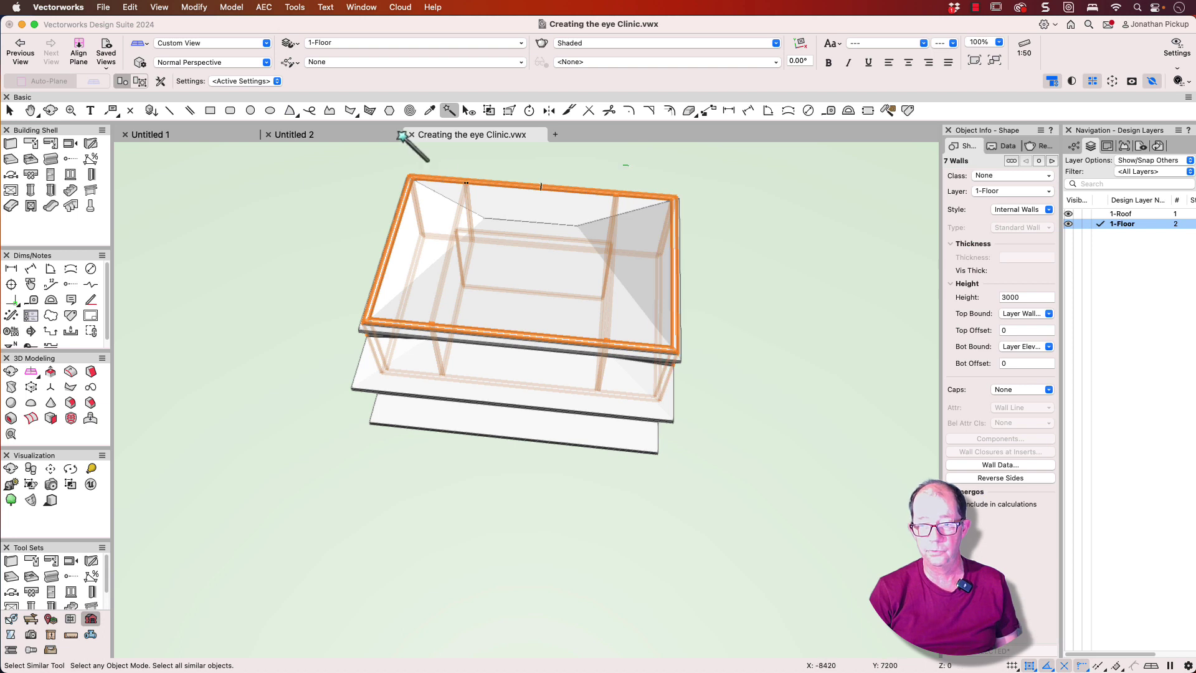
pyautogui.click(264, 7)
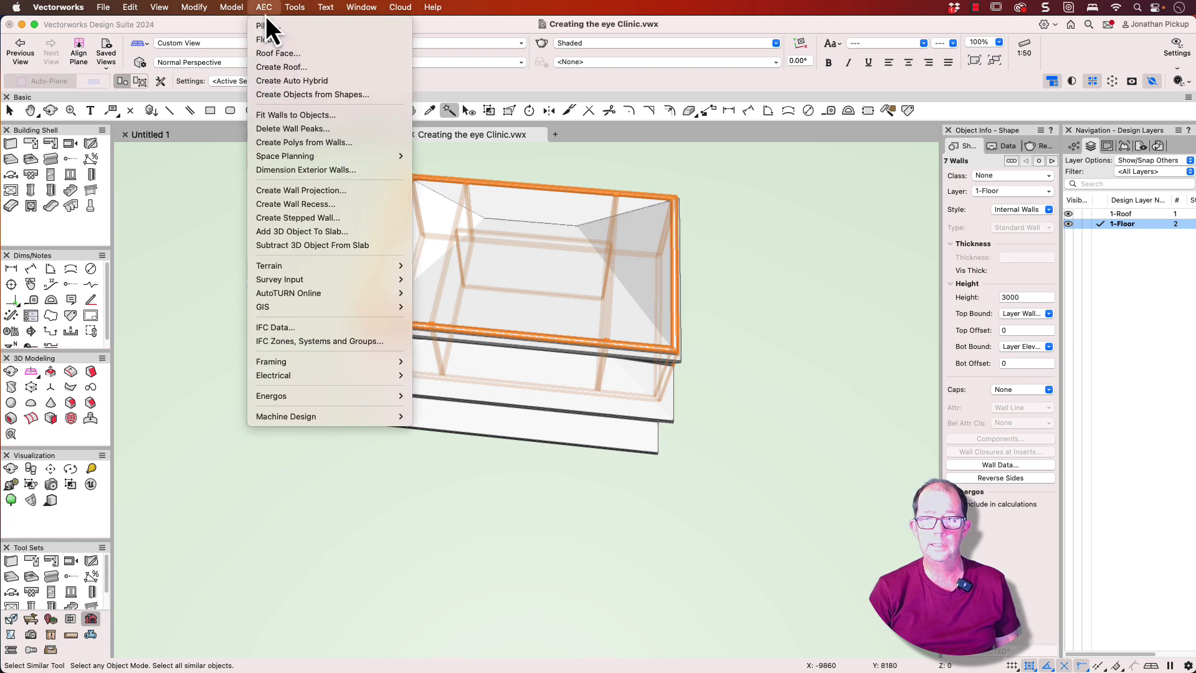
pyautogui.click(302, 119)
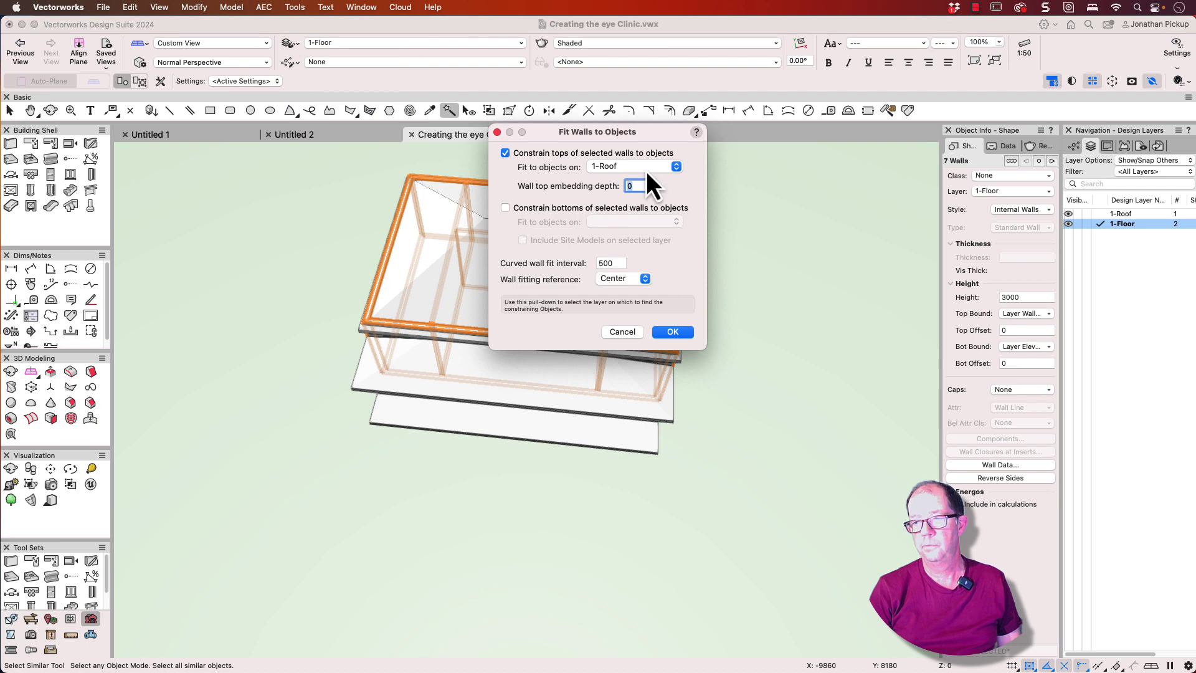
pyautogui.click(673, 331)
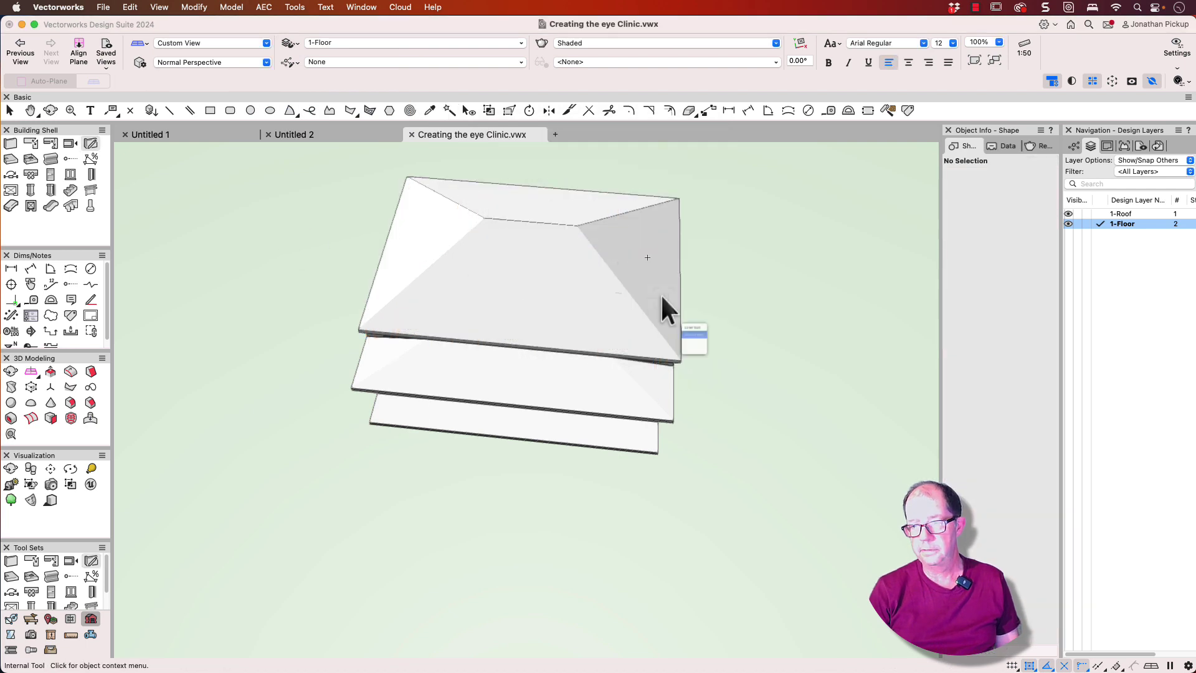
# - Hide the 1-Roof layer and inspect the fitted wall tops in the 3D view
pyautogui.keyDown('shift'); pyautogui.moveTo(662, 306); pyautogui.dragTo(582, 280, button='middle'); pyautogui.keyUp('shift')
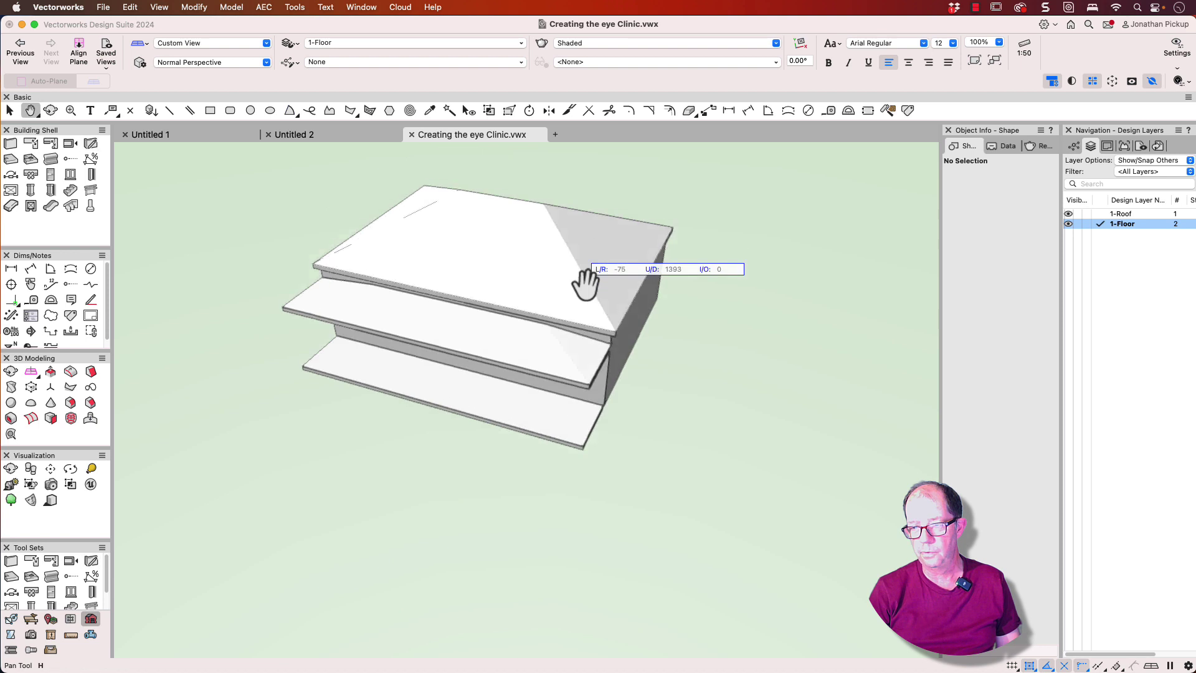
pyautogui.click(1078, 215)
pyautogui.click(1078, 216)
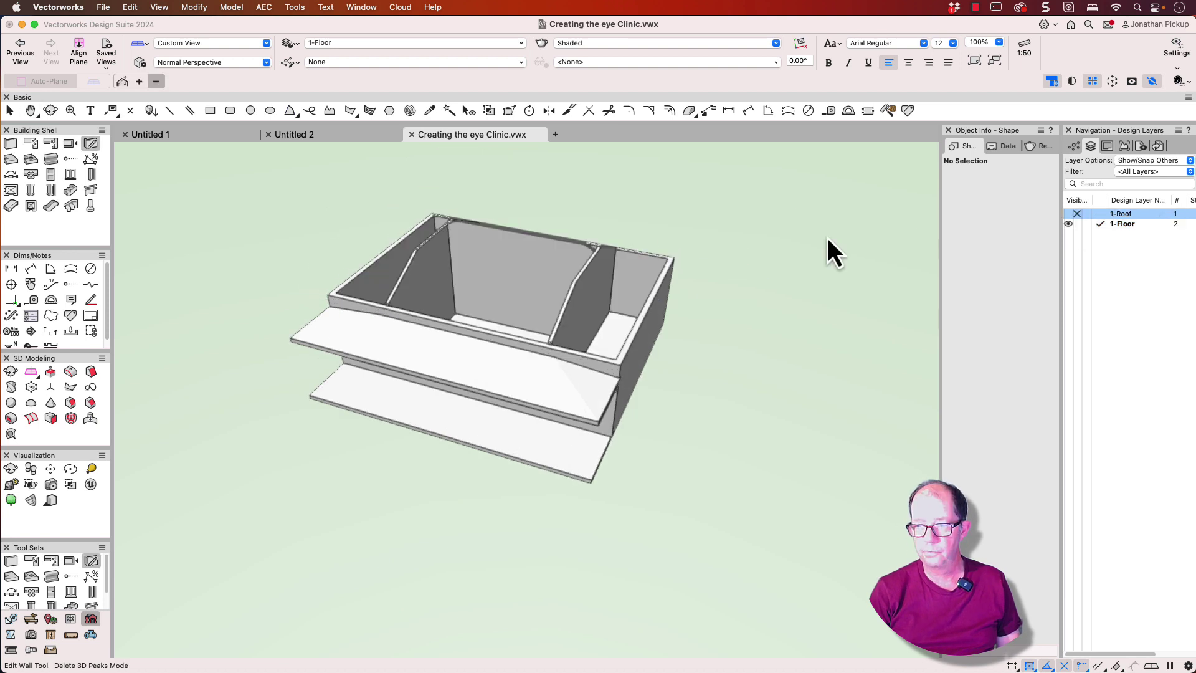
pyautogui.keyDown('shift'); pyautogui.moveTo(641, 261); pyautogui.dragTo(542, 446, button='middle'); pyautogui.keyUp('shift')
# - Move the verandah roof from the 1-Floor layer to the 1-Roof layer
pyautogui.click(501, 380)
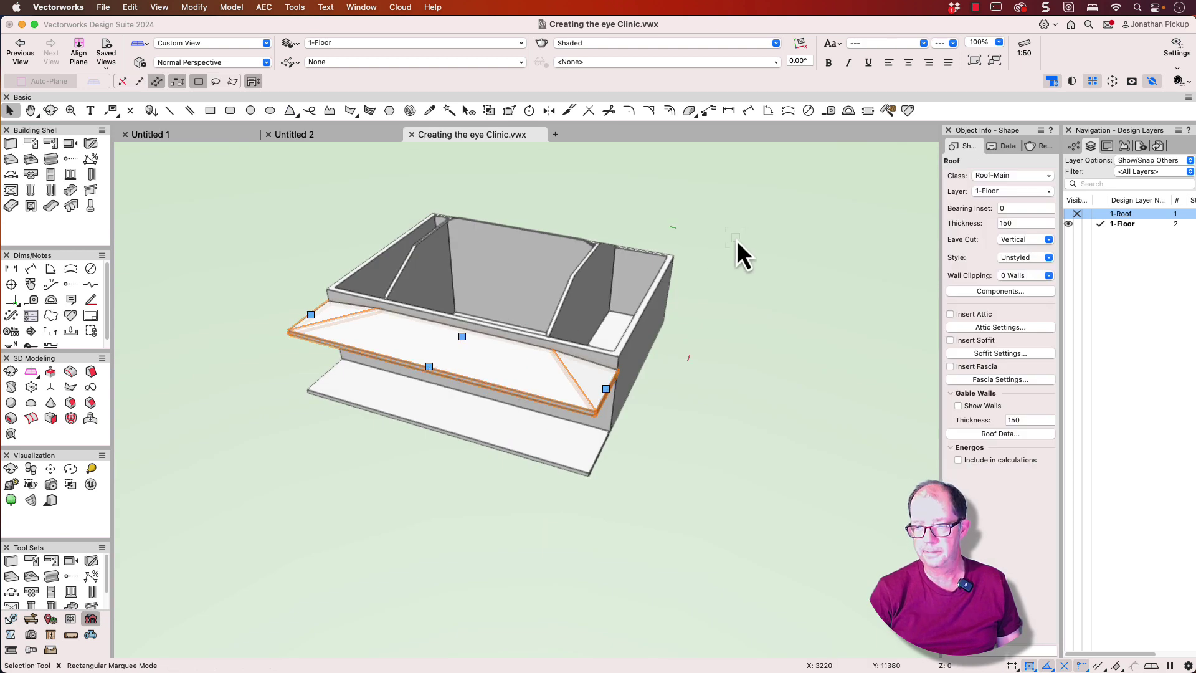
pyautogui.click(996, 192)
pyautogui.click(988, 275)
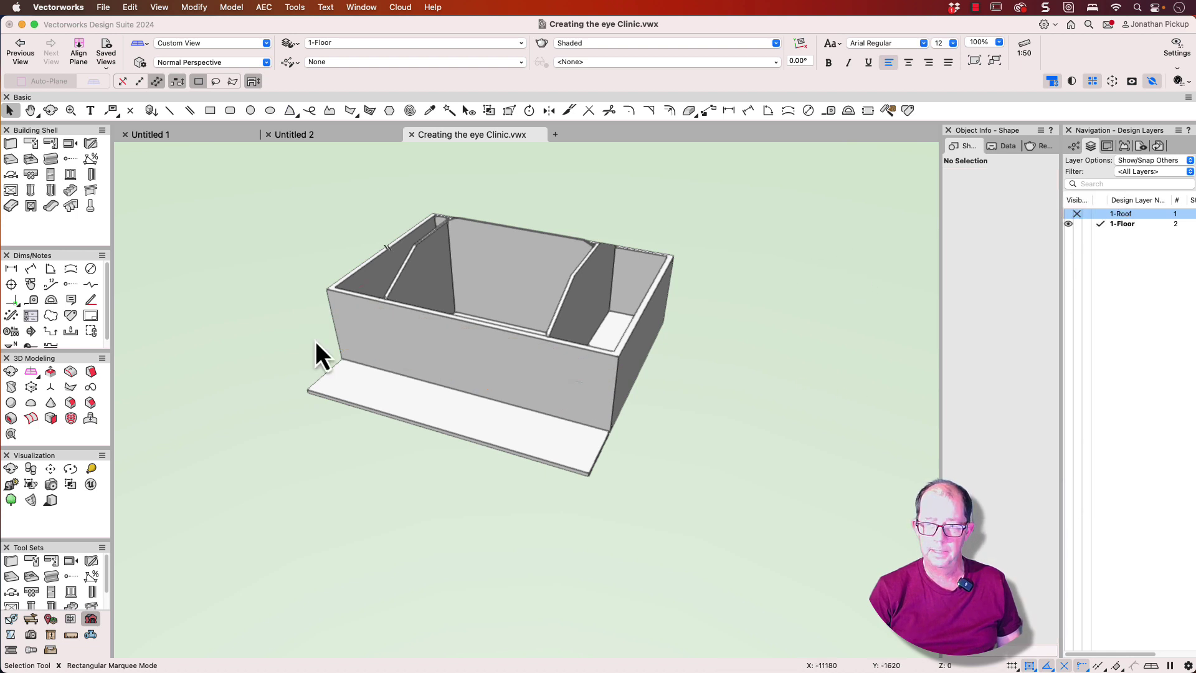
# - Switch to the Top/Plan view and review the default preferences of the Column tool
pyautogui.press('F5')
pyautogui.moveTo(314, 360); pyautogui.dragTo(328, 261, button='middle')
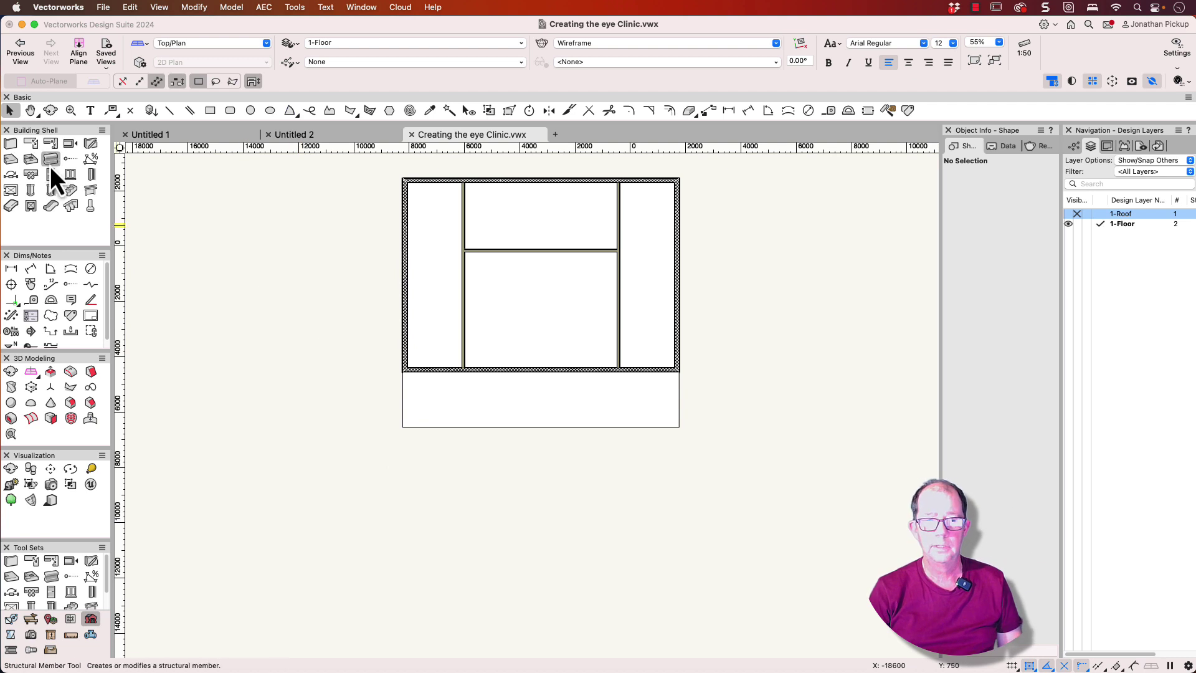
pyautogui.click(28, 192)
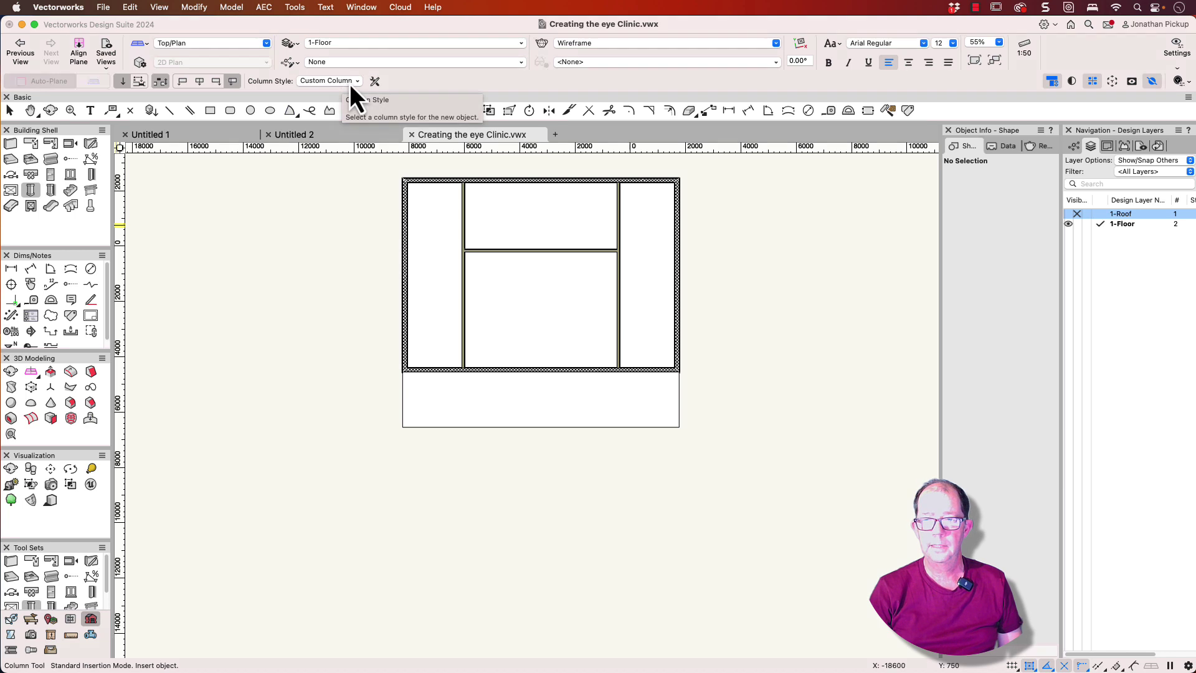
pyautogui.click(374, 81)
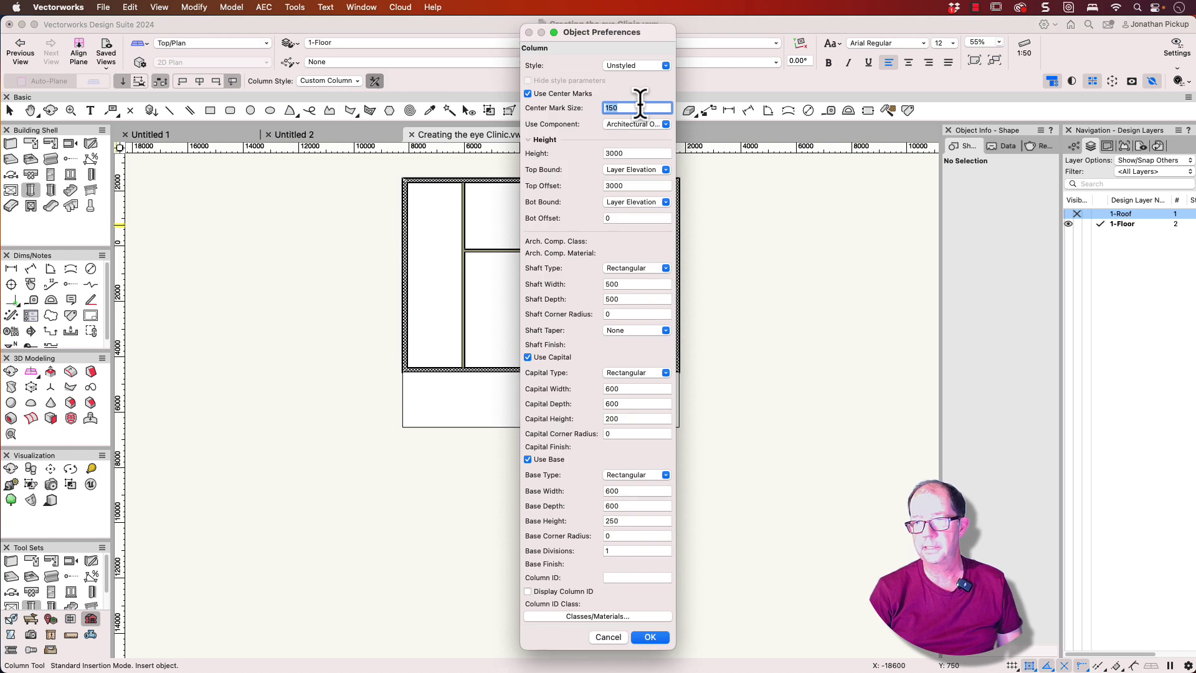
pyautogui.press('Return')
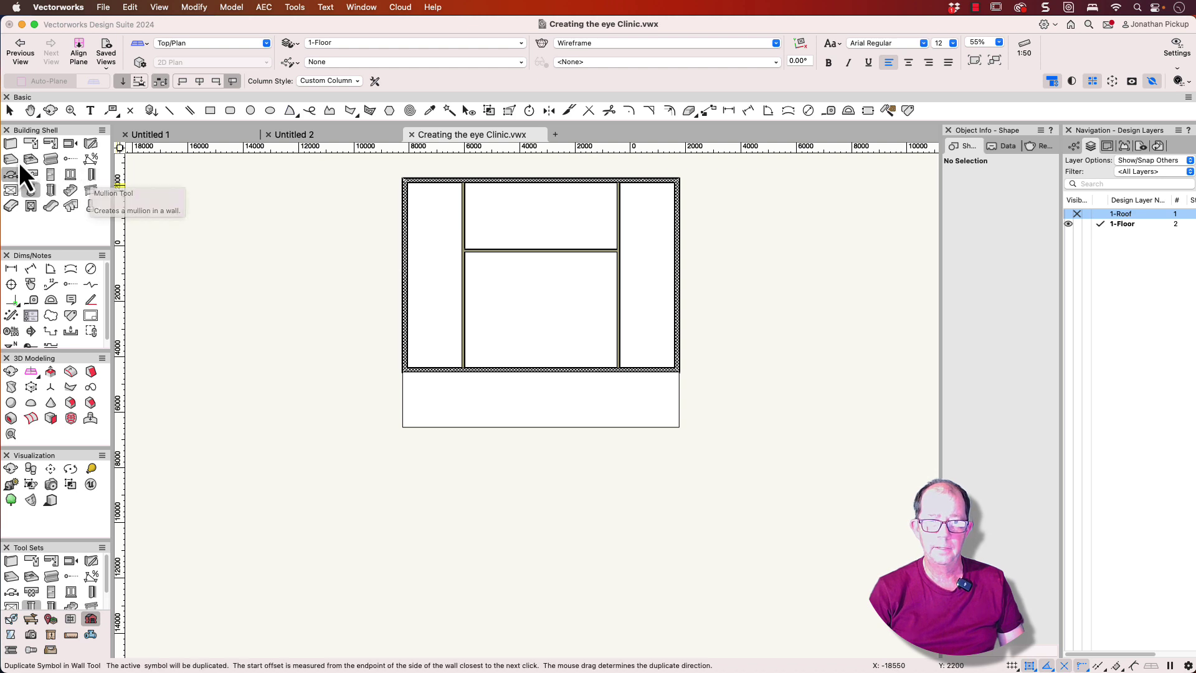
# - Start the Structural Member tool in column mode and set the column height to 2100+100
pyautogui.click(51, 161)
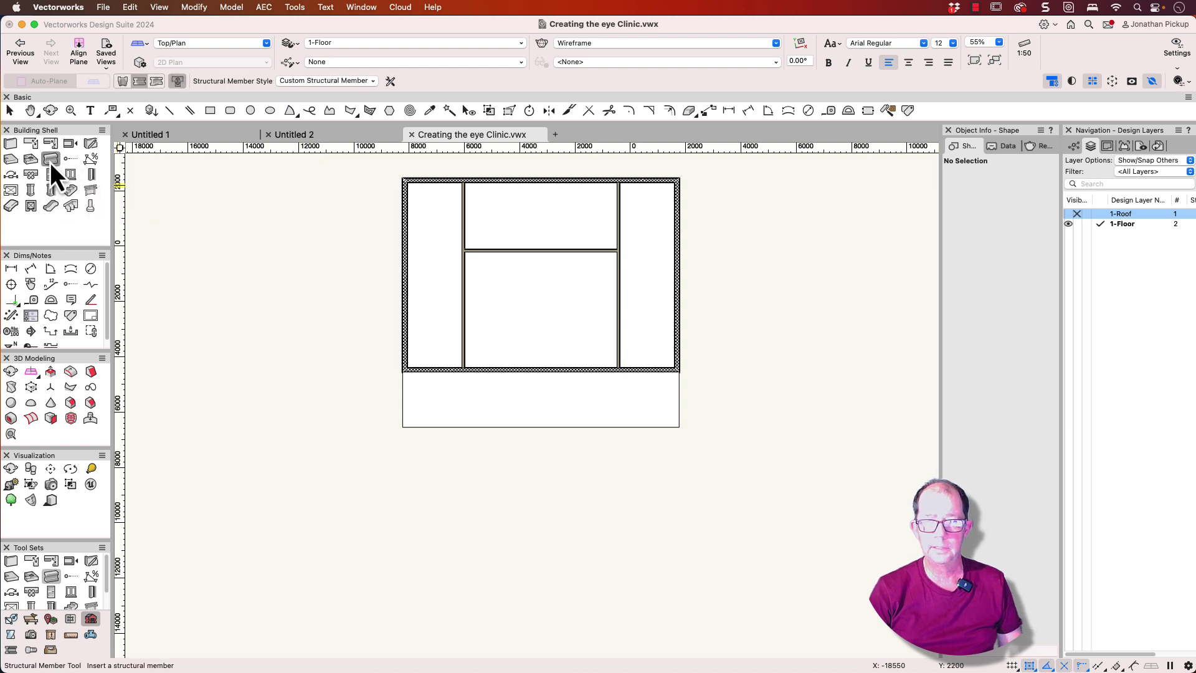
pyautogui.click(117, 84)
pyautogui.doubleClick(246, 81)
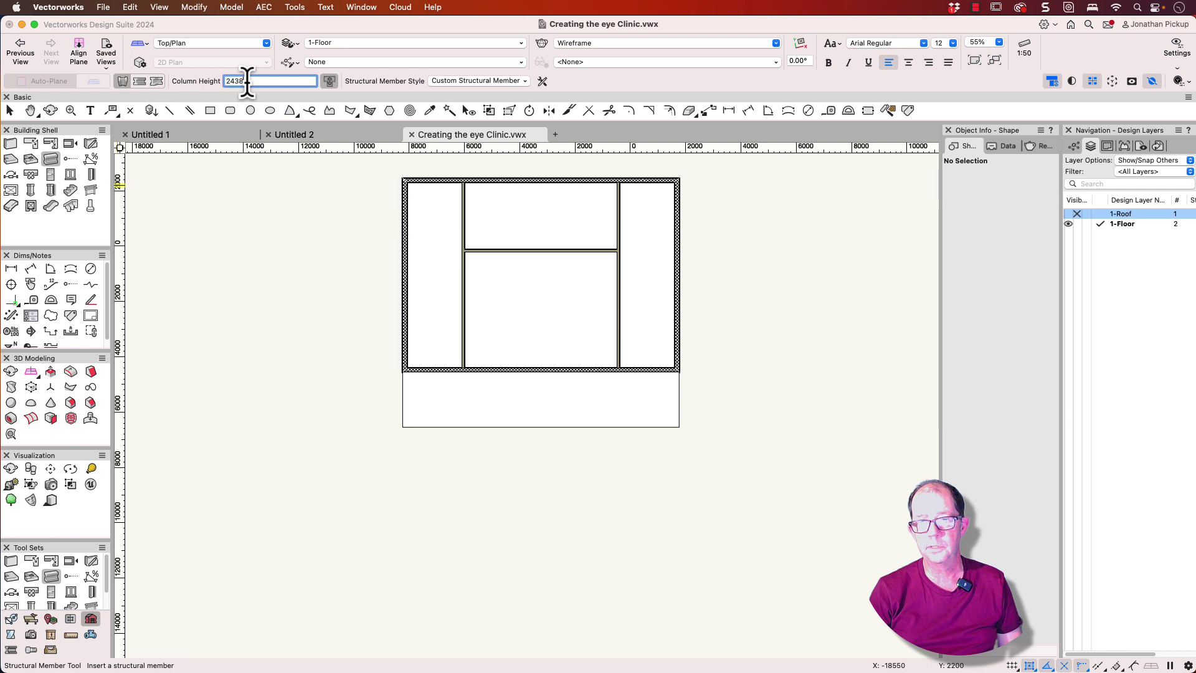
pyautogui.write('2')
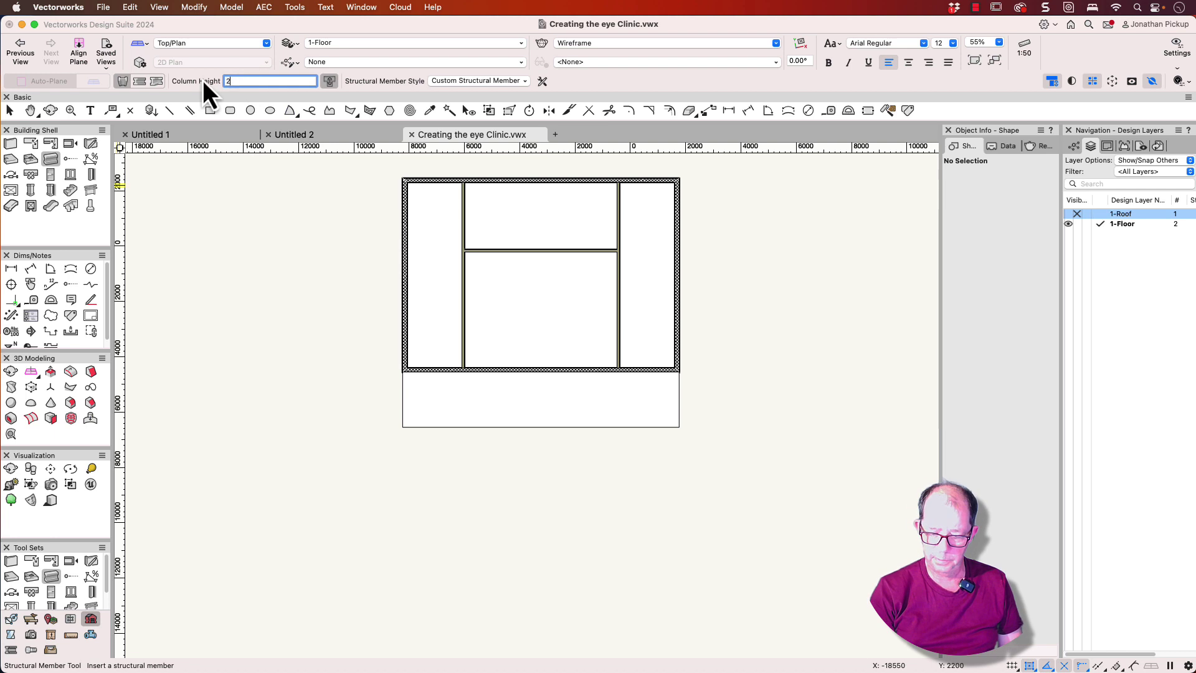
pyautogui.write('100+100')
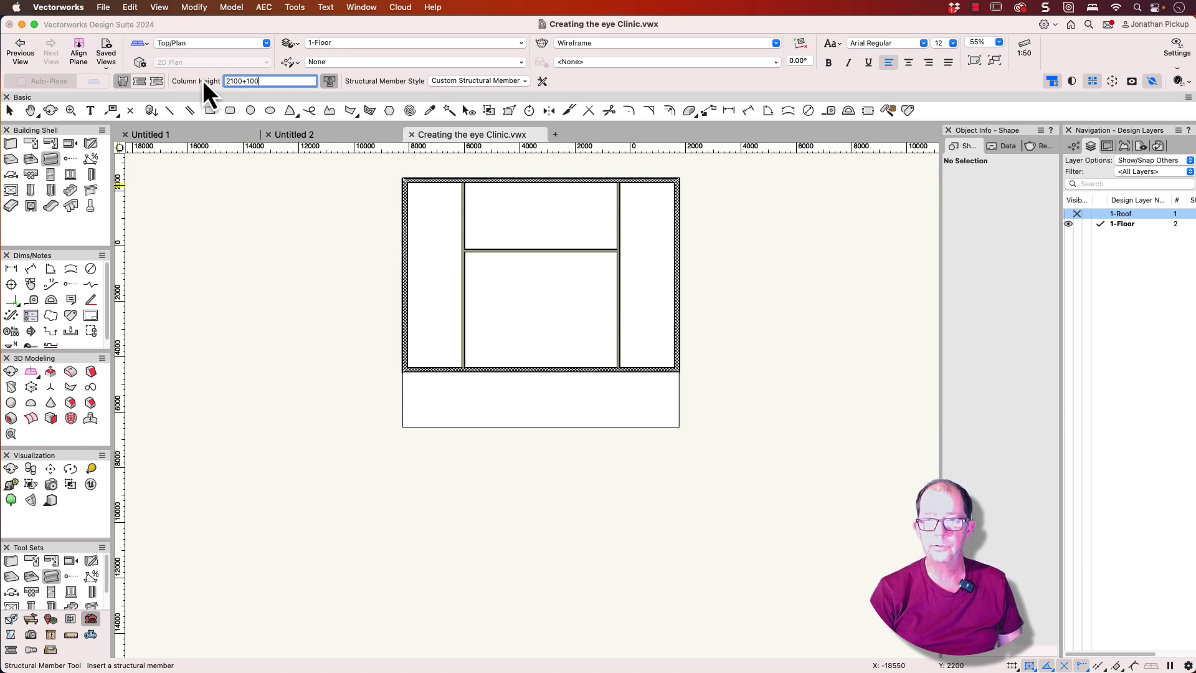
pyautogui.press('Return')
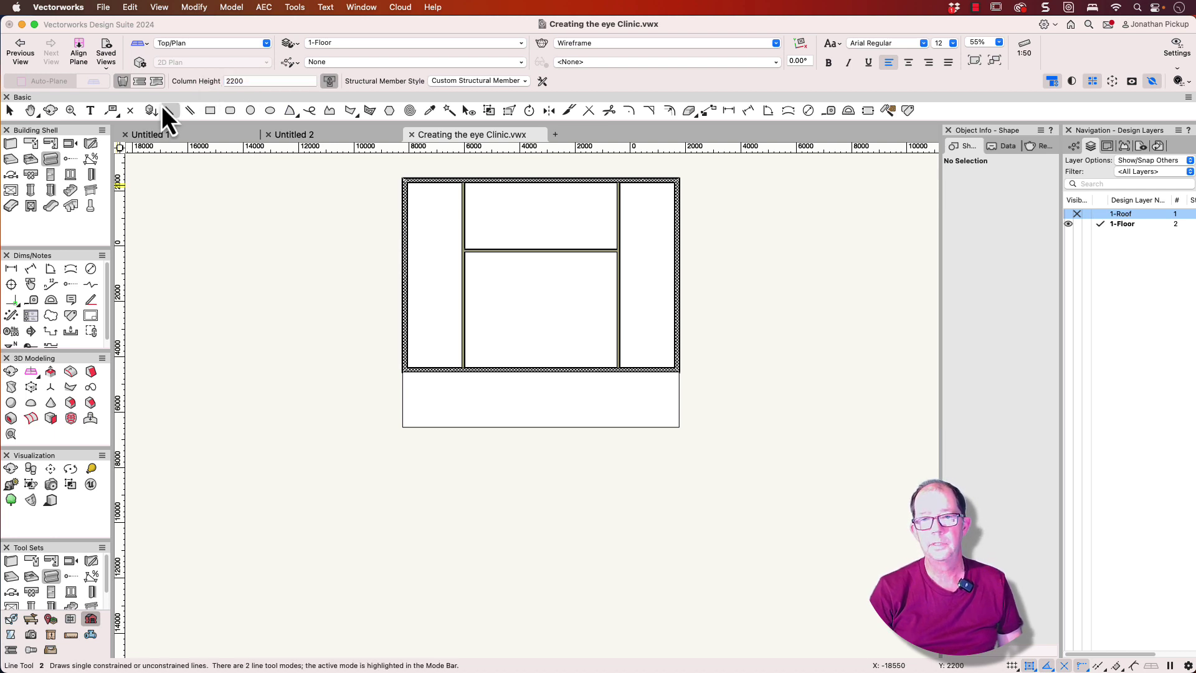
# - Choose the Structural Column Concrete Rectangle style from the imperial structural member library for the new columns
pyautogui.click(524, 81)
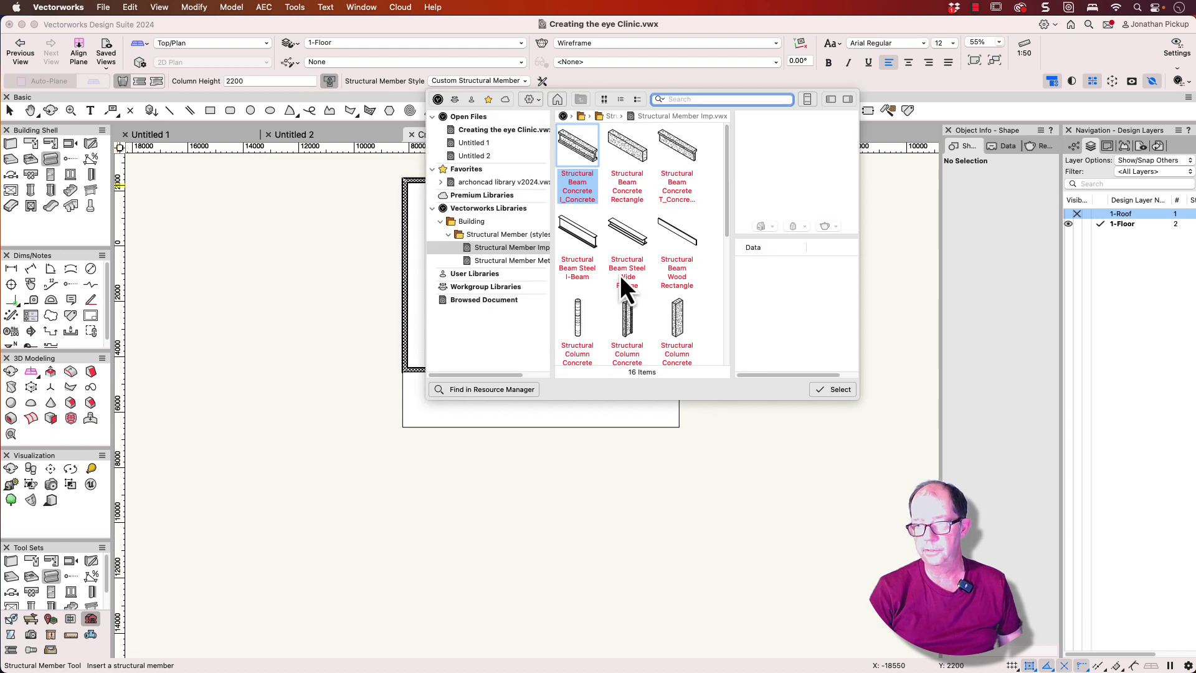
pyautogui.scroll(-2, 613, 292)
pyautogui.scroll(-5, 660, 319)
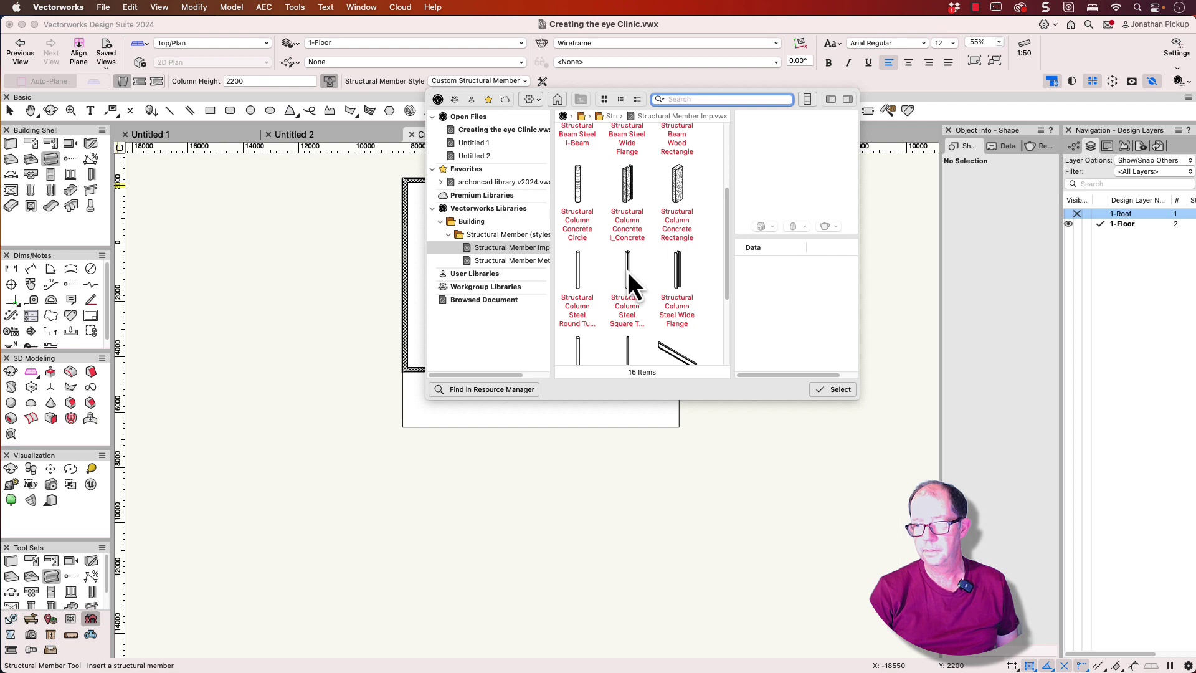
pyautogui.click(579, 184)
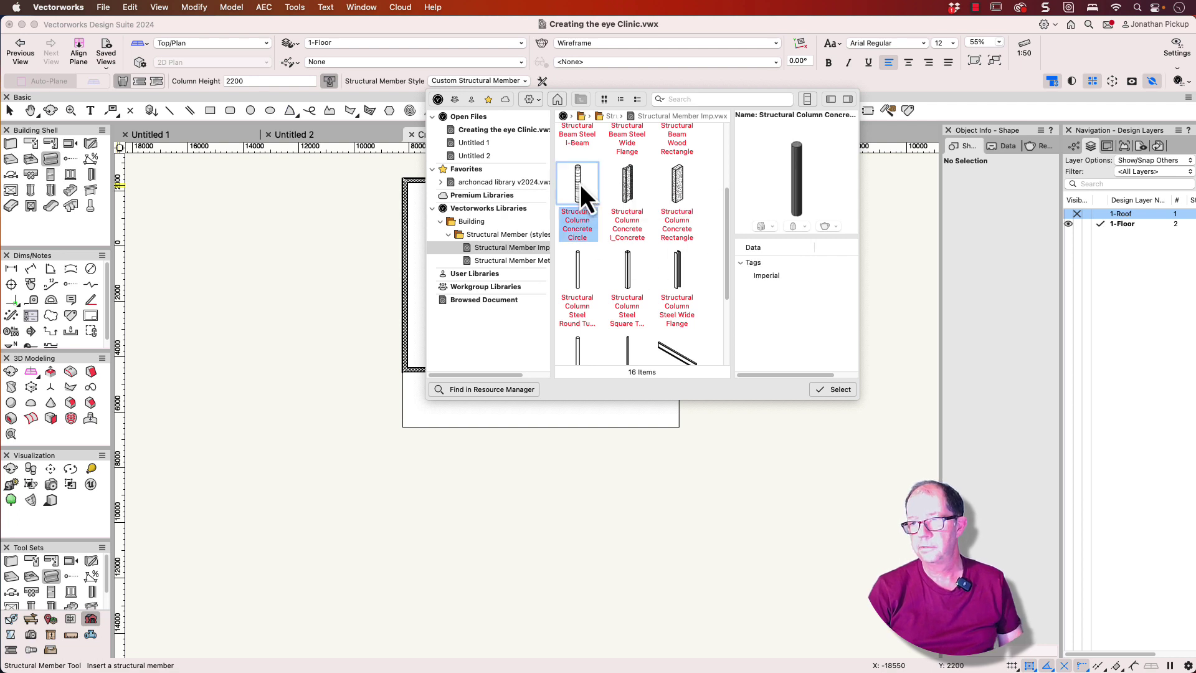
pyautogui.click(678, 178)
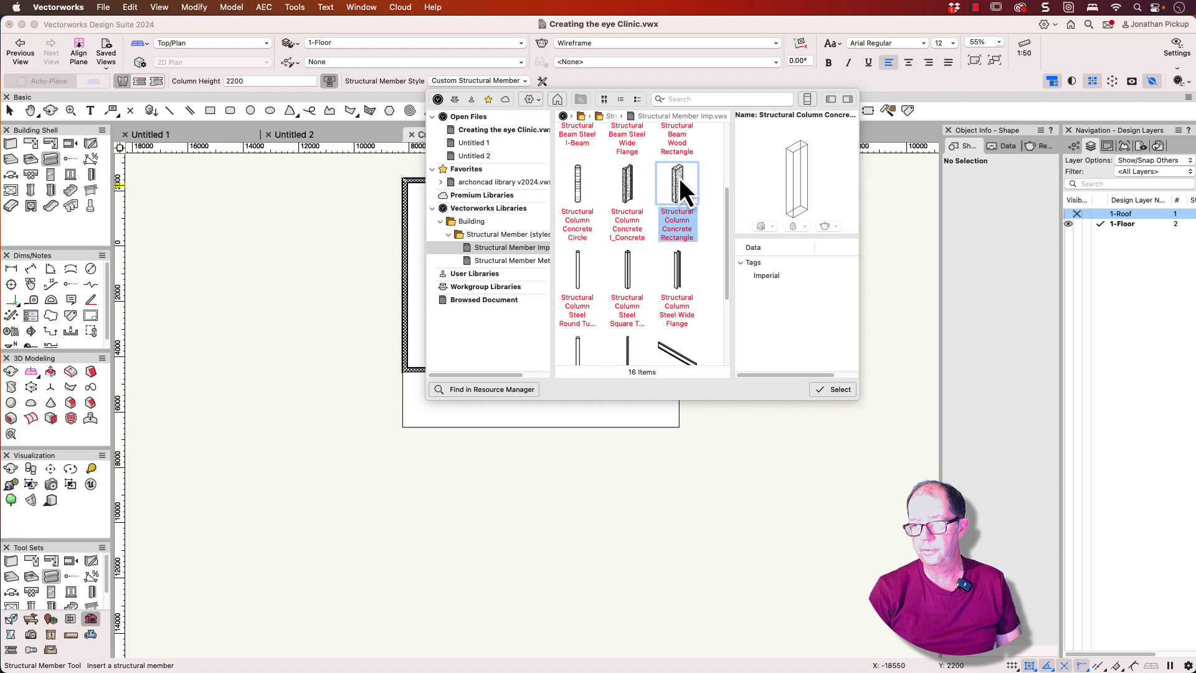
pyautogui.click(832, 391)
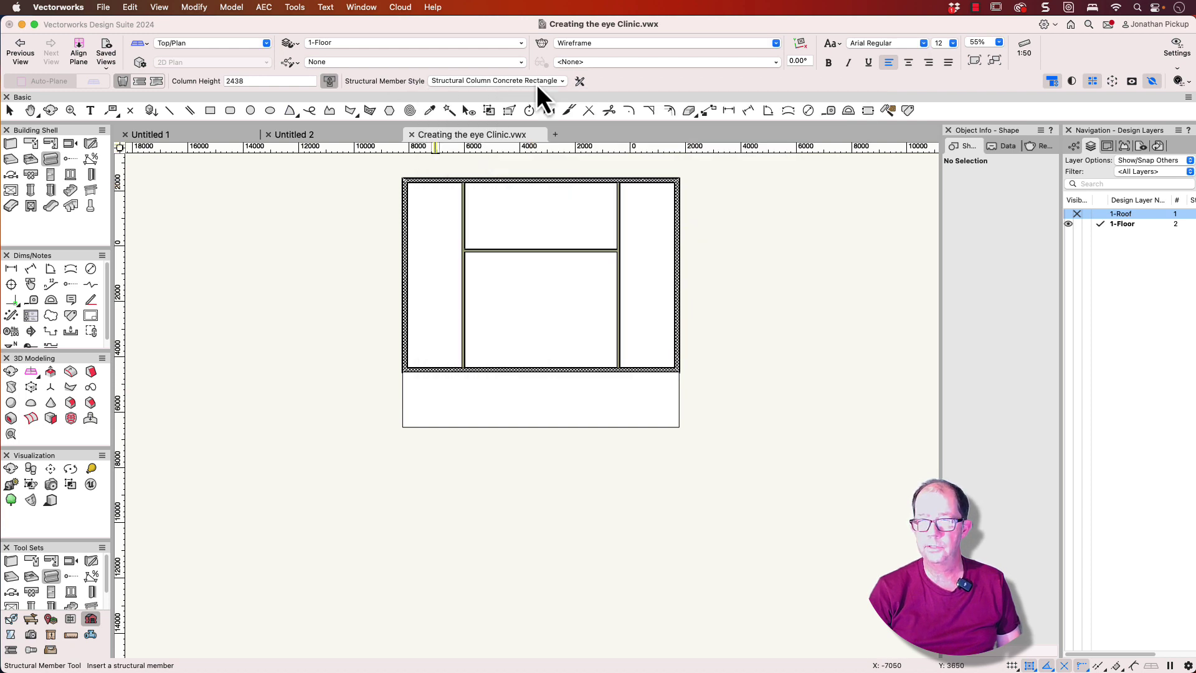
# - Set the structural member's height to 2200, start offset to -100 and end offset to 2100
pyautogui.click(580, 81)
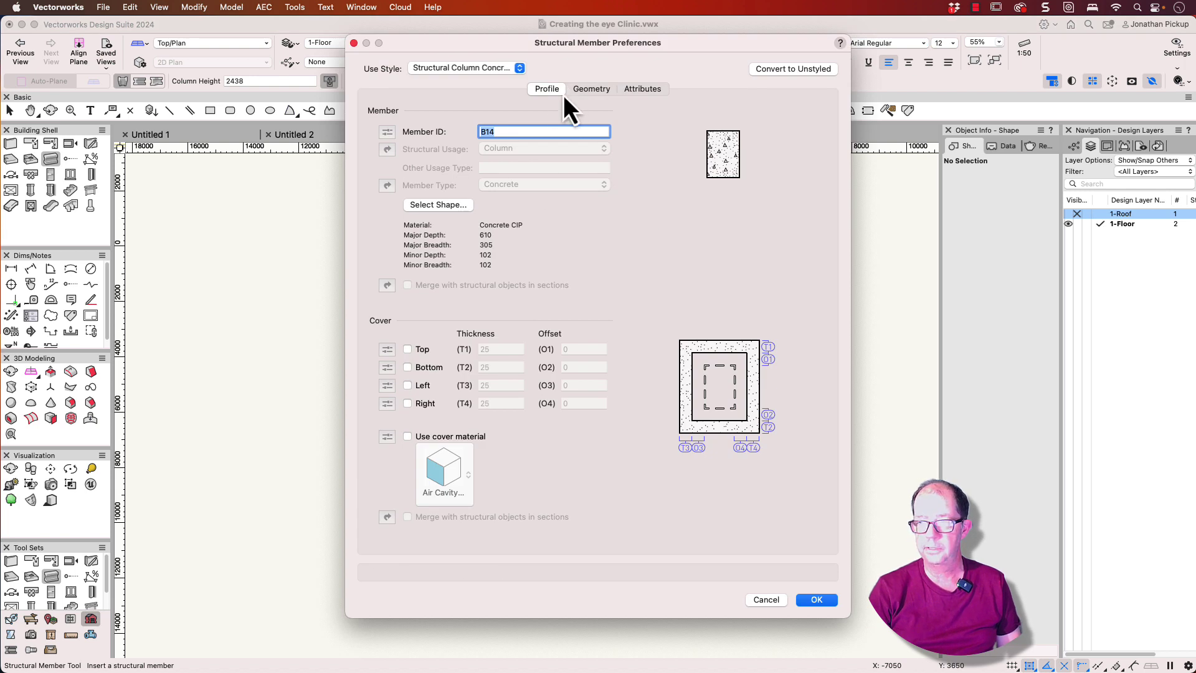
pyautogui.click(586, 89)
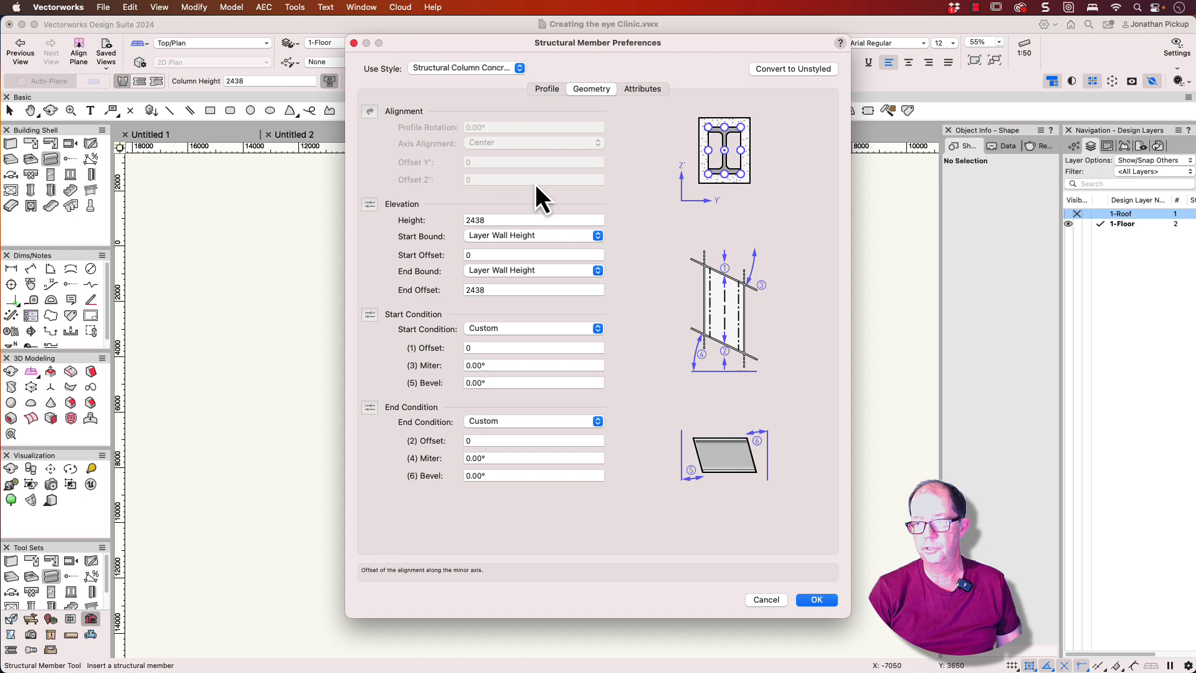
pyautogui.doubleClick(495, 219)
pyautogui.write('2200')
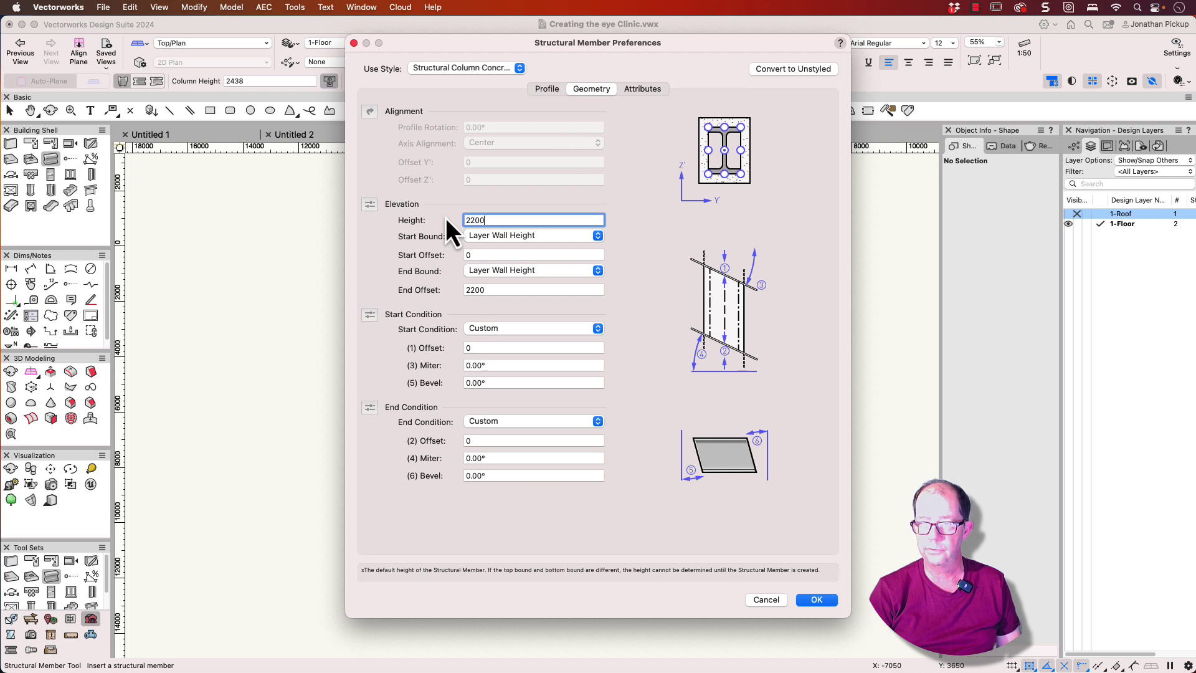
pyautogui.press('Tab')
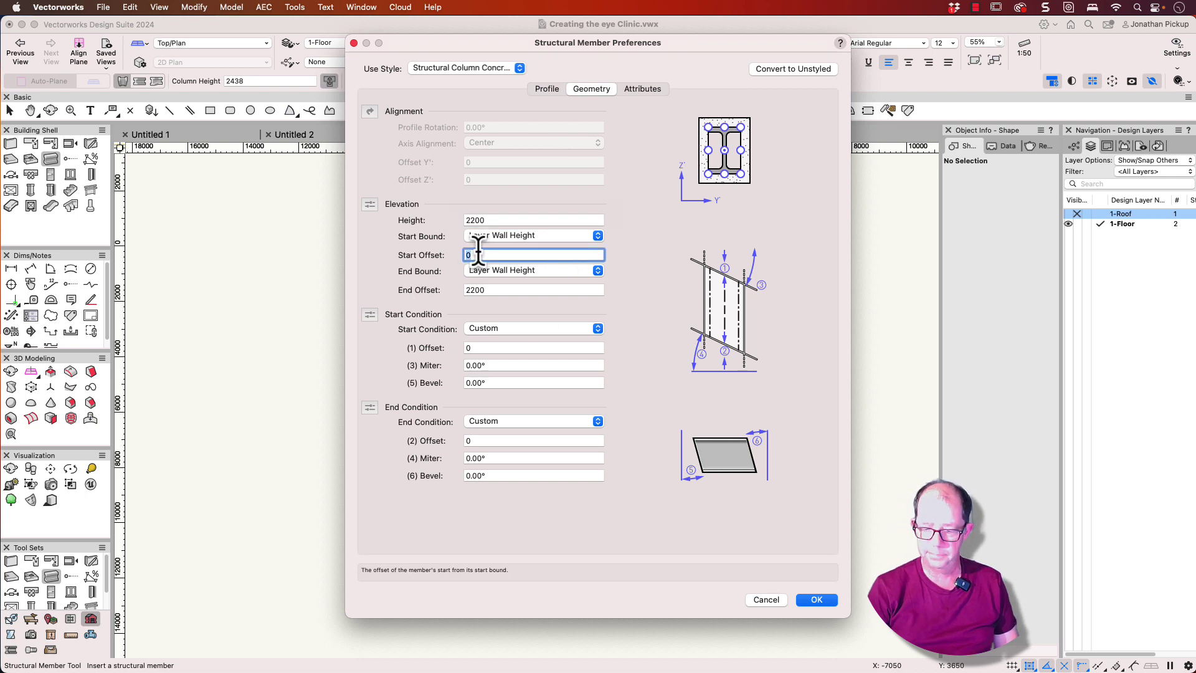
pyautogui.write('-100')
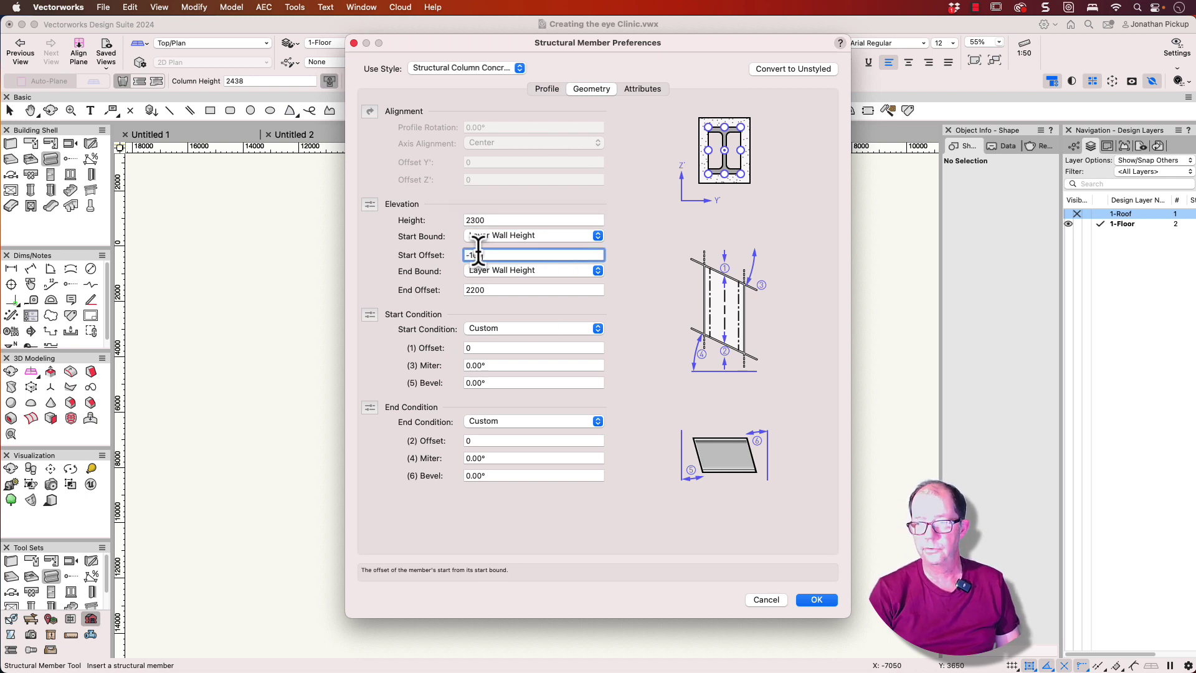
pyautogui.press('Tab')
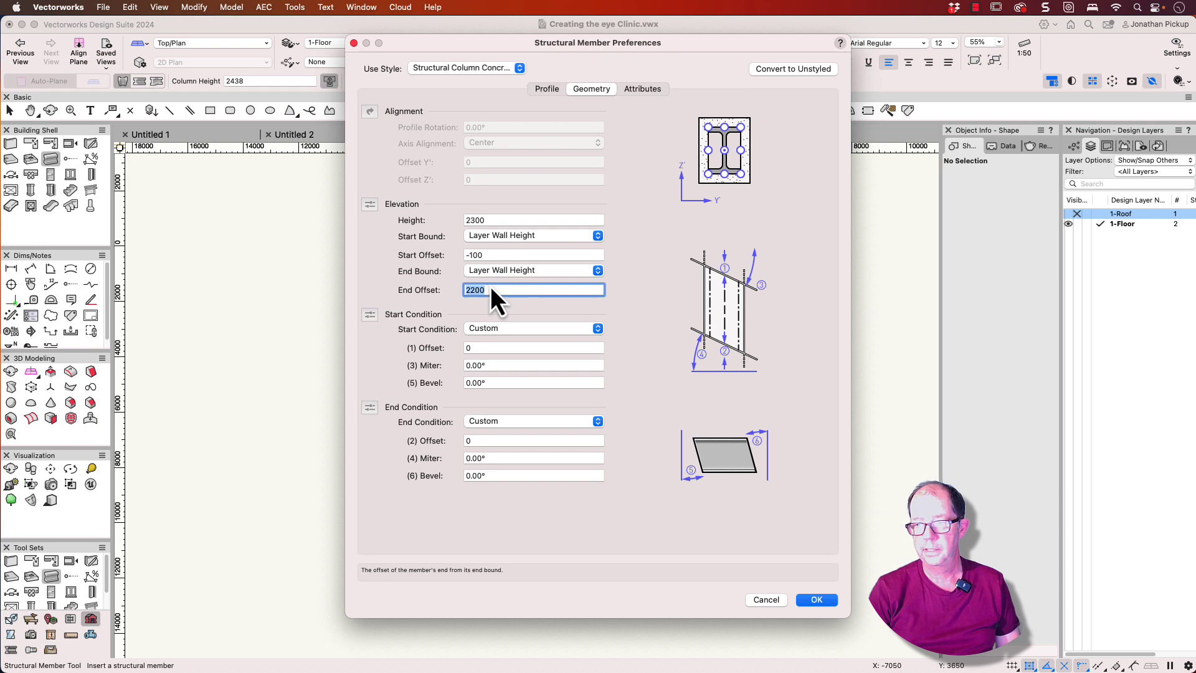
pyautogui.write('2100')
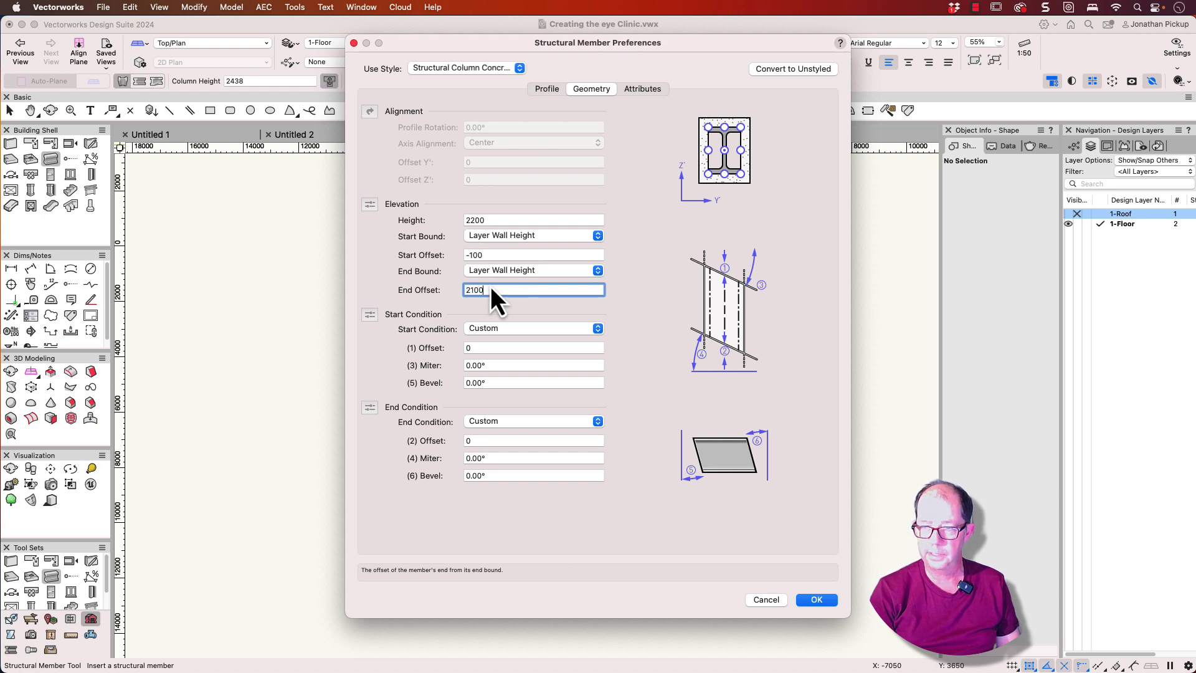
pyautogui.press('Tab')
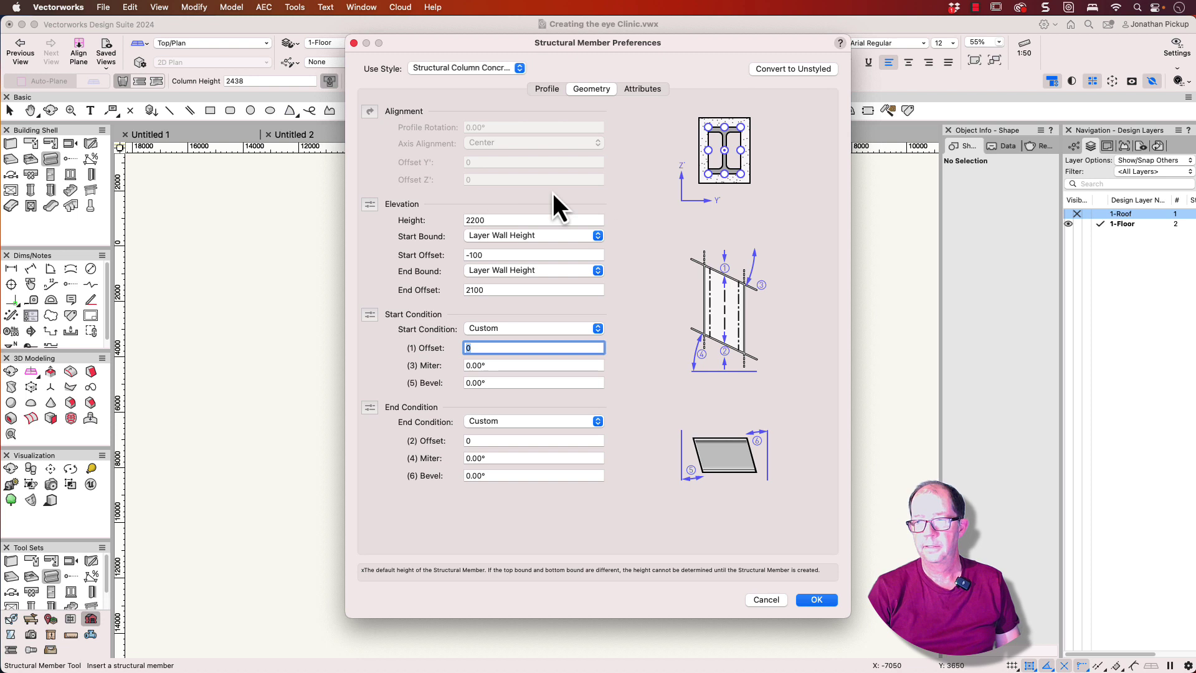
# - Set the concrete column's major depth and major breadth to 150 and accept the preferences
pyautogui.click(548, 90)
pyautogui.click(451, 205)
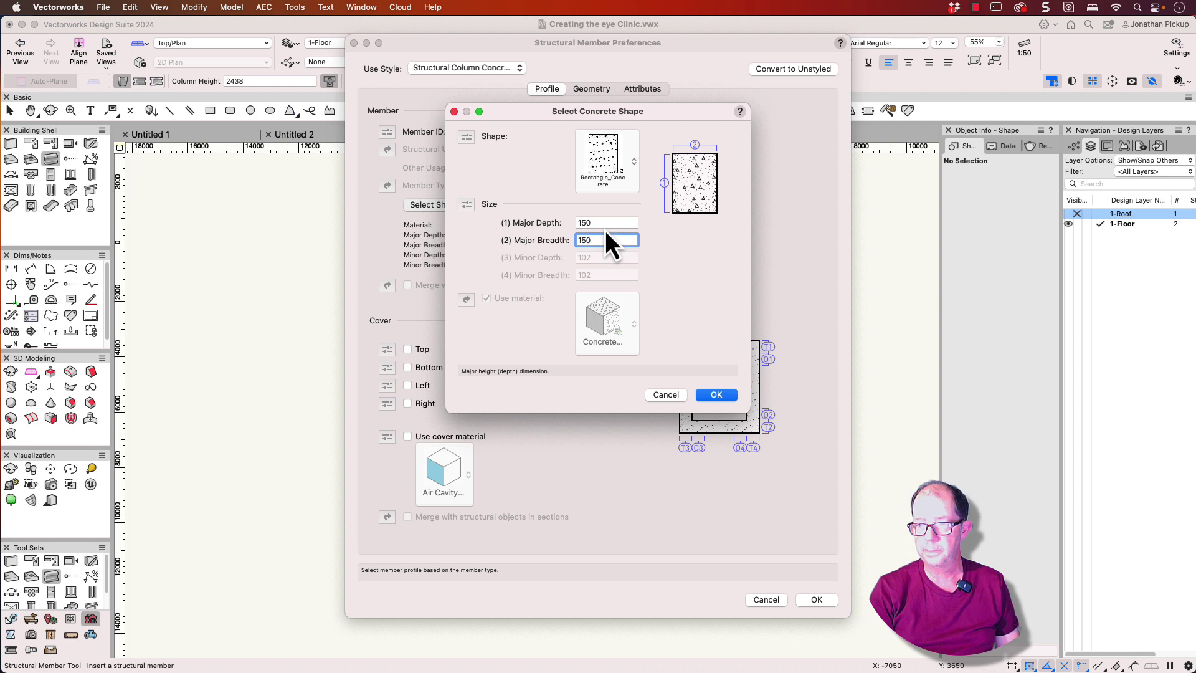
pyautogui.press('Tab')
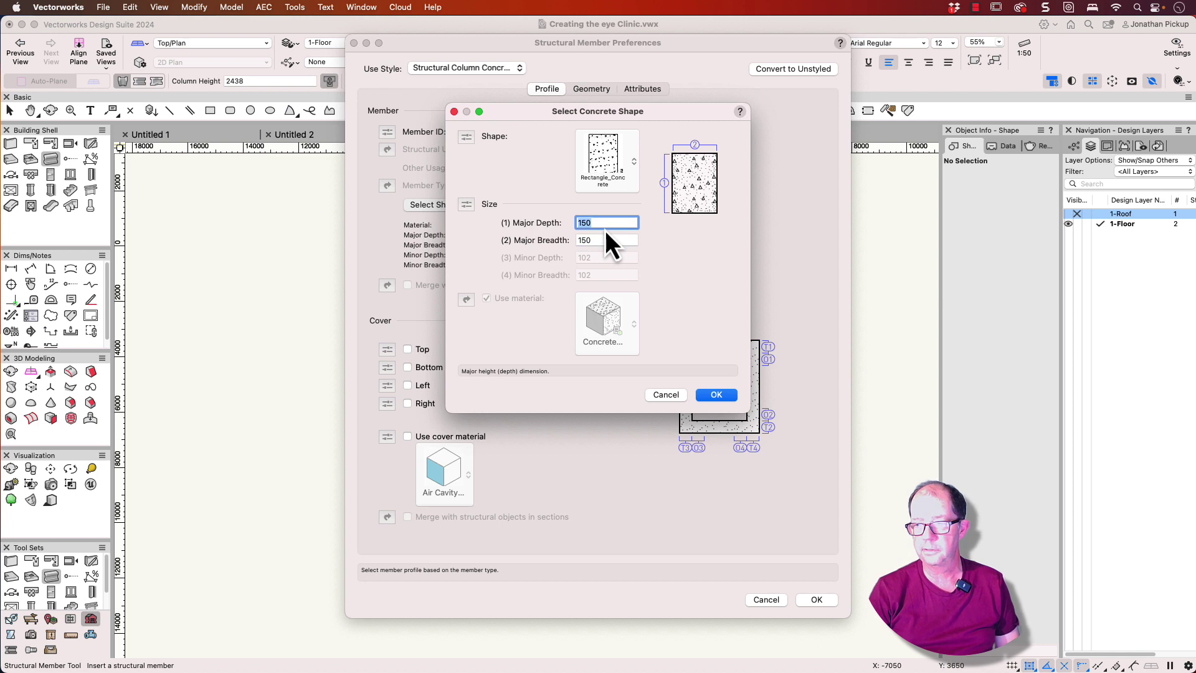
pyautogui.click(715, 395)
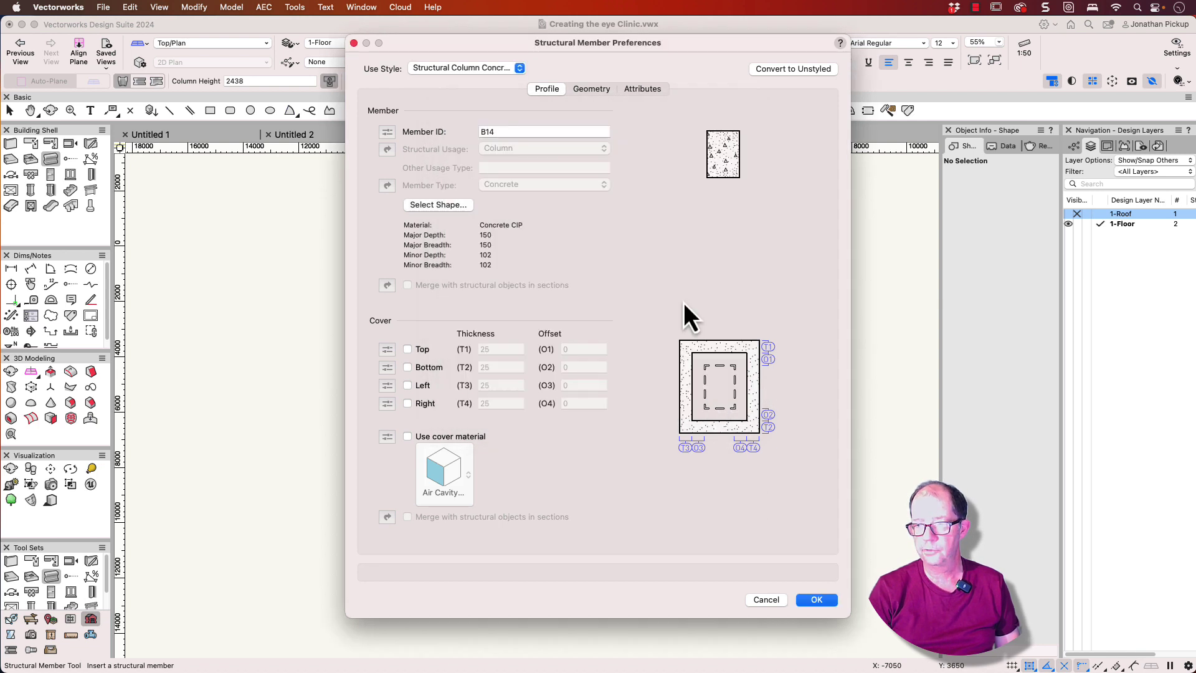
pyautogui.click(813, 601)
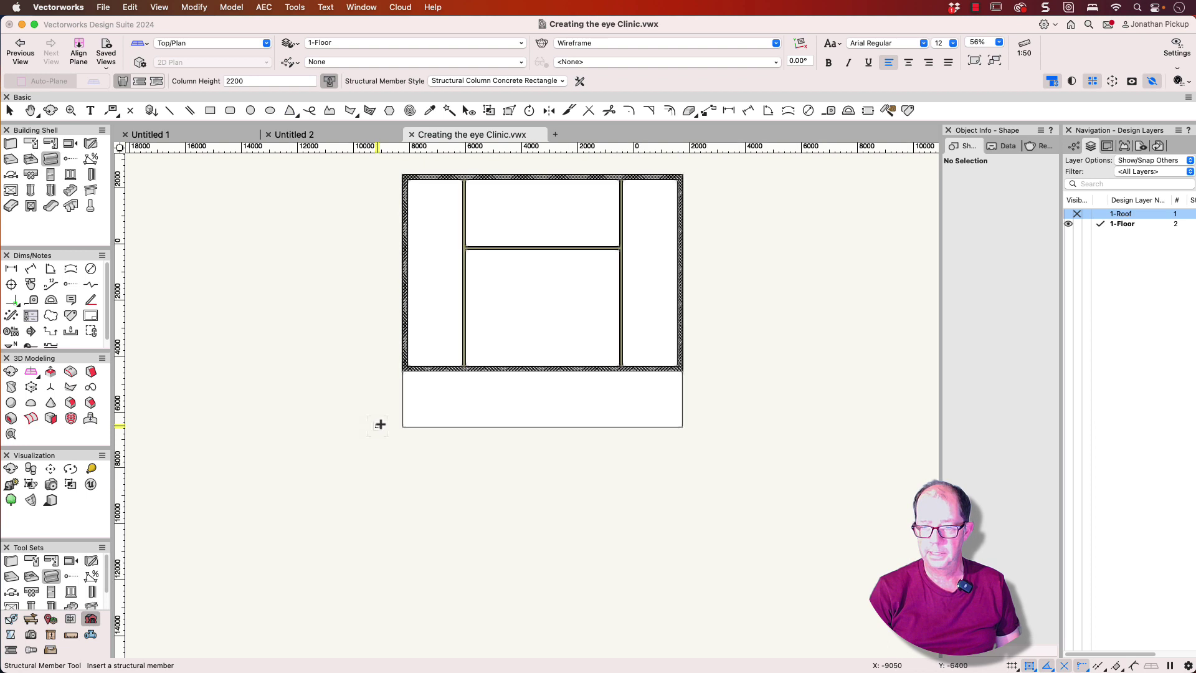
# - Convert the structural member preferences to unstyled and set the axis alignment to Bottom Left
pyautogui.scroll(10, 380, 424)
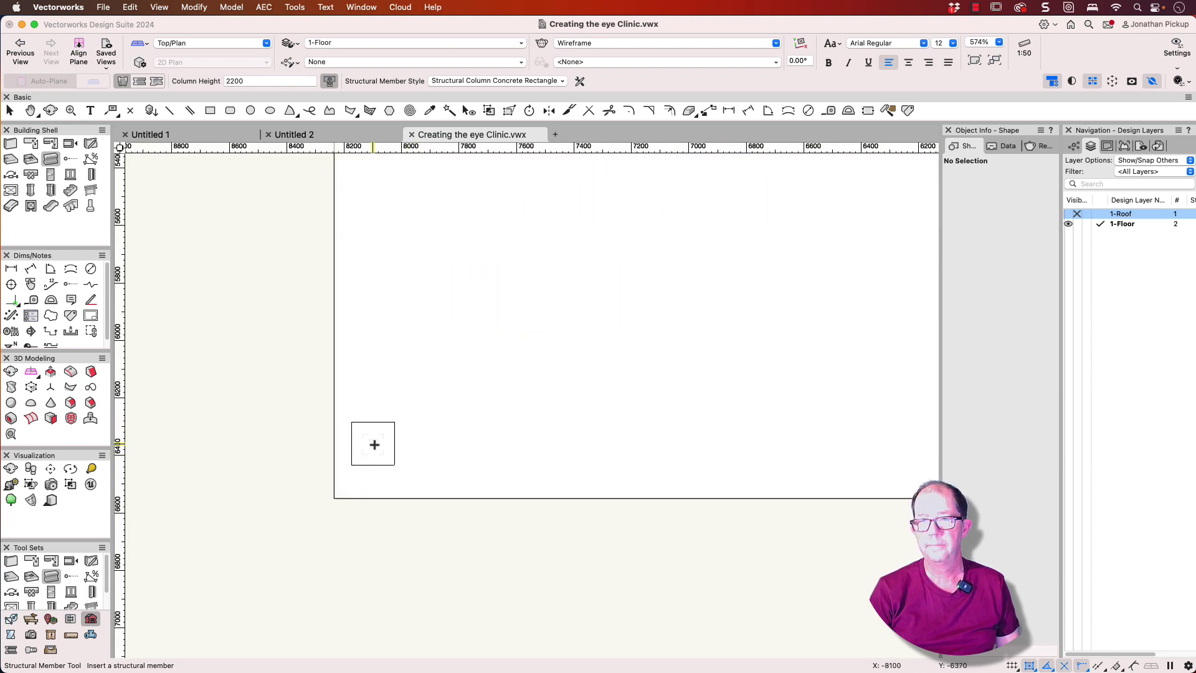
pyautogui.click(580, 83)
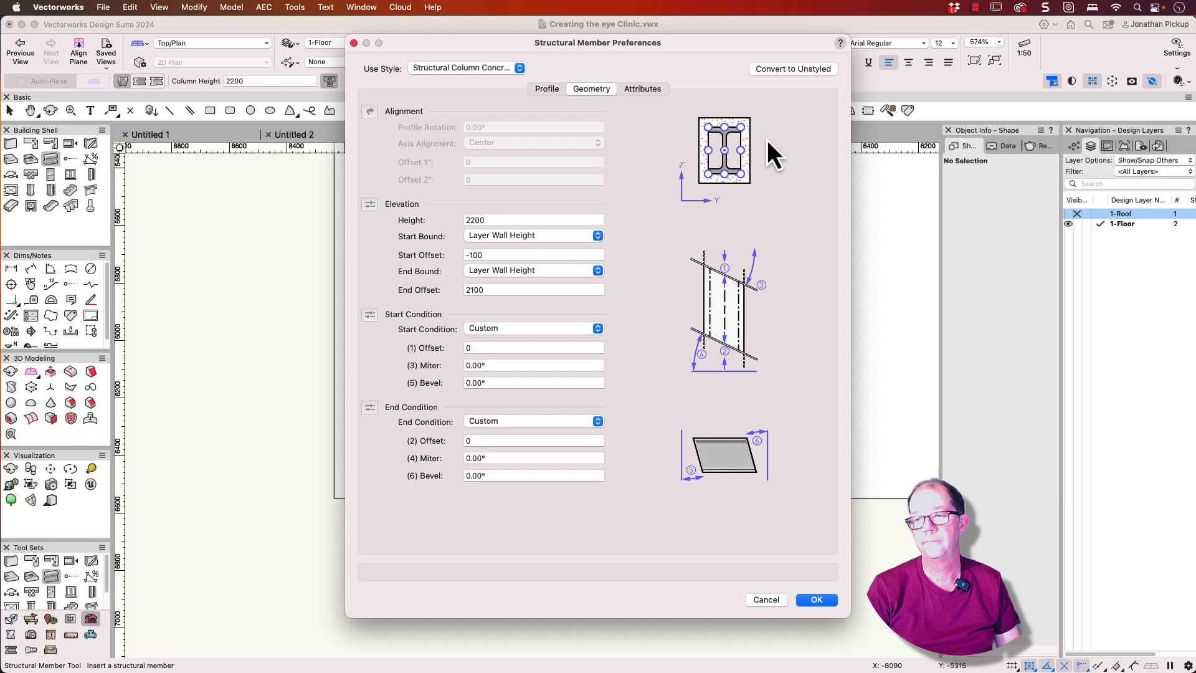
pyautogui.click(773, 71)
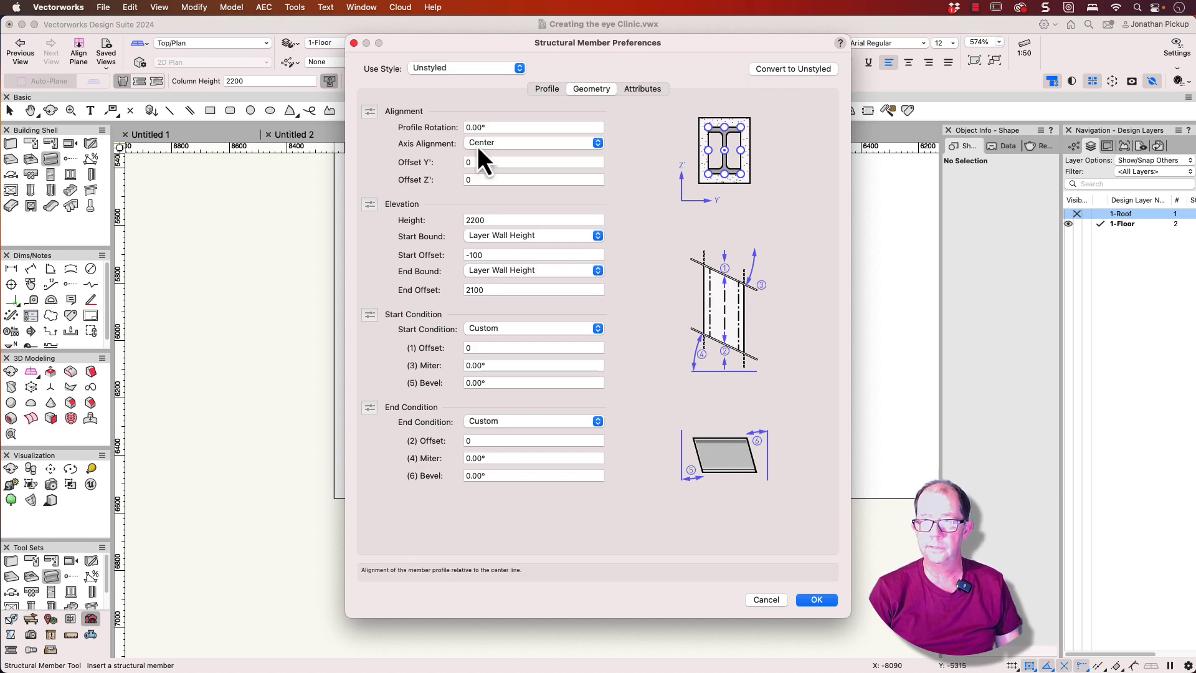
pyautogui.click(510, 143)
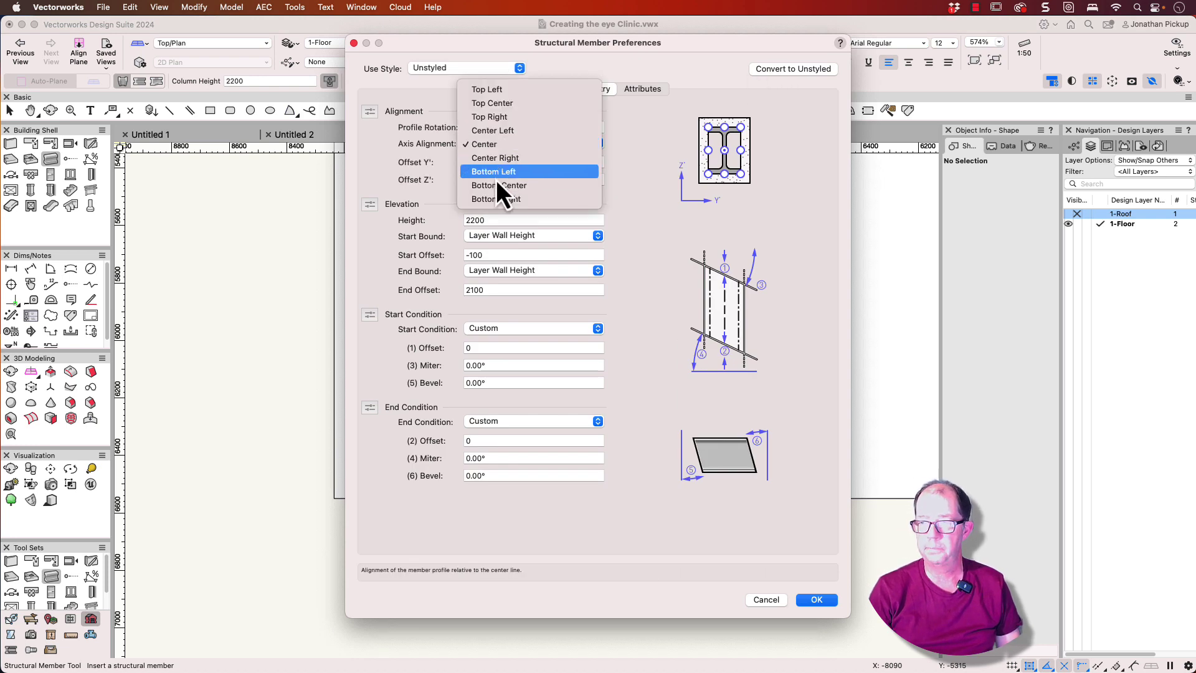
pyautogui.click(496, 177)
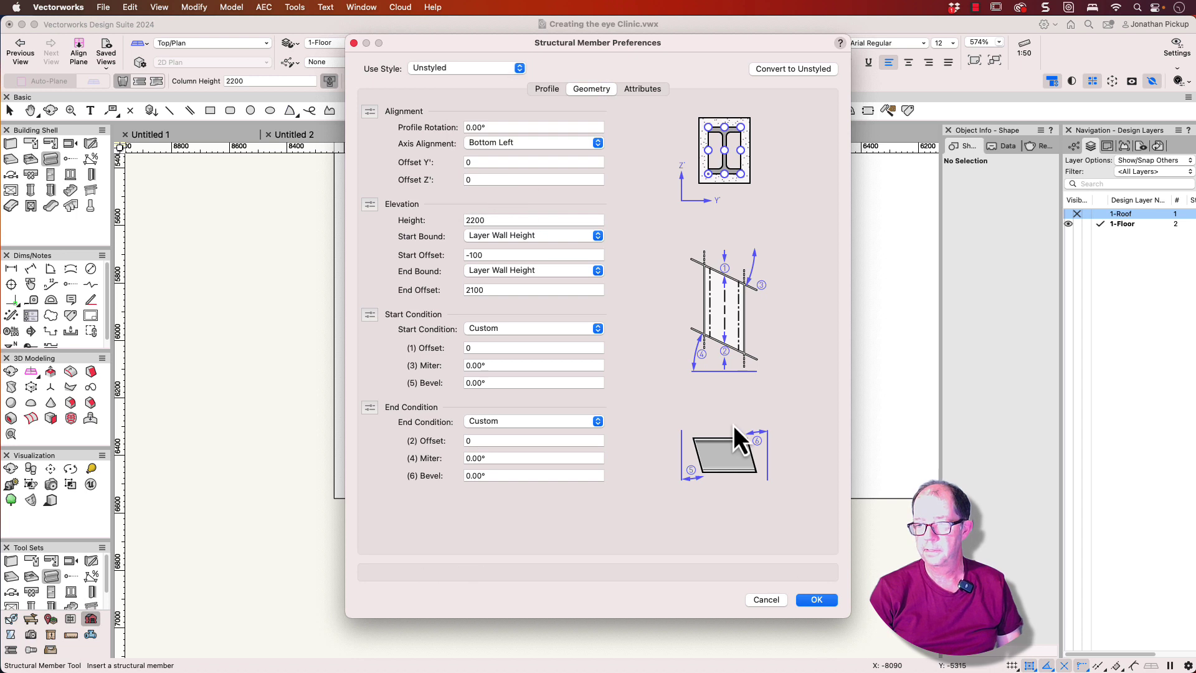
pyautogui.click(820, 599)
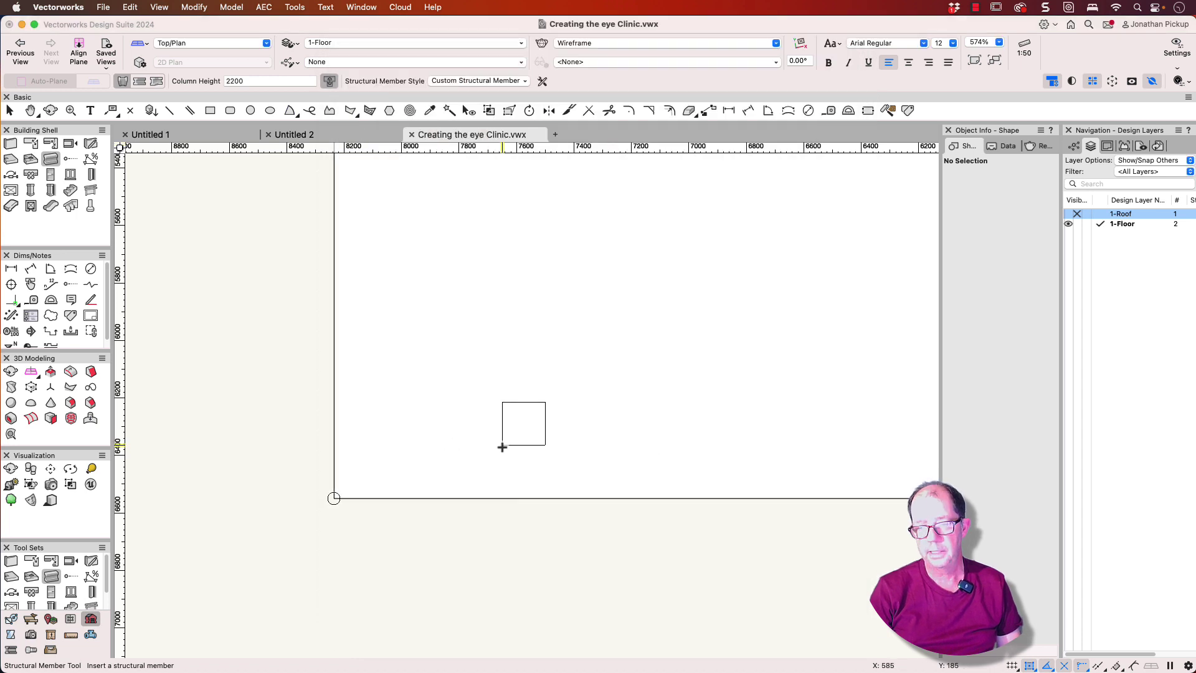
# - Place one column at the verandah slab's front-left corner and another on its front edge, aligned with the left interior wall
pyautogui.click(334, 499)
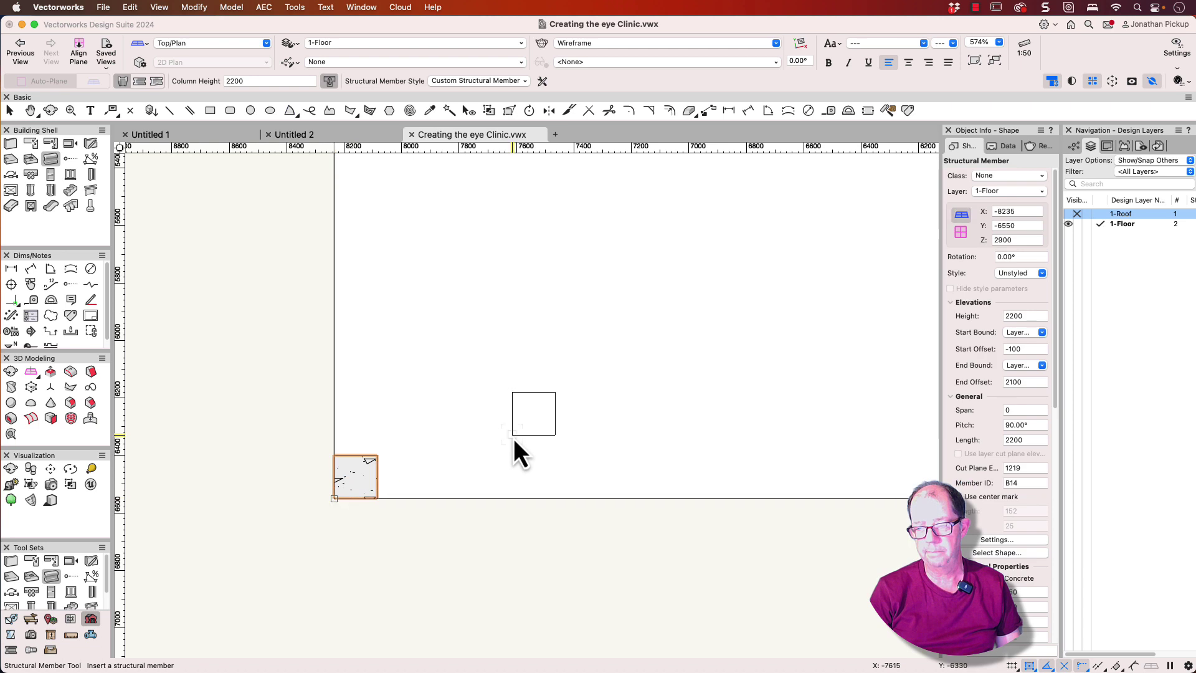
pyautogui.scroll(-5, 520, 443)
pyautogui.press('h')
pyautogui.moveTo(515, 435); pyautogui.dragTo(367, 419)
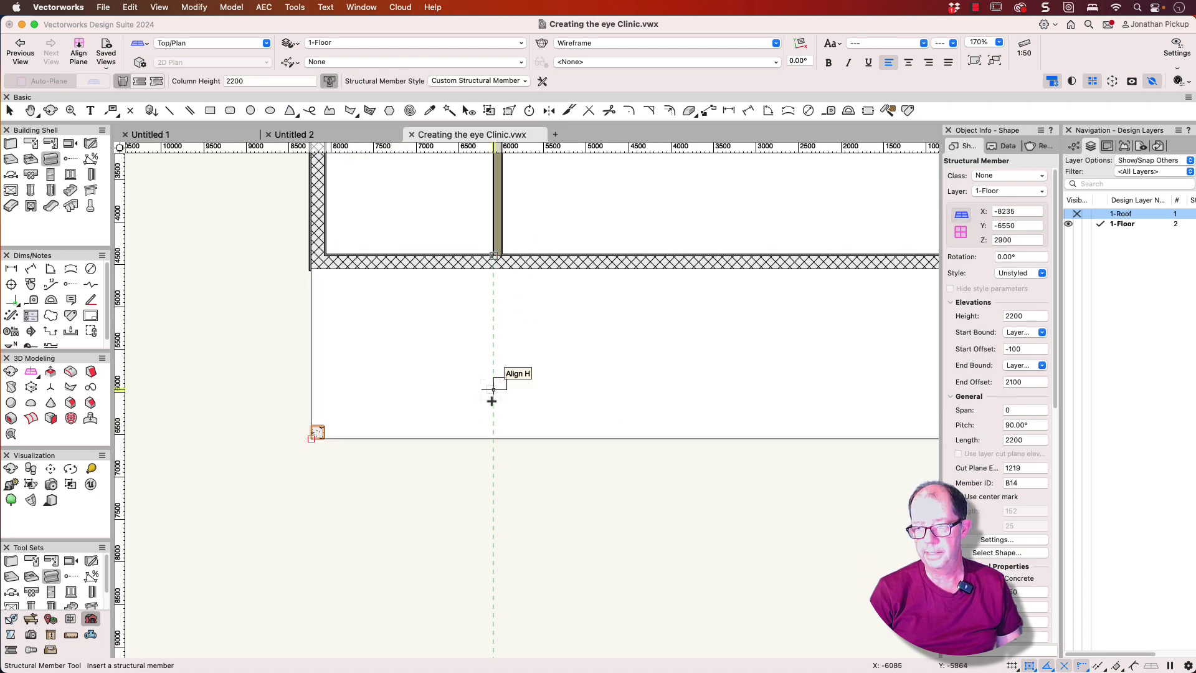
pyautogui.click(493, 439)
pyautogui.scroll(-2, 443, 352)
pyautogui.press('h')
pyautogui.moveTo(438, 355); pyautogui.dragTo(298, 372)
pyautogui.press('x')
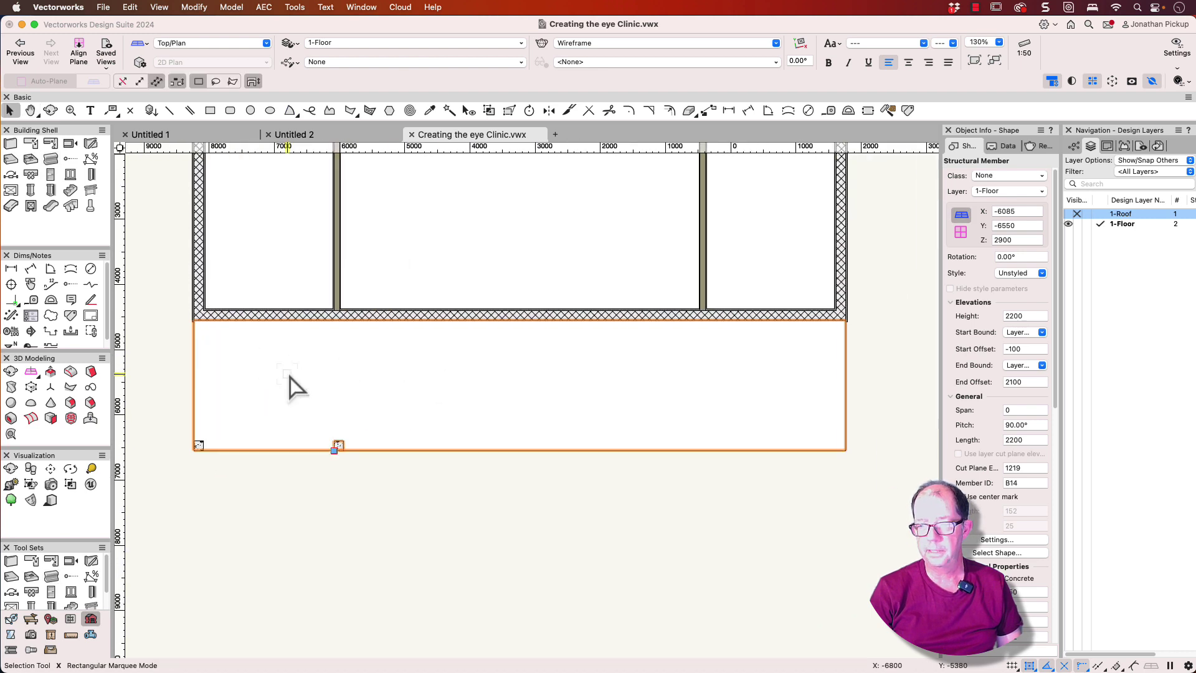
# - Mirror duplicates of both verandah columns about a vertical axis through the midpoint of the verandah slab's front edge
pyautogui.moveTo(181, 422); pyautogui.dragTo(354, 487)
pyautogui.click(549, 110)
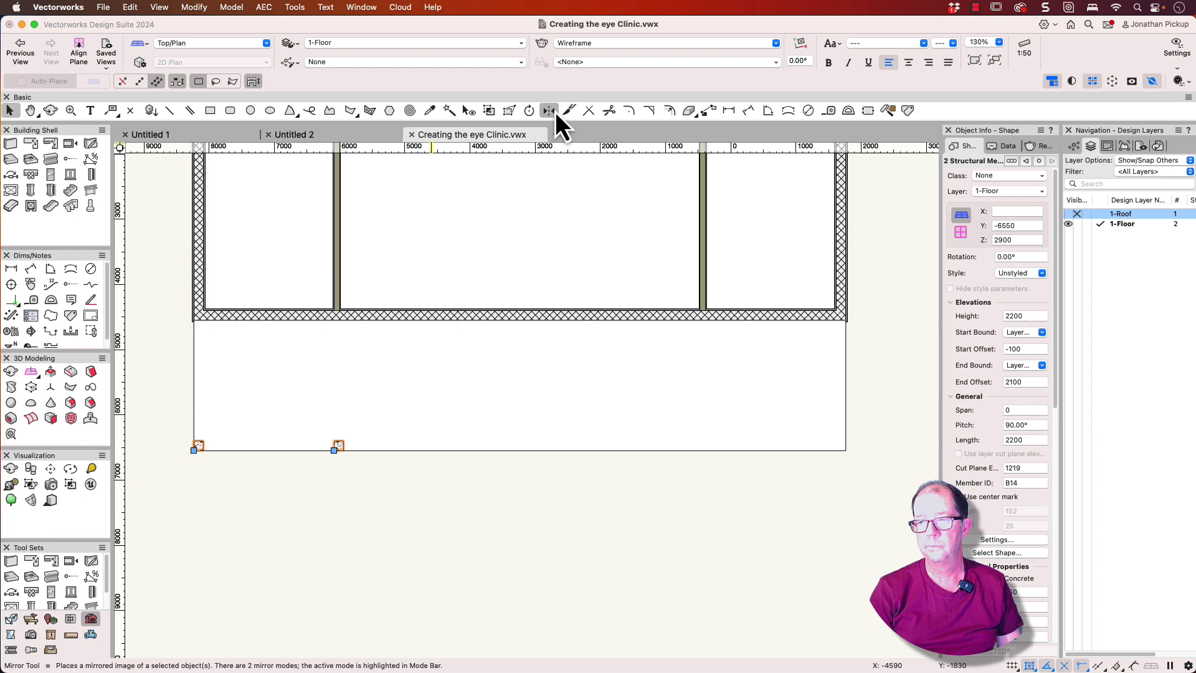
pyautogui.click(519, 450)
pyautogui.click(520, 517)
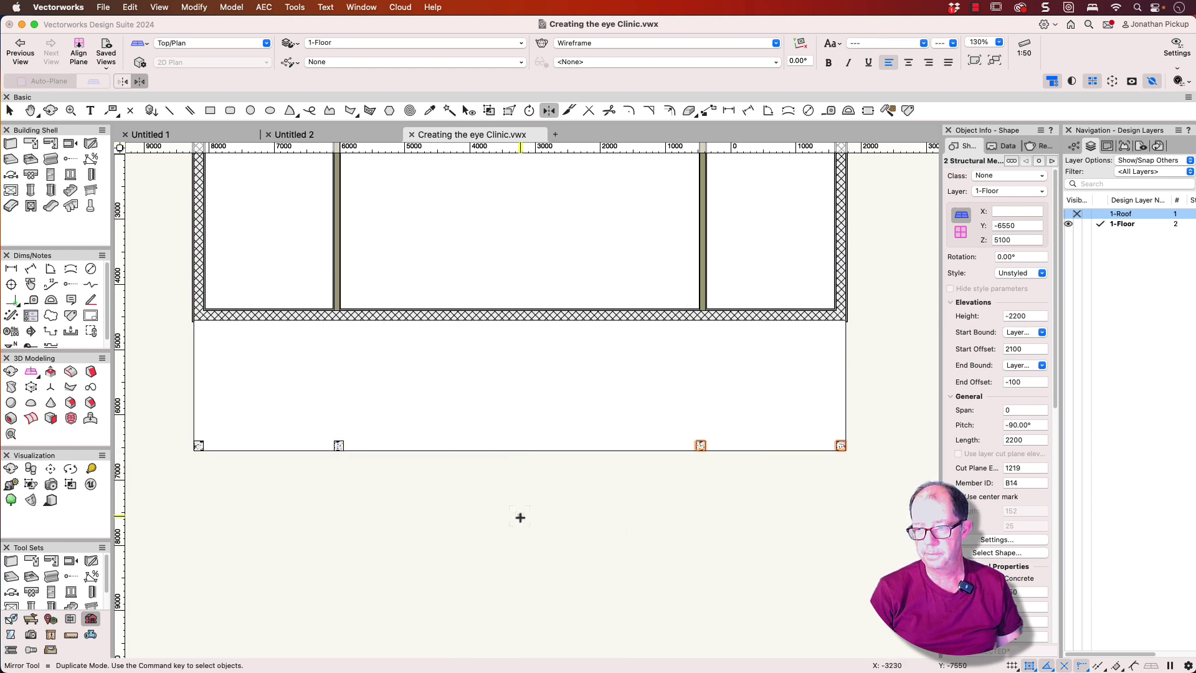
# - Set the start bound and end bound of the two mirrored columns to Layer Elevation
pyautogui.scroll(-3, 484, 480)
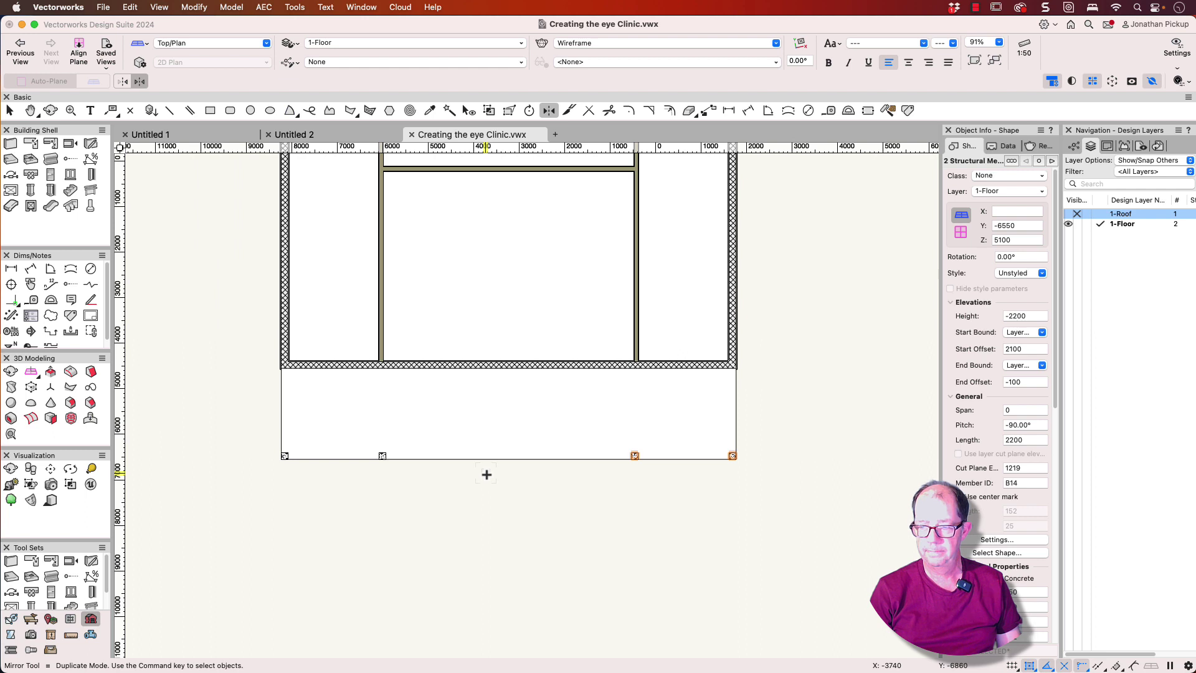
pyautogui.hotkey('shift', 'c')
pyautogui.moveTo(502, 480)
pyautogui.mouseDown()
pyautogui.moveTo(436, 407)
pyautogui.moveTo(373, 251)
pyautogui.moveTo(355, 166)
pyautogui.moveTo(312, 147)
pyautogui.mouseUp()
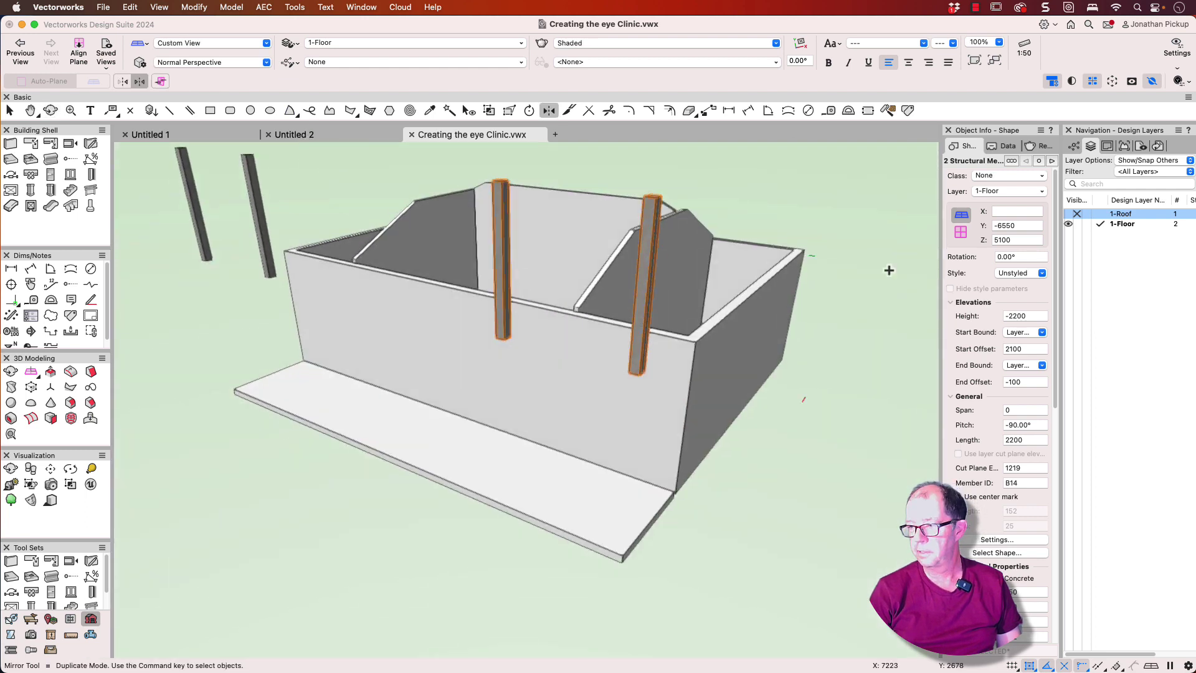
pyautogui.click(1033, 334)
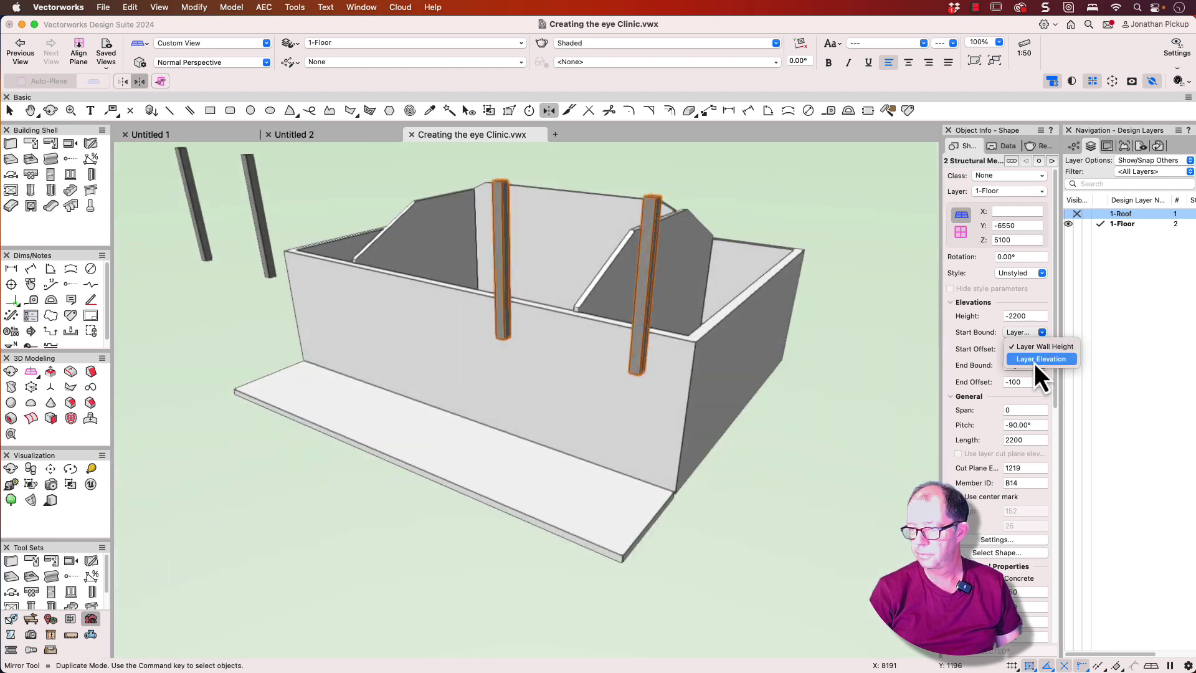
pyautogui.click(1034, 362)
pyautogui.click(1038, 367)
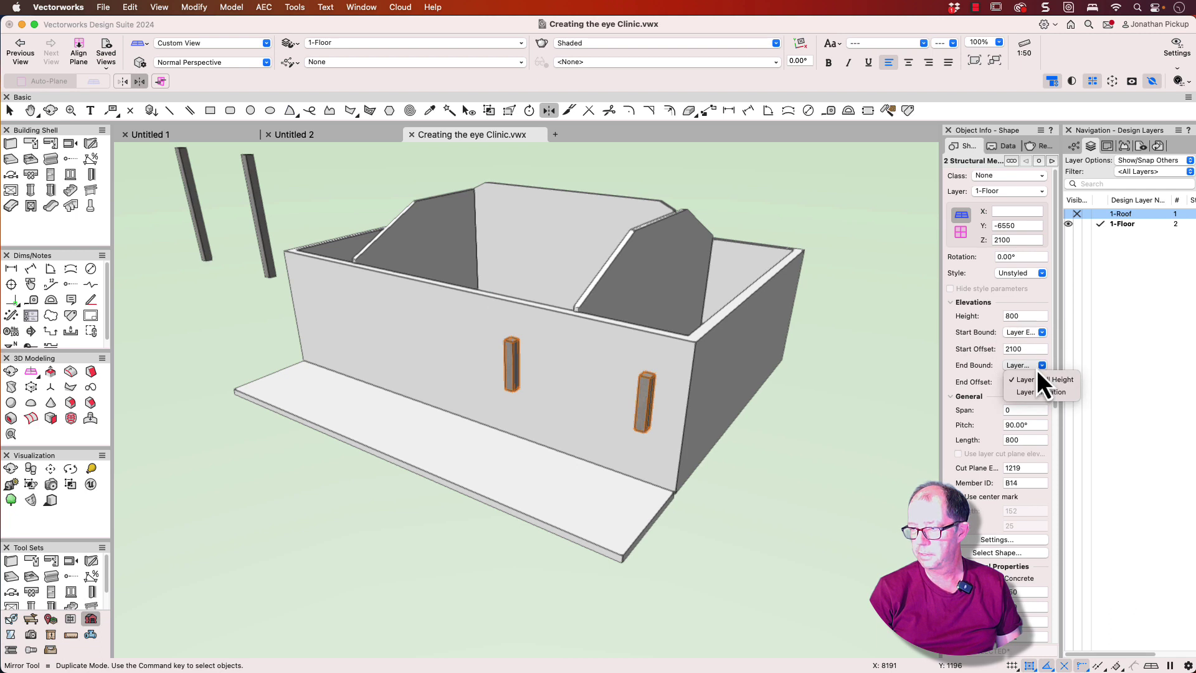
pyautogui.click(1036, 393)
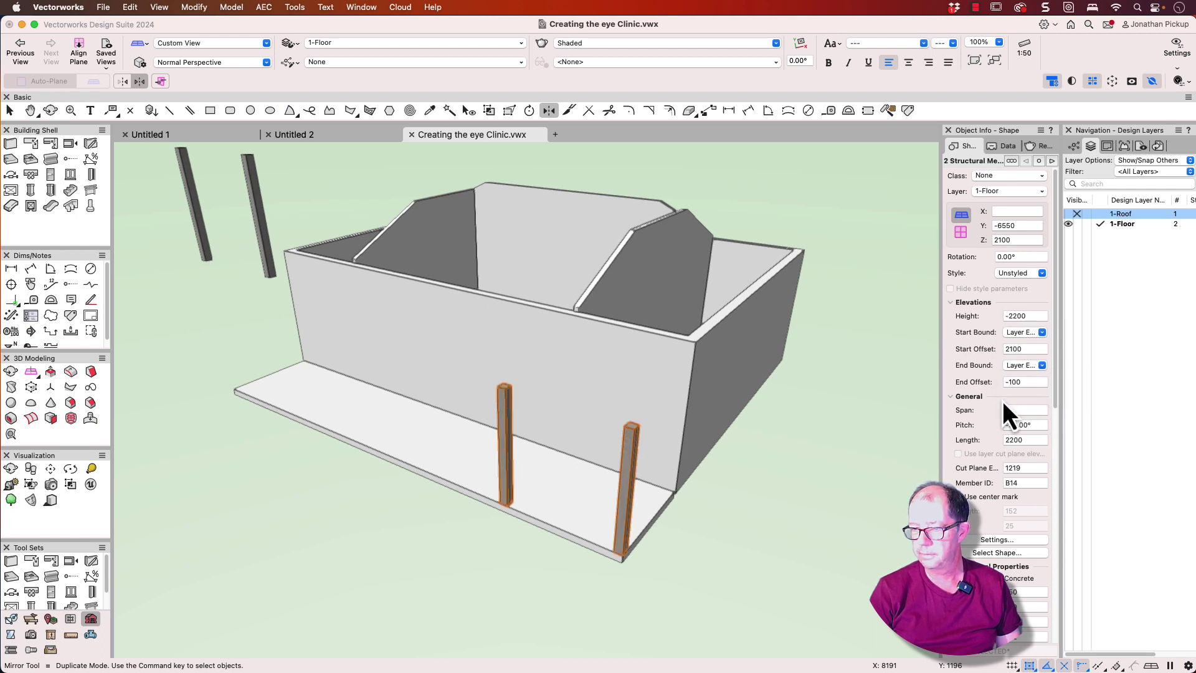
# - Select the two original verandah columns and set their start and end bounds to Layer Elevation
pyautogui.press('x')
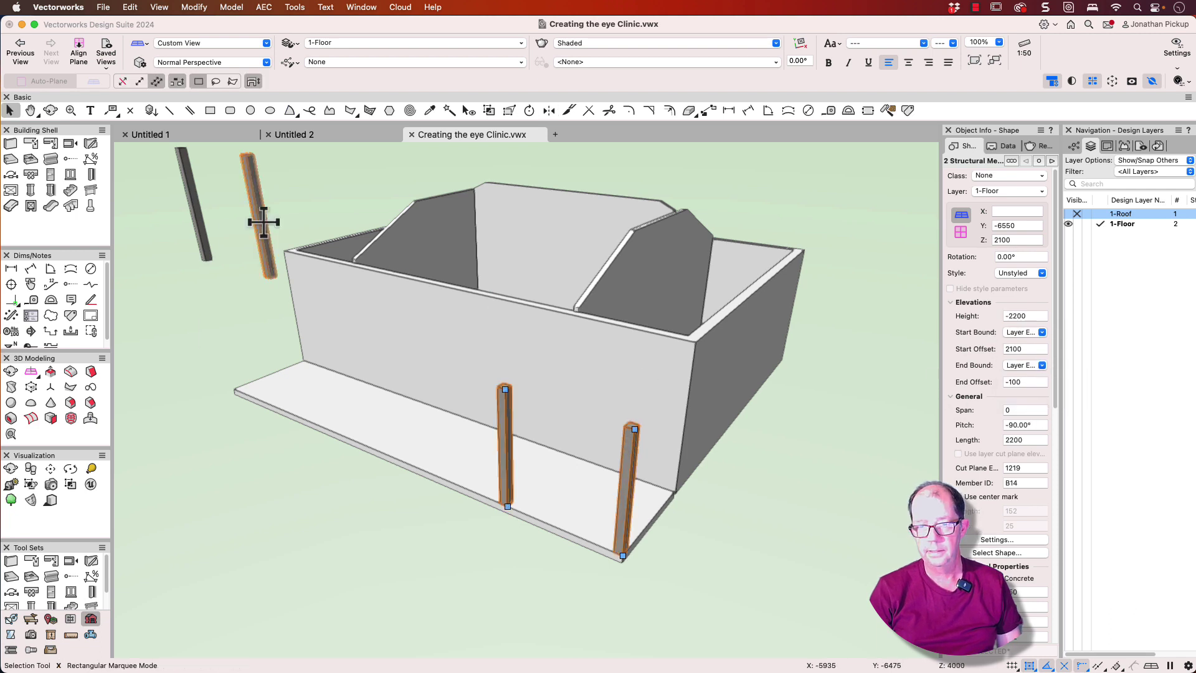
pyautogui.click(263, 221)
pyautogui.keyDown('shift'); pyautogui.click(209, 228); pyautogui.keyUp('shift')
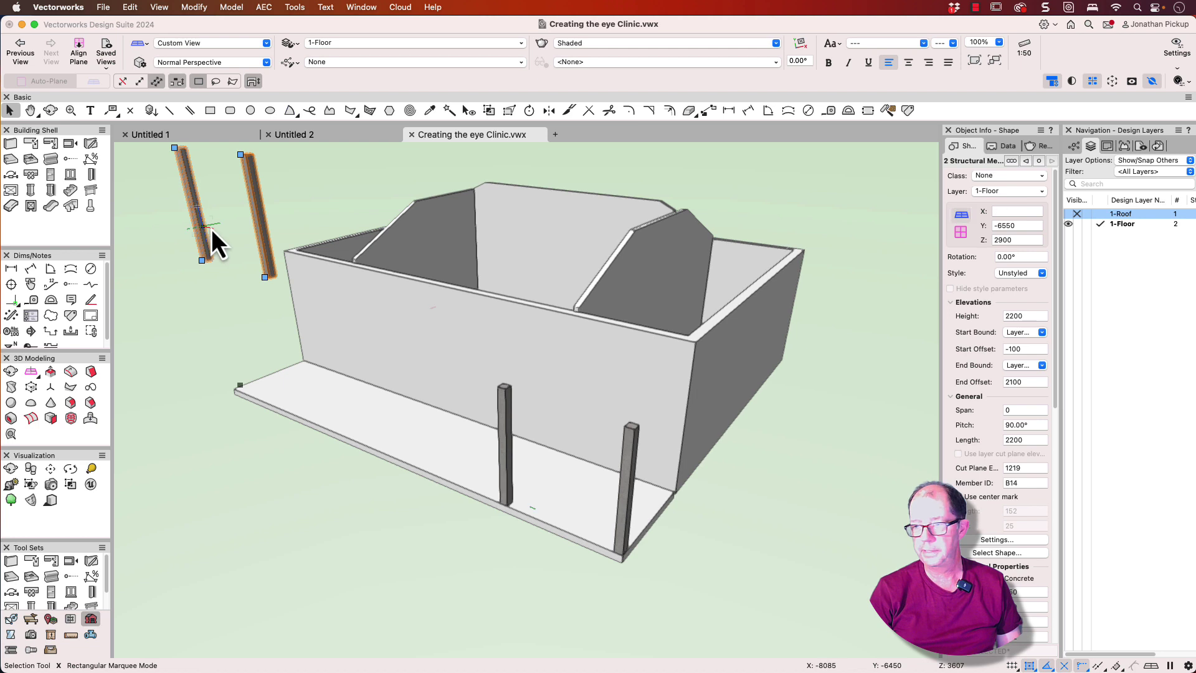
pyautogui.click(1011, 333)
pyautogui.click(1023, 360)
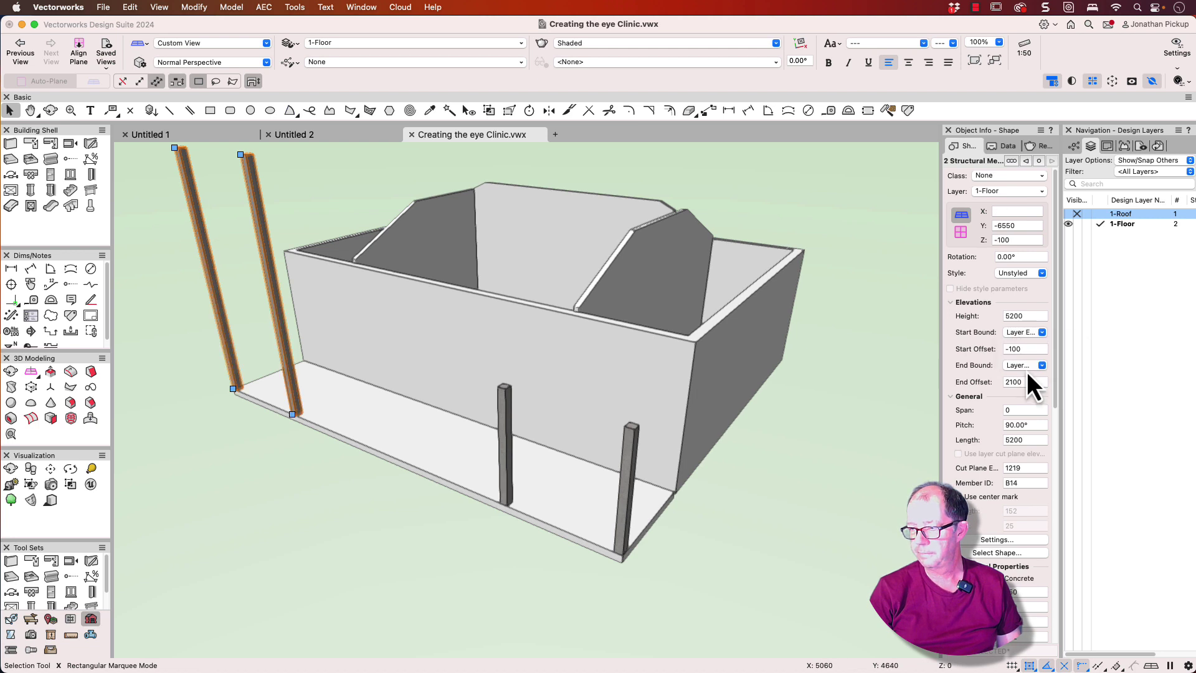
pyautogui.click(1026, 368)
pyautogui.click(1033, 398)
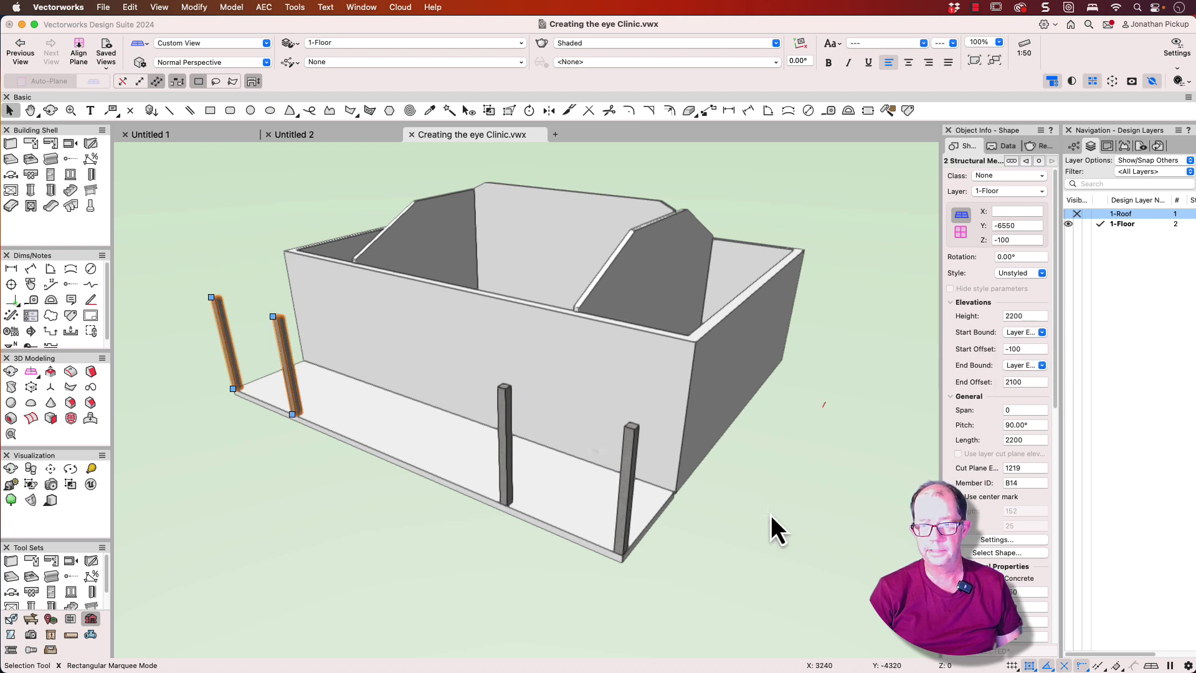
pyautogui.click(804, 518)
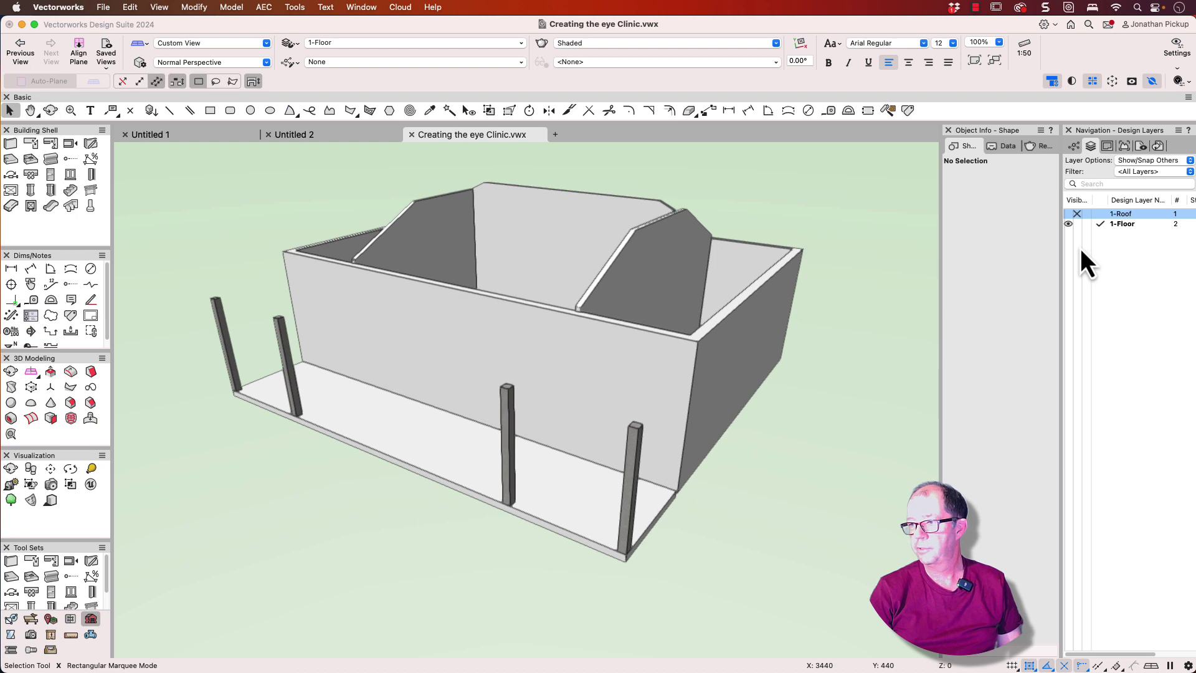
# - Make the 1-Roof layer visible and inspect how the verandah columns meet the verandah roof and slab
pyautogui.click(1068, 213)
pyautogui.hotkey('shift', 'c')
pyautogui.moveTo(801, 381); pyautogui.dragTo(759, 305)
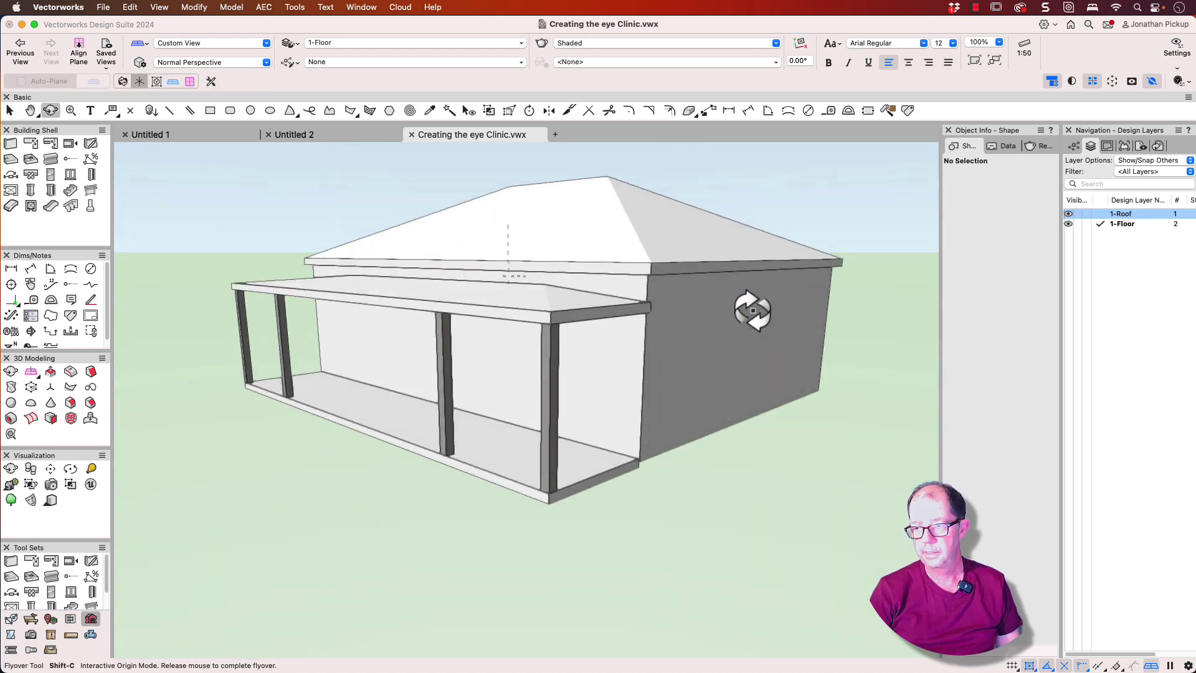
pyautogui.press('x')
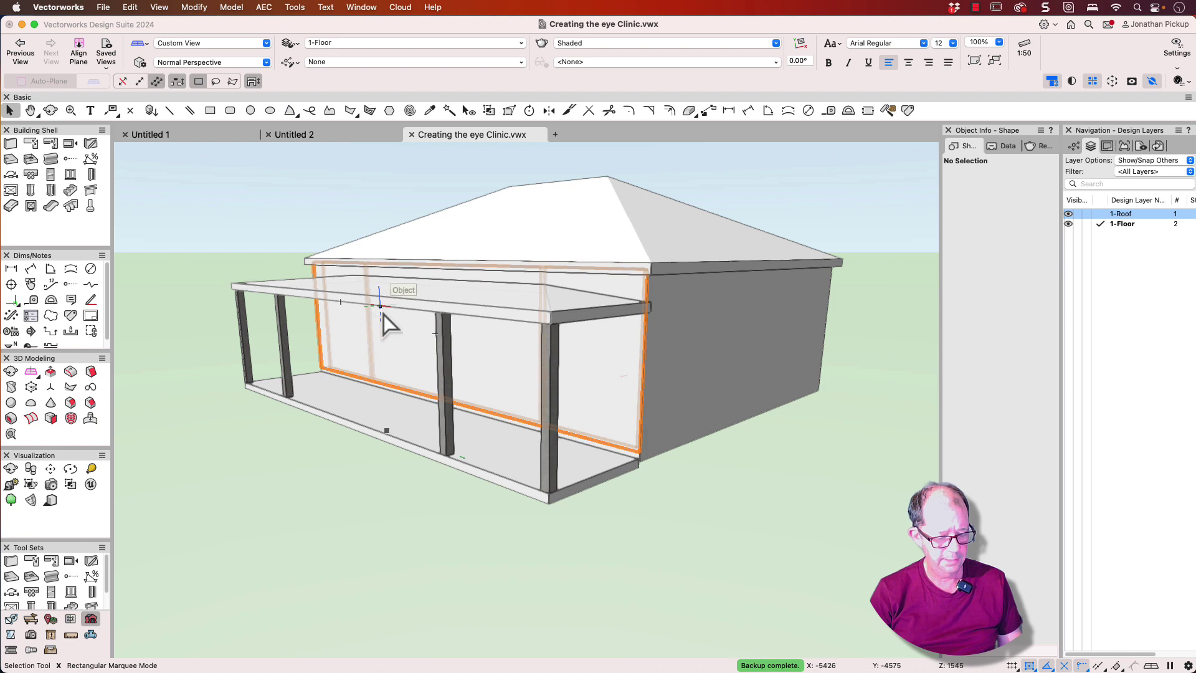
pyautogui.hotkey('shift', 'c')
pyautogui.moveTo(384, 314); pyautogui.dragTo(485, 356)
pyautogui.press('x')
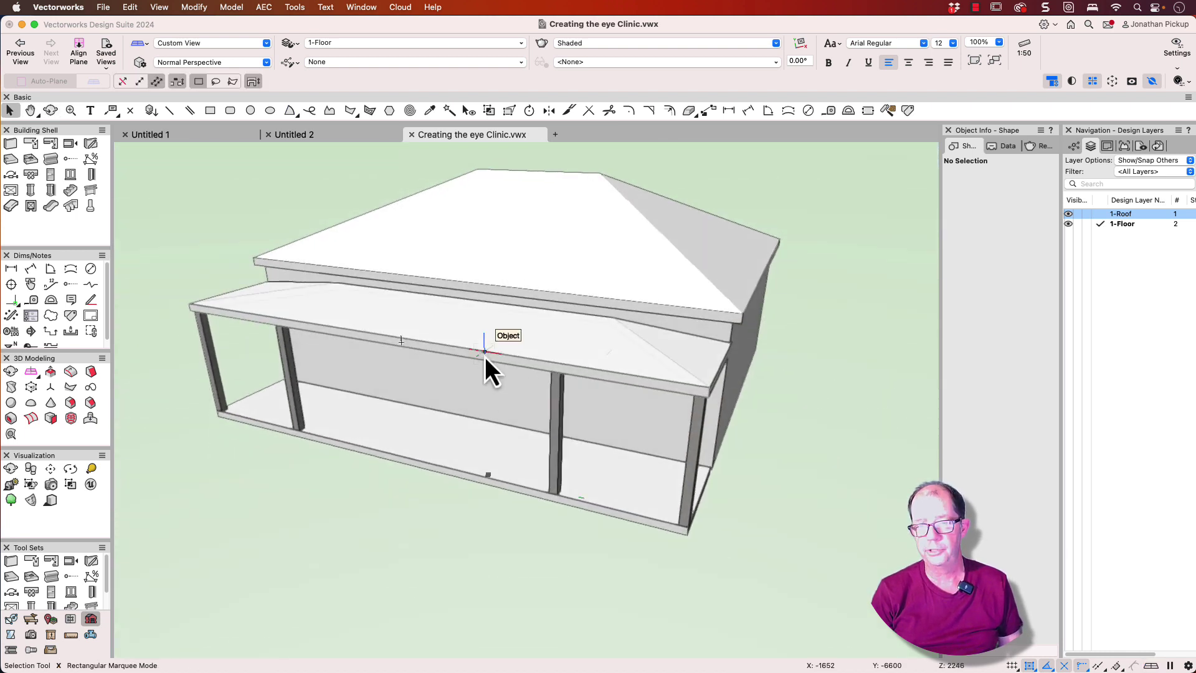